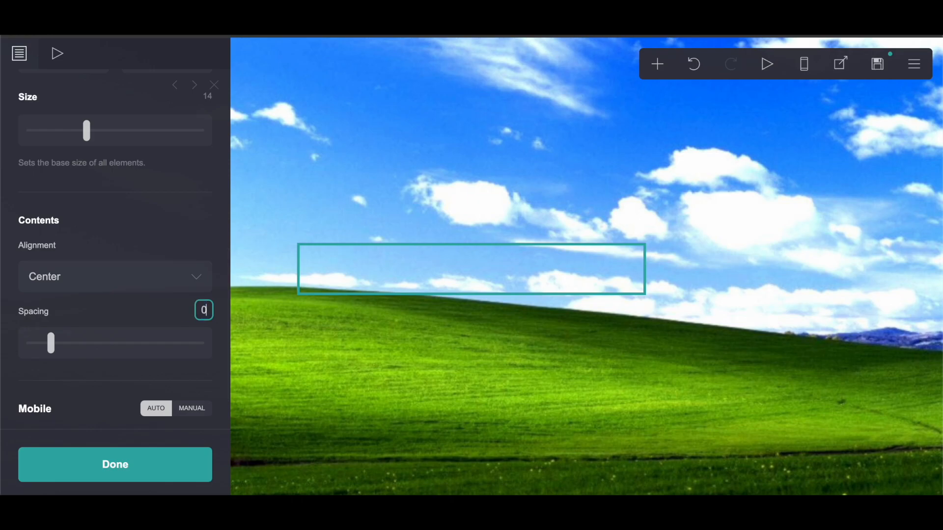
Step: Add an image element to the page and set its width to Max
{"action": "left_click", "coordinate": [667, 61]}
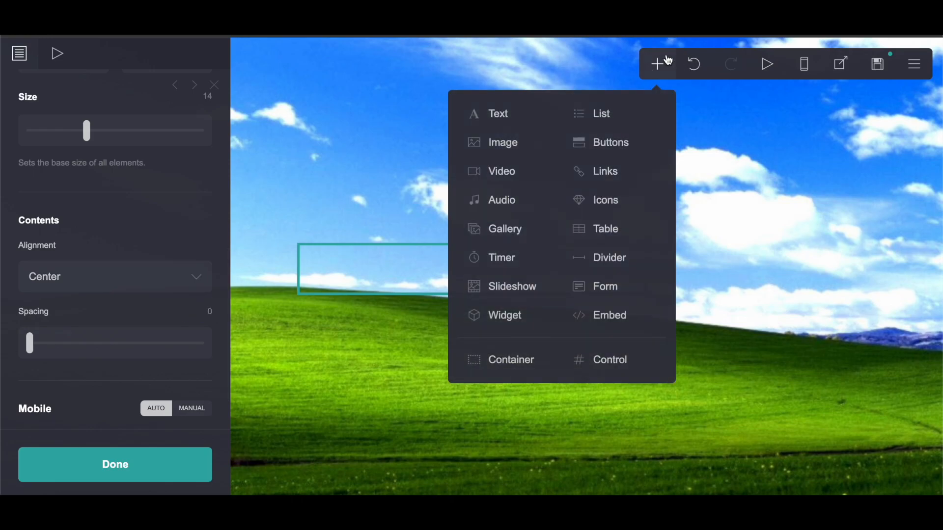
{"action": "left_click", "coordinate": [482, 156]}
{"action": "left_click", "coordinate": [58, 53]}
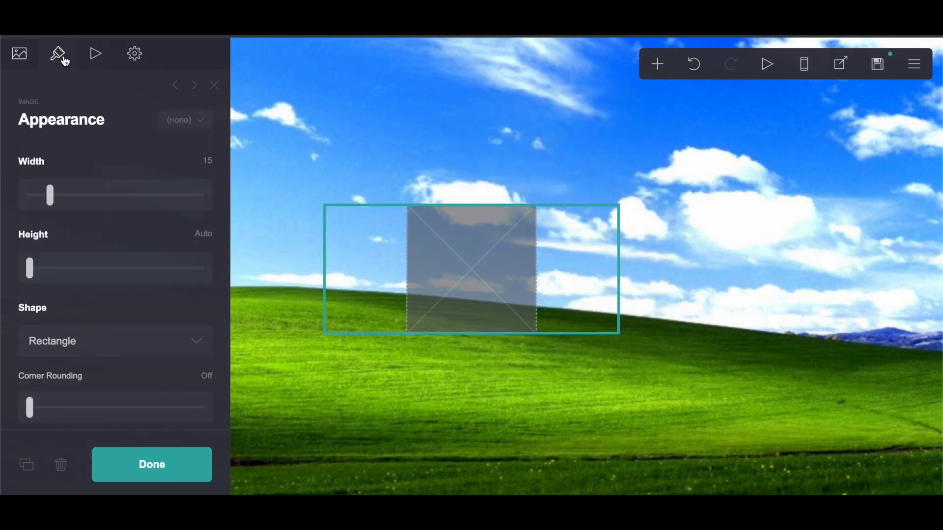
{"action": "left_click_drag", "start_coordinate": [50, 196], "coordinate": [184, 209]}
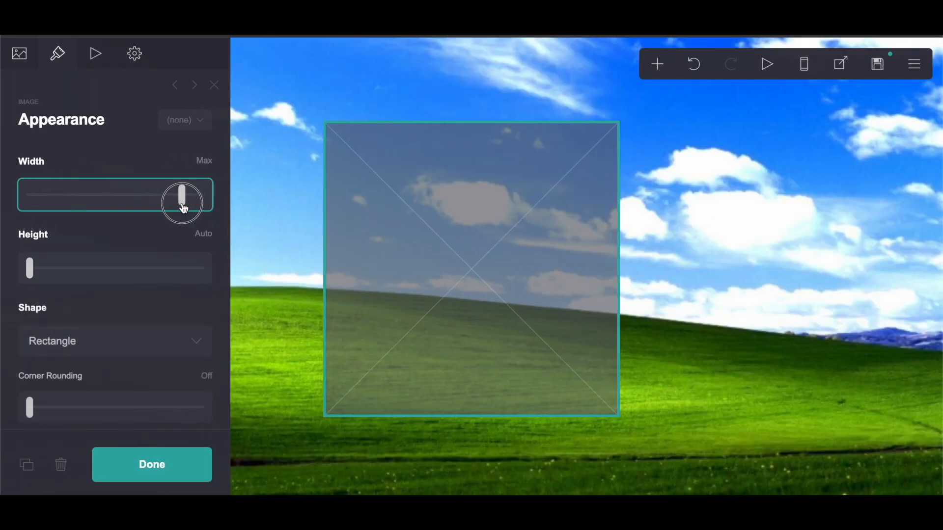
Step: Upload image01.png from Downloads into the image element, turning off the crop to keep the full browser-window header
{"action": "left_click", "coordinate": [20, 54]}
{"action": "left_click", "coordinate": [117, 202]}
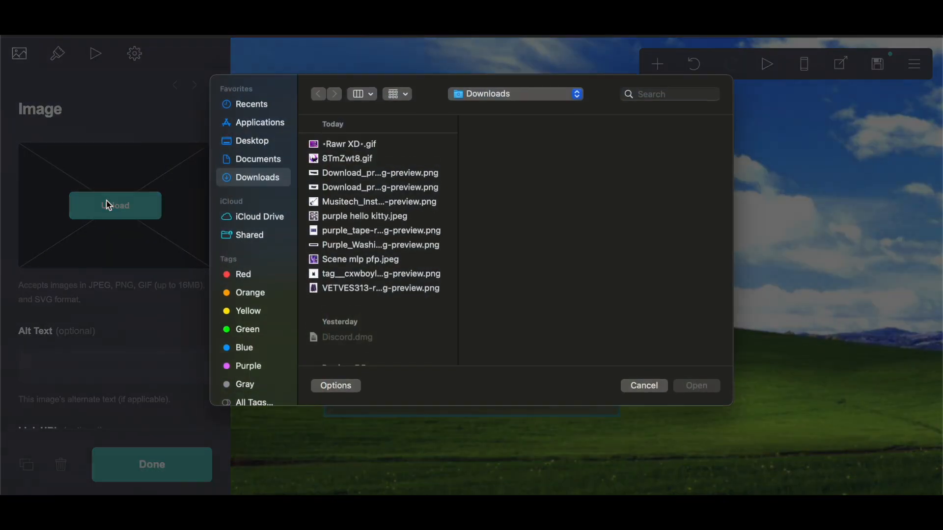
{"action": "scroll", "coordinate": [341, 216], "scroll_direction": "down", "scroll_amount": 10}
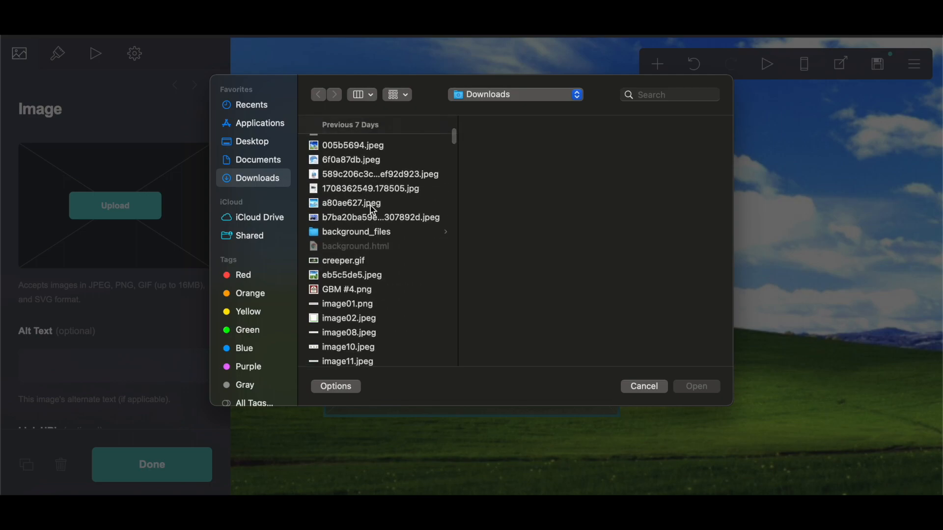
{"action": "scroll", "coordinate": [370, 206], "scroll_direction": "down", "scroll_amount": 4}
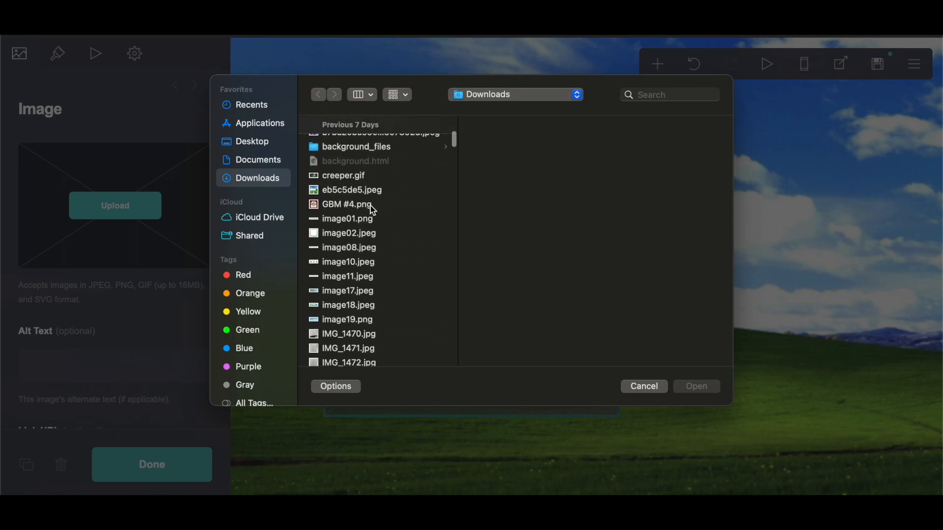
{"action": "left_click", "coordinate": [357, 248]}
{"action": "key", "text": "Up"}
{"action": "key", "text": "Up"}
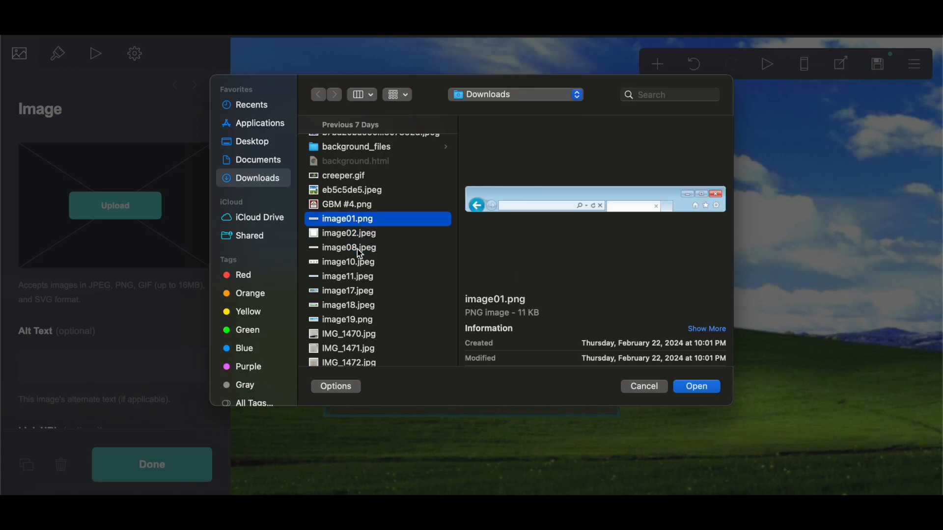
{"action": "left_click", "coordinate": [700, 391]}
{"action": "left_click", "coordinate": [19, 58]}
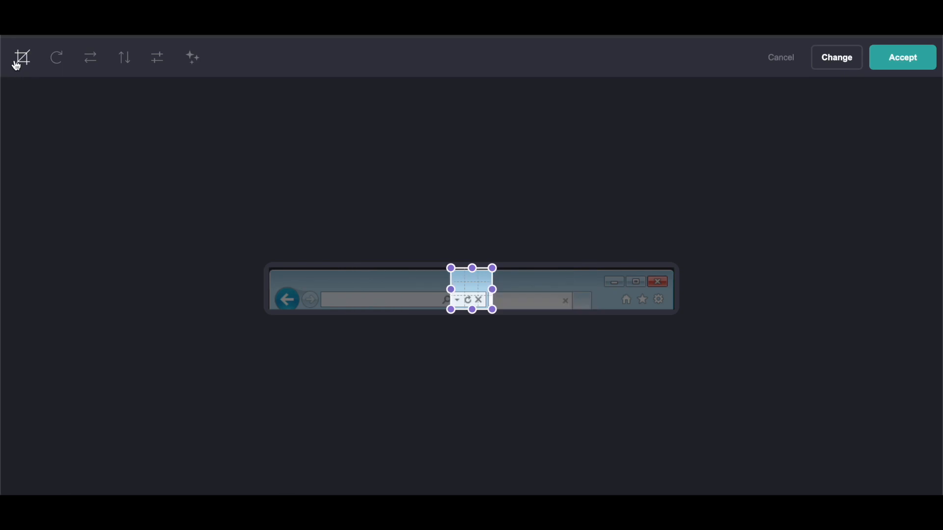
{"action": "left_click", "coordinate": [903, 58]}
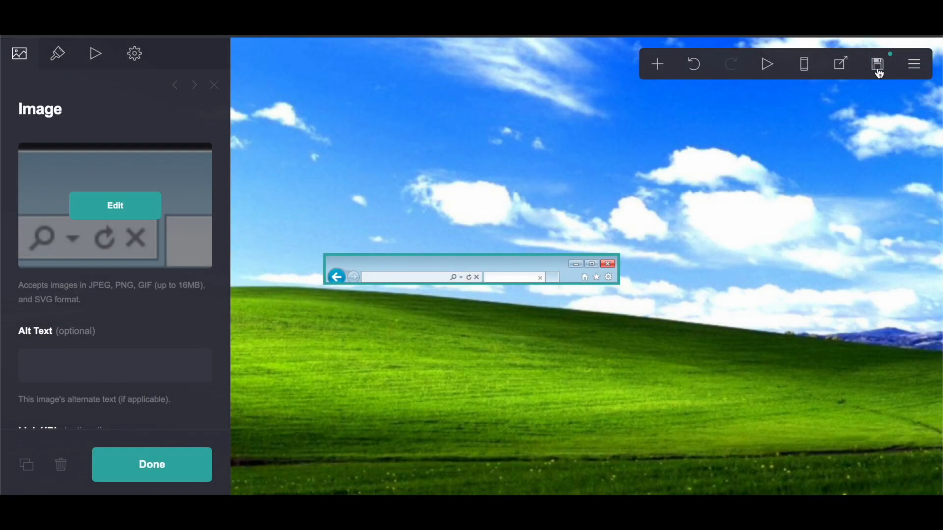
Step: Add a container below the header image and set its type to Columns with three columns
{"action": "left_click", "coordinate": [657, 67]}
{"action": "left_click", "coordinate": [510, 361]}
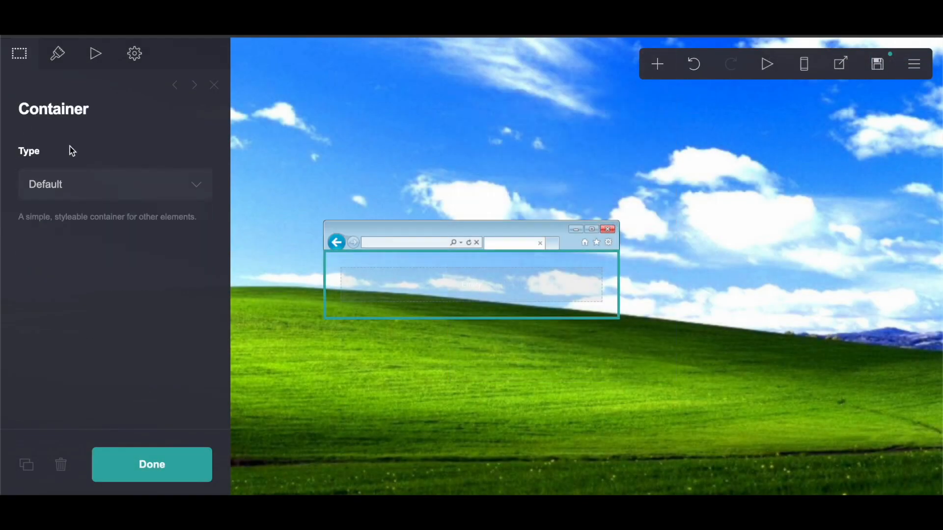
{"action": "left_click", "coordinate": [67, 185]}
{"action": "left_click", "coordinate": [67, 202]}
{"action": "left_click", "coordinate": [83, 325]}
{"action": "left_click", "coordinate": [79, 370]}
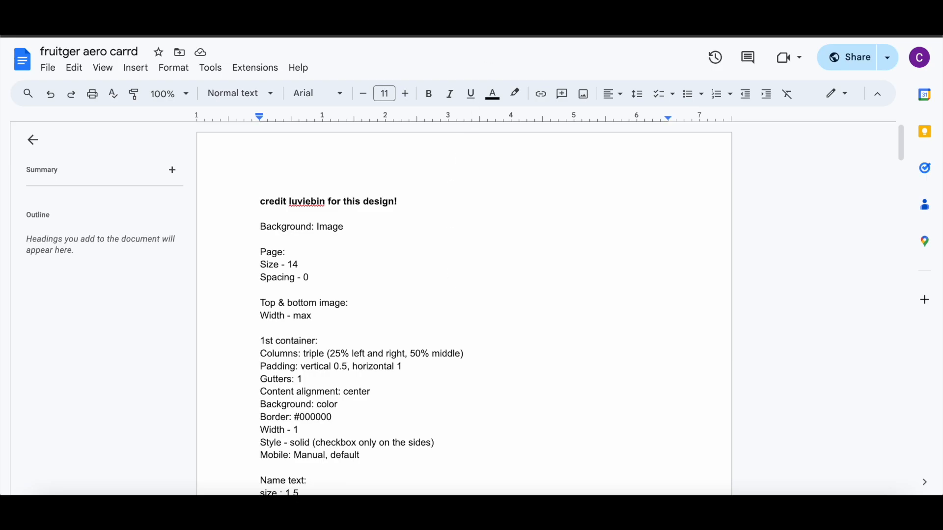
Step: Set the width of the container's left column to 25%, and the right column's width to 25%
{"action": "left_click", "coordinate": [484, 8]}
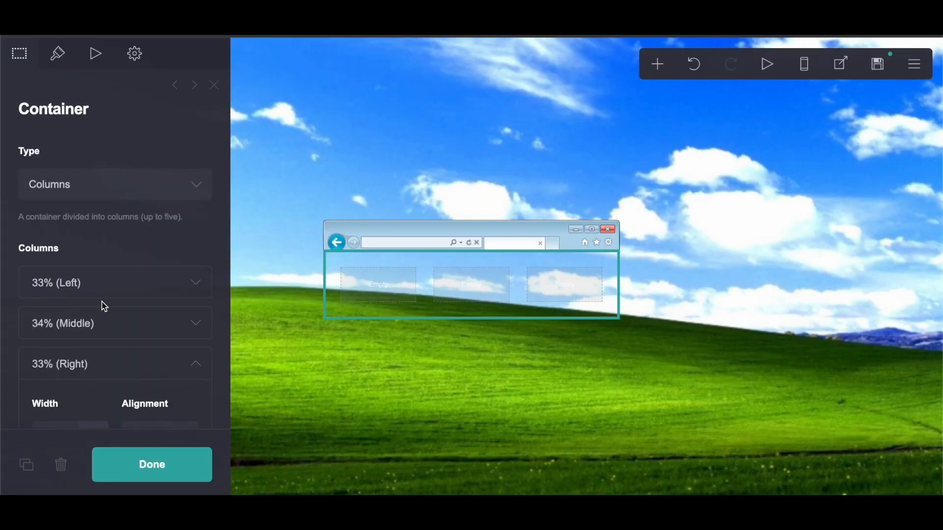
{"action": "left_click", "coordinate": [102, 287]}
{"action": "left_click", "coordinate": [32, 279]}
{"action": "type", "text": "25"}
{"action": "key", "text": "Return"}
{"action": "left_click", "coordinate": [76, 204]}
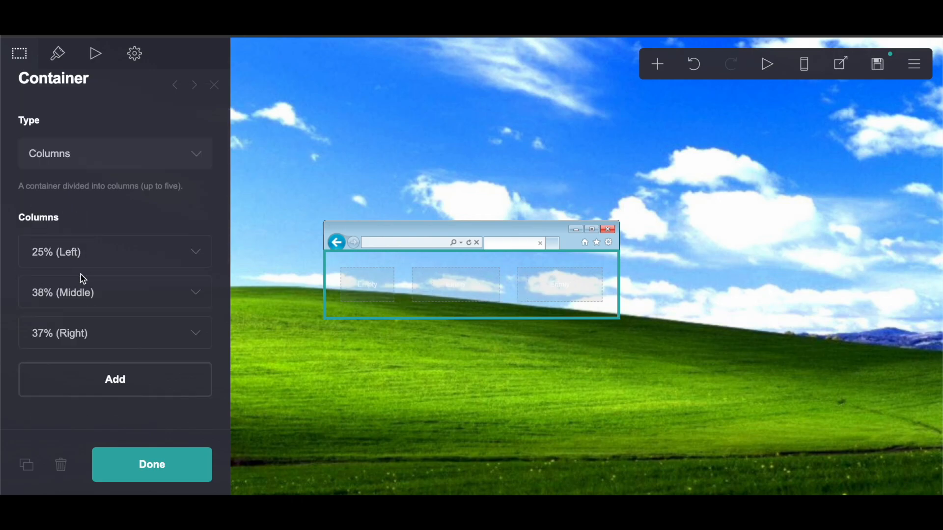
{"action": "left_click", "coordinate": [73, 337]}
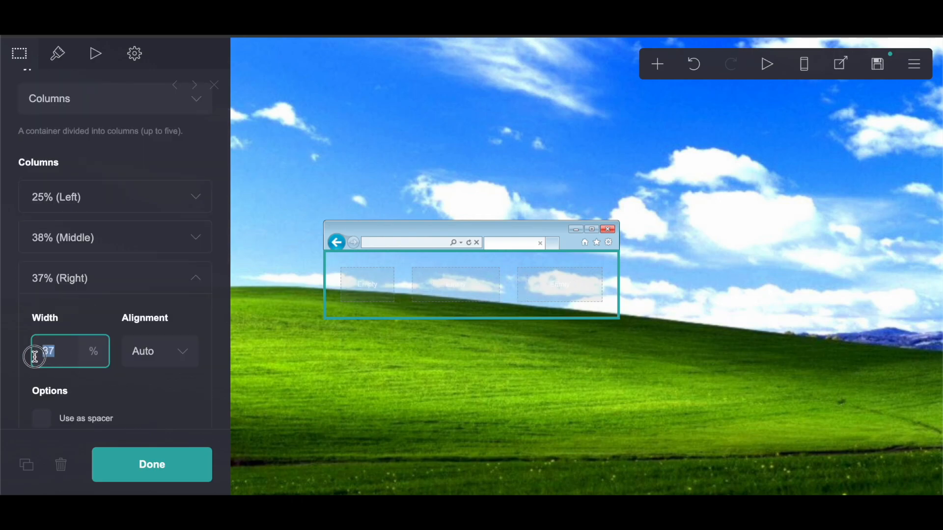
{"action": "key", "text": "Return"}
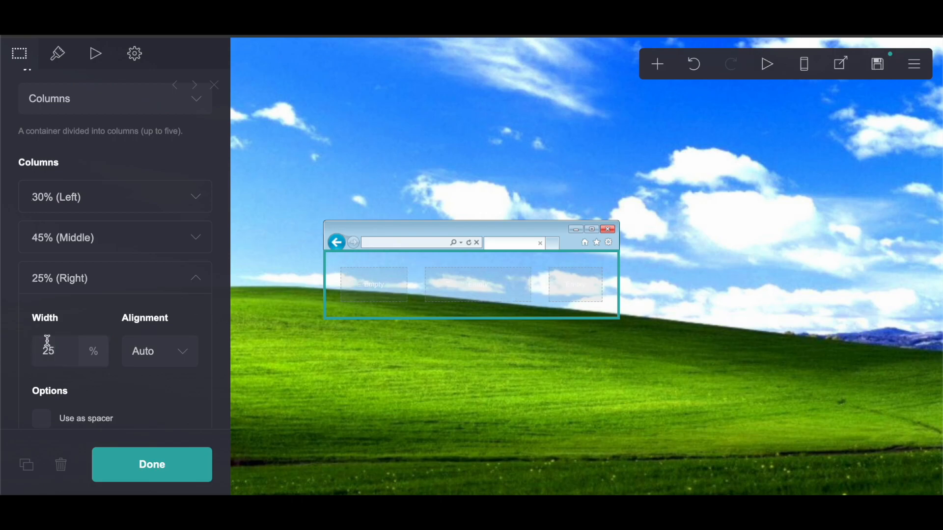
Step: Rebalance the column widths to 25% left, 50% middle and 25% right
{"action": "left_click", "coordinate": [111, 238]}
{"action": "key", "text": "Return"}
{"action": "left_click", "coordinate": [69, 196]}
{"action": "type", "text": "25"}
{"action": "key", "text": "Return"}
{"action": "left_click", "coordinate": [95, 195]}
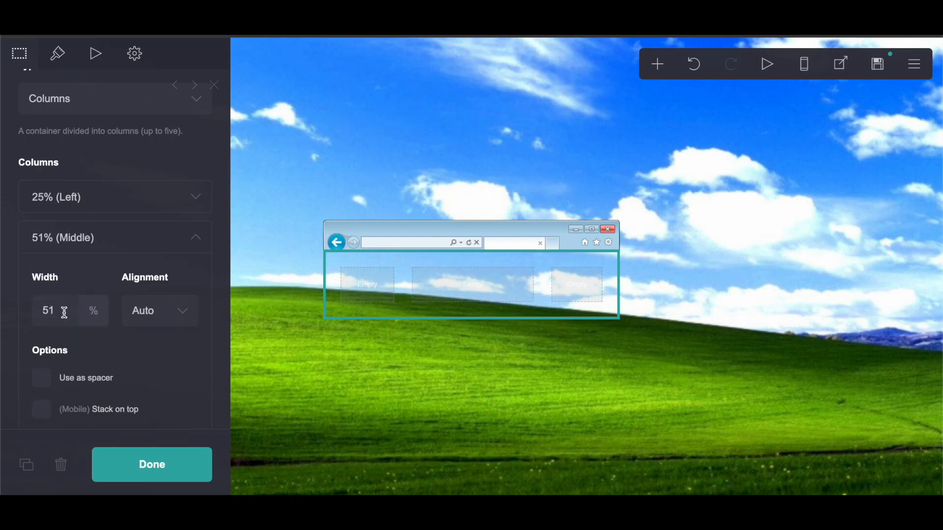
{"action": "left_click", "coordinate": [90, 197]}
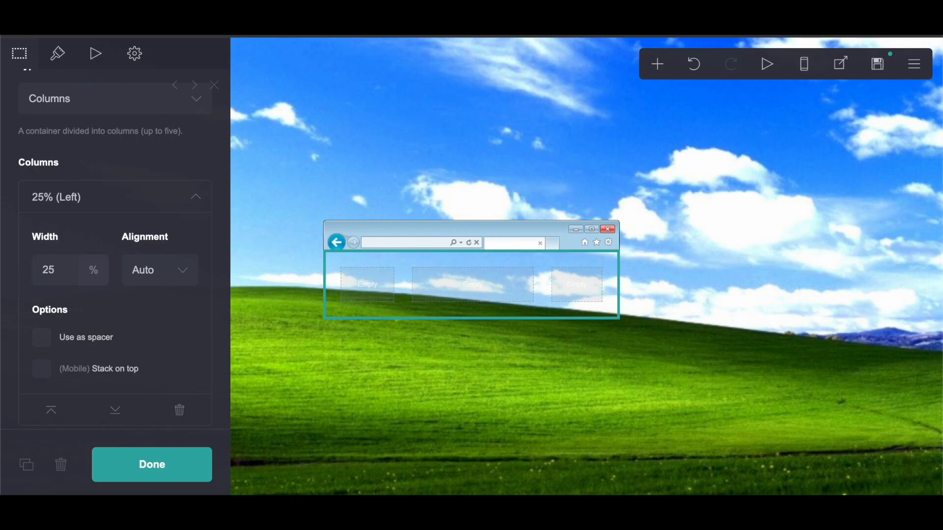
{"action": "scroll", "coordinate": [59, 309], "scroll_direction": "down", "scroll_amount": 10}
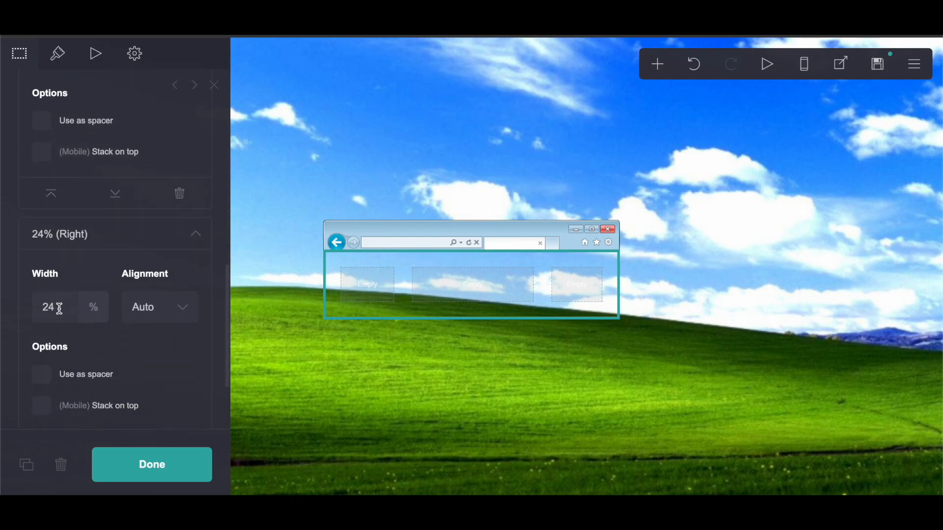
{"action": "scroll", "coordinate": [116, 246], "scroll_direction": "up", "scroll_amount": 12}
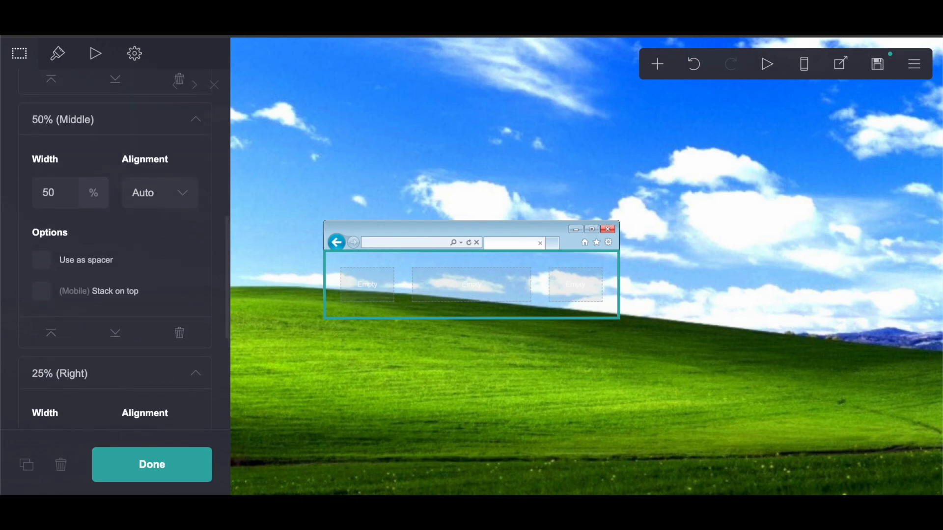
Step: Set the container's background type to Color in its appearance settings
{"action": "left_click", "coordinate": [58, 54]}
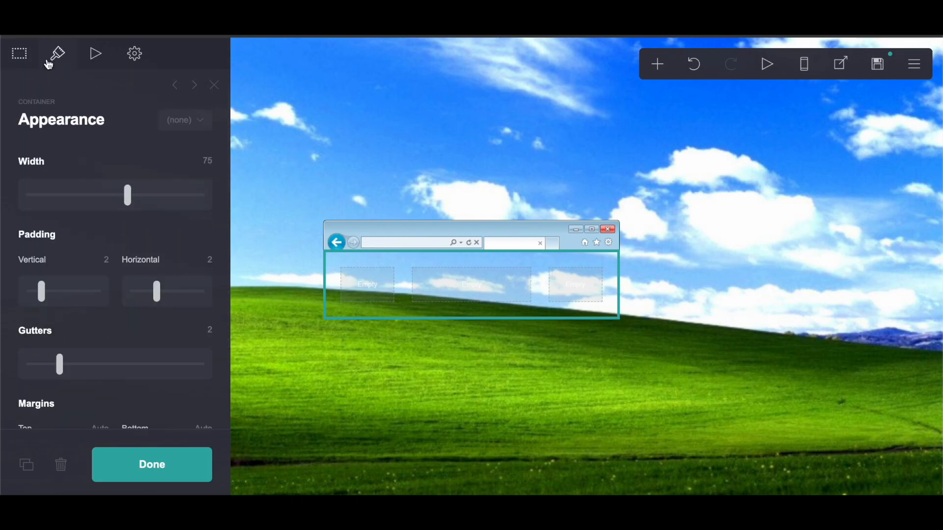
{"action": "scroll", "coordinate": [140, 285], "scroll_direction": "down", "scroll_amount": 12}
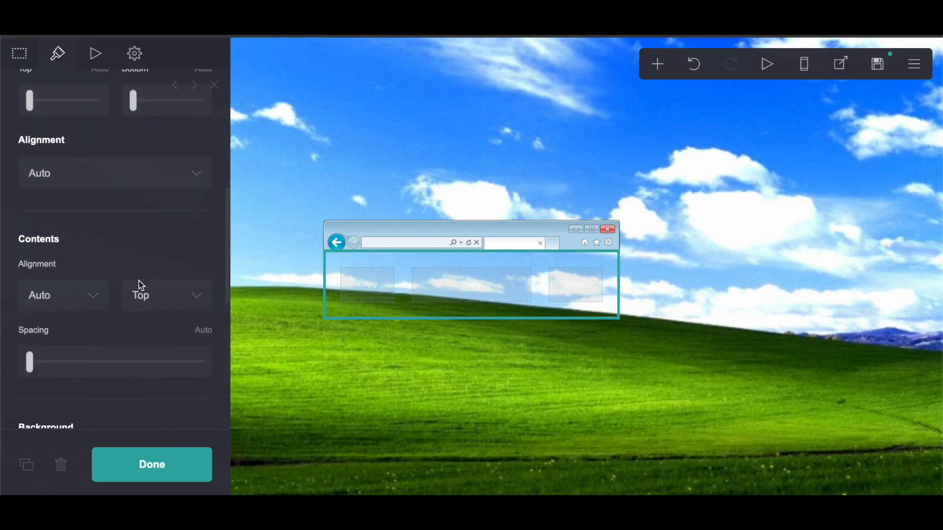
{"action": "left_click", "coordinate": [98, 285]}
{"action": "left_click", "coordinate": [86, 309]}
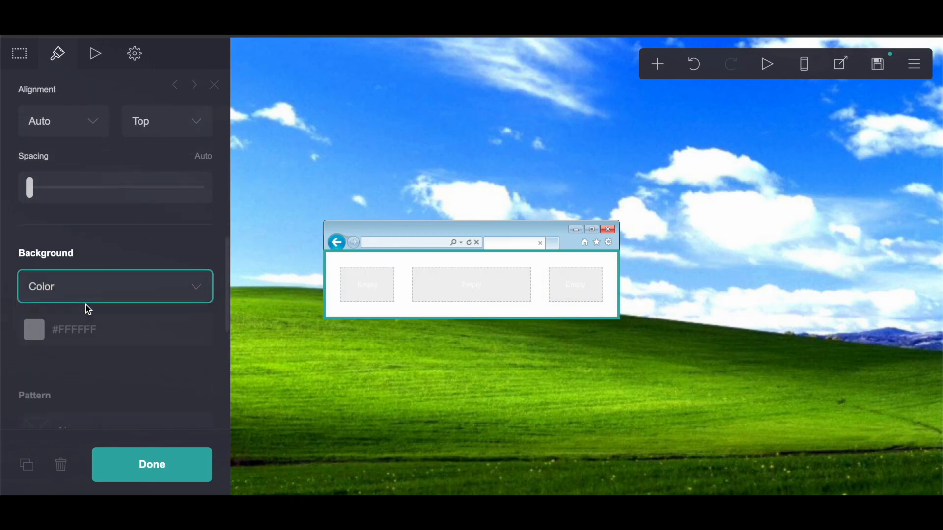
Step: Give the container a black #000000 border applied only to the sides, disabling its top and bottom edges
{"action": "scroll", "coordinate": [82, 308], "scroll_direction": "down", "scroll_amount": 7}
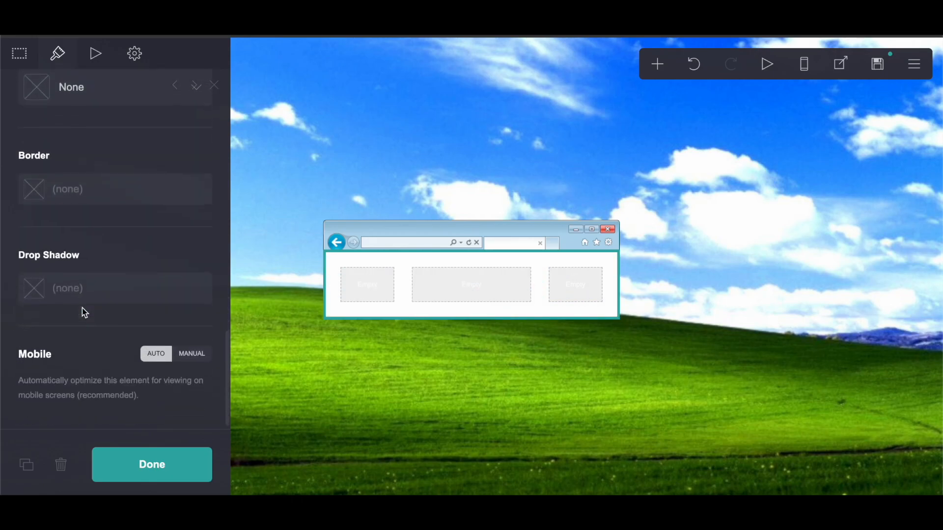
{"action": "left_click", "coordinate": [97, 187]}
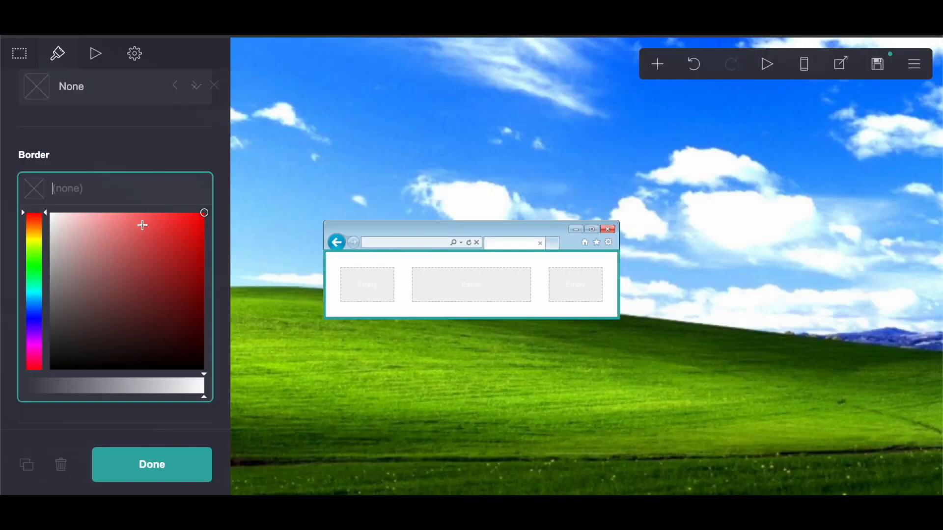
{"action": "left_click_drag", "start_coordinate": [113, 249], "coordinate": [9, 437]}
{"action": "left_click", "coordinate": [85, 131]}
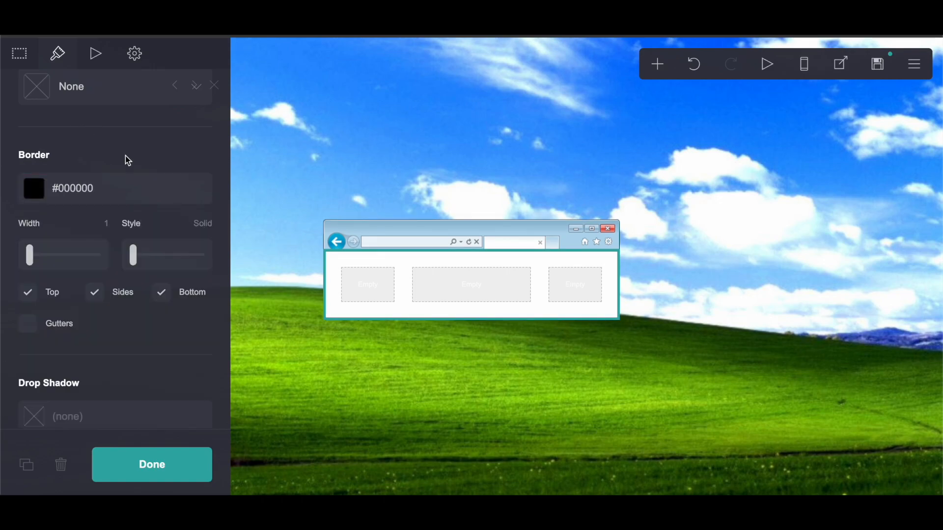
{"action": "left_click", "coordinate": [28, 294]}
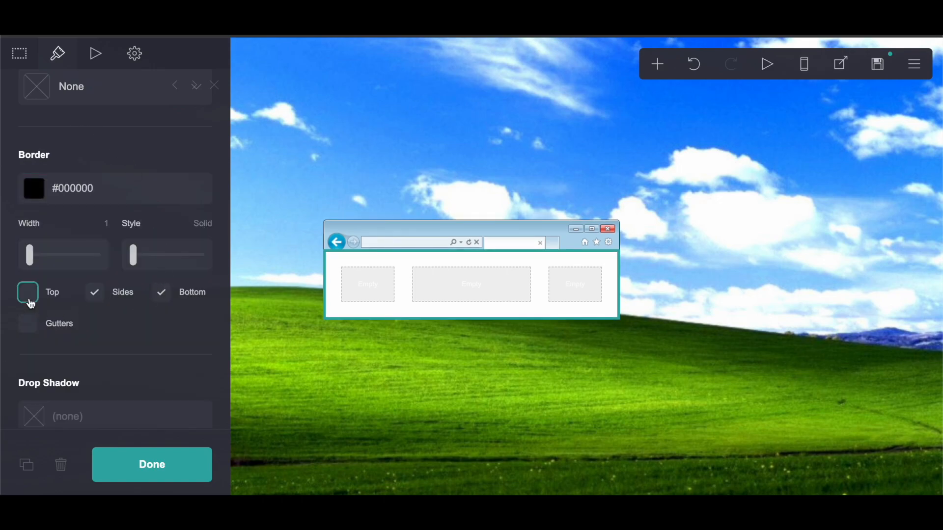
{"action": "left_click", "coordinate": [161, 293]}
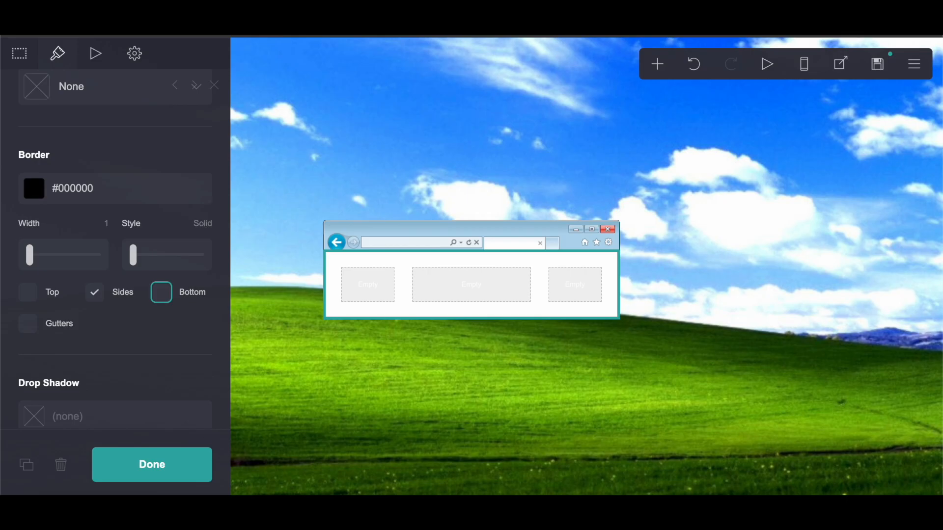
Step: Following the notes document, set the container's gutters to 1, horizontal padding to 1 and vertical padding to 0.5
{"action": "key", "text": "ctrl+Tab"}
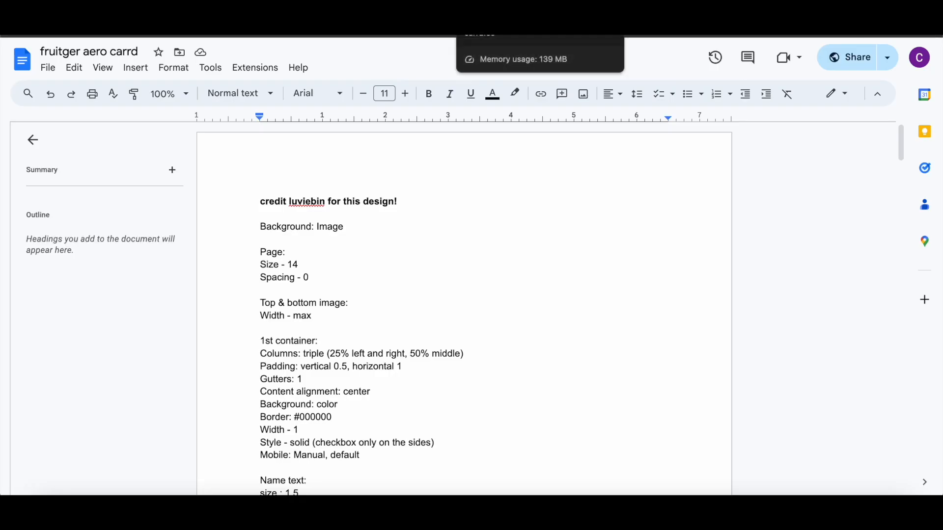
{"action": "key", "text": "ctrl+Tab"}
{"action": "scroll", "coordinate": [136, 159], "scroll_direction": "up", "scroll_amount": 5}
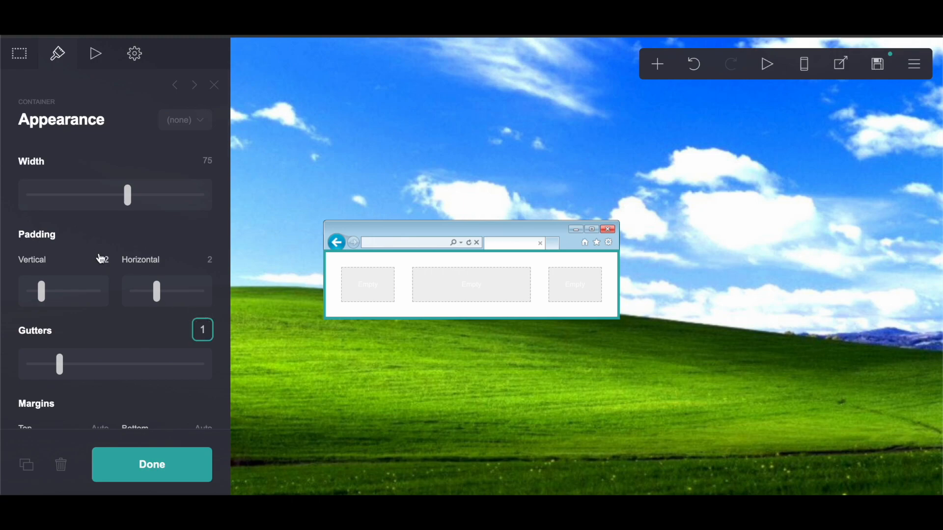
{"action": "left_click", "coordinate": [210, 261]}
{"action": "type", "text": "1"}
{"action": "left_click", "coordinate": [106, 260]}
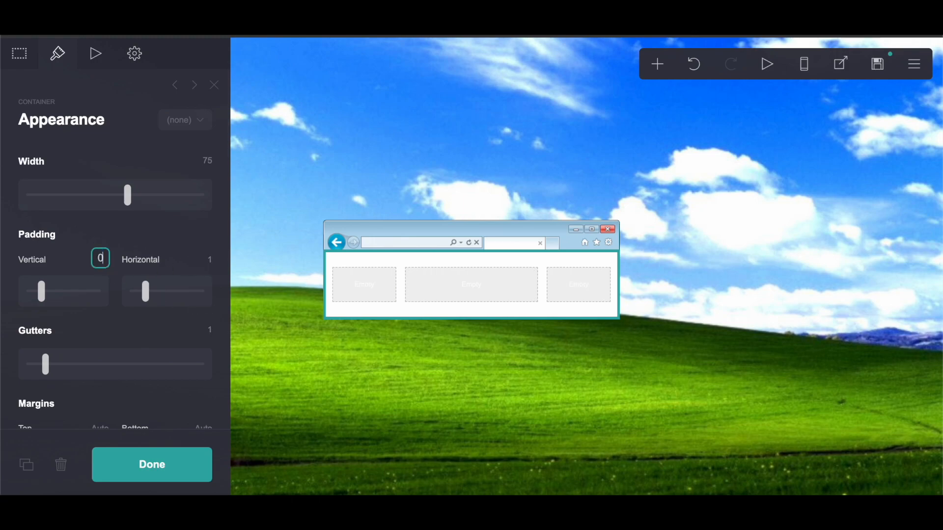
{"action": "key", "text": "Return"}
Step: Check the notes document and set the container's contents alignment to Center both horizontally and vertically
{"action": "key", "text": "ctrl+Tab"}
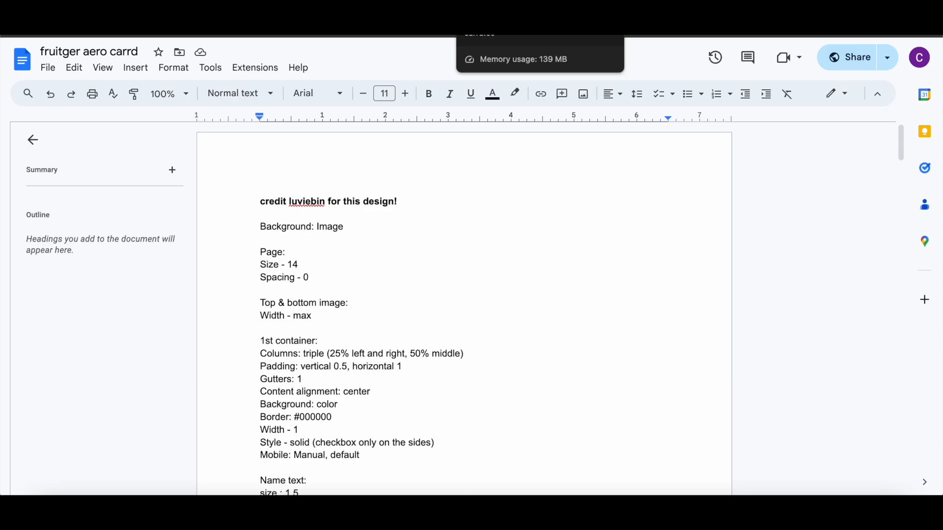
{"action": "key", "text": "ctrl+shift+Tab"}
{"action": "scroll", "coordinate": [48, 190], "scroll_direction": "down", "scroll_amount": 8}
{"action": "left_click", "coordinate": [58, 212]}
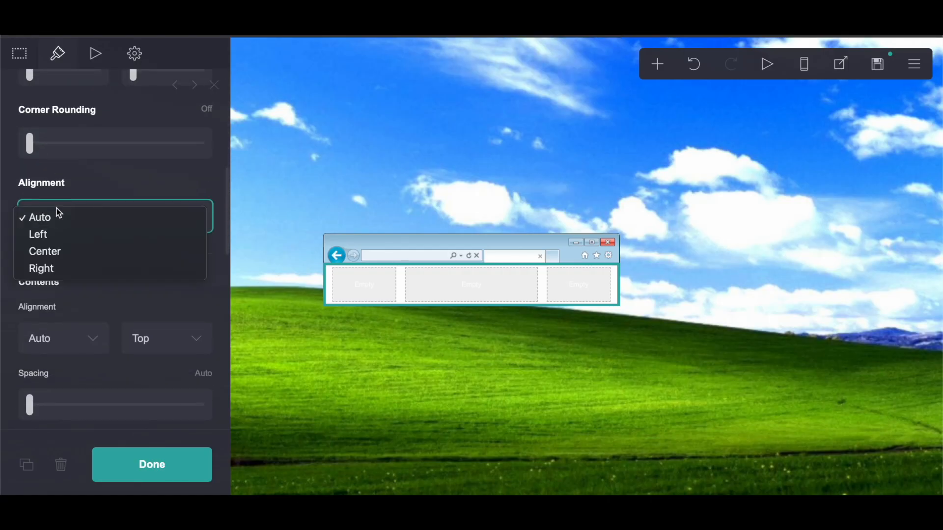
{"action": "left_click", "coordinate": [106, 155]}
{"action": "scroll", "coordinate": [110, 157], "scroll_direction": "down", "scroll_amount": 4}
{"action": "left_click", "coordinate": [69, 229]}
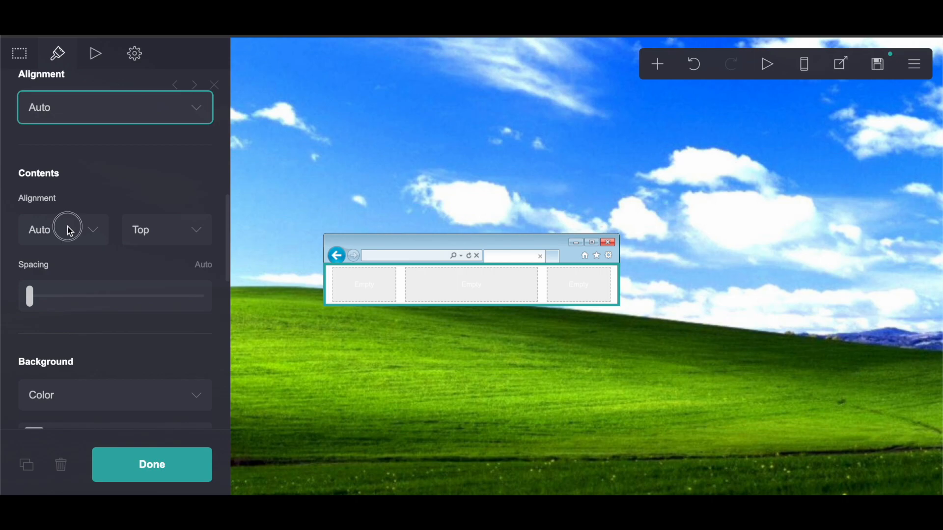
{"action": "left_click", "coordinate": [68, 261]}
{"action": "left_click", "coordinate": [167, 226]}
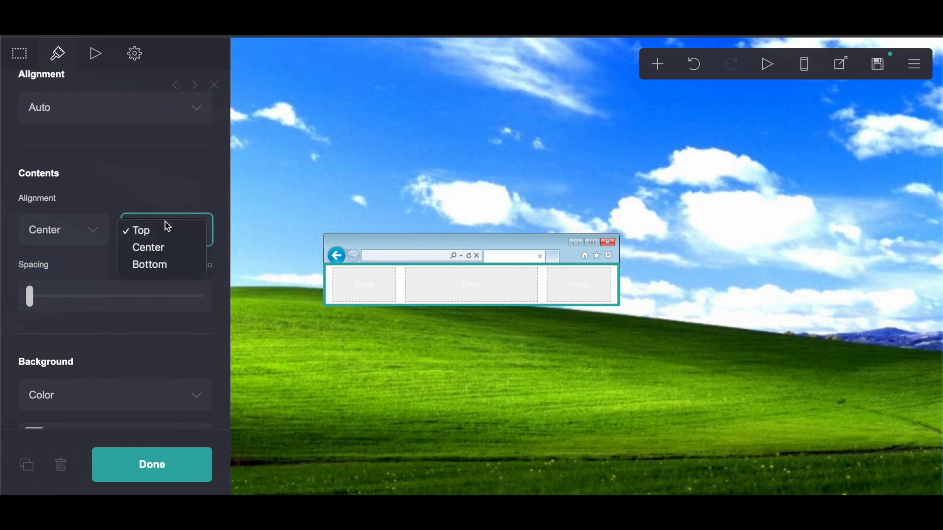
{"action": "left_click", "coordinate": [158, 249]}
Step: Set the container's mobile settings to Manual with the Default layout and finish editing the container
{"action": "scroll", "coordinate": [158, 250], "scroll_direction": "down", "scroll_amount": 10}
{"action": "left_click", "coordinate": [201, 350]}
{"action": "scroll", "coordinate": [186, 351], "scroll_direction": "down", "scroll_amount": 5}
{"action": "left_click", "coordinate": [70, 259]}
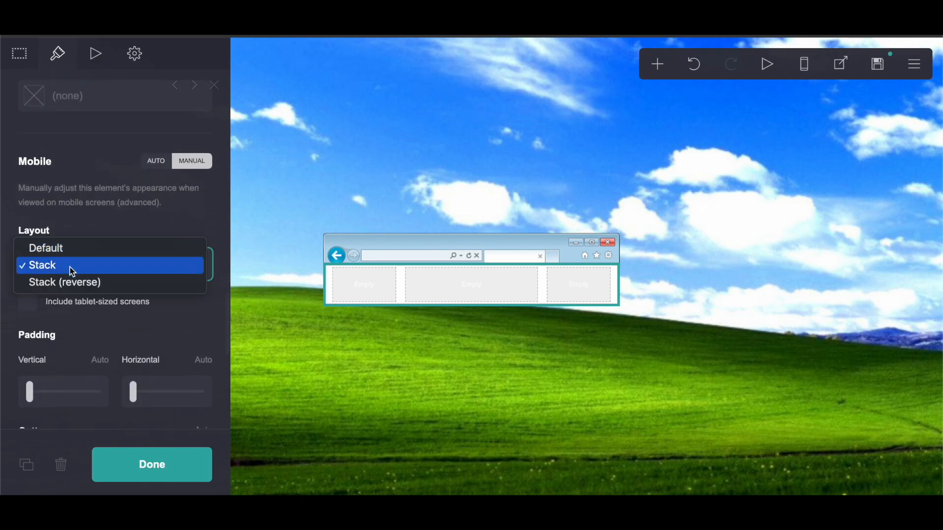
{"action": "left_click", "coordinate": [70, 253]}
{"action": "left_click", "coordinate": [146, 474]}
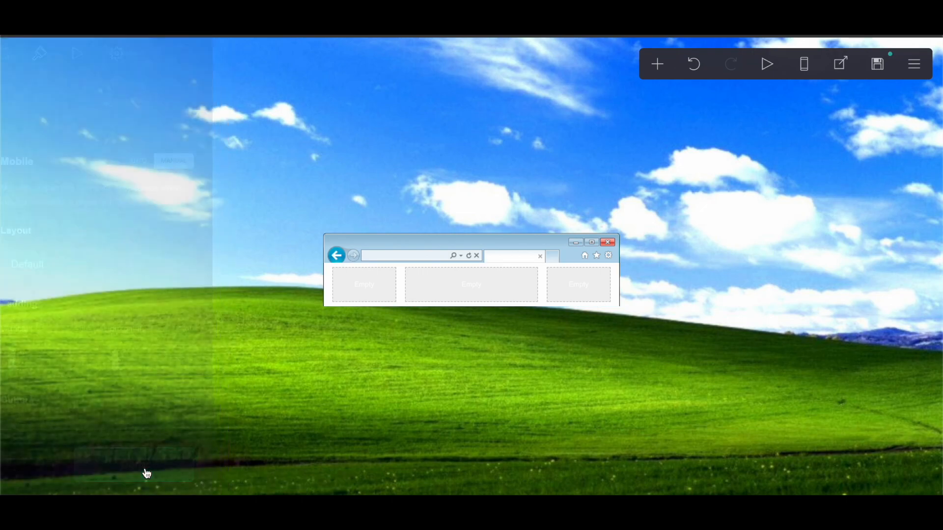
Step: Add an image element to the page and upload new-design0 (1).gif from the Downloads folder
{"action": "left_click", "coordinate": [664, 60]}
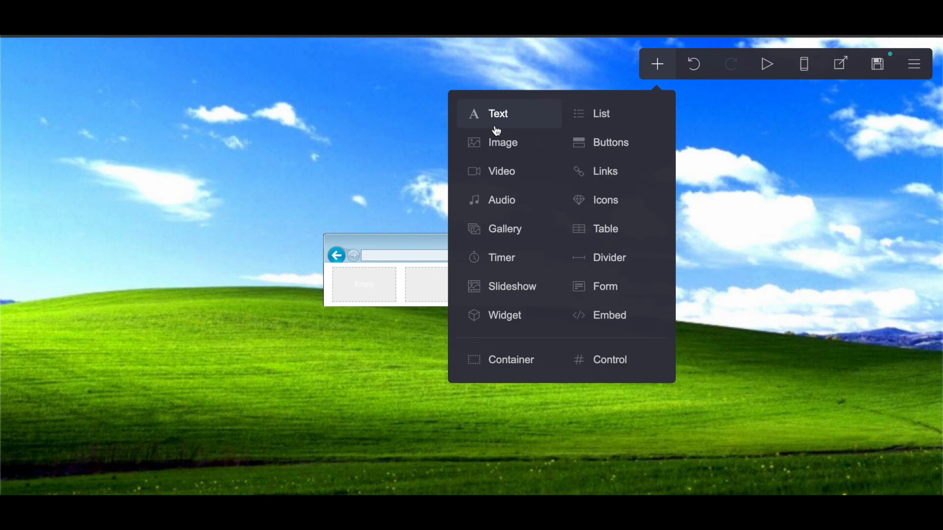
{"action": "left_click", "coordinate": [493, 139]}
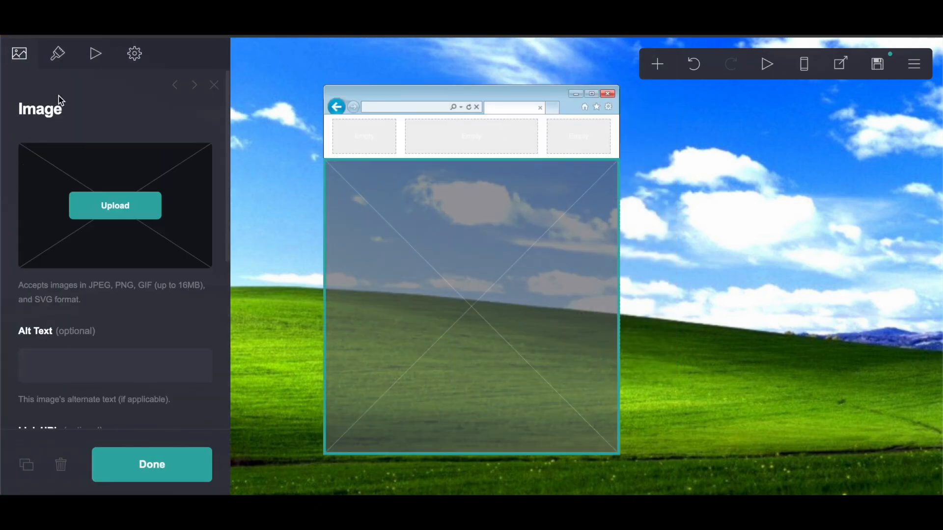
{"action": "left_click", "coordinate": [114, 209]}
{"action": "scroll", "coordinate": [442, 308], "scroll_direction": "down", "scroll_amount": 10}
{"action": "scroll", "coordinate": [443, 305], "scroll_direction": "down", "scroll_amount": 5}
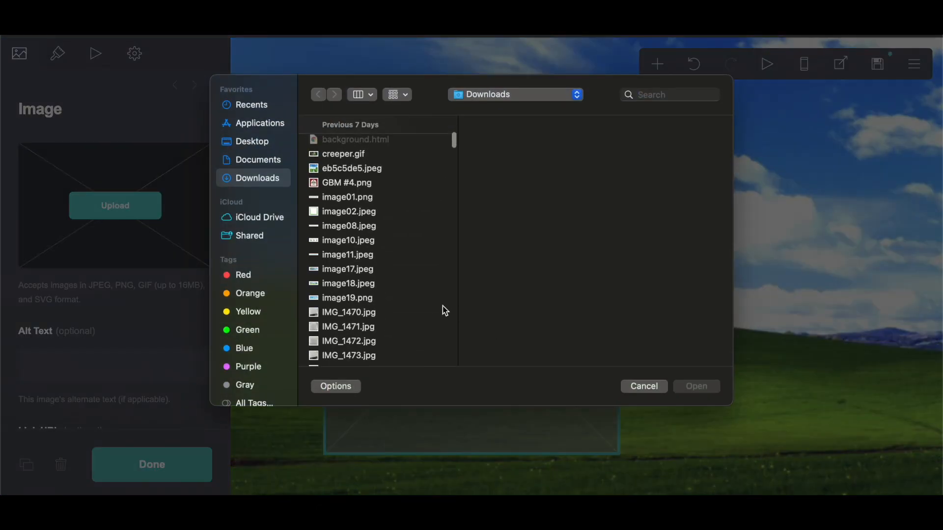
{"action": "scroll", "coordinate": [420, 278], "scroll_direction": "up", "scroll_amount": 10}
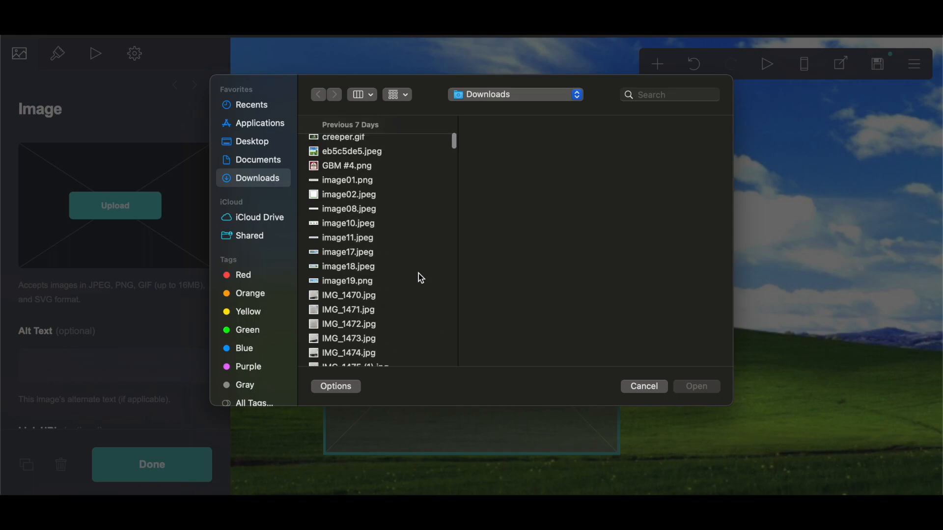
{"action": "scroll", "coordinate": [421, 277], "scroll_direction": "down", "scroll_amount": 3}
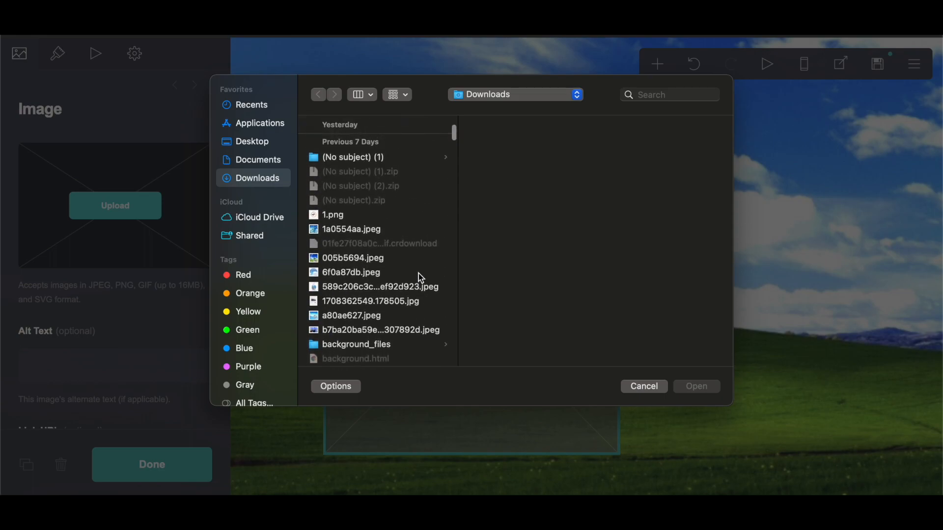
{"action": "scroll", "coordinate": [421, 278], "scroll_direction": "down", "scroll_amount": 3}
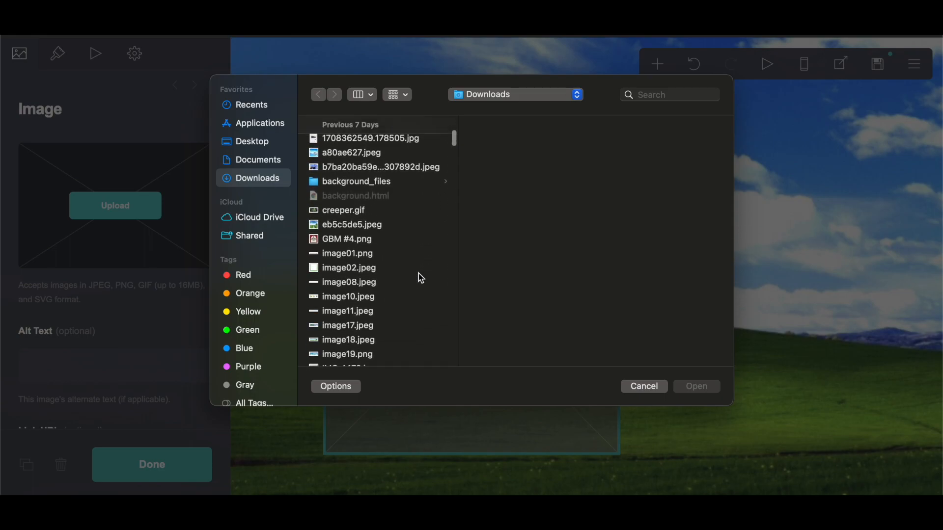
{"action": "scroll", "coordinate": [421, 277], "scroll_direction": "down", "scroll_amount": 10}
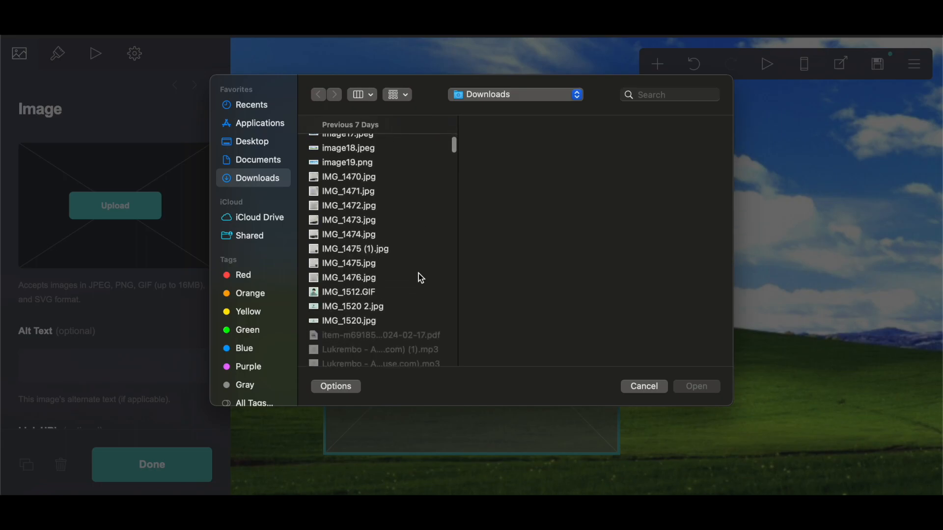
{"action": "left_click", "coordinate": [414, 282]}
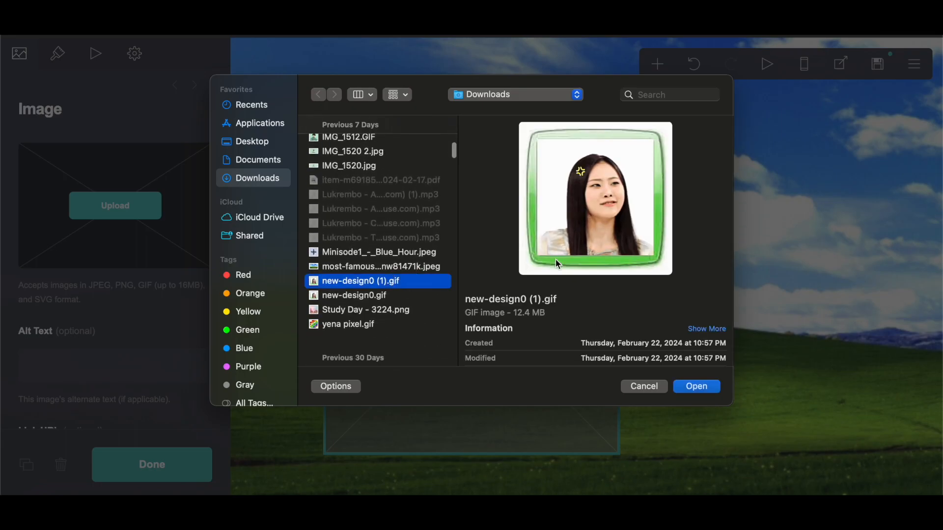
{"action": "left_click", "coordinate": [695, 386]}
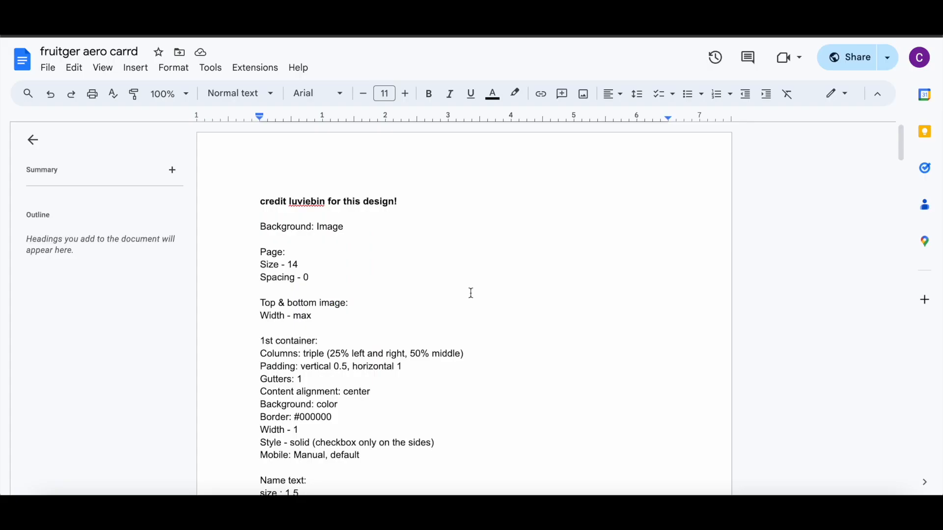
Step: Examine the profile GIF's sources: the notes document's frame graphic, the billlie GIF results in the design editor and the FreeConvert compression page
{"action": "scroll", "coordinate": [471, 294], "scroll_direction": "down", "scroll_amount": 10}
{"action": "scroll", "coordinate": [471, 294], "scroll_direction": "down", "scroll_amount": 20}
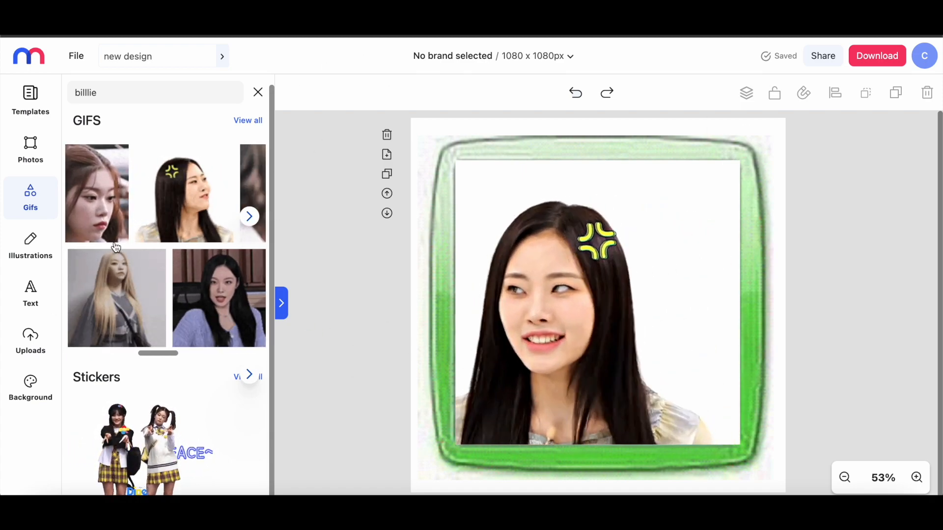
{"action": "scroll", "coordinate": [115, 247], "scroll_direction": "left", "scroll_amount": 7}
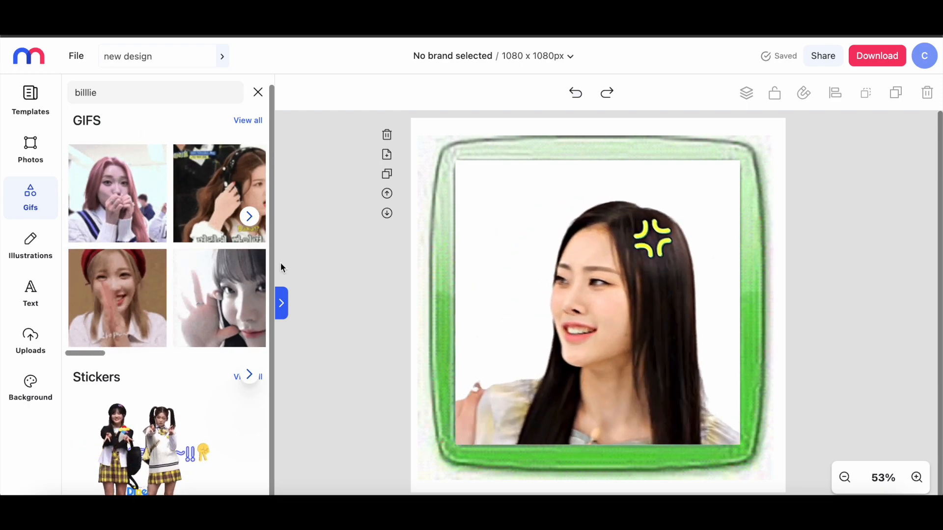
{"action": "scroll", "coordinate": [139, 304], "scroll_direction": "right", "scroll_amount": 5}
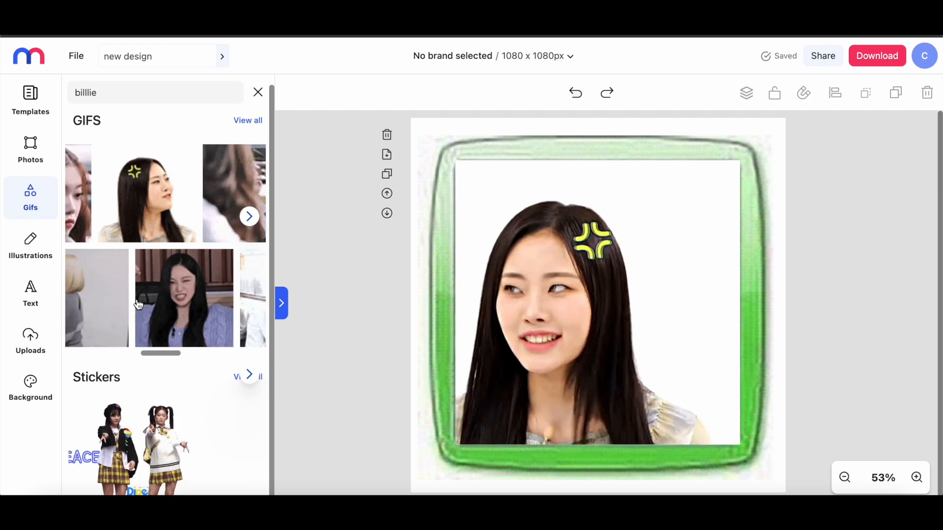
{"action": "left_click", "coordinate": [102, 90]}
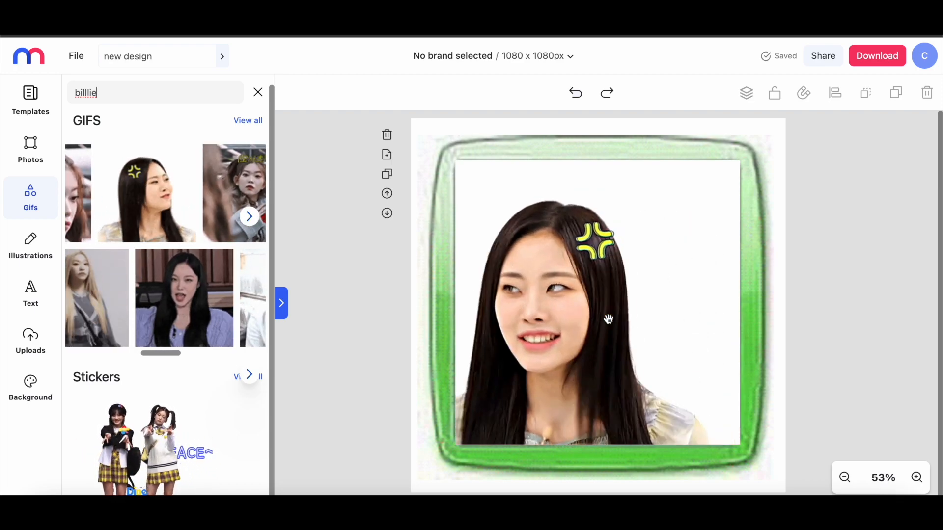
{"action": "left_click", "coordinate": [811, 14]}
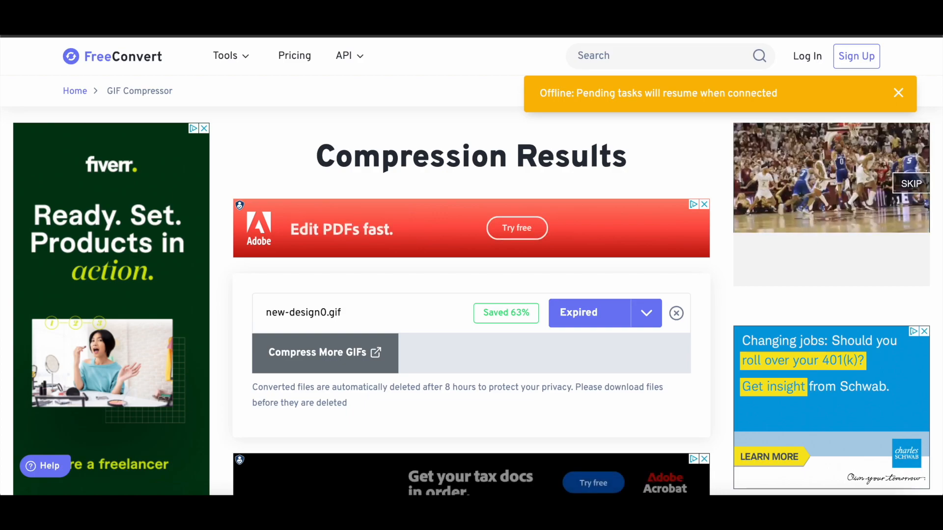
{"action": "scroll", "coordinate": [584, 400], "scroll_direction": "down", "scroll_amount": 2}
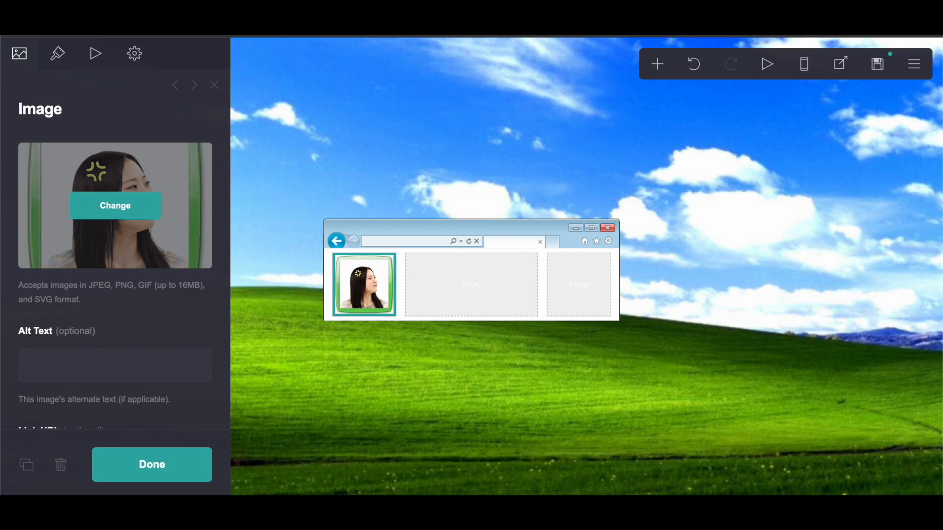
Step: Add a text element under the profile image in the first column and look up the name text settings in the notes document
{"action": "left_click", "coordinate": [662, 75]}
{"action": "left_click", "coordinate": [516, 112]}
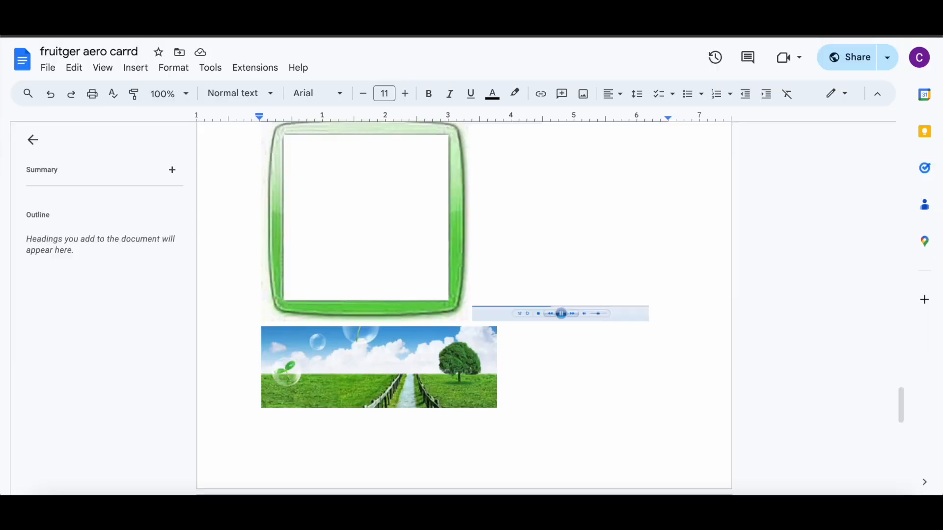
{"action": "scroll", "coordinate": [506, 292], "scroll_direction": "up", "scroll_amount": 20}
{"action": "scroll", "coordinate": [506, 292], "scroll_direction": "up", "scroll_amount": 10}
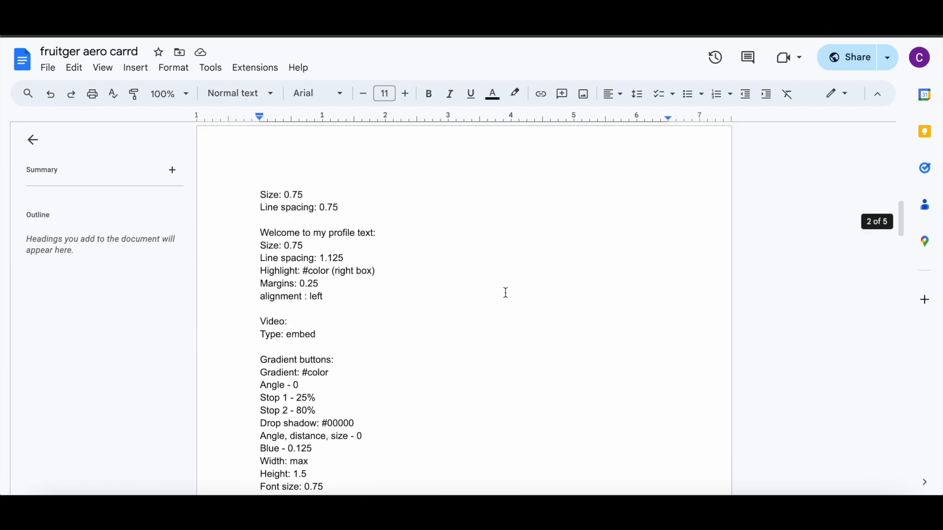
{"action": "scroll", "coordinate": [506, 292], "scroll_direction": "up", "scroll_amount": 1}
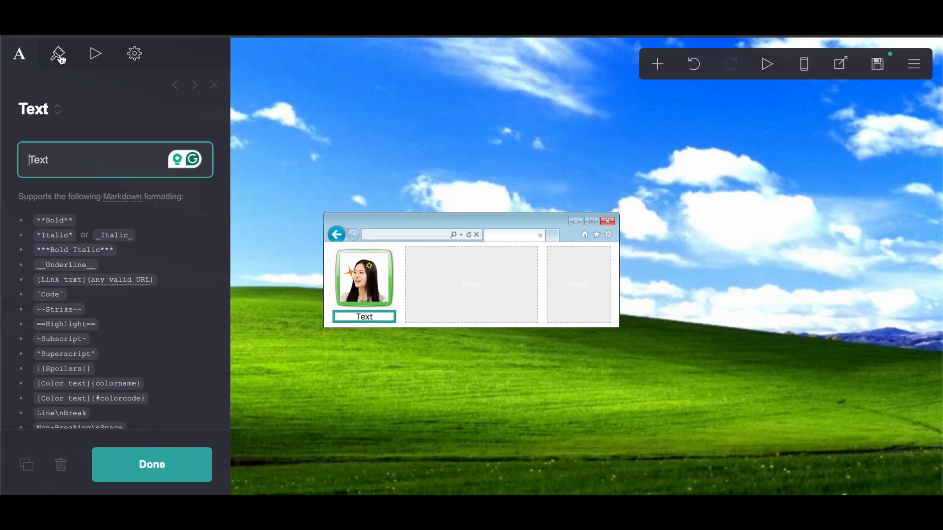
Step: Set the name text's size to 1.5 and line spacing to 1, checking the values against the notes document
{"action": "left_click", "coordinate": [59, 63]}
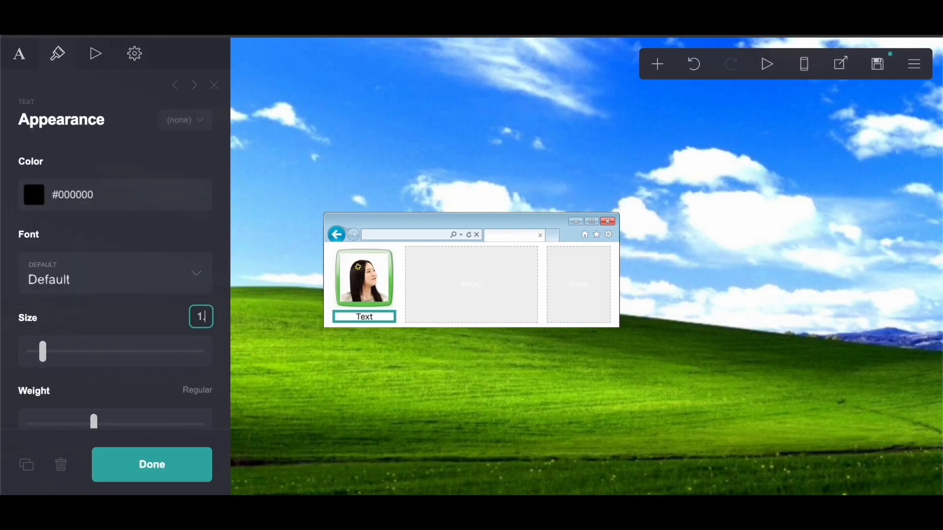
{"action": "type", "text": ".5"}
{"action": "key", "text": "Return"}
{"action": "scroll", "coordinate": [211, 318], "scroll_direction": "down", "scroll_amount": 3}
{"action": "left_click", "coordinate": [206, 384]}
{"action": "type", "text": "1"}
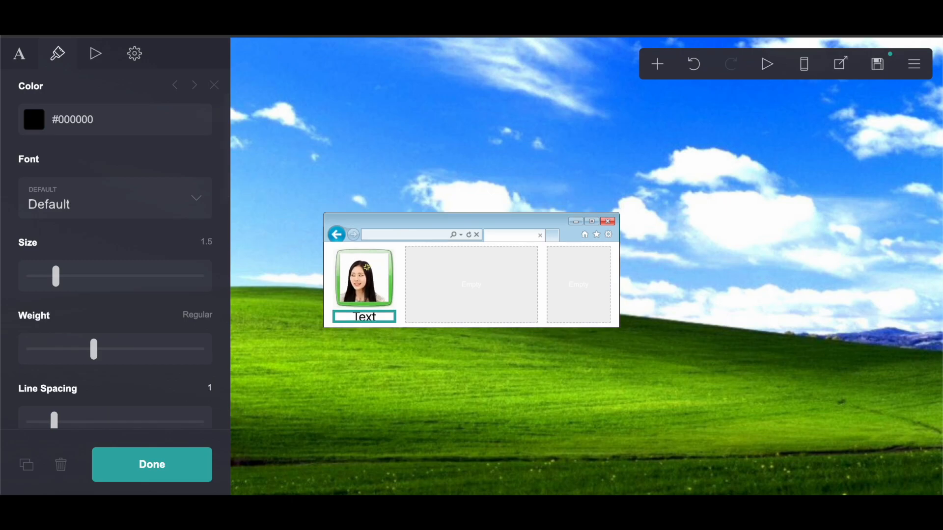
{"action": "key", "text": "ctrl+Tab"}
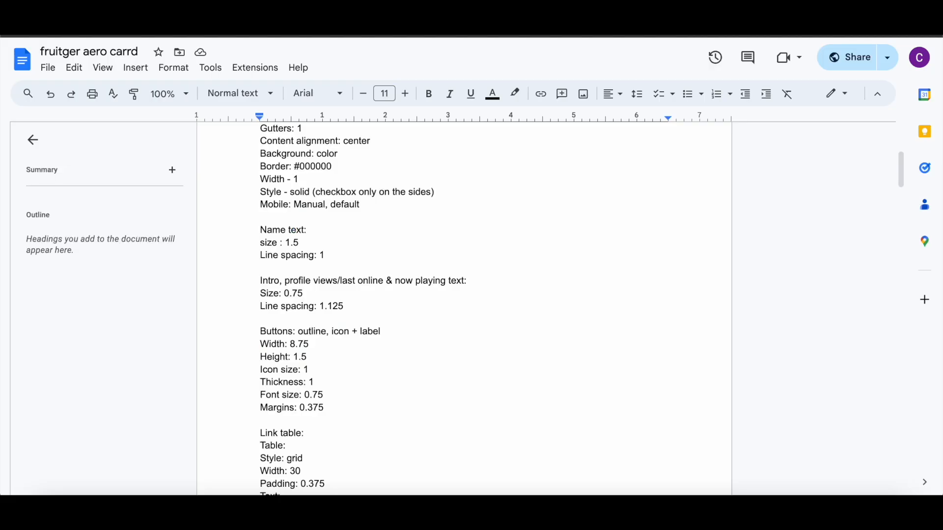
{"action": "key", "text": "ctrl+shift+Tab"}
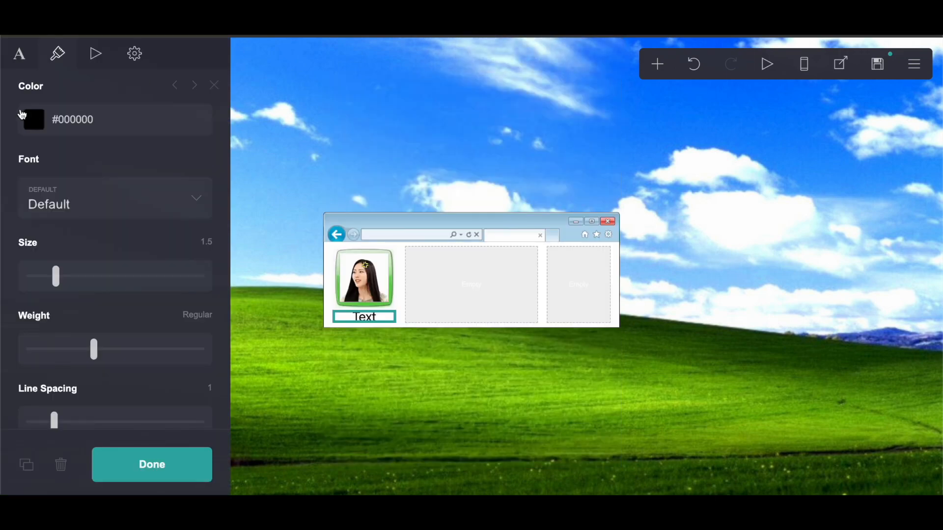
Step: Replace the placeholder text with the profile name in bold Markdown followed by :3, and finish editing it
{"action": "left_click", "coordinate": [19, 53]}
{"action": "left_click", "coordinate": [58, 96]}
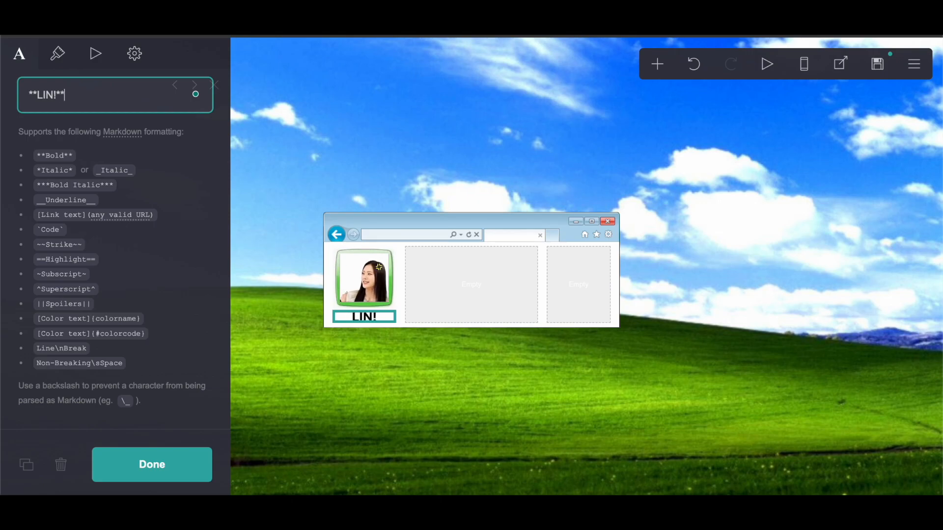
{"action": "left_click", "coordinate": [129, 462]}
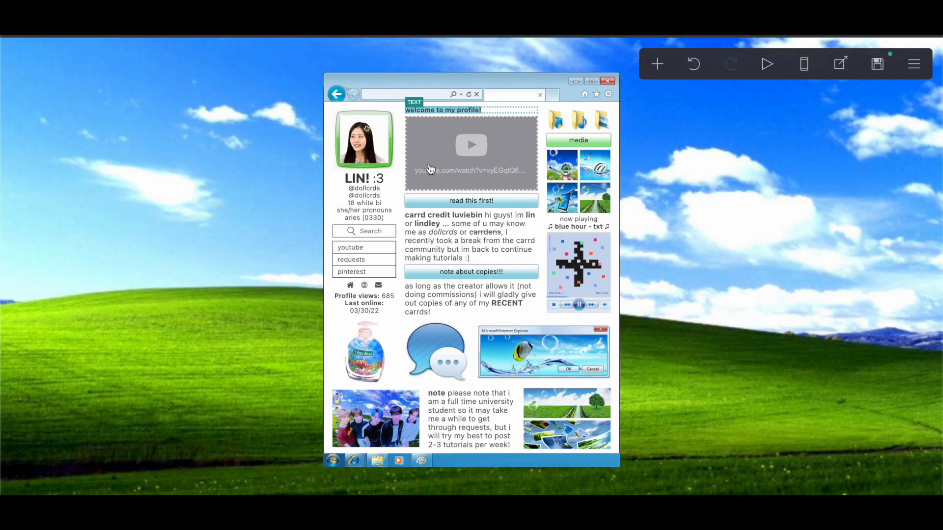
Step: In the finished reference carrd, copy the intro text under the name and delete the duplicate handle text above it
{"action": "left_click", "coordinate": [373, 206]}
{"action": "scroll", "coordinate": [13, 73], "scroll_direction": "up", "scroll_amount": 10}
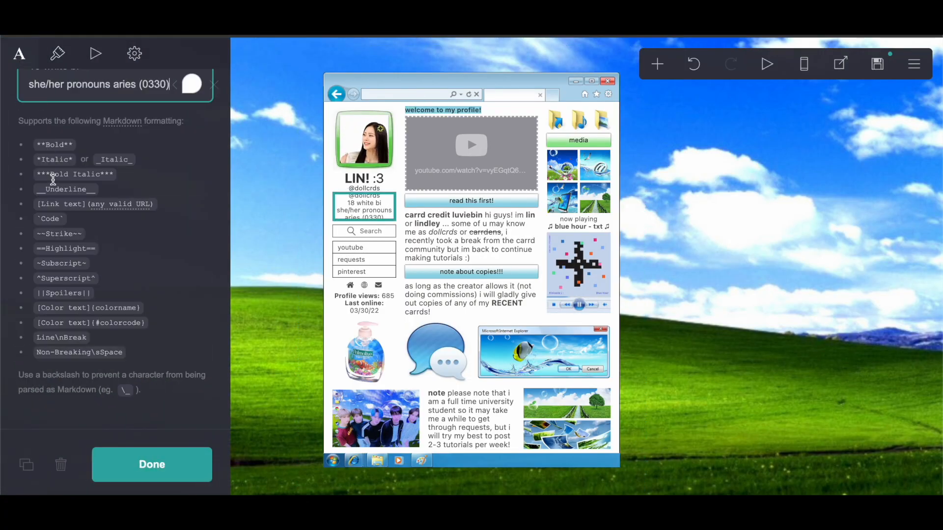
{"action": "left_click_drag", "start_coordinate": [28, 133], "coordinate": [134, 175]}
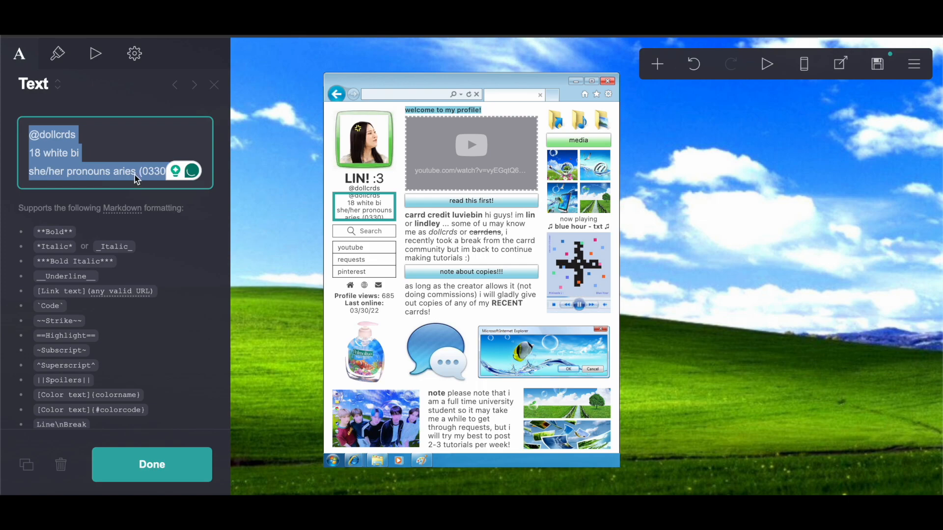
{"action": "right_click", "coordinate": [58, 141]}
{"action": "left_click", "coordinate": [81, 249]}
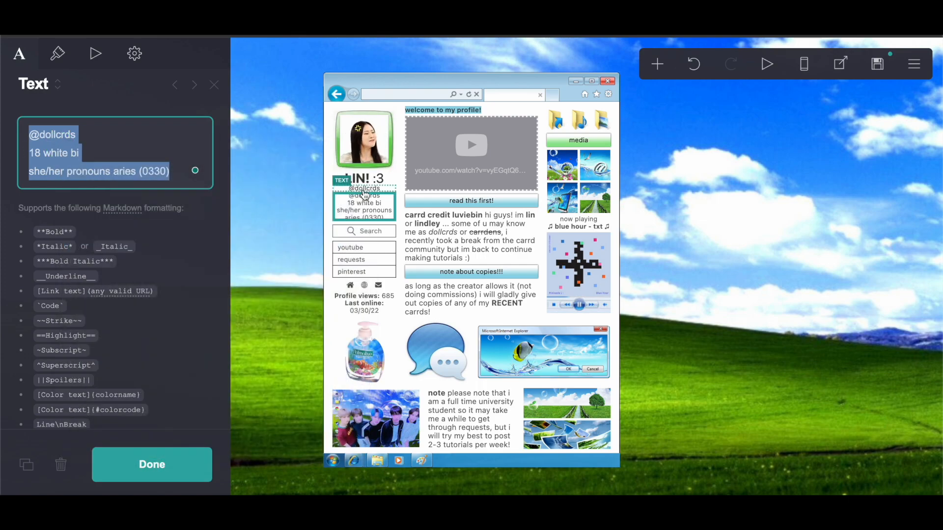
{"action": "left_click", "coordinate": [364, 188]}
{"action": "left_click", "coordinate": [60, 464]}
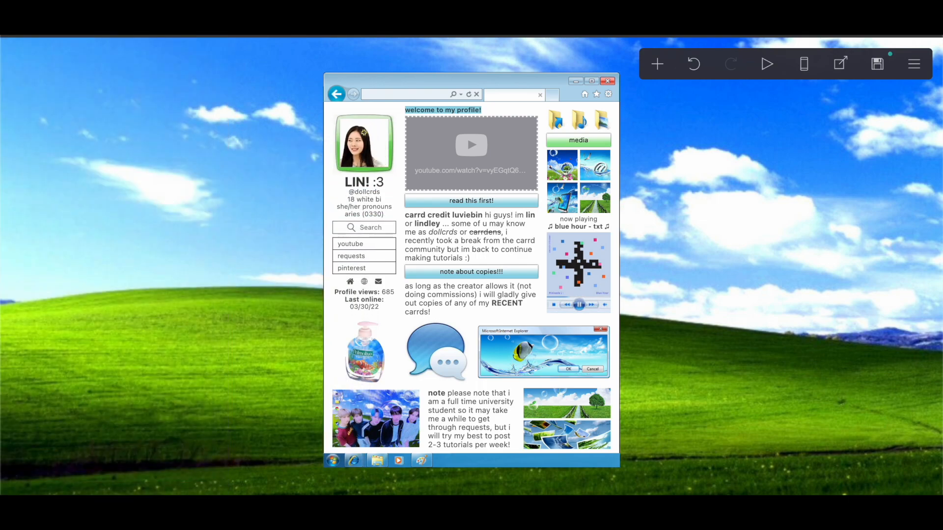
Step: Back in the new carrd, add another text element and place it below the name in the first column
{"action": "left_click", "coordinate": [484, 7]}
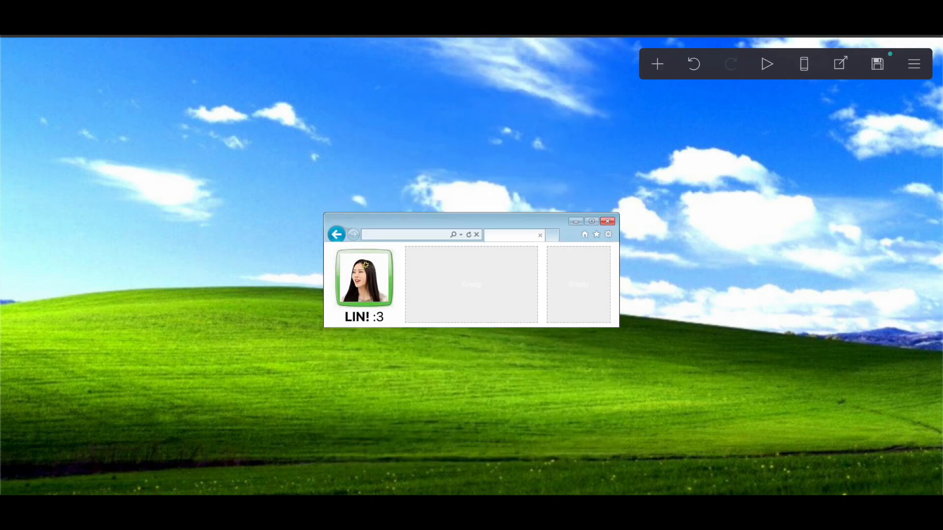
{"action": "left_click", "coordinate": [658, 69]}
{"action": "left_click", "coordinate": [513, 112]}
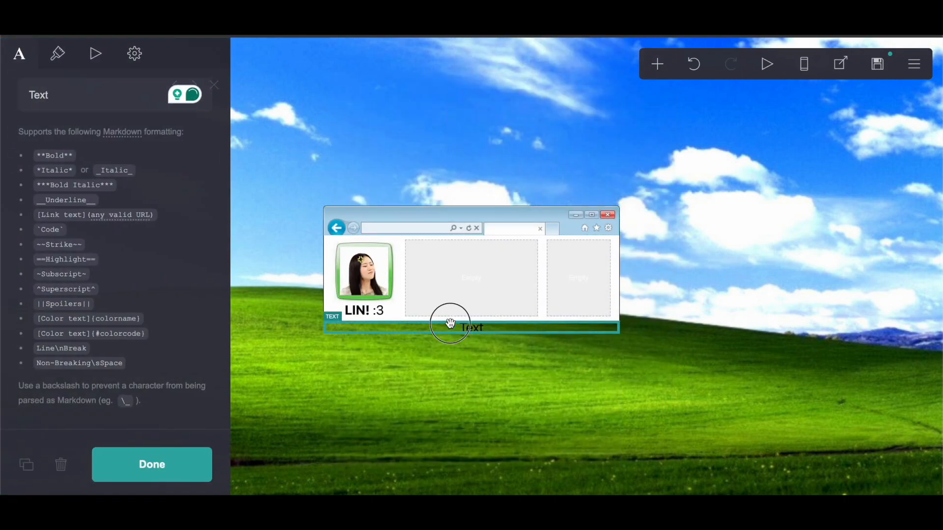
{"action": "left_click_drag", "start_coordinate": [451, 323], "coordinate": [374, 321]}
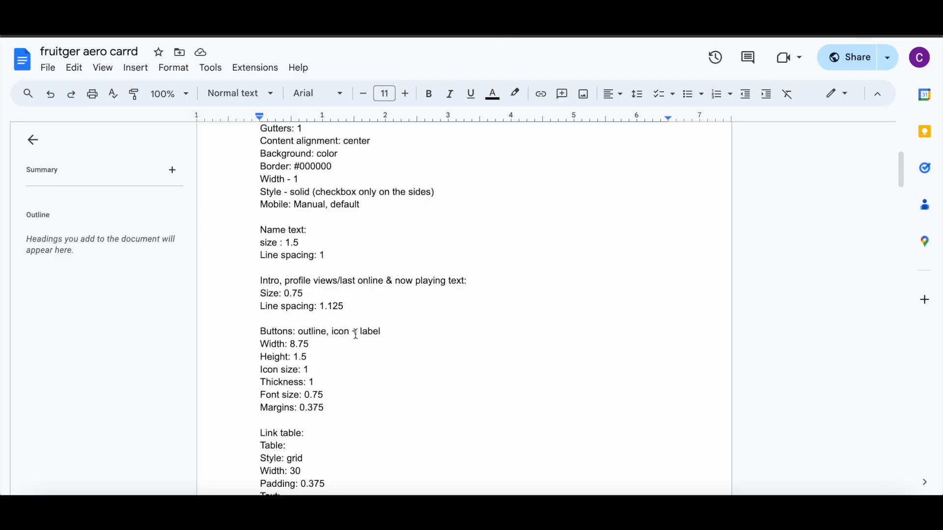
Step: Set the intro text element's size to 0.75 and line spacing to 1.125, following the notes document
{"action": "scroll", "coordinate": [356, 334], "scroll_direction": "down", "scroll_amount": 1}
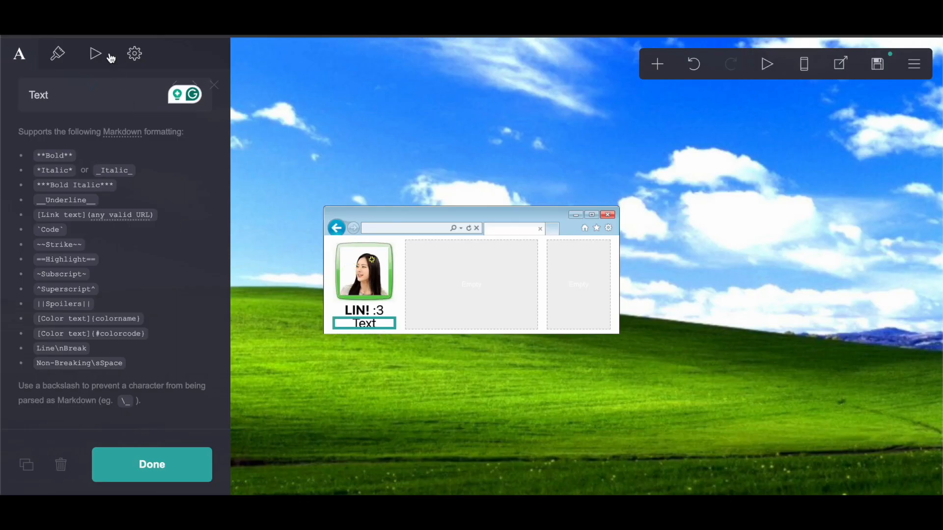
{"action": "left_click", "coordinate": [62, 55]}
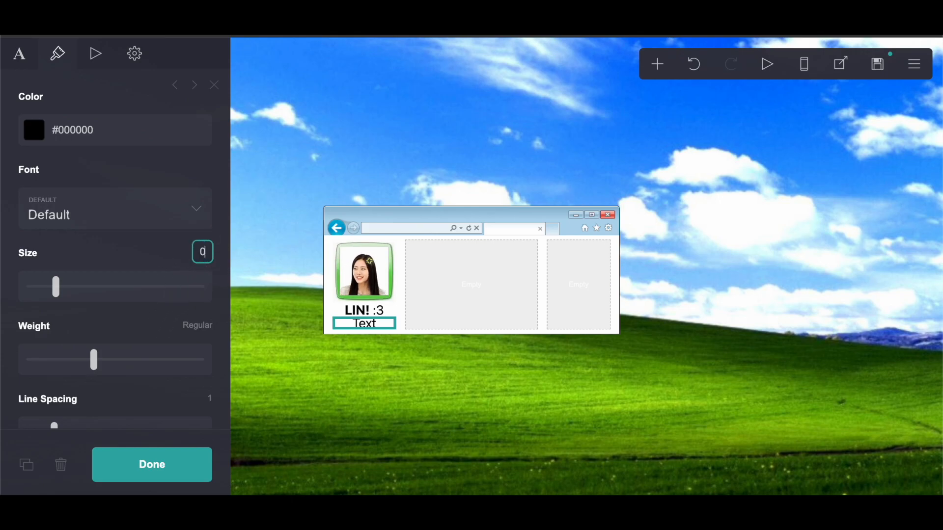
{"action": "key", "text": "Return"}
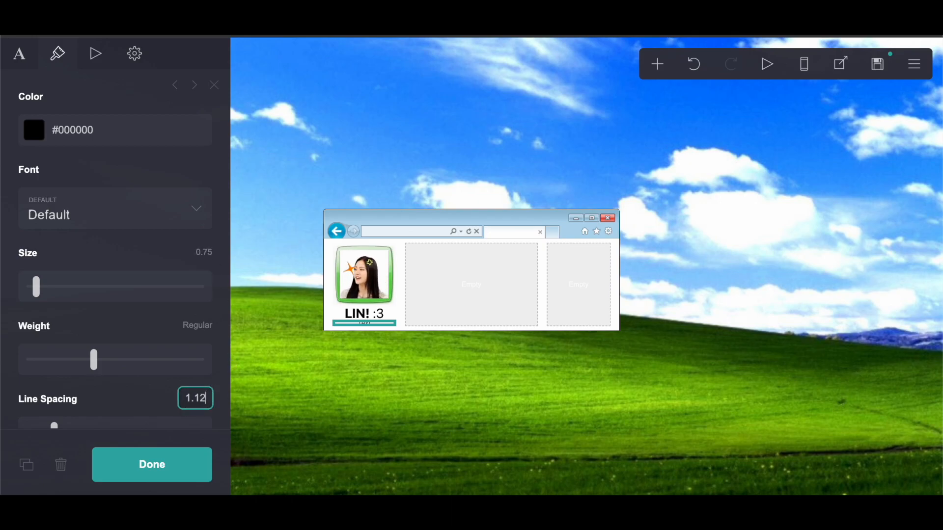
{"action": "type", "text": "1.125"}
{"action": "key", "text": "Return"}
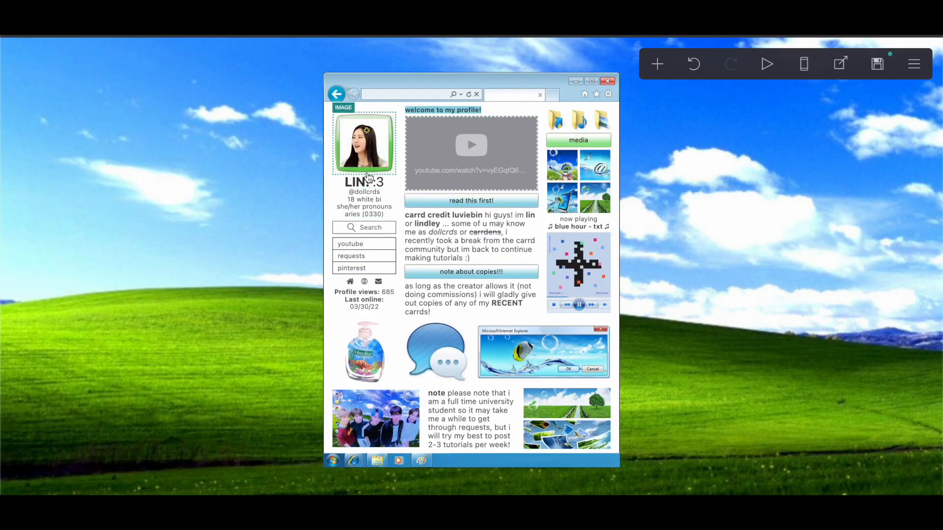
Step: Check the text colour in the finished reference carrd, and apply #000000C2 to the new carrd's intro and name texts
{"action": "left_click", "coordinate": [369, 172]}
{"action": "left_click", "coordinate": [368, 206]}
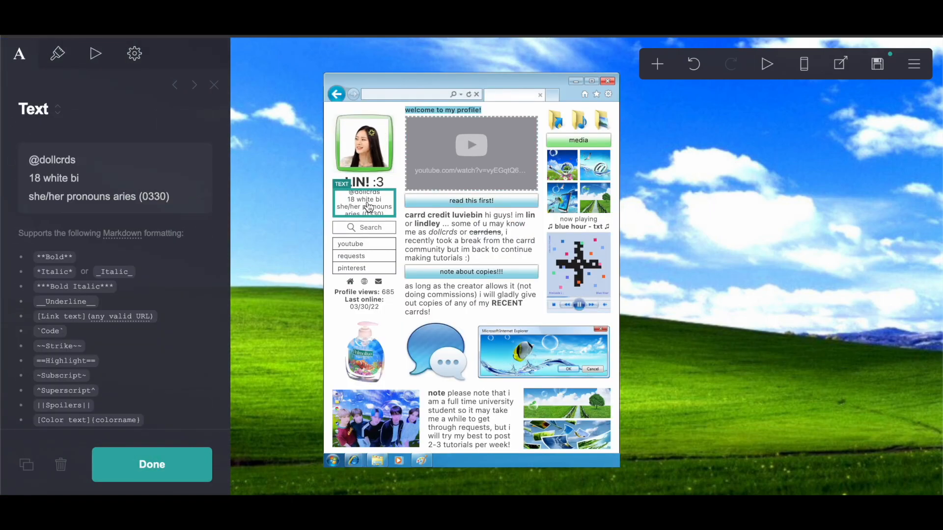
{"action": "left_click", "coordinate": [57, 53]}
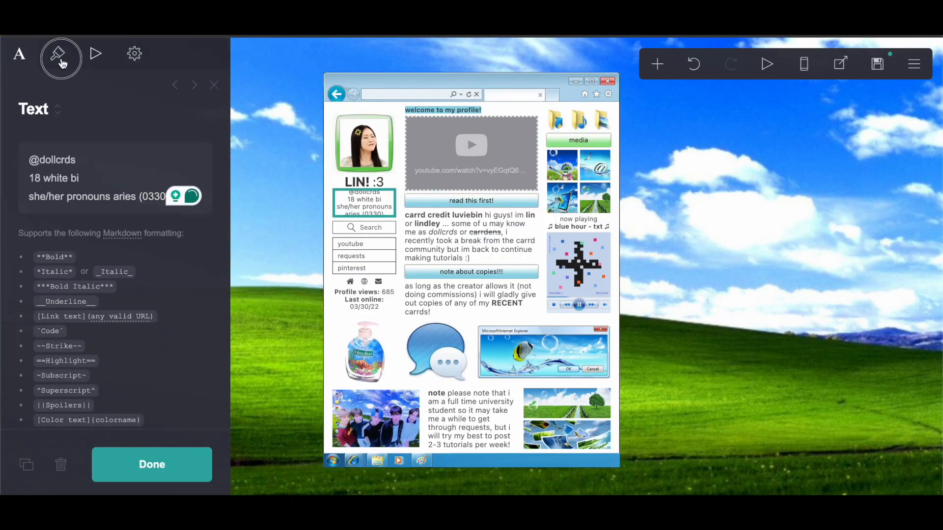
{"action": "left_click", "coordinate": [365, 184]}
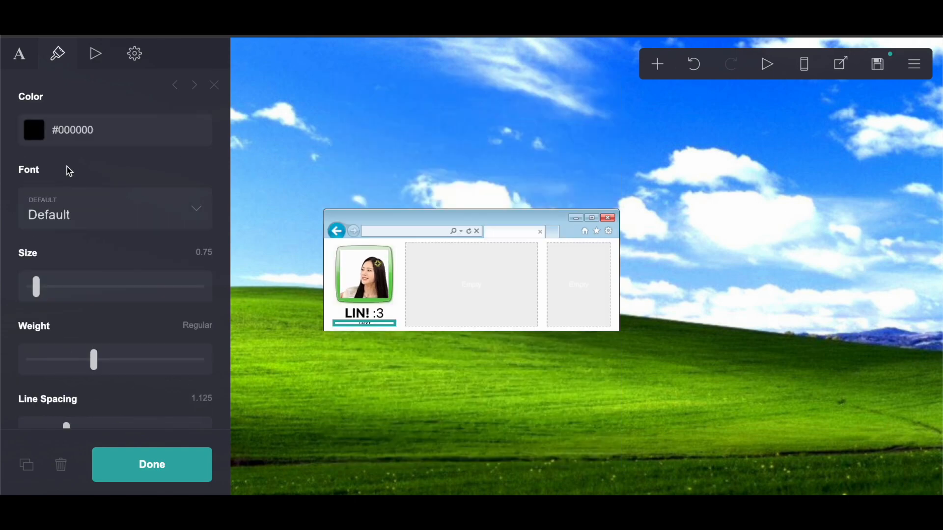
{"action": "left_click", "coordinate": [105, 139]}
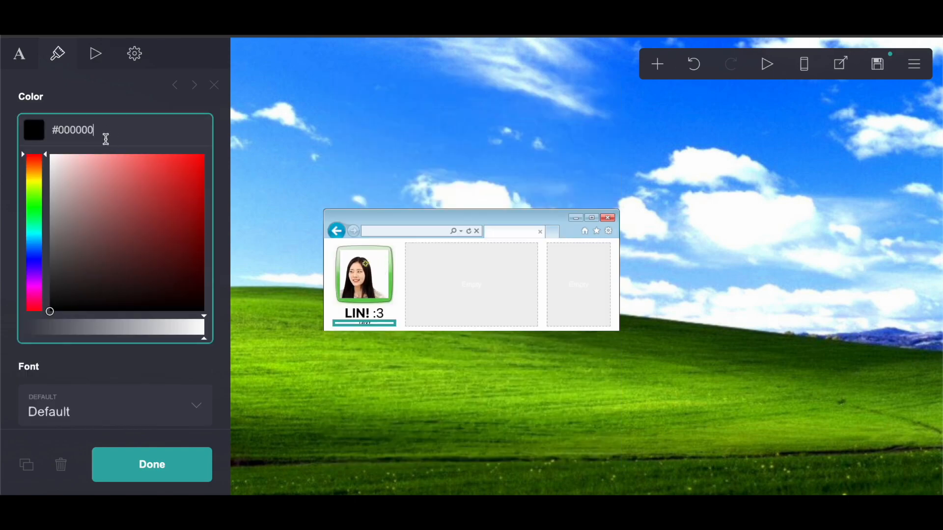
{"action": "left_click", "coordinate": [351, 320]}
{"action": "left_click", "coordinate": [134, 199]}
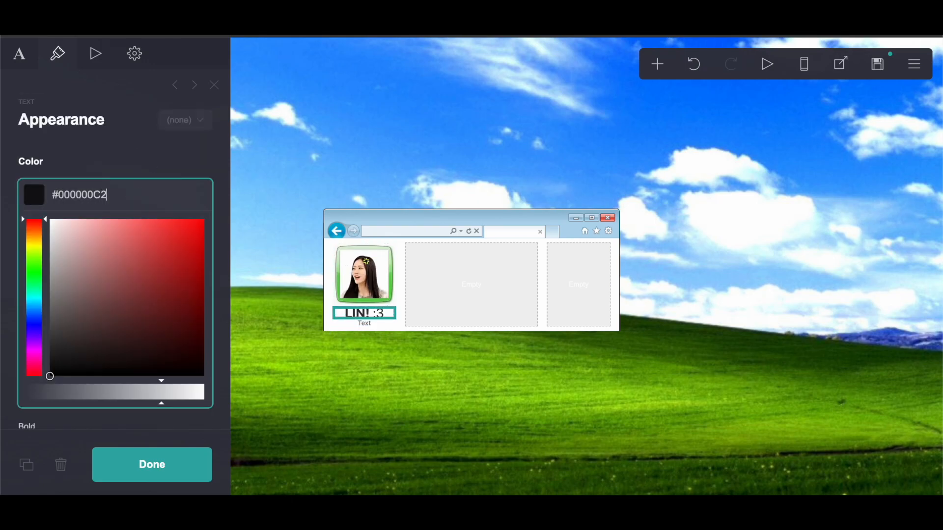
{"action": "left_click", "coordinate": [18, 54]}
{"action": "left_click_drag", "start_coordinate": [76, 162], "coordinate": [11, 162]}
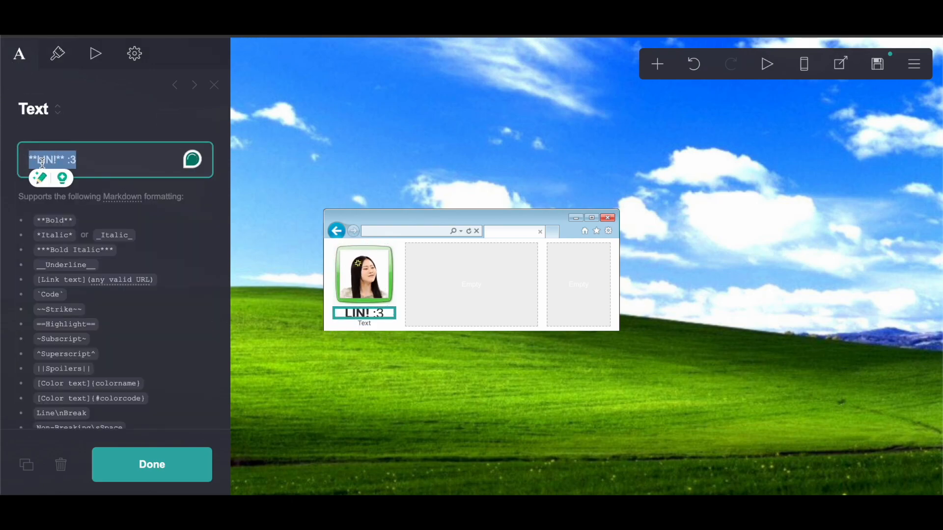
{"action": "right_click", "coordinate": [42, 160]}
{"action": "left_click", "coordinate": [91, 279]}
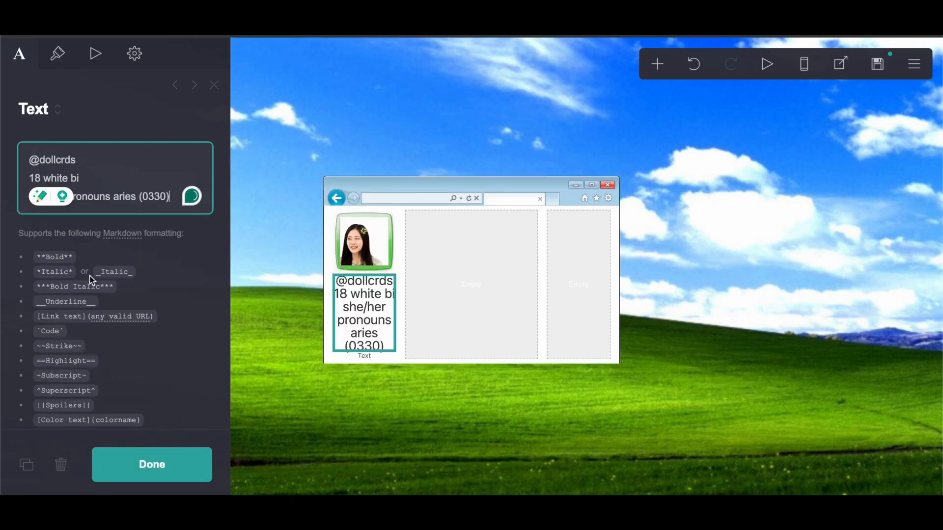
{"action": "left_click", "coordinate": [694, 64]}
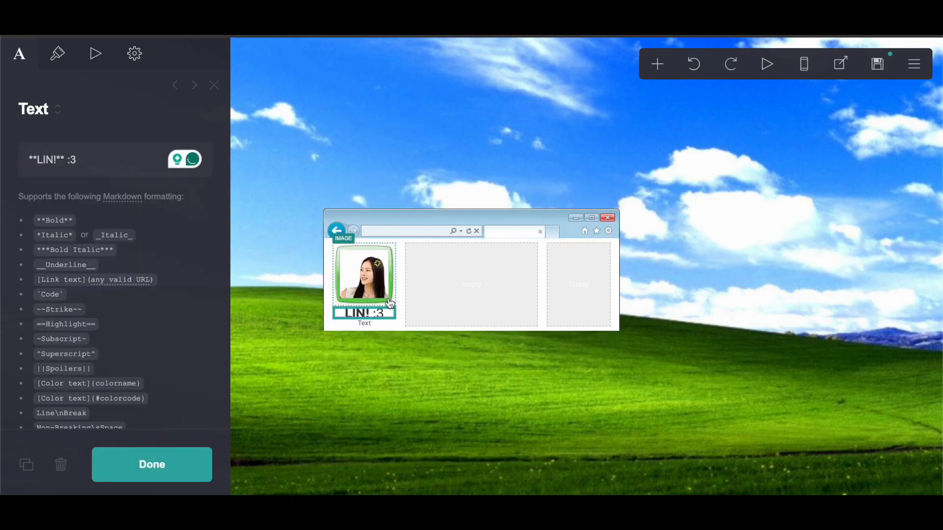
Step: Replace the placeholder in the text below the name with the copied intro text and finish editing it
{"action": "left_click", "coordinate": [377, 329]}
{"action": "left_click_drag", "start_coordinate": [84, 157], "coordinate": [13, 159]}
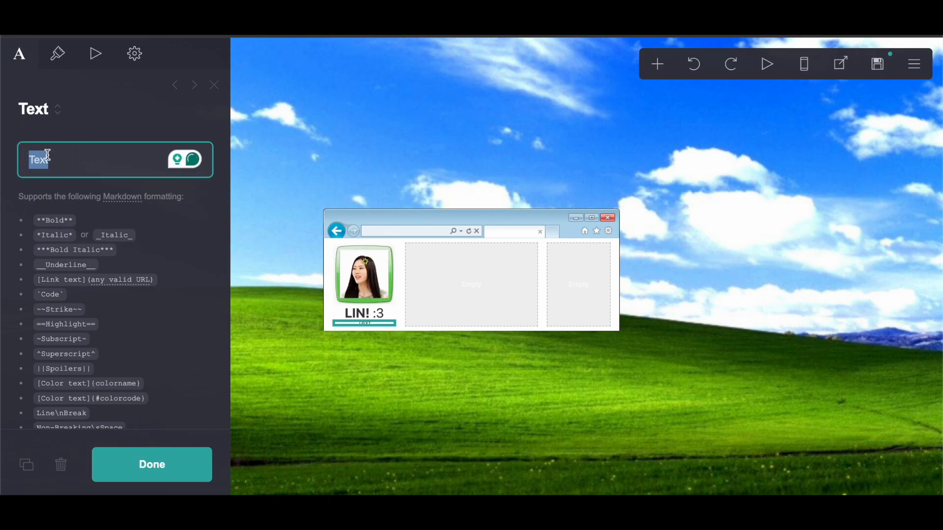
{"action": "right_click", "coordinate": [49, 156]}
{"action": "left_click", "coordinate": [73, 270]}
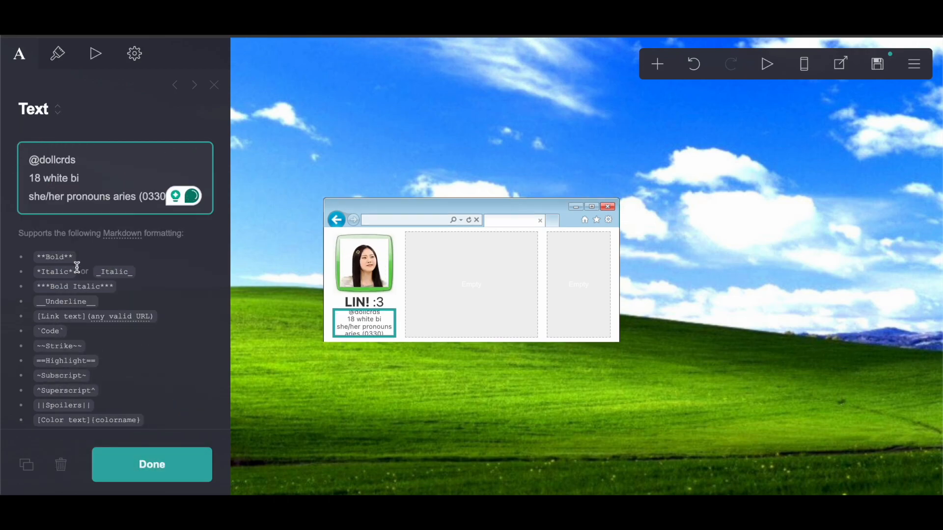
{"action": "left_click", "coordinate": [175, 471]}
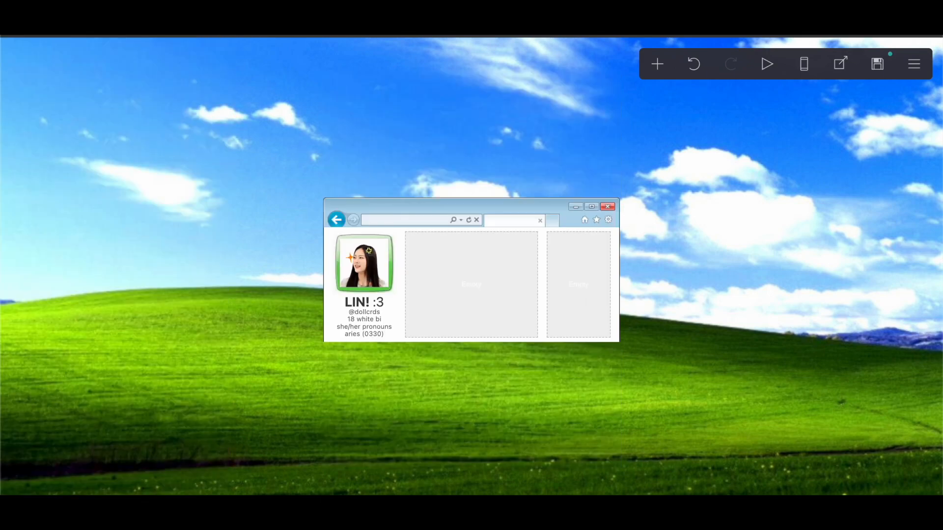
Step: Add a Buttons element and place it below the intro text in the first column
{"action": "left_click", "coordinate": [656, 64]}
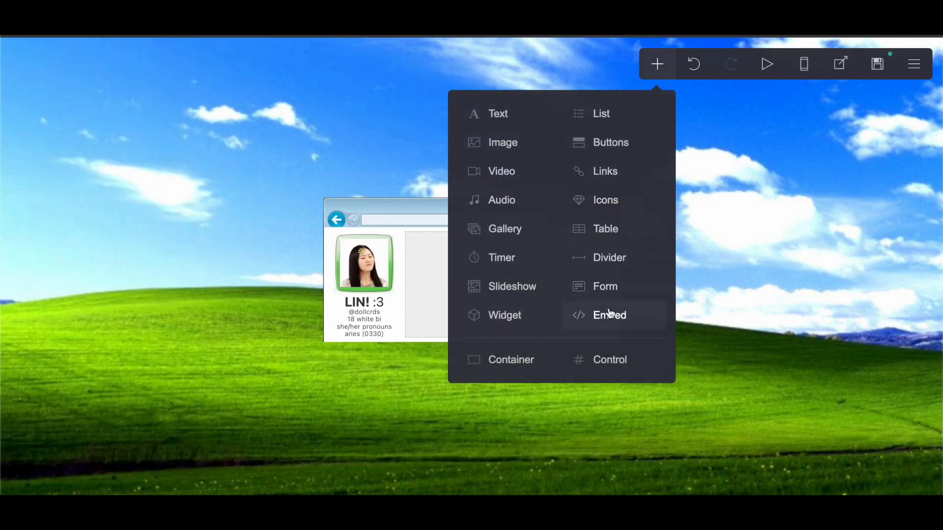
{"action": "left_click", "coordinate": [598, 145]}
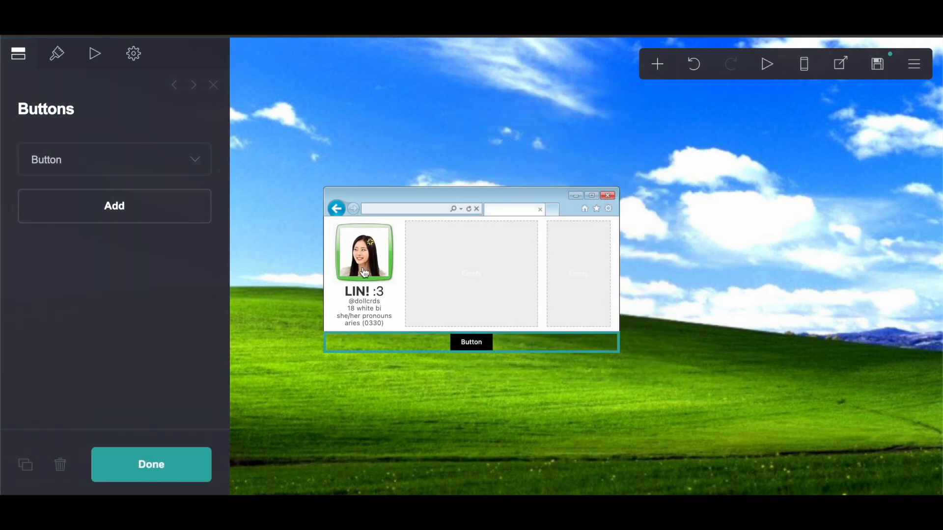
{"action": "left_click_drag", "start_coordinate": [465, 341], "coordinate": [388, 328]}
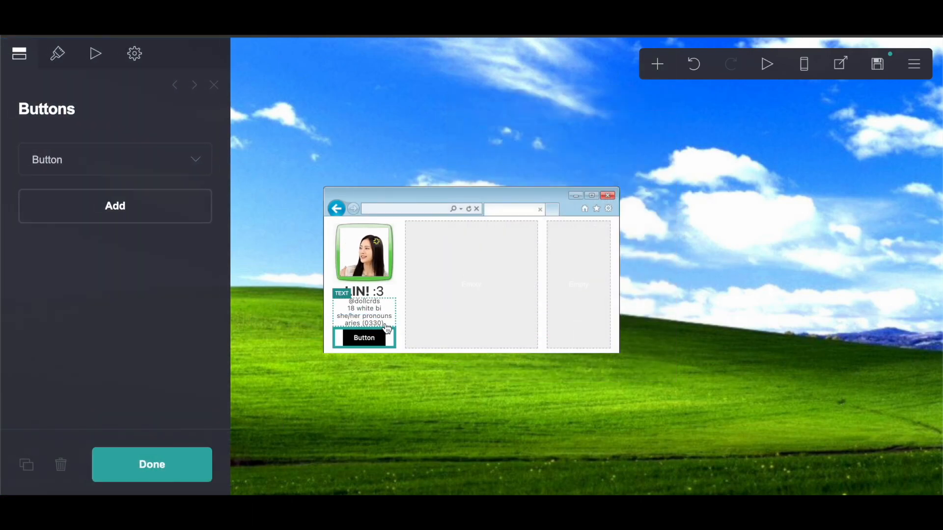
Step: Check the button settings in the reference carrd and notes, and style the new button as Outline with Icon + Label
{"action": "left_click", "coordinate": [89, 164]}
{"action": "left_click", "coordinate": [61, 57]}
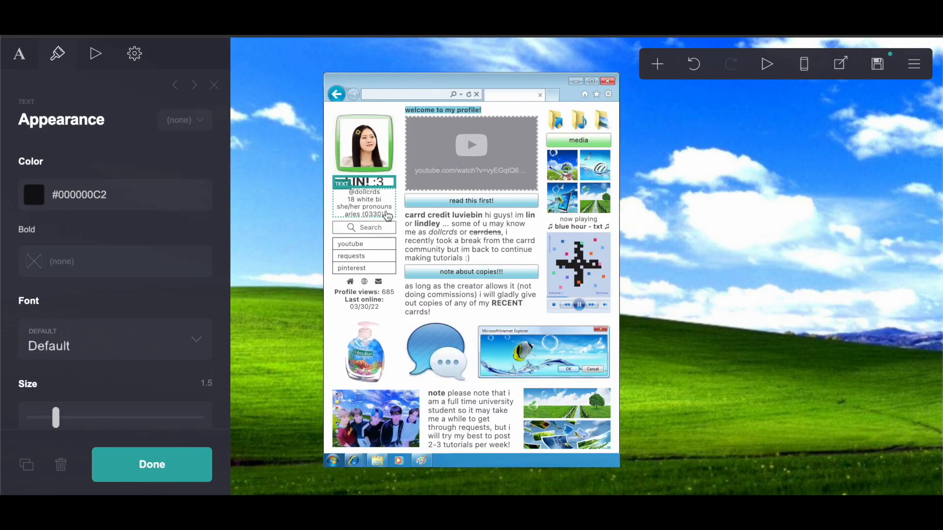
{"action": "left_click", "coordinate": [383, 230]}
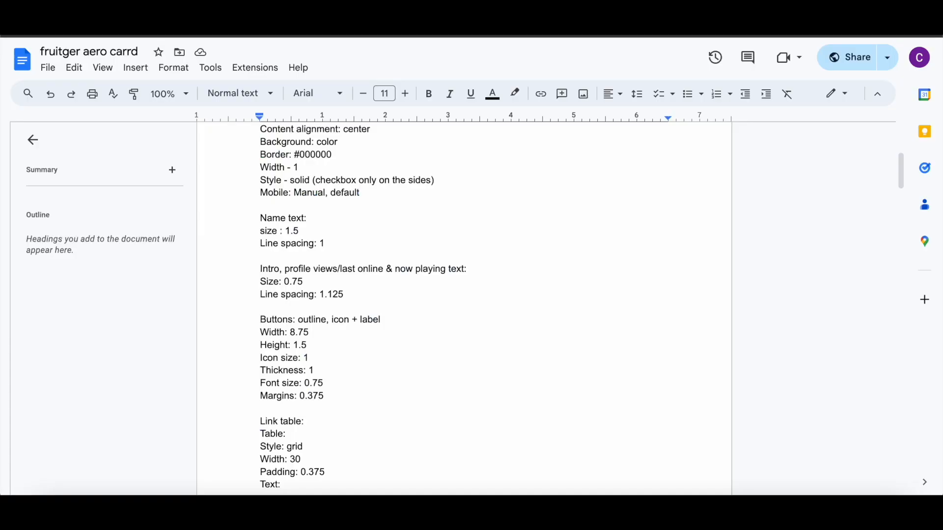
{"action": "scroll", "coordinate": [499, 280], "scroll_direction": "down", "scroll_amount": 2}
{"action": "scroll", "coordinate": [500, 279], "scroll_direction": "down", "scroll_amount": 1}
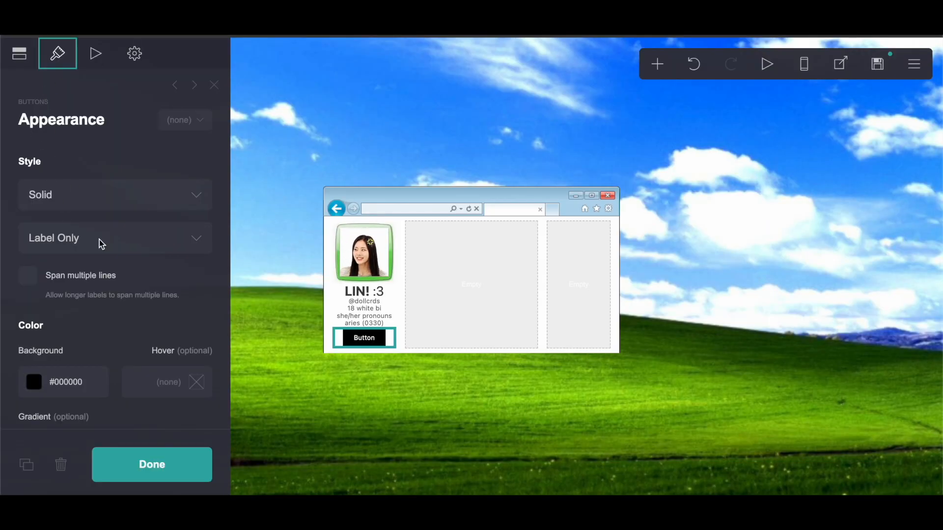
{"action": "left_click", "coordinate": [102, 244]}
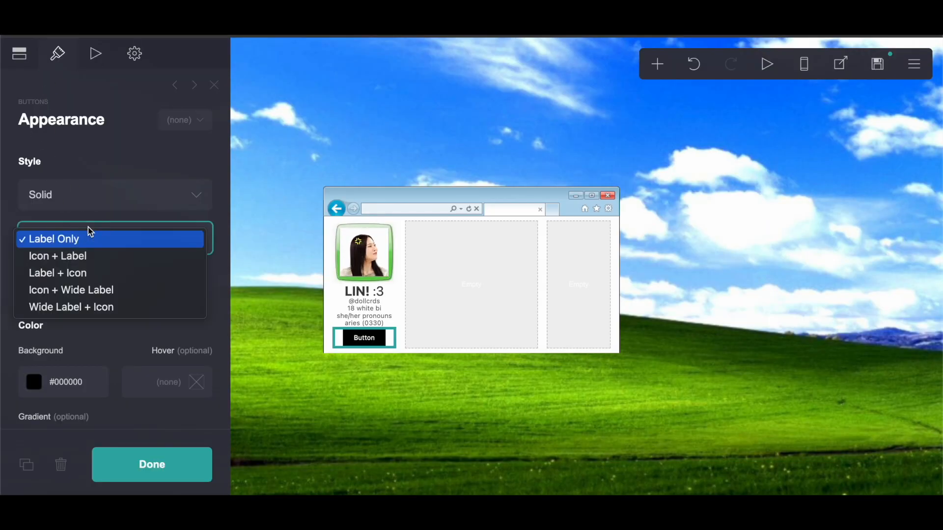
{"action": "left_click", "coordinate": [82, 256]}
{"action": "left_click", "coordinate": [64, 196]}
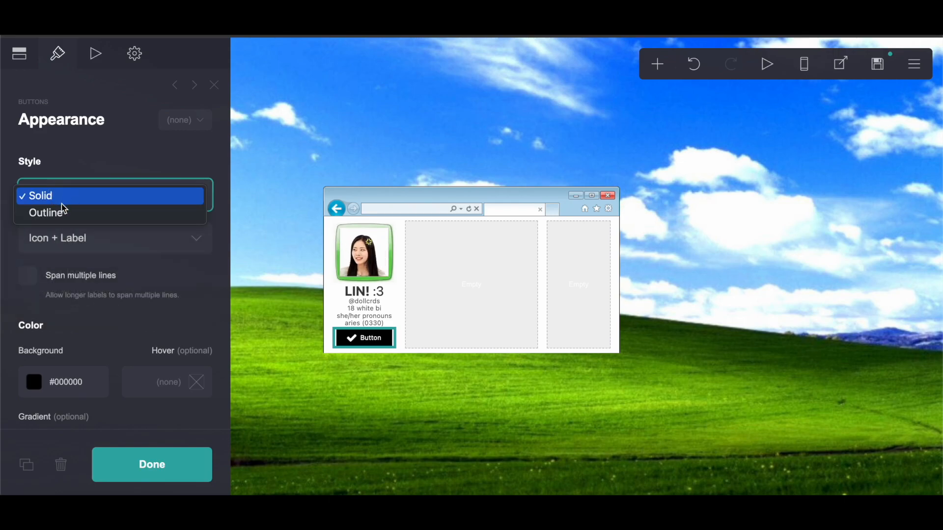
{"action": "left_click", "coordinate": [63, 211]}
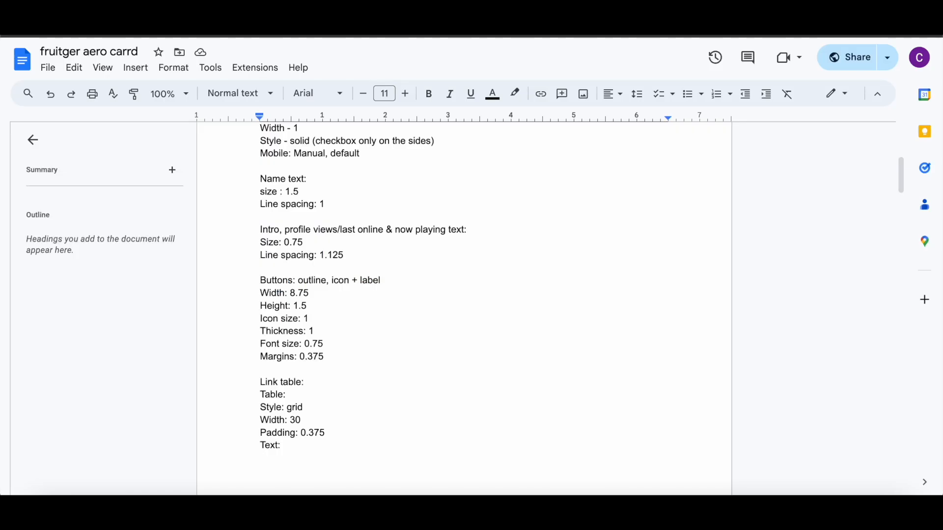
Step: Set the button's height to 1.5 and width to 8.75, following the notes document
{"action": "left_click", "coordinate": [511, 19]}
{"action": "scroll", "coordinate": [115, 277], "scroll_direction": "down", "scroll_amount": 10}
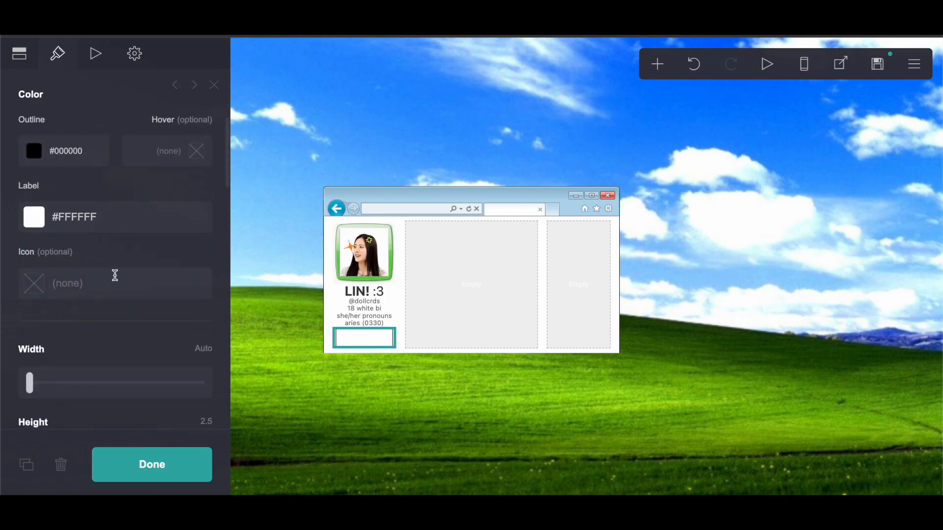
{"action": "left_click", "coordinate": [204, 185]}
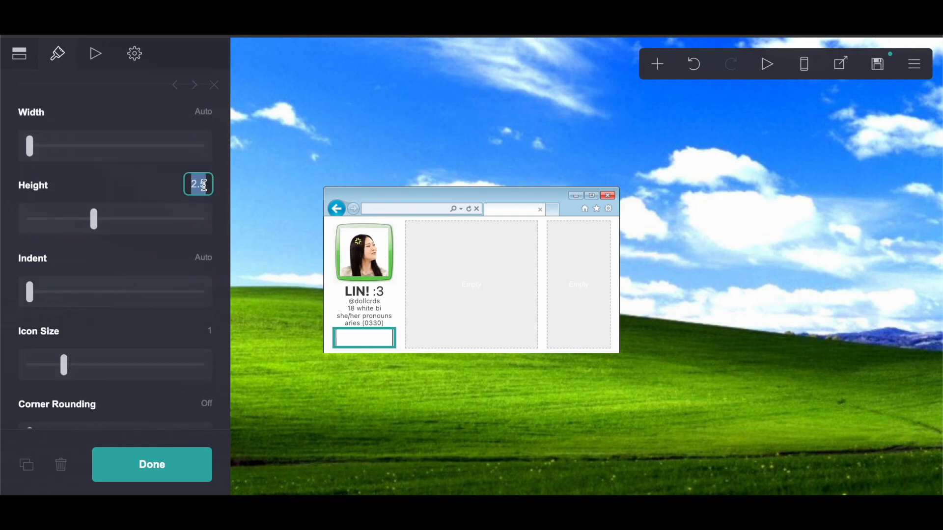
{"action": "key", "text": "Return"}
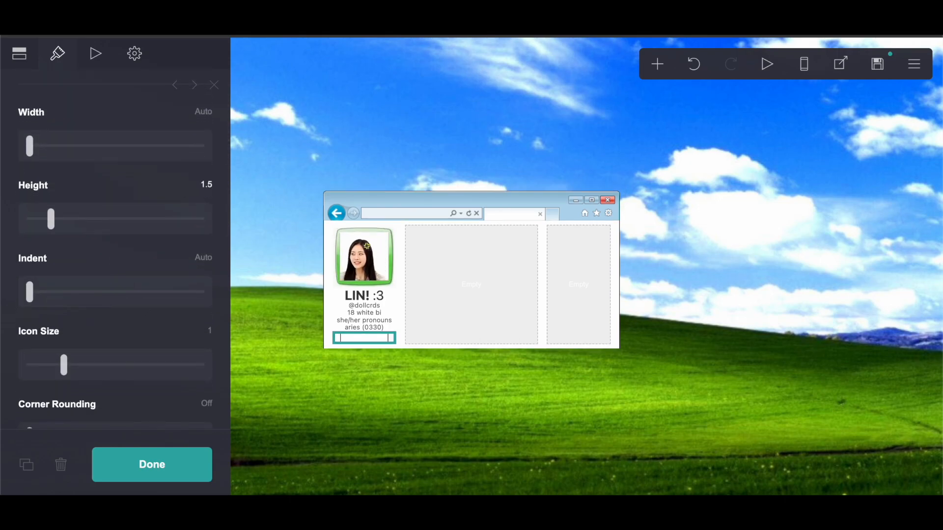
{"action": "left_click", "coordinate": [209, 112]}
{"action": "type", "text": "8.7"}
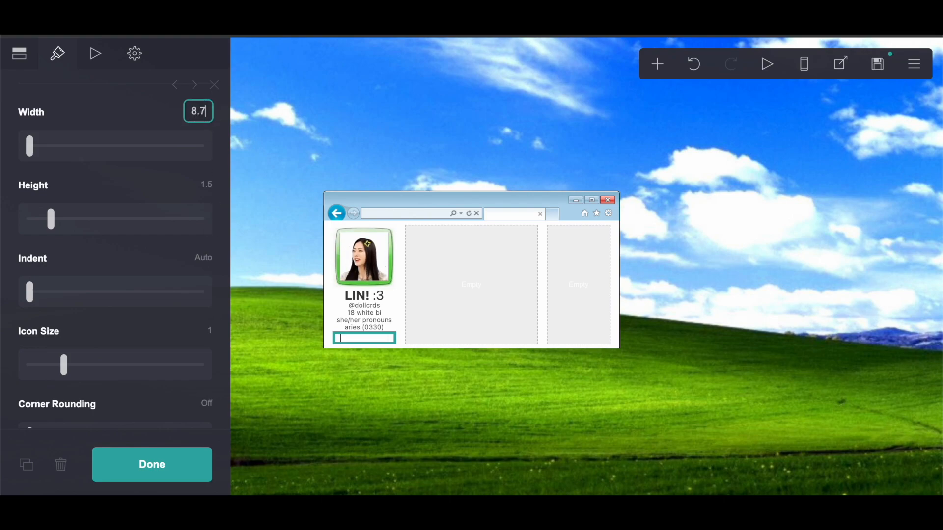
{"action": "type", "text": "5"}
{"action": "key", "text": "Return"}
Step: Adjust the button's font size and set its margins to 0.375, checking the notes document
{"action": "key", "text": "ctrl+Tab"}
{"action": "scroll", "coordinate": [462, 241], "scroll_direction": "down", "scroll_amount": 1}
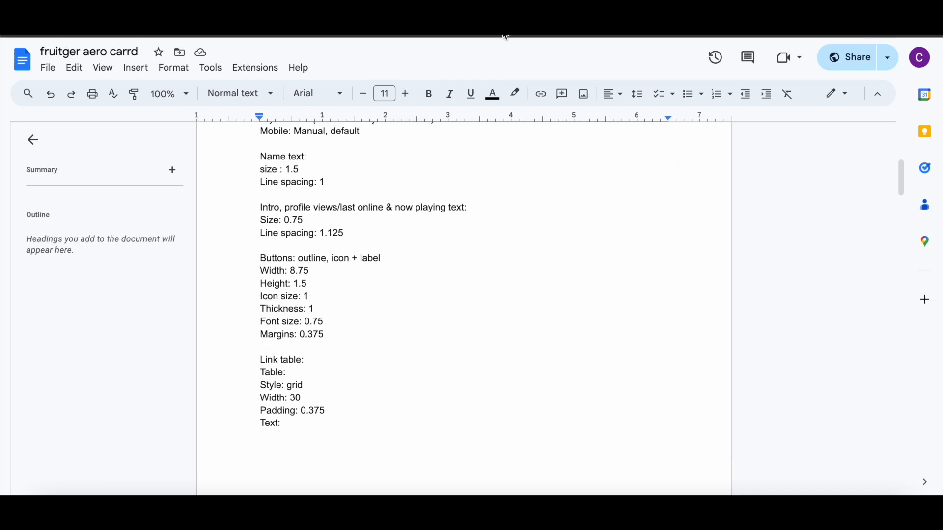
{"action": "key", "text": "ctrl+shift+Tab"}
{"action": "scroll", "coordinate": [142, 328], "scroll_direction": "down", "scroll_amount": 1}
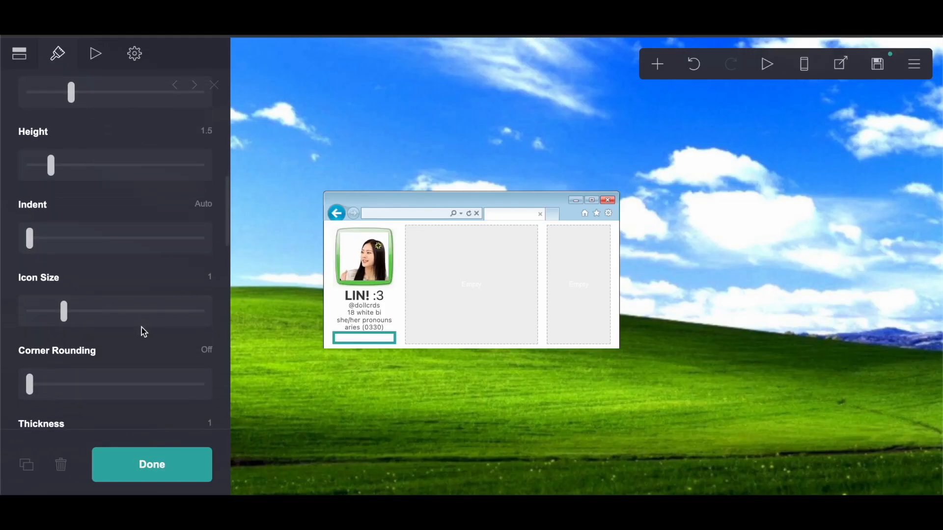
{"action": "scroll", "coordinate": [142, 328], "scroll_direction": "down", "scroll_amount": 2}
{"action": "scroll", "coordinate": [142, 328], "scroll_direction": "down", "scroll_amount": 5}
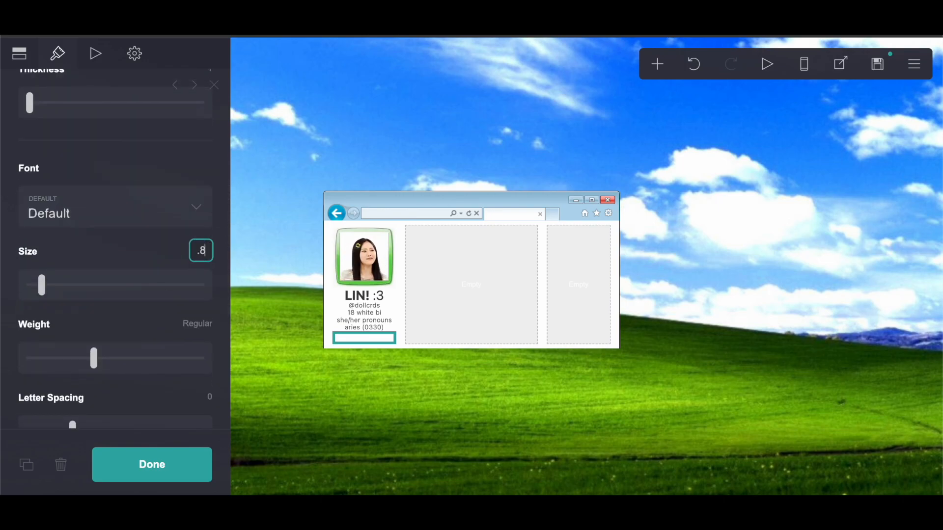
{"action": "scroll", "coordinate": [205, 250], "scroll_direction": "down", "scroll_amount": 5}
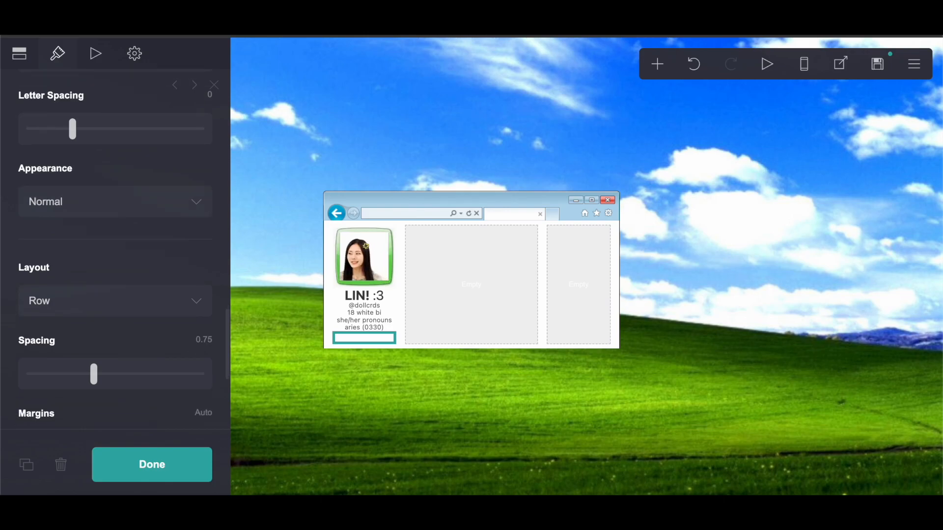
{"action": "scroll", "coordinate": [207, 300], "scroll_direction": "down", "scroll_amount": 3}
{"action": "left_click_drag", "start_coordinate": [31, 280], "coordinate": [46, 281]}
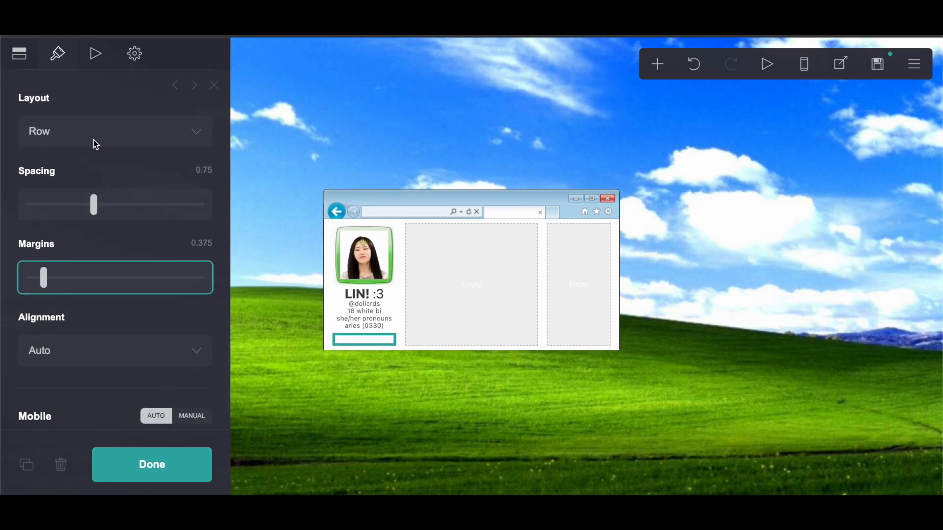
Step: Set the button's outline colour to #000000C3 and its label colour to #000000
{"action": "scroll", "coordinate": [94, 143], "scroll_direction": "up", "scroll_amount": 5}
{"action": "scroll", "coordinate": [93, 142], "scroll_direction": "down", "scroll_amount": 7}
{"action": "left_click", "coordinate": [95, 123]}
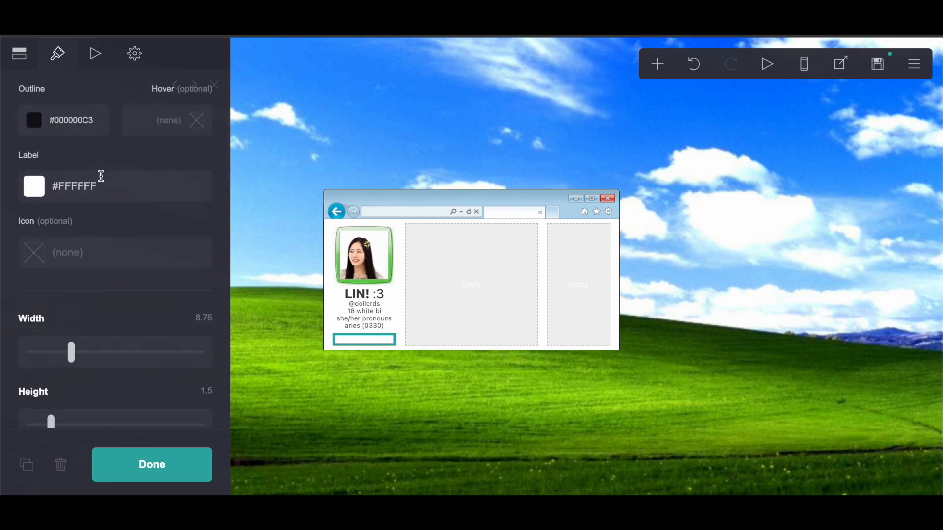
{"action": "left_click", "coordinate": [112, 184]}
{"action": "left_click_drag", "start_coordinate": [121, 343], "coordinate": [19, 403]}
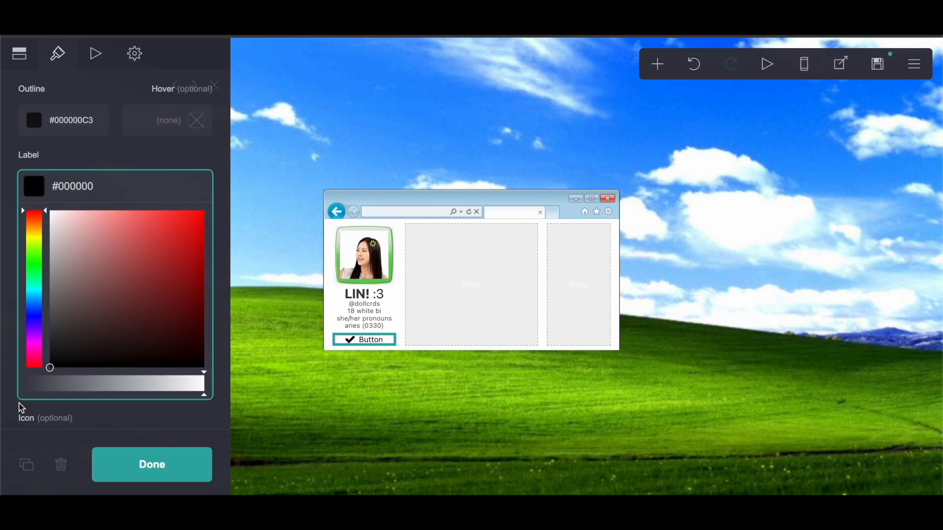
Step: Change the button's icon to Search and its label to "Search"
{"action": "left_click", "coordinate": [28, 58]}
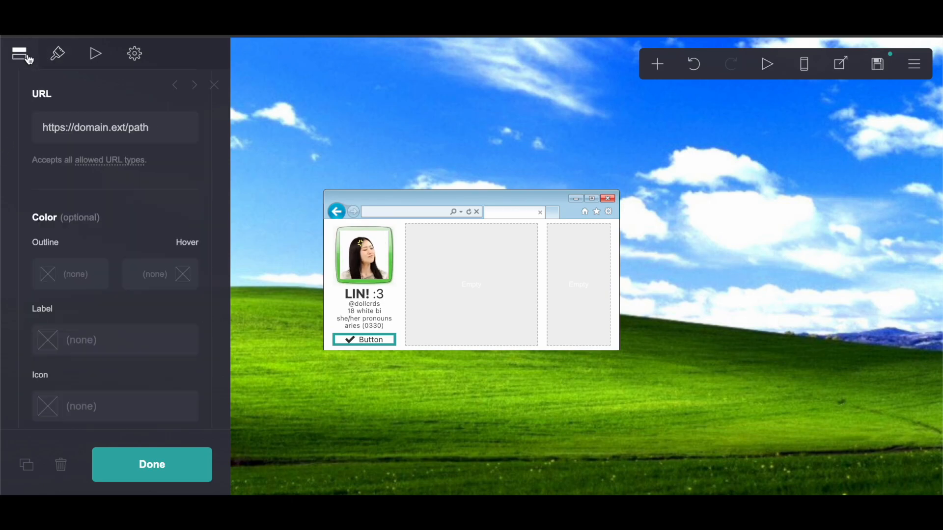
{"action": "scroll", "coordinate": [101, 135], "scroll_direction": "up", "scroll_amount": 3}
{"action": "left_click", "coordinate": [91, 203]}
{"action": "scroll", "coordinate": [93, 205], "scroll_direction": "down", "scroll_amount": 5}
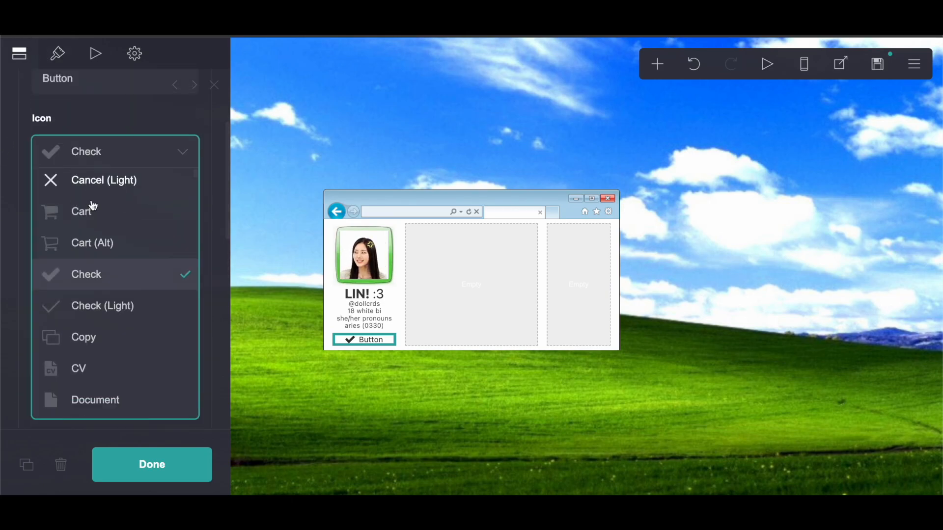
{"action": "scroll", "coordinate": [93, 206], "scroll_direction": "down", "scroll_amount": 10}
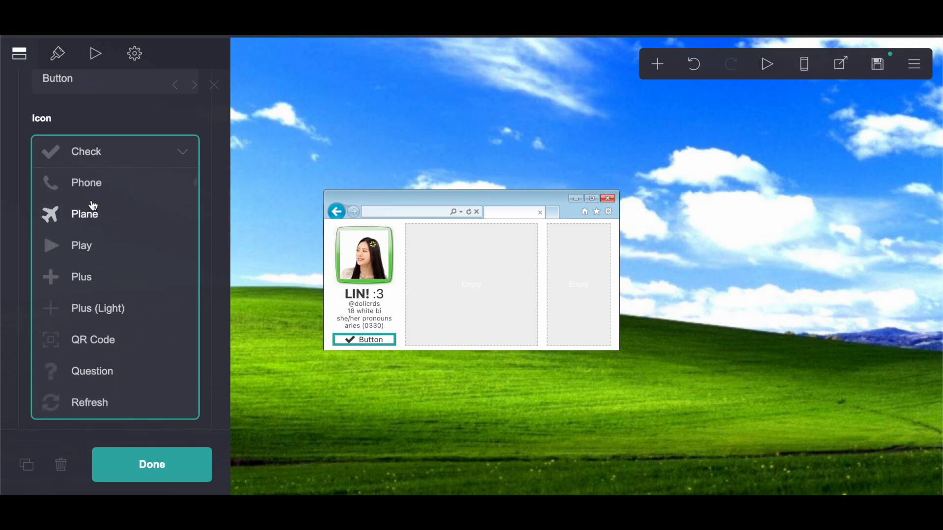
{"action": "scroll", "coordinate": [93, 205], "scroll_direction": "down", "scroll_amount": 6}
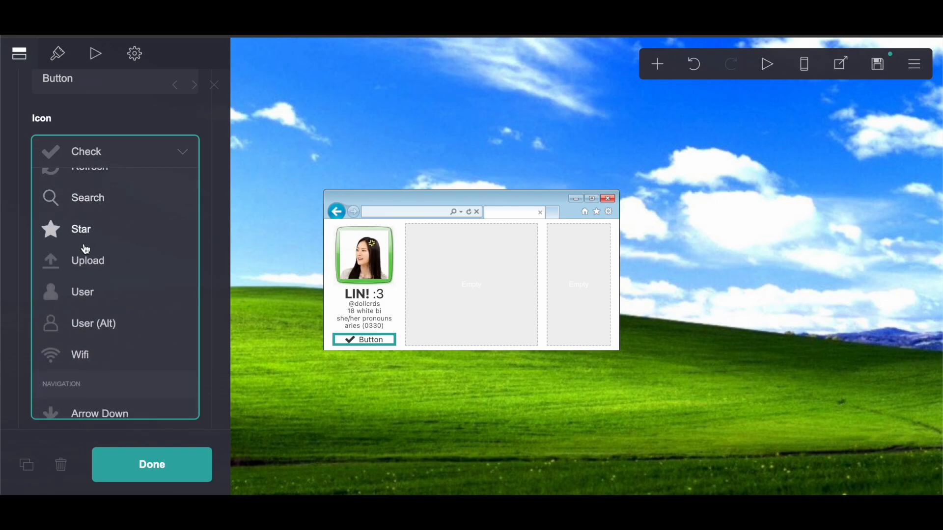
{"action": "scroll", "coordinate": [83, 236], "scroll_direction": "up", "scroll_amount": 1}
{"action": "left_click", "coordinate": [80, 219]}
{"action": "left_click", "coordinate": [86, 169]}
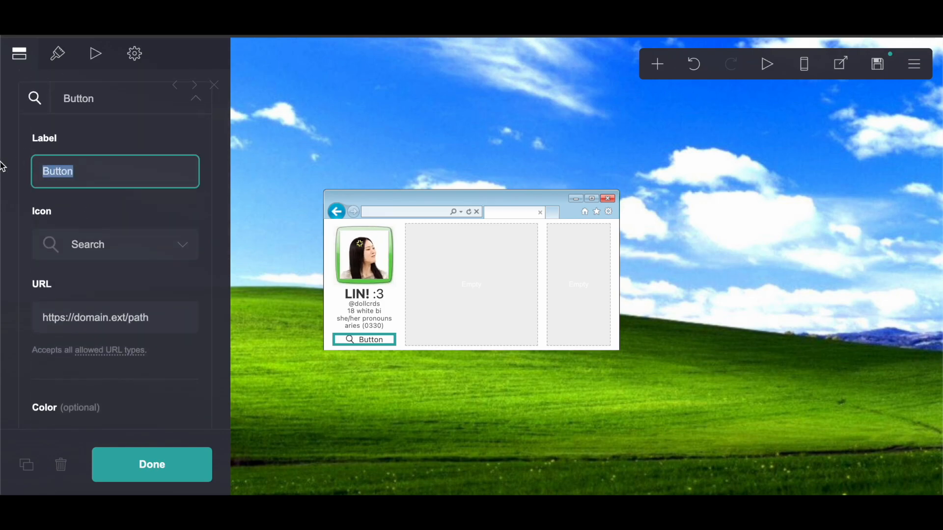
{"action": "type", "text": "Search"}
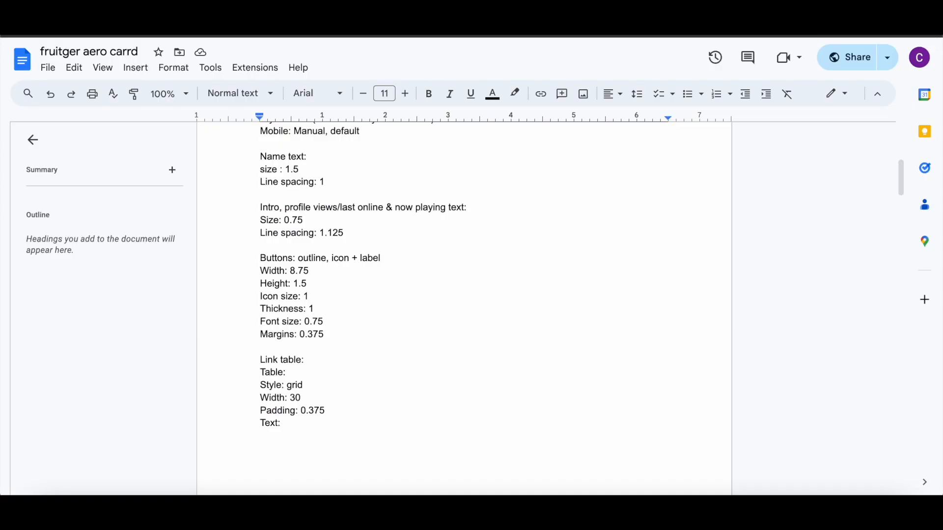
Step: Add a table below the Search button and check the link table's settings in the notes and the reference carrd
{"action": "scroll", "coordinate": [486, 262], "scroll_direction": "down", "scroll_amount": 5}
{"action": "scroll", "coordinate": [480, 210], "scroll_direction": "up", "scroll_amount": 1}
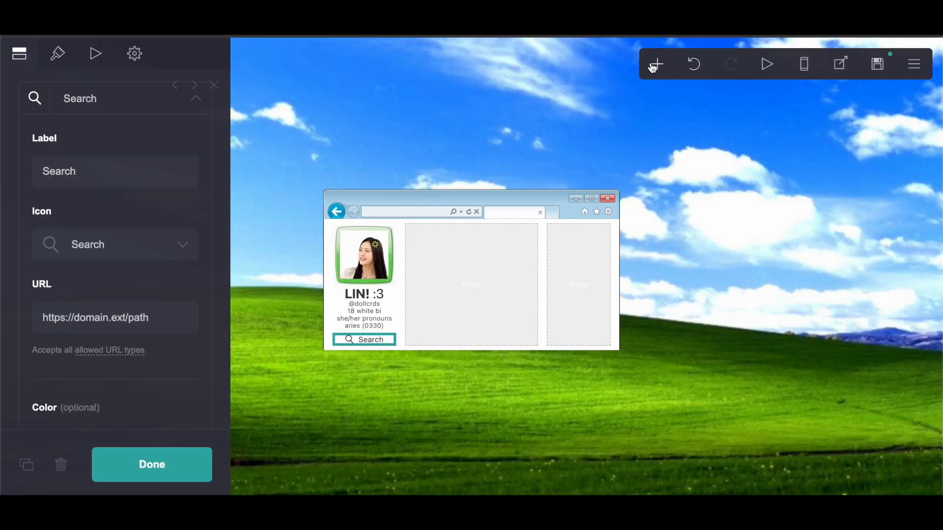
{"action": "left_click", "coordinate": [657, 63]}
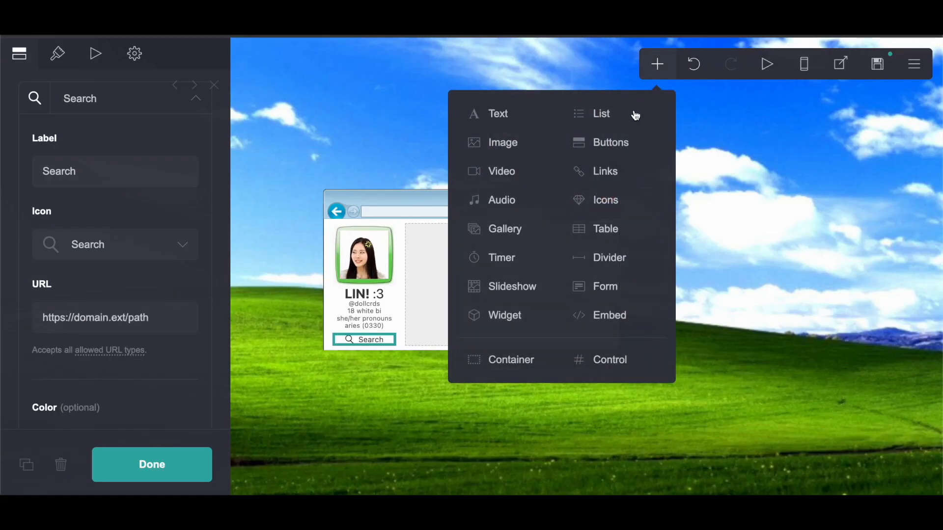
{"action": "left_click", "coordinate": [603, 228]}
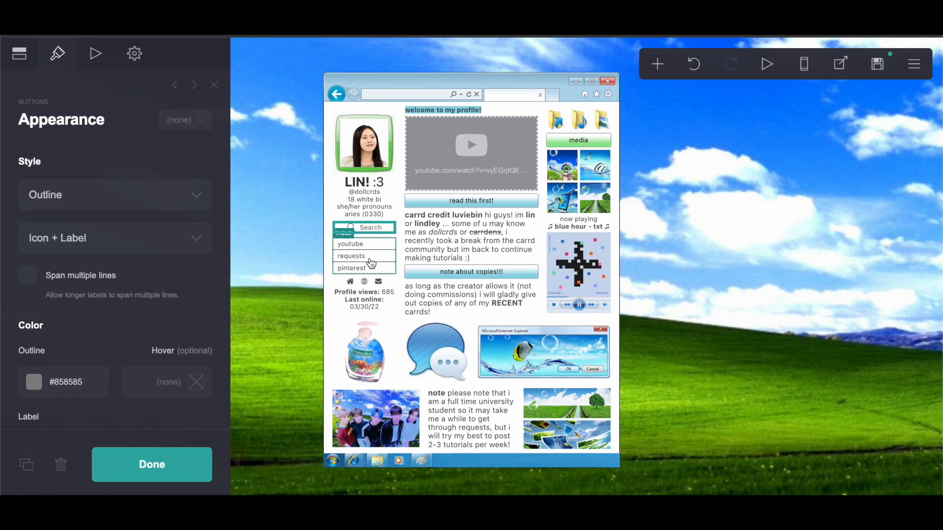
{"action": "left_click", "coordinate": [371, 265]}
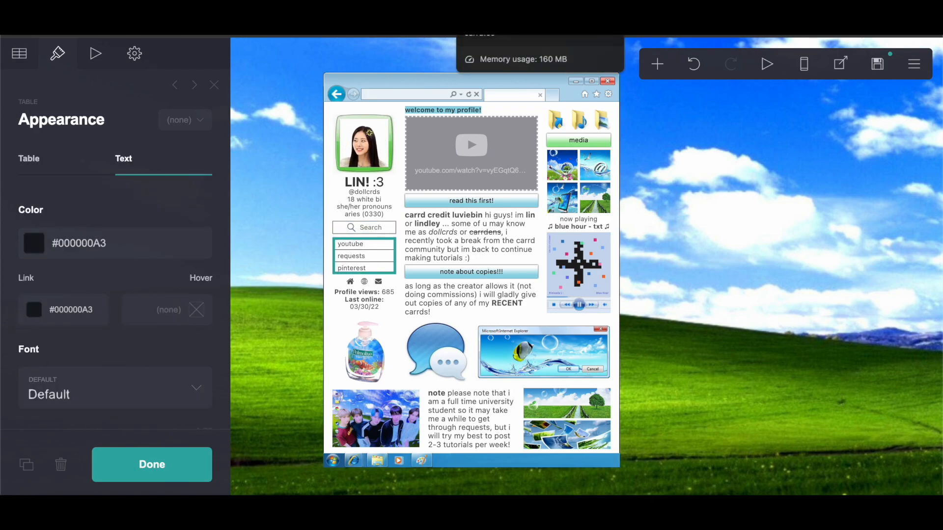
{"action": "left_click", "coordinate": [545, 35]}
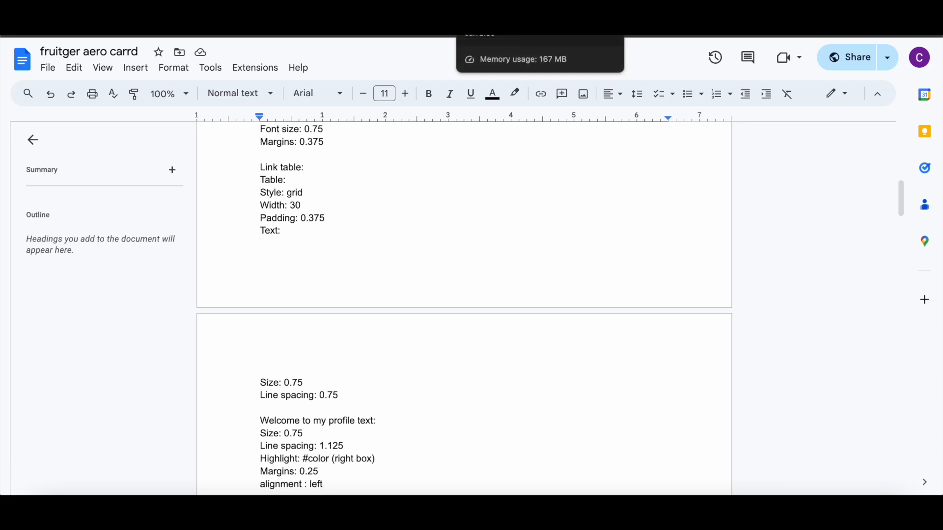
{"action": "left_click", "coordinate": [483, 35]}
Step: Set the table's style to Grid and its padding to 0.375, following the notes document
{"action": "left_click", "coordinate": [57, 56]}
{"action": "left_click", "coordinate": [105, 248]}
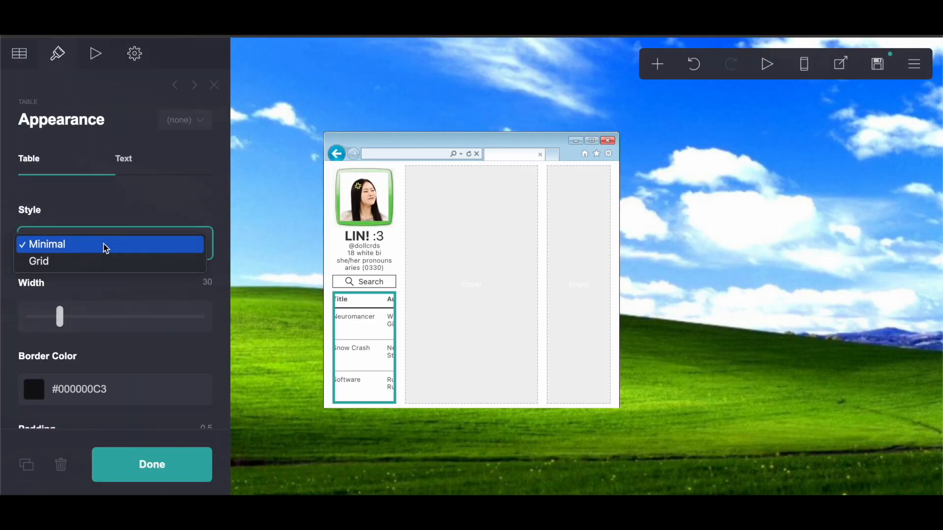
{"action": "left_click", "coordinate": [95, 266]}
{"action": "left_click", "coordinate": [364, 36]}
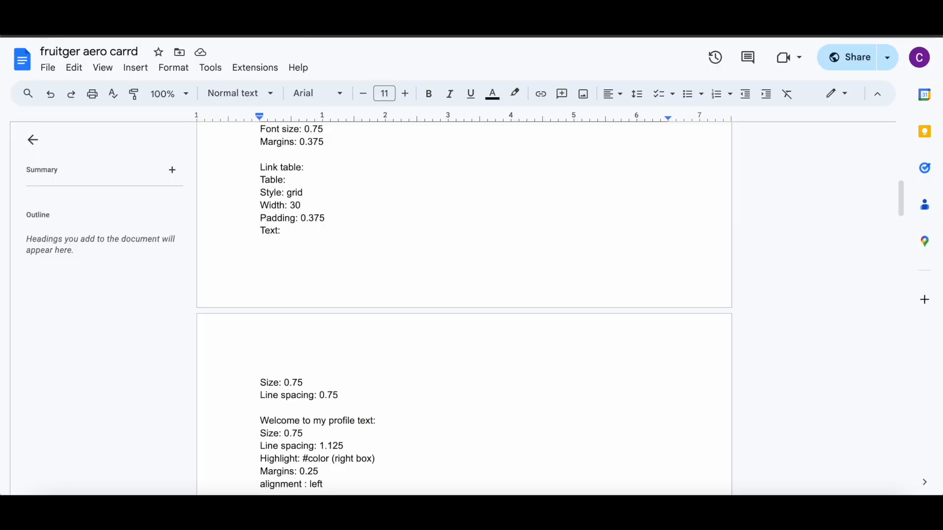
{"action": "left_click", "coordinate": [484, 35]}
{"action": "scroll", "coordinate": [172, 290], "scroll_direction": "down", "scroll_amount": 3}
{"action": "left_click_drag", "start_coordinate": [115, 325], "coordinate": [94, 324]}
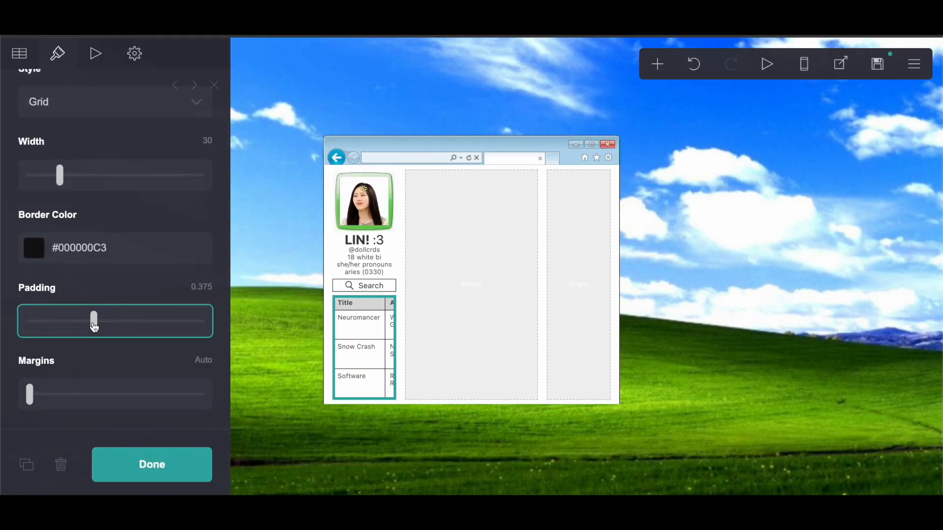
Step: Set the table text's line spacing to 0.75, following the notes document
{"action": "left_click", "coordinate": [363, 35]}
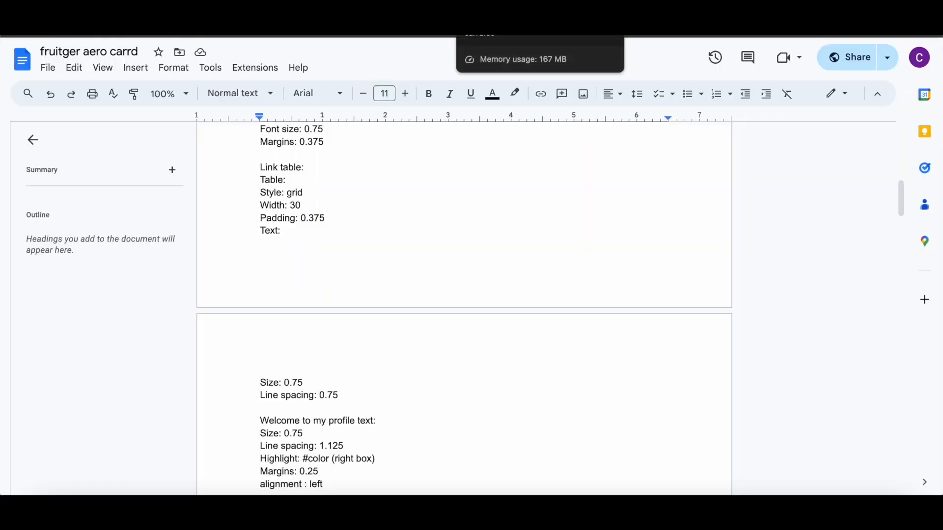
{"action": "left_click", "coordinate": [491, 36]}
{"action": "scroll", "coordinate": [145, 192], "scroll_direction": "up", "scroll_amount": 3}
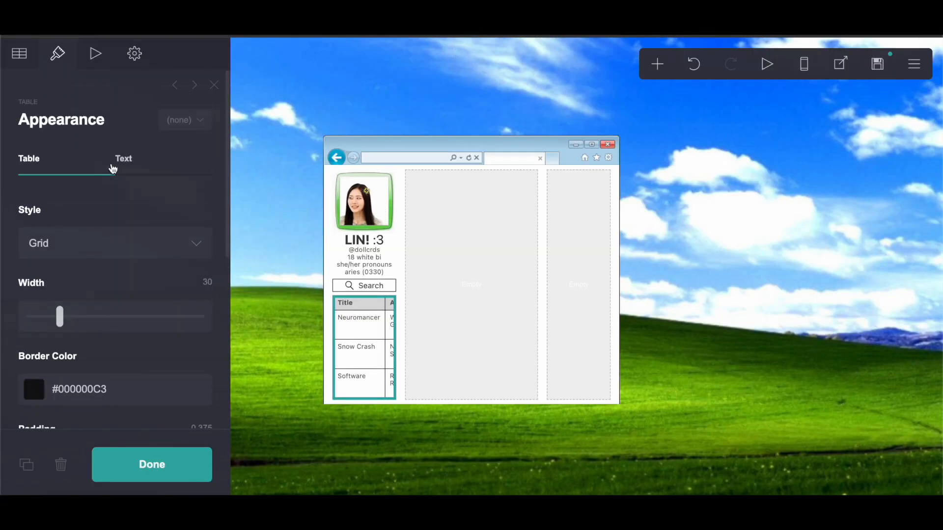
{"action": "left_click", "coordinate": [128, 167]}
{"action": "scroll", "coordinate": [131, 172], "scroll_direction": "down", "scroll_amount": 2}
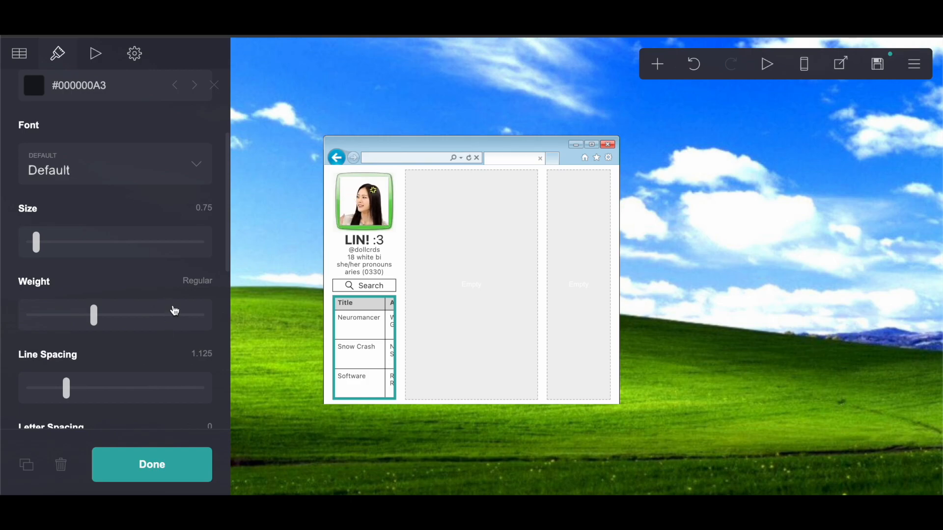
{"action": "left_click_drag", "start_coordinate": [66, 389], "coordinate": [30, 391]}
{"action": "scroll", "coordinate": [50, 331], "scroll_direction": "up", "scroll_amount": 3}
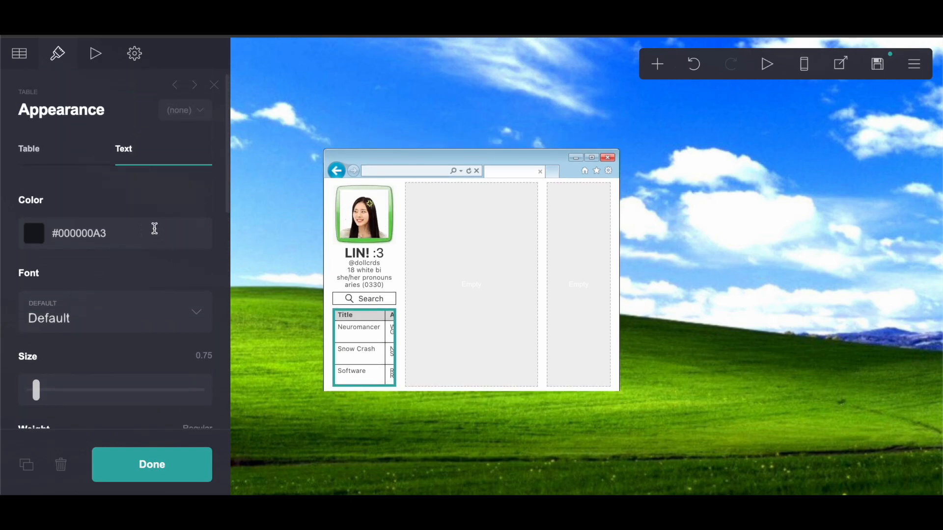
Step: Review the table's border and width settings and clear all of its sample headings
{"action": "left_click", "coordinate": [57, 147]}
{"action": "scroll", "coordinate": [85, 291], "scroll_direction": "down", "scroll_amount": 2}
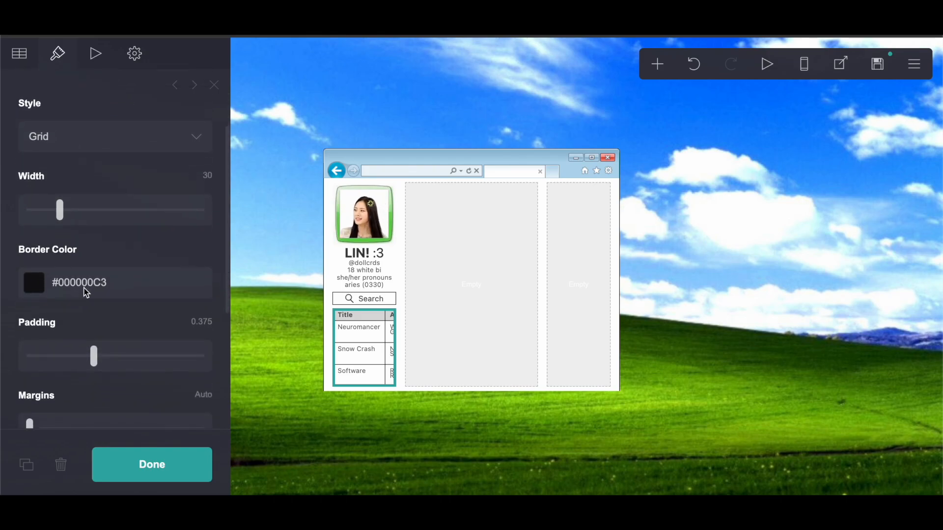
{"action": "scroll", "coordinate": [85, 291], "scroll_direction": "up", "scroll_amount": 3}
{"action": "left_click", "coordinate": [19, 53]}
{"action": "left_click", "coordinate": [113, 201]}
{"action": "key", "text": "ctrl+a"}
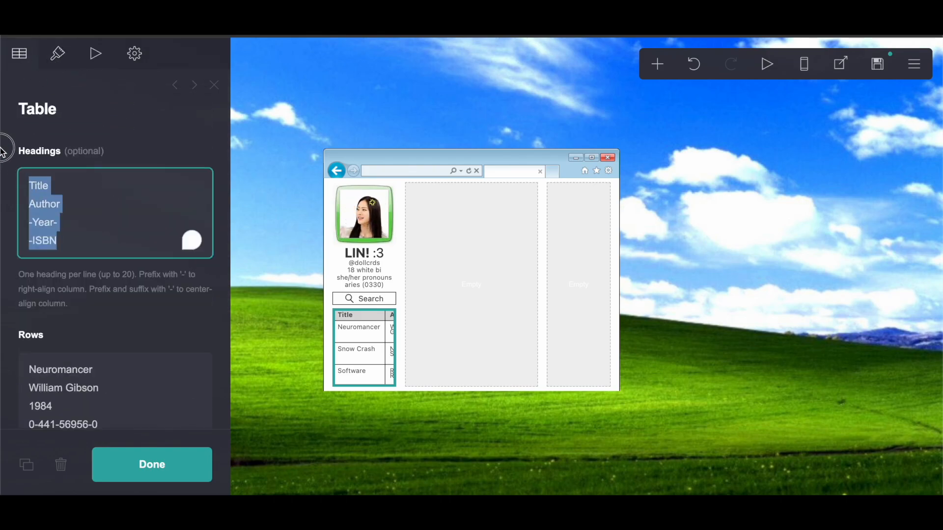
{"action": "key", "text": "BackSpace"}
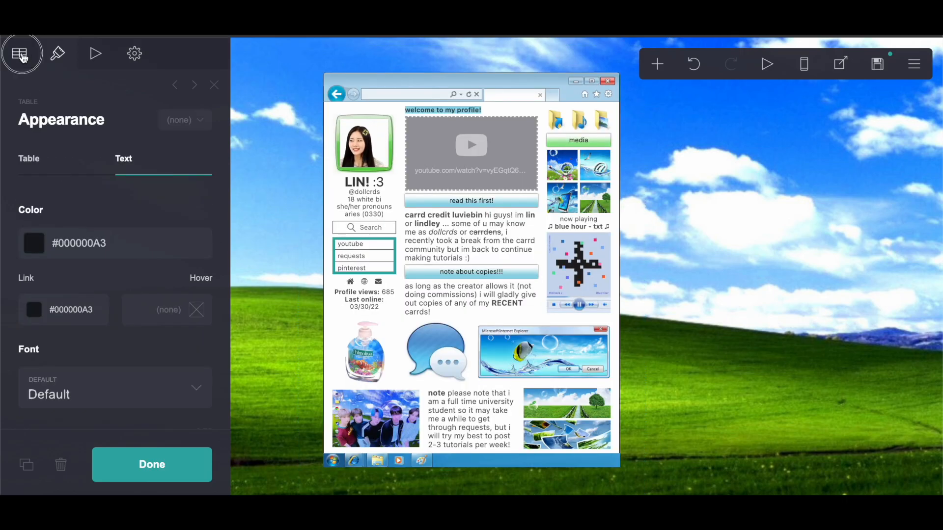
Step: Copy all the row text with the youtube, requests and pinterest links from the reference carrd's table
{"action": "left_click", "coordinate": [19, 53]}
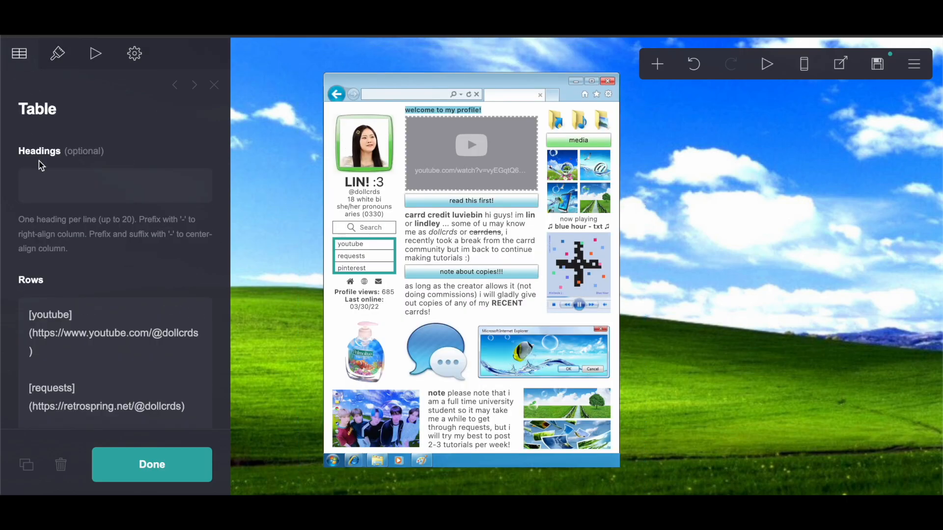
{"action": "scroll", "coordinate": [49, 231], "scroll_direction": "down", "scroll_amount": 3}
{"action": "left_click_drag", "start_coordinate": [28, 182], "coordinate": [288, 448]}
{"action": "scroll", "coordinate": [126, 127], "scroll_direction": "down", "scroll_amount": 5}
{"action": "scroll", "coordinate": [129, 131], "scroll_direction": "up", "scroll_amount": 3}
{"action": "right_click", "coordinate": [93, 183]}
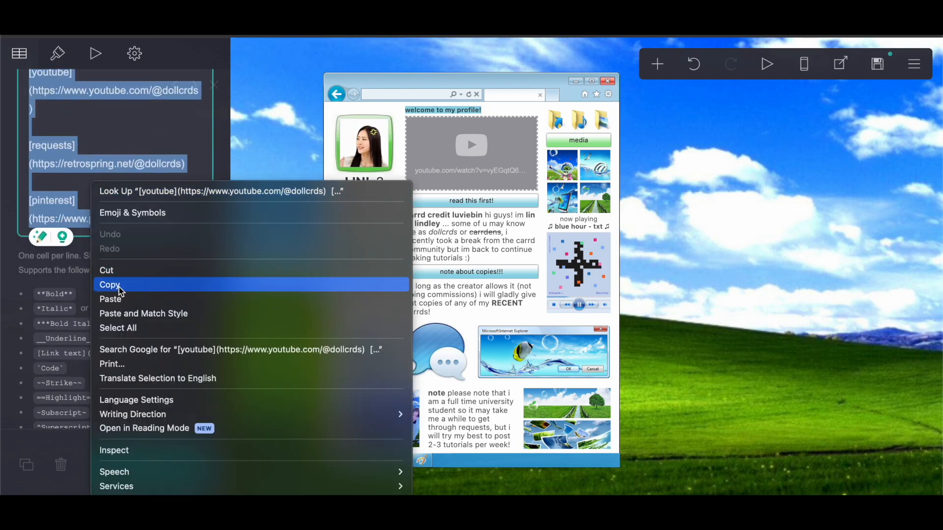
{"action": "left_click", "coordinate": [118, 284]}
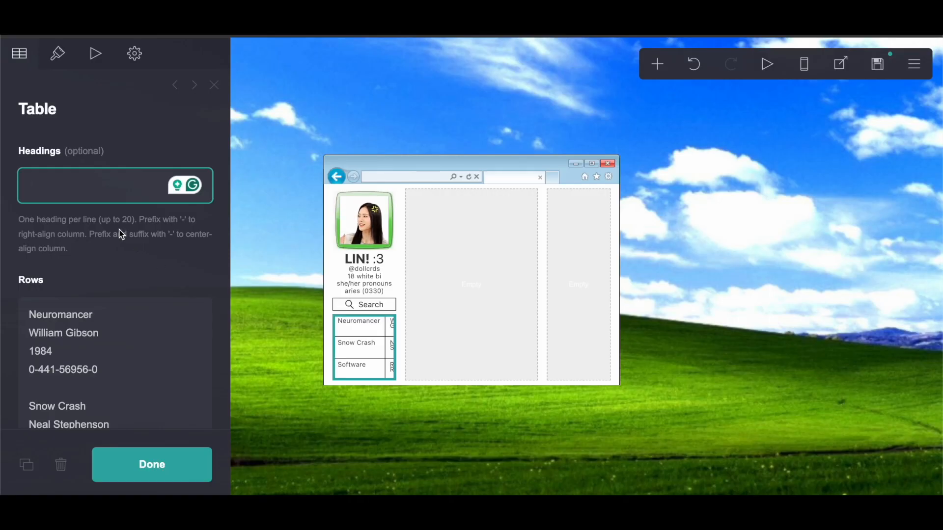
Step: Replace the new table's sample rows with the copied youtube, requests and pinterest links, and finish editing the table
{"action": "scroll", "coordinate": [115, 314], "scroll_direction": "down", "scroll_amount": 3}
{"action": "left_click_drag", "start_coordinate": [25, 195], "coordinate": [136, 423]}
{"action": "scroll", "coordinate": [103, 322], "scroll_direction": "down", "scroll_amount": 3}
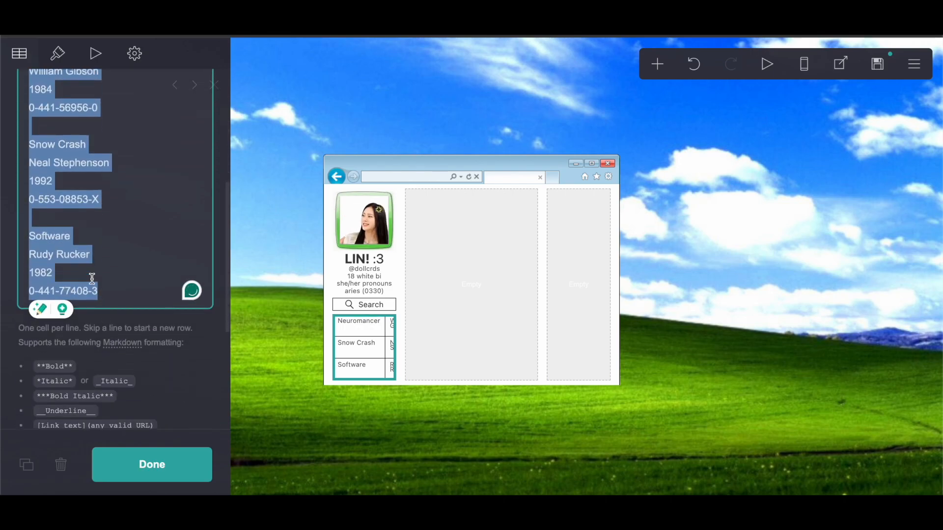
{"action": "right_click", "coordinate": [92, 280]}
{"action": "left_click", "coordinate": [126, 302]}
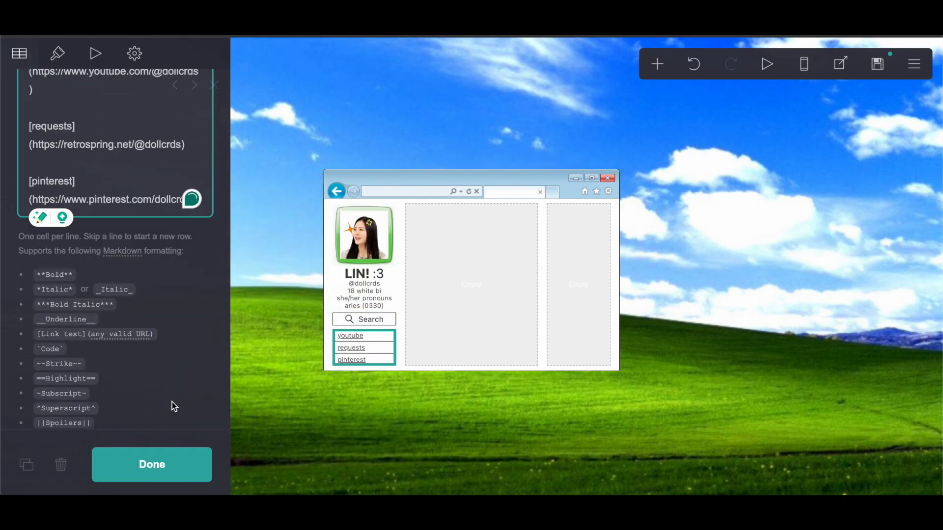
{"action": "left_click", "coordinate": [173, 466]}
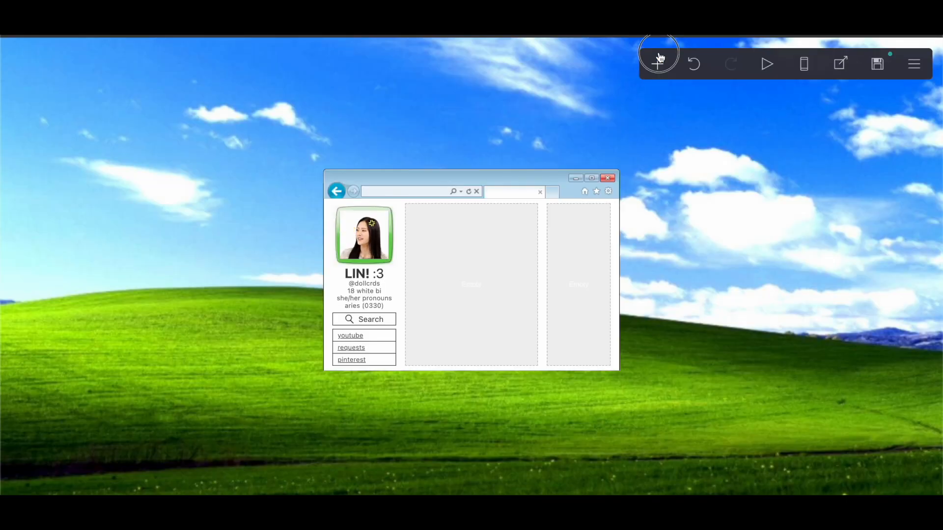
Step: Add an icons element below the link table in the first column and give it three icons
{"action": "left_click", "coordinate": [657, 63]}
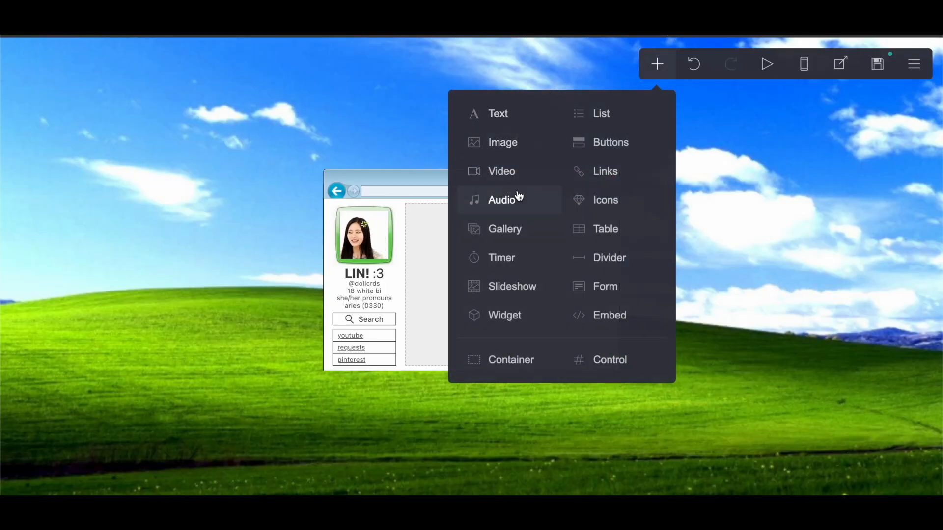
{"action": "left_click", "coordinate": [624, 198]}
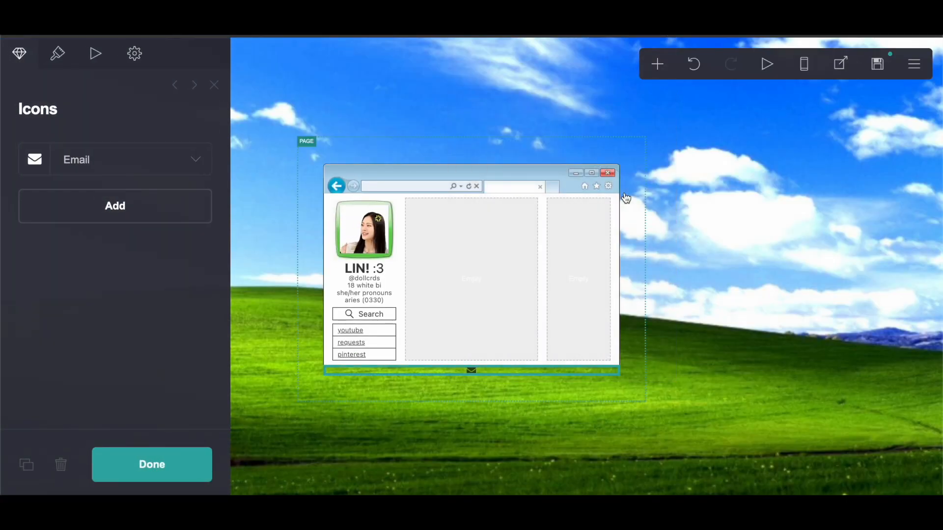
{"action": "left_click_drag", "start_coordinate": [467, 373], "coordinate": [382, 360]}
{"action": "left_click", "coordinate": [78, 204]}
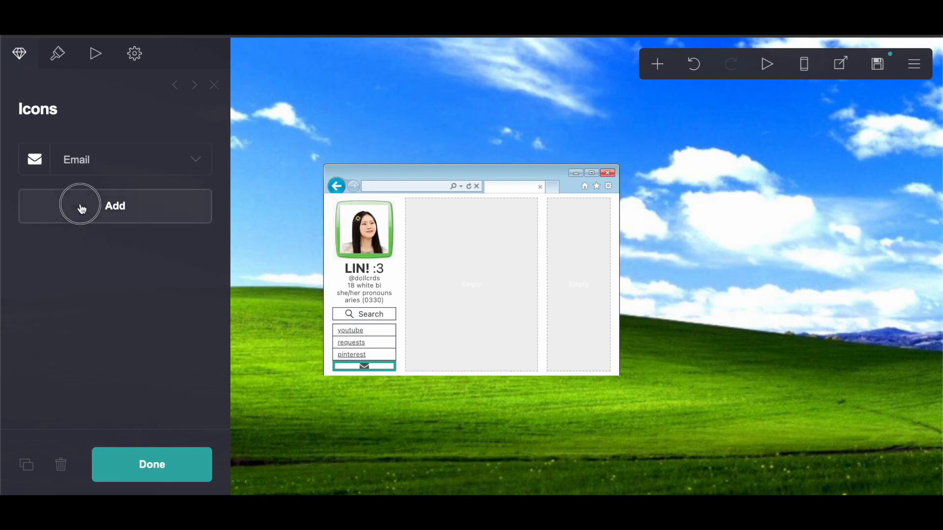
{"action": "left_click", "coordinate": [82, 244]}
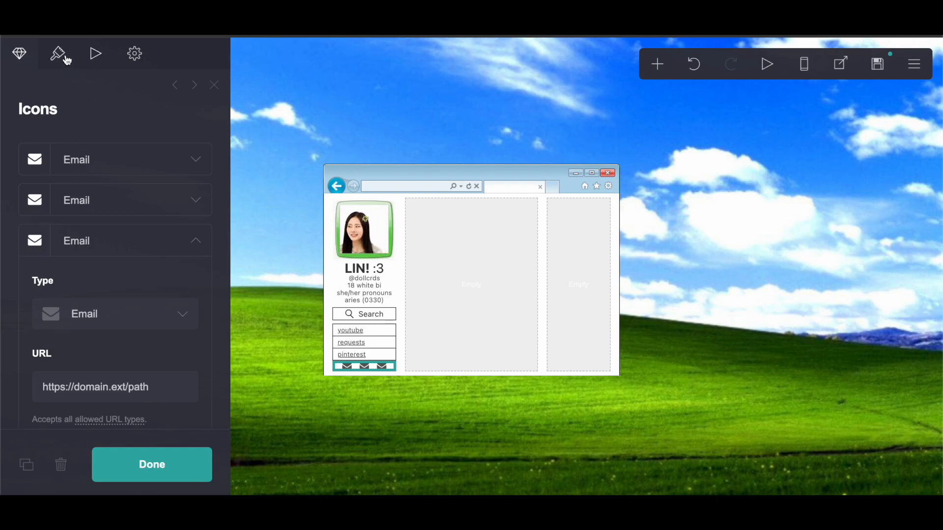
Step: Change the first icon's type in the icons element from Email to Home
{"action": "left_click", "coordinate": [67, 158]}
{"action": "left_click", "coordinate": [67, 246]}
{"action": "scroll", "coordinate": [101, 219], "scroll_direction": "up", "scroll_amount": 10}
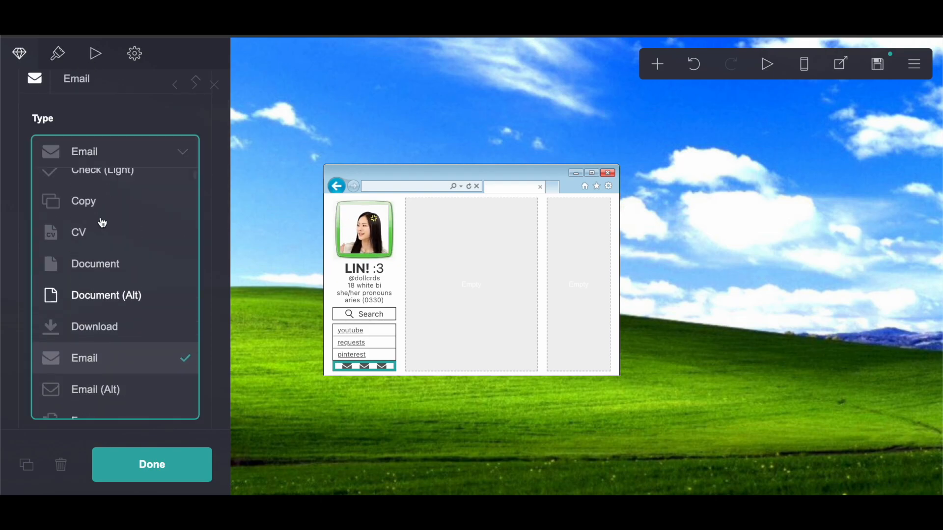
{"action": "scroll", "coordinate": [103, 217], "scroll_direction": "down", "scroll_amount": 5}
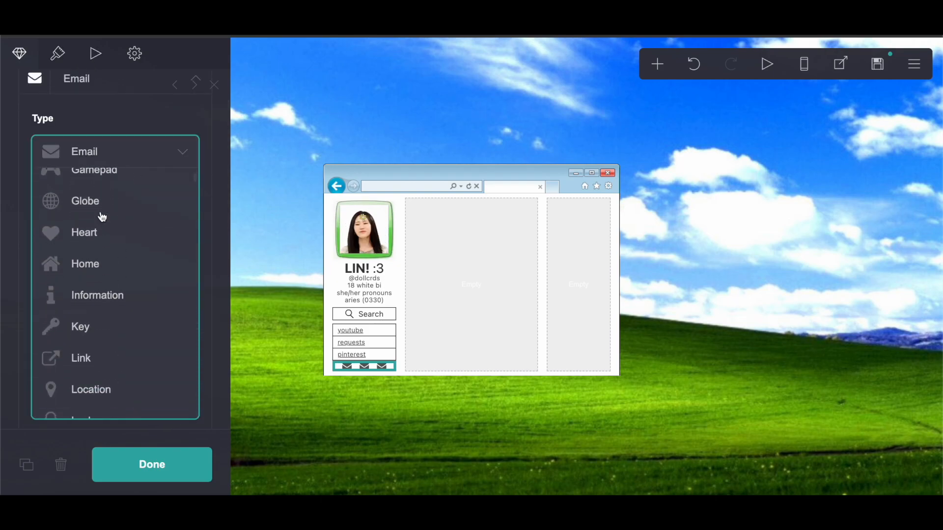
{"action": "scroll", "coordinate": [102, 216], "scroll_direction": "down", "scroll_amount": 5}
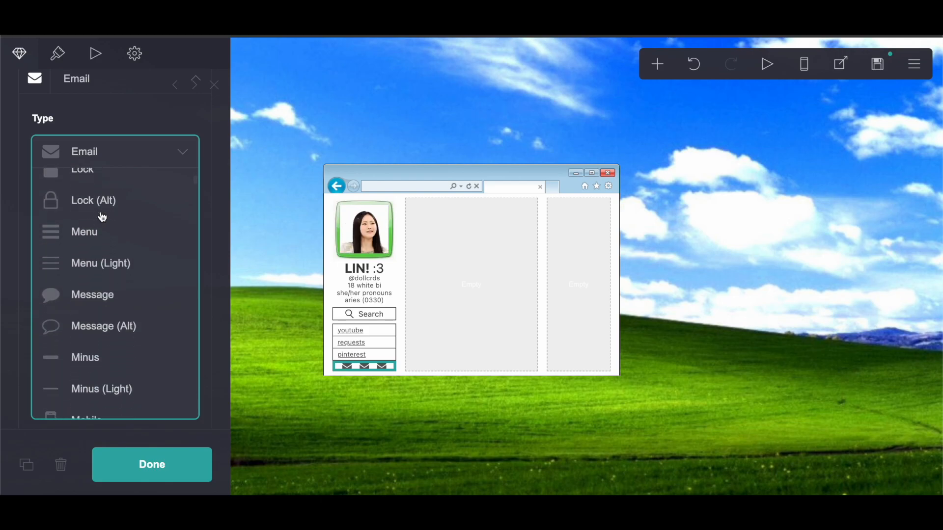
{"action": "scroll", "coordinate": [105, 220], "scroll_direction": "up", "scroll_amount": 9}
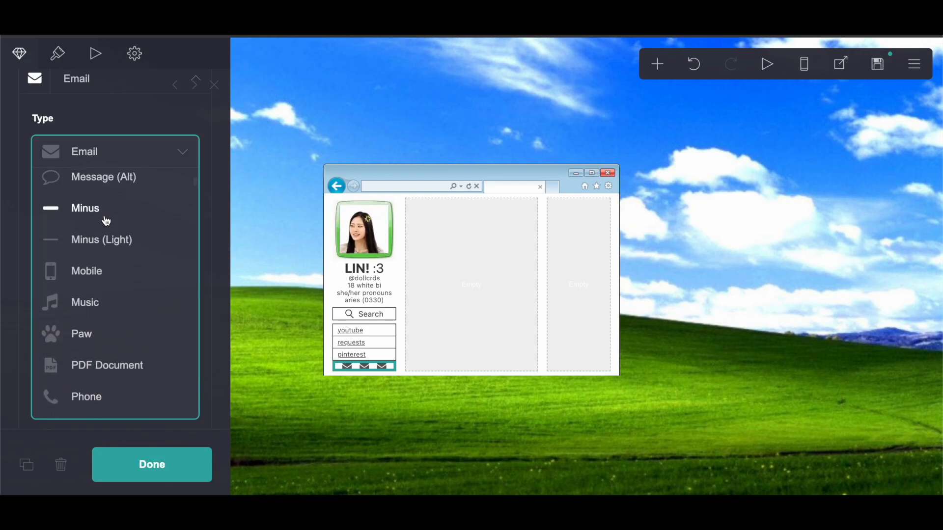
{"action": "scroll", "coordinate": [105, 221], "scroll_direction": "up", "scroll_amount": 5}
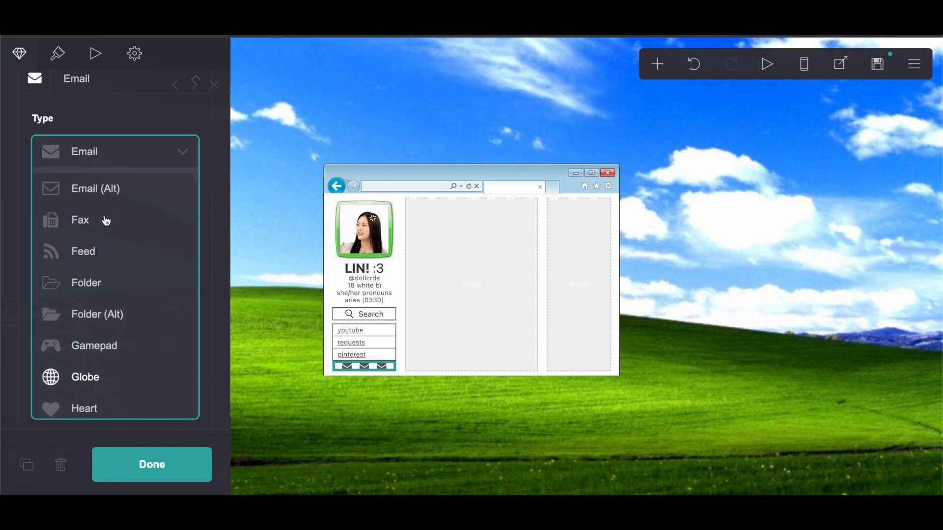
{"action": "scroll", "coordinate": [106, 220], "scroll_direction": "down", "scroll_amount": 5}
{"action": "scroll", "coordinate": [106, 221], "scroll_direction": "down", "scroll_amount": 2}
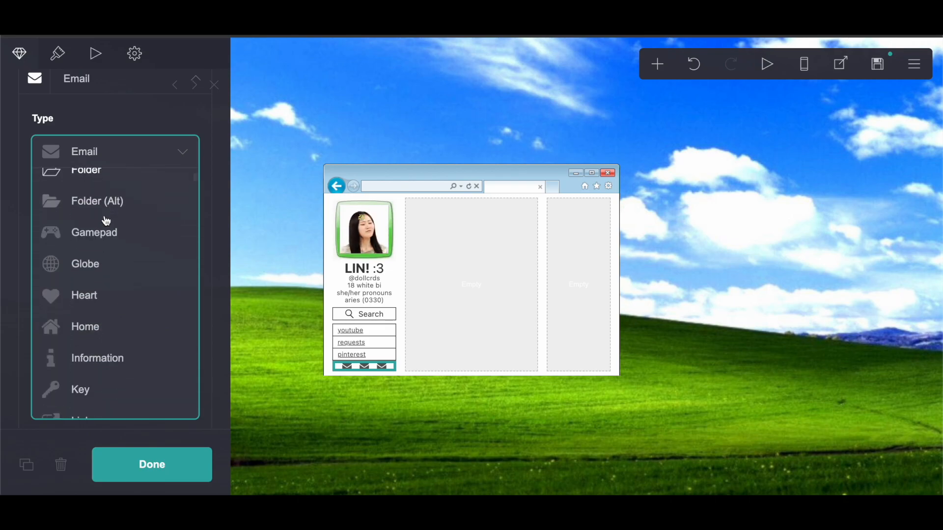
{"action": "left_click", "coordinate": [93, 326]}
{"action": "scroll", "coordinate": [90, 146], "scroll_direction": "up", "scroll_amount": 2}
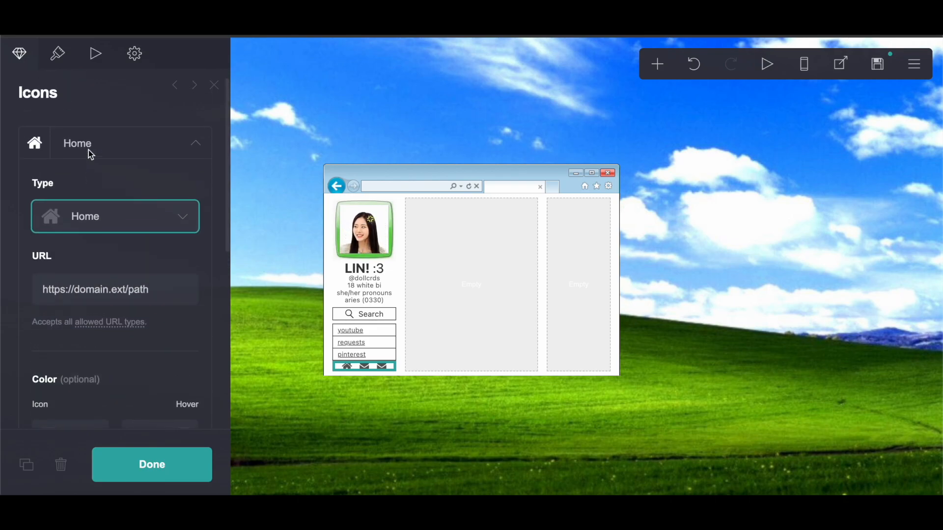
Step: Change the second icon's type to Globe and finish editing the icons element
{"action": "left_click", "coordinate": [84, 154]}
{"action": "left_click", "coordinate": [81, 203]}
{"action": "left_click", "coordinate": [88, 273]}
{"action": "scroll", "coordinate": [87, 275], "scroll_direction": "down", "scroll_amount": 4}
{"action": "scroll", "coordinate": [87, 276], "scroll_direction": "down", "scroll_amount": 3}
{"action": "left_click", "coordinate": [90, 305]}
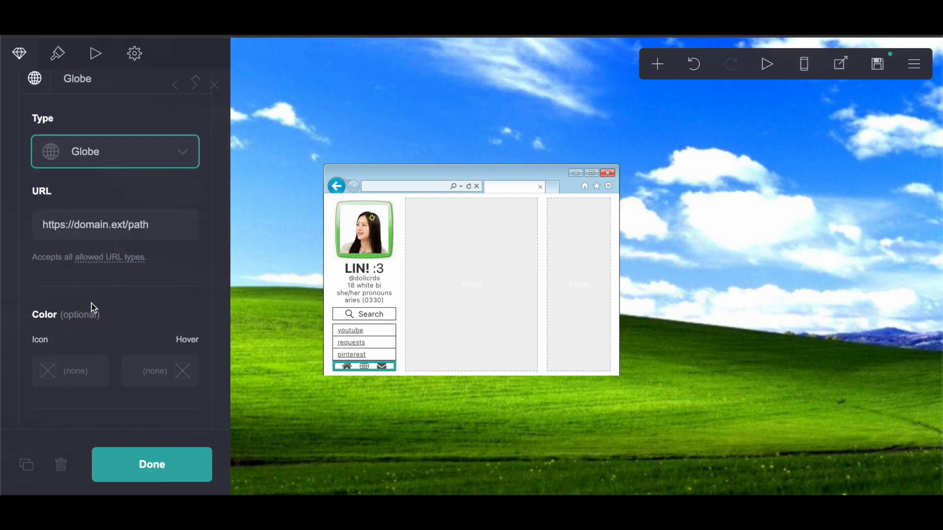
{"action": "left_click", "coordinate": [168, 465]}
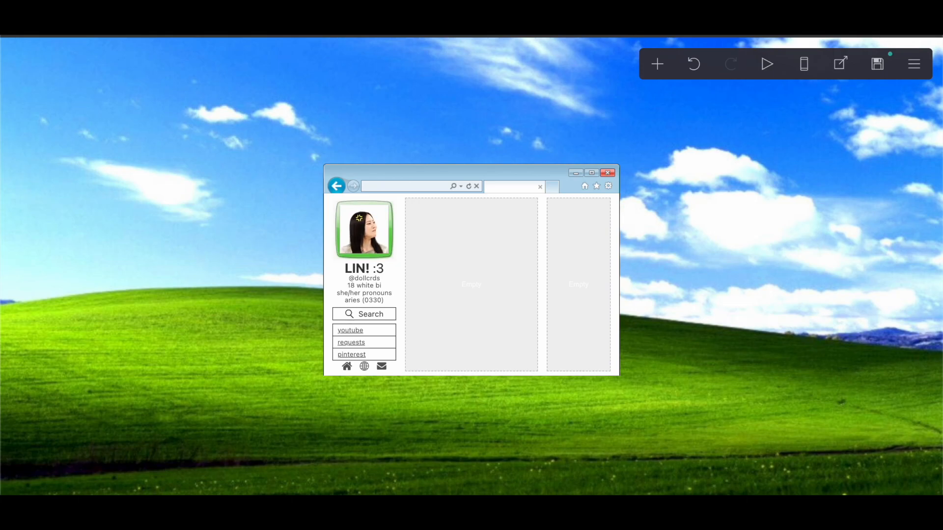
Step: Check the notes document, then examine the size and spacing settings of the reference carrd's icons element
{"action": "left_click", "coordinate": [545, 4]}
{"action": "key", "text": "super+f"}
{"action": "left_click", "coordinate": [862, 140]}
{"action": "left_click", "coordinate": [590, 295]}
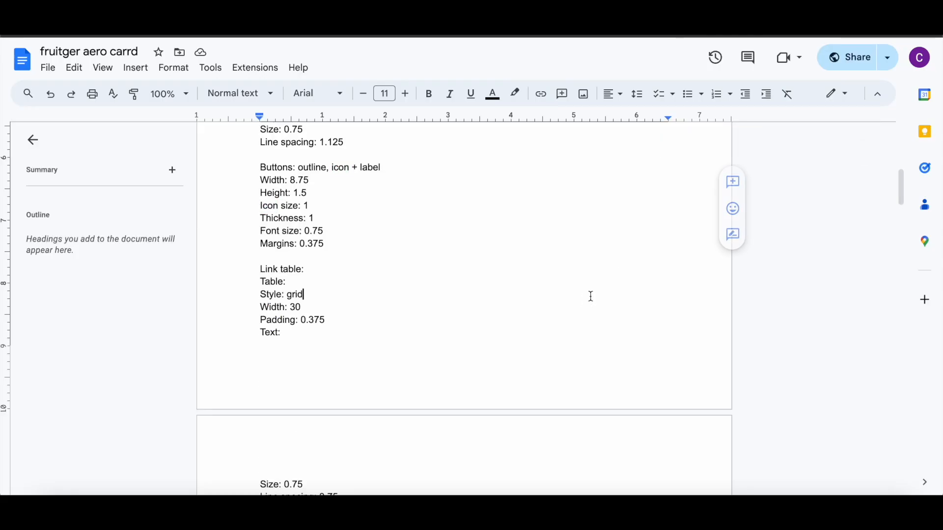
{"action": "key", "text": "super+t"}
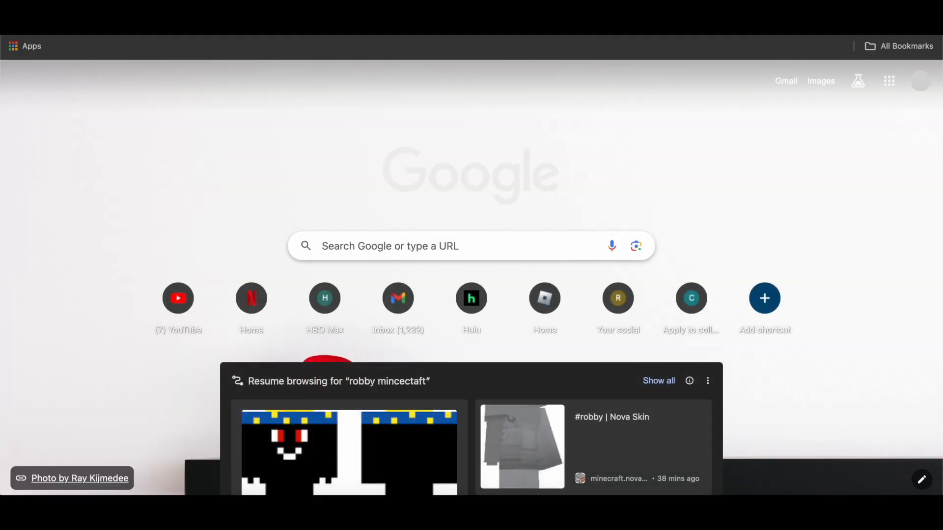
{"action": "key", "text": "super+w"}
{"action": "key", "text": "ctrl+shift+Tab"}
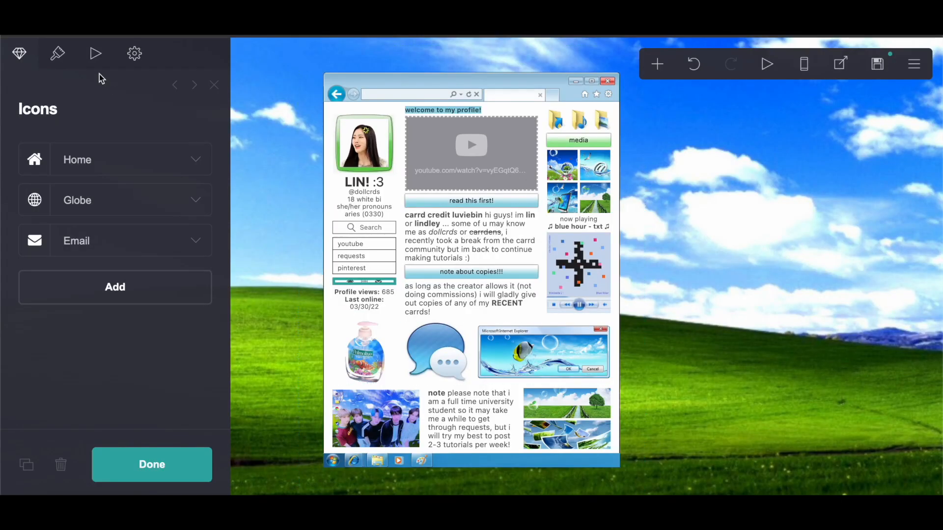
{"action": "left_click", "coordinate": [57, 50]}
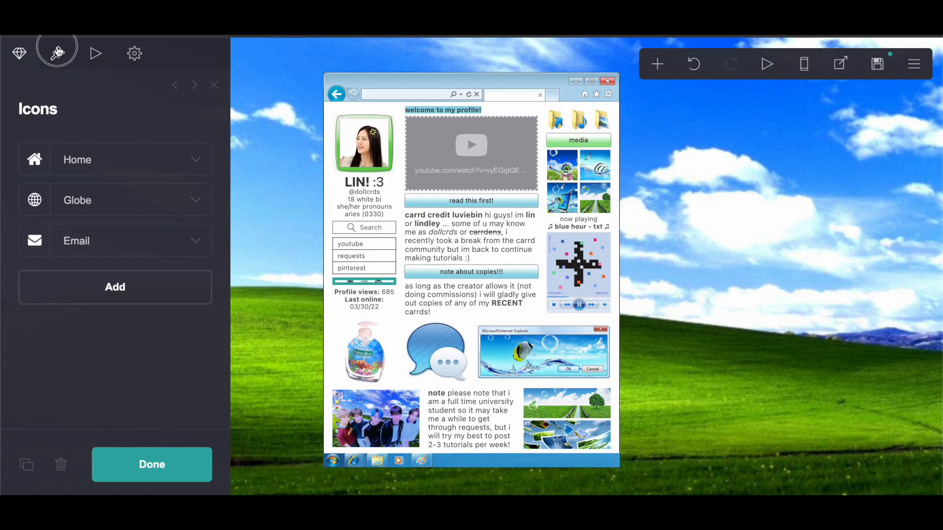
{"action": "scroll", "coordinate": [117, 341], "scroll_direction": "down", "scroll_amount": 3}
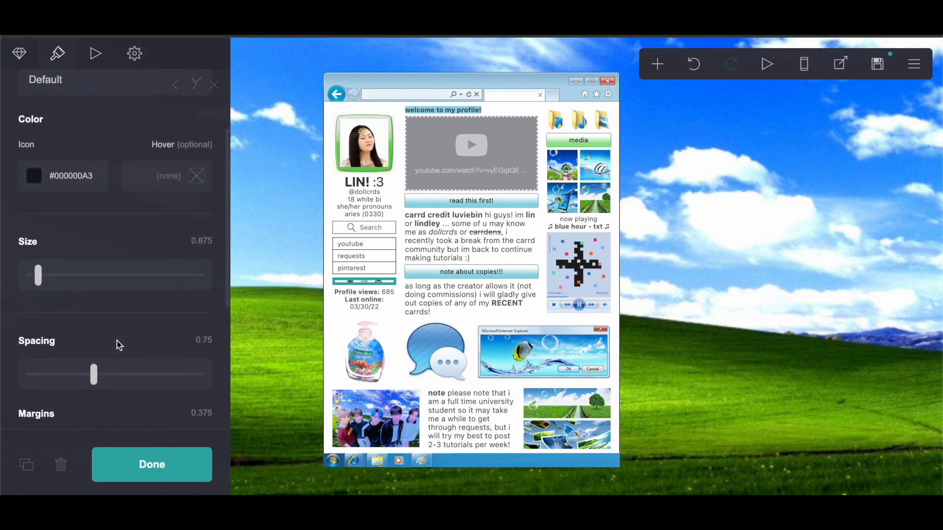
{"action": "scroll", "coordinate": [117, 341], "scroll_direction": "up", "scroll_amount": 1}
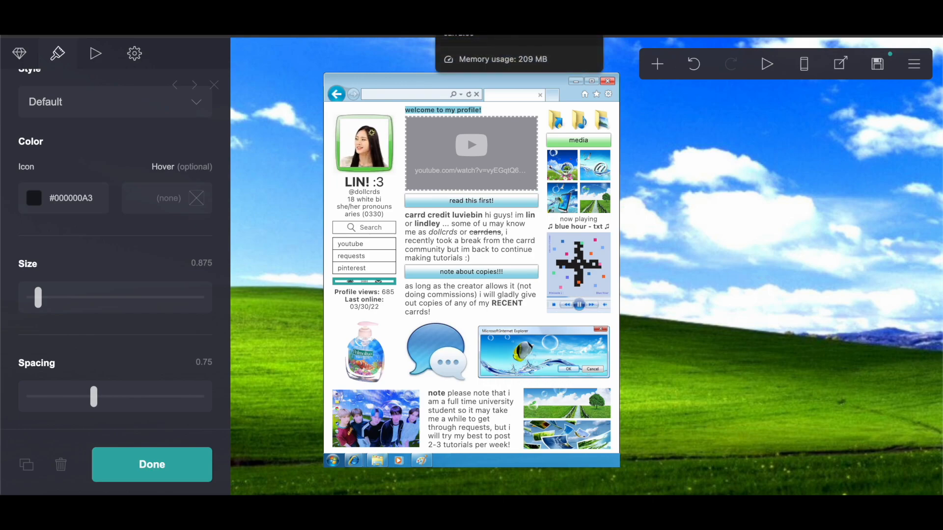
Step: Set the size of the new page's icons element to 0.875
{"action": "left_click", "coordinate": [491, 5]}
{"action": "left_click", "coordinate": [364, 366]}
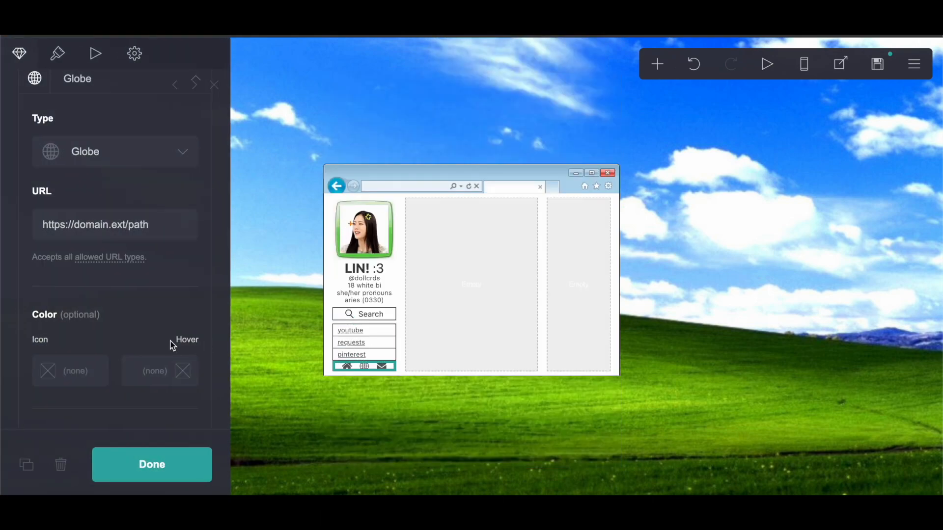
{"action": "scroll", "coordinate": [170, 340], "scroll_direction": "down", "scroll_amount": 5}
{"action": "left_click", "coordinate": [57, 49]}
{"action": "scroll", "coordinate": [175, 253], "scroll_direction": "up", "scroll_amount": 7}
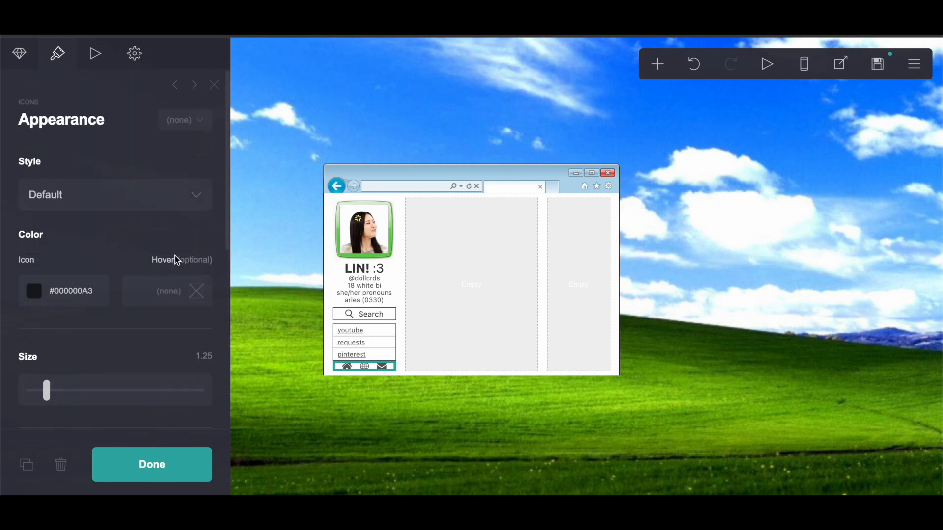
{"action": "left_click_drag", "start_coordinate": [47, 391], "coordinate": [38, 396]}
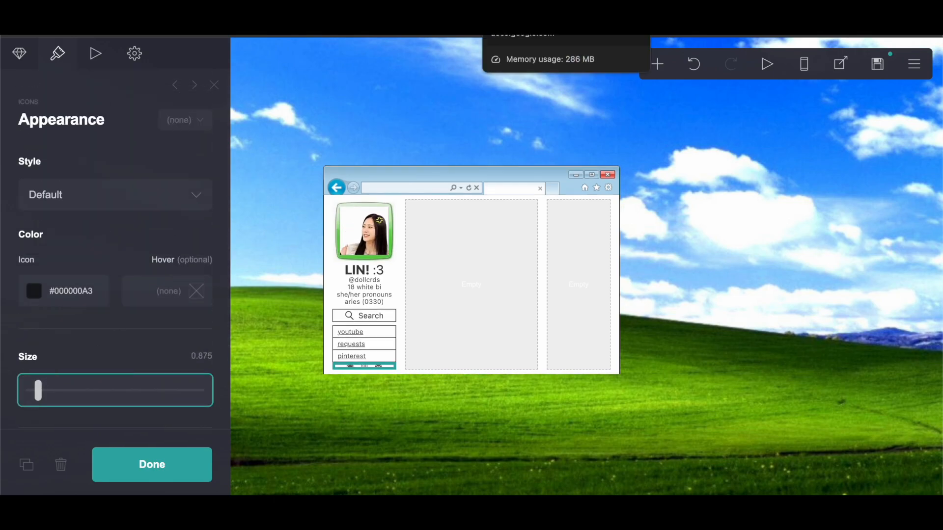
Step: Check the reference icons' spacing and margins, and set the new icons element's margins to 0.375
{"action": "left_click", "coordinate": [548, 5]}
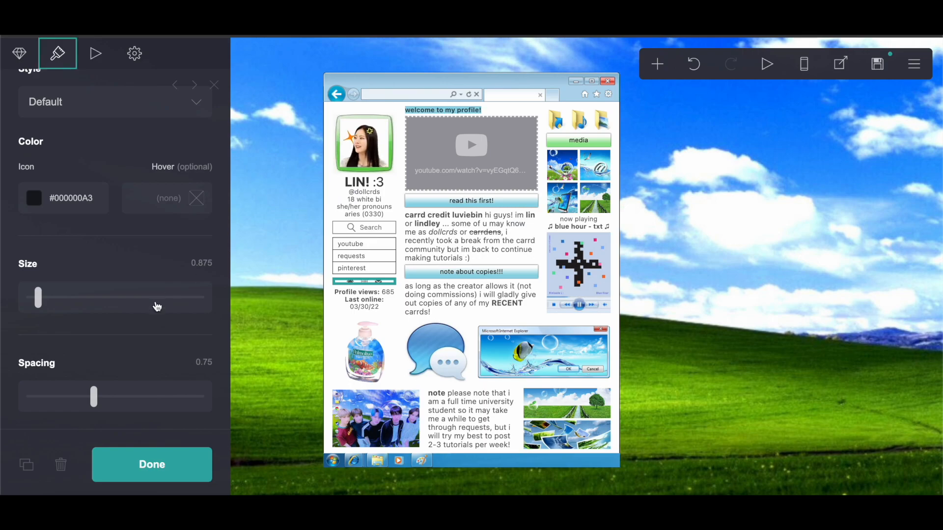
{"action": "scroll", "coordinate": [157, 307], "scroll_direction": "down", "scroll_amount": 3}
{"action": "scroll", "coordinate": [157, 306], "scroll_direction": "down", "scroll_amount": 2}
{"action": "scroll", "coordinate": [155, 306], "scroll_direction": "up", "scroll_amount": 1}
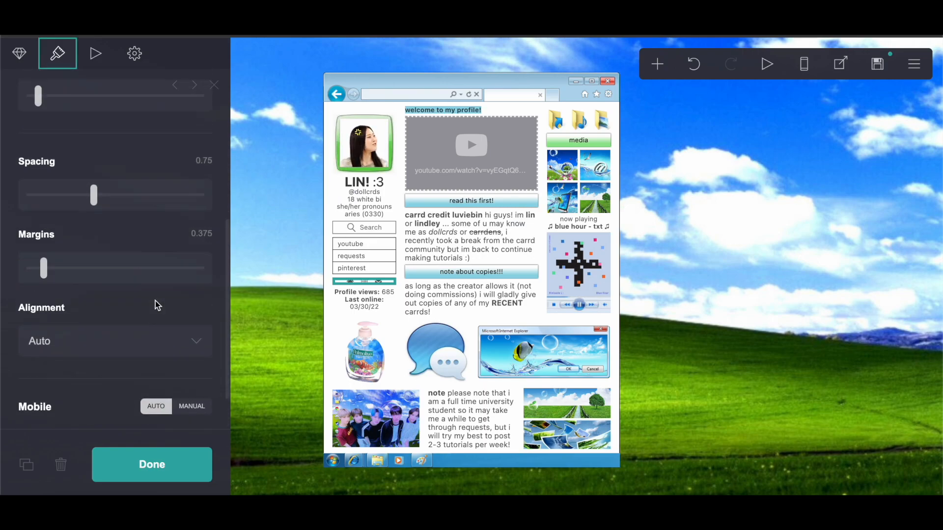
{"action": "scroll", "coordinate": [155, 300], "scroll_direction": "up", "scroll_amount": 5}
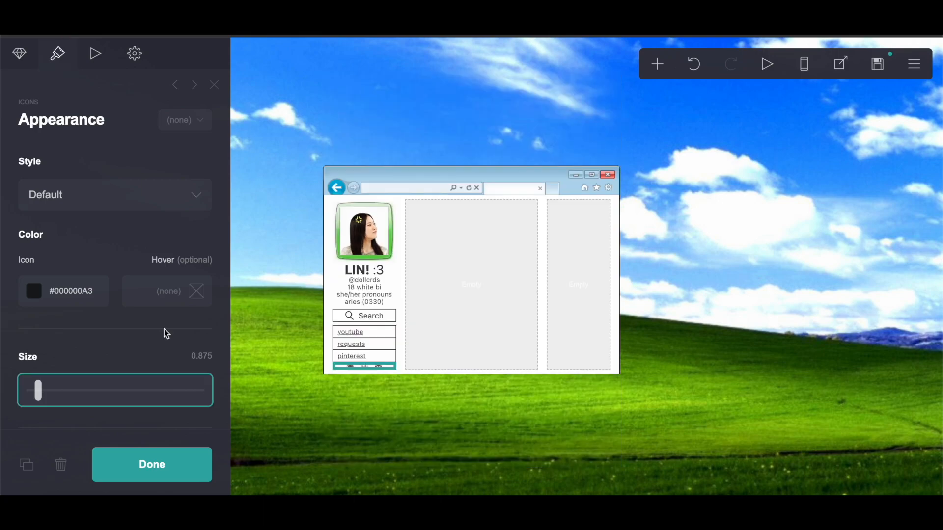
{"action": "scroll", "coordinate": [164, 329], "scroll_direction": "down", "scroll_amount": 3}
{"action": "scroll", "coordinate": [164, 330], "scroll_direction": "down", "scroll_amount": 2}
{"action": "left_click_drag", "start_coordinate": [30, 275], "coordinate": [44, 275]}
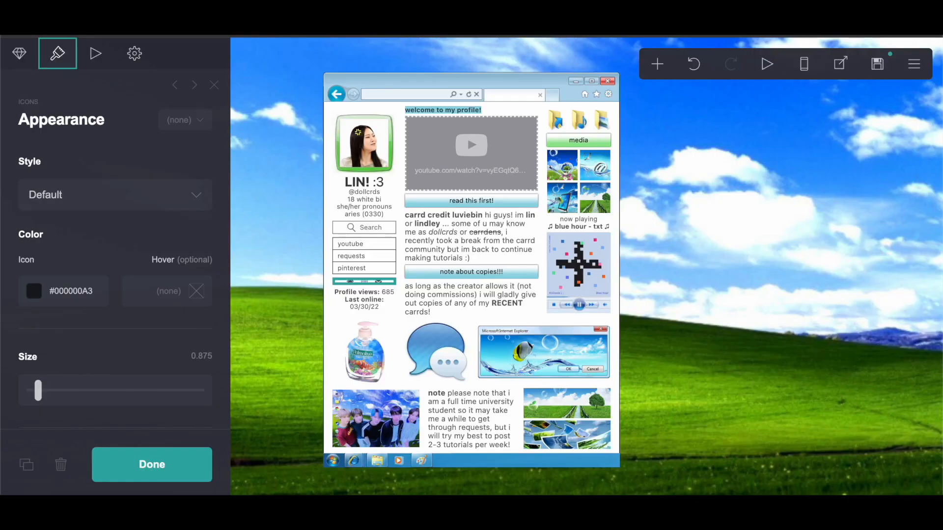
Step: Recheck the reference icons' appearance settings, and copy the full profile views and last online text from below them
{"action": "scroll", "coordinate": [204, 327], "scroll_direction": "down", "scroll_amount": 3}
{"action": "scroll", "coordinate": [204, 327], "scroll_direction": "down", "scroll_amount": 2}
{"action": "scroll", "coordinate": [204, 328], "scroll_direction": "down", "scroll_amount": 1}
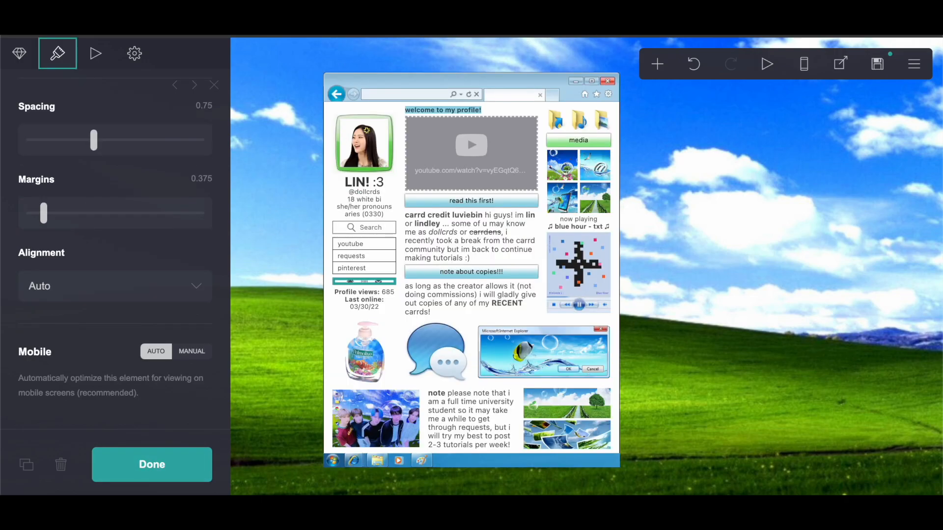
{"action": "left_click", "coordinate": [379, 301]}
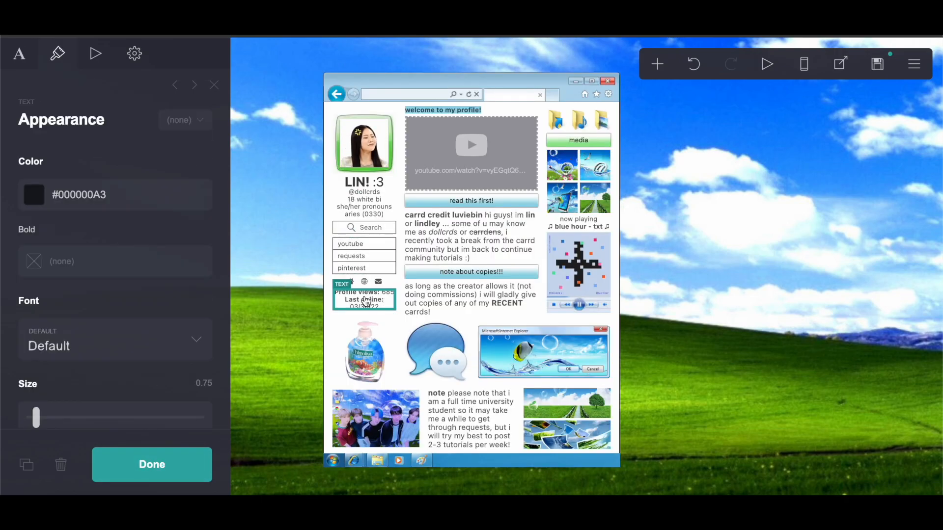
{"action": "left_click", "coordinate": [14, 58]}
{"action": "left_click_drag", "start_coordinate": [30, 158], "coordinate": [141, 178]}
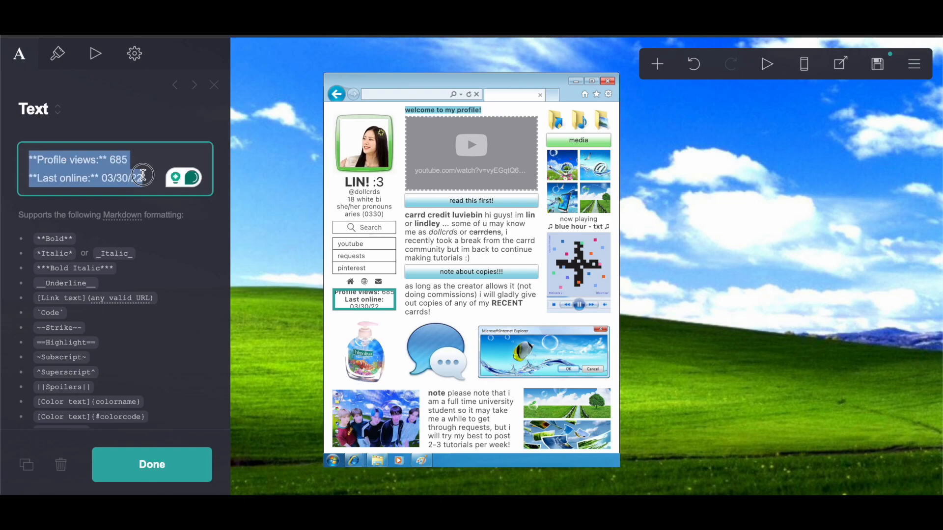
{"action": "right_click", "coordinate": [99, 167]}
{"action": "left_click", "coordinate": [118, 272]}
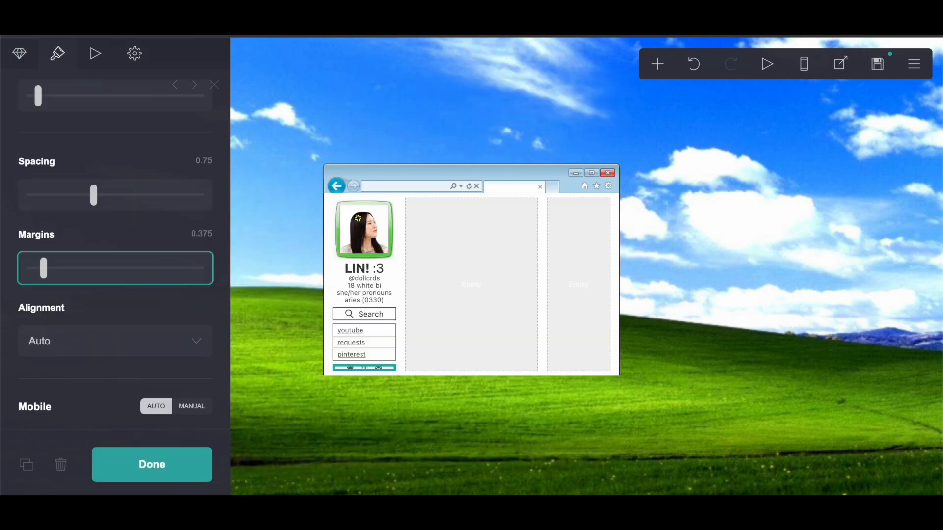
{"action": "left_click", "coordinate": [23, 464]}
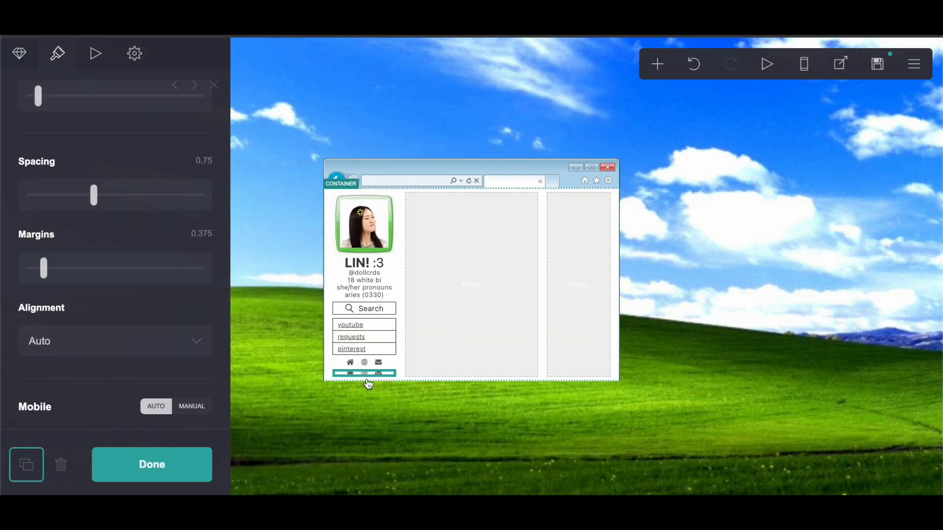
{"action": "left_click", "coordinate": [61, 454]}
{"action": "key", "text": "ctrl+v"}
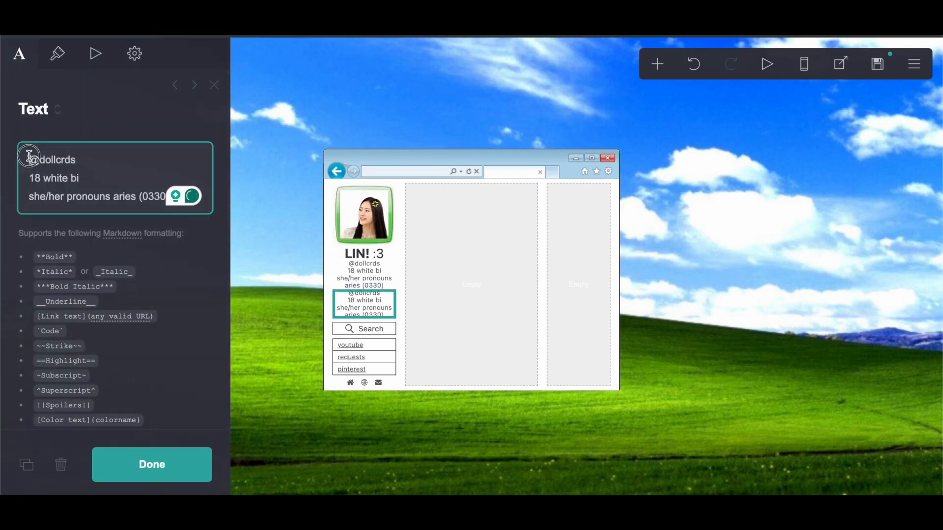
Step: Replace the duplicated intro text with the copied profile views and last online lines, and place it below the icons
{"action": "left_click_drag", "start_coordinate": [28, 156], "coordinate": [181, 225]}
{"action": "right_click", "coordinate": [95, 208]}
{"action": "left_click", "coordinate": [128, 303]}
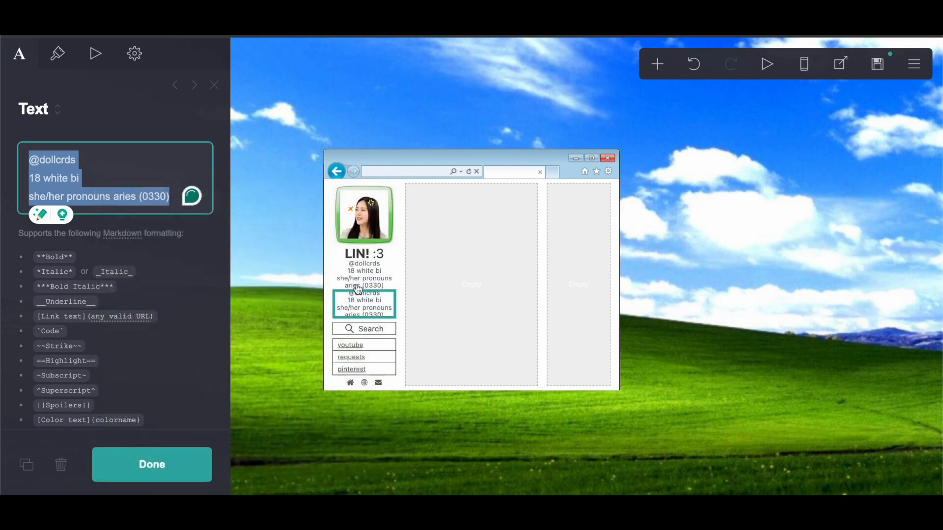
{"action": "left_click_drag", "start_coordinate": [364, 302], "coordinate": [362, 385]}
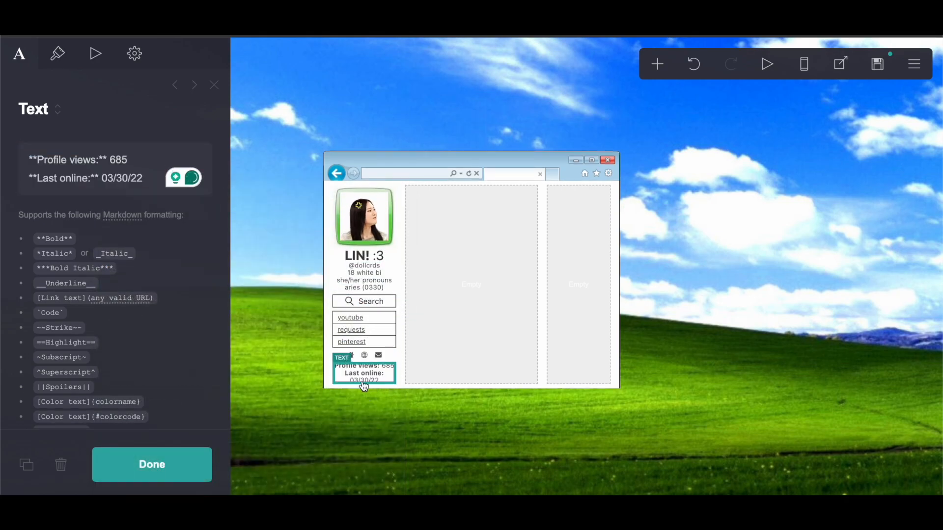
{"action": "left_click", "coordinate": [183, 464]}
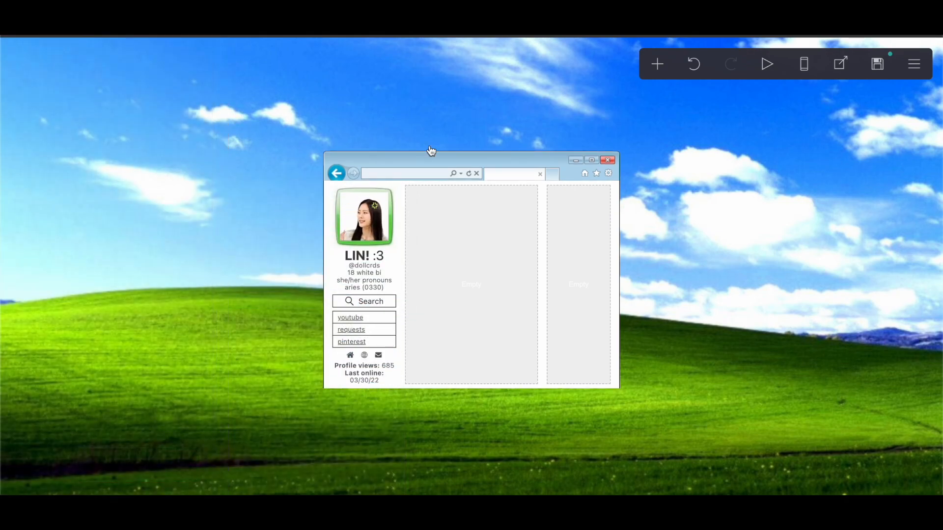
Step: Add a text element and move it into the empty second column
{"action": "left_click", "coordinate": [656, 64]}
{"action": "left_click", "coordinate": [505, 115]}
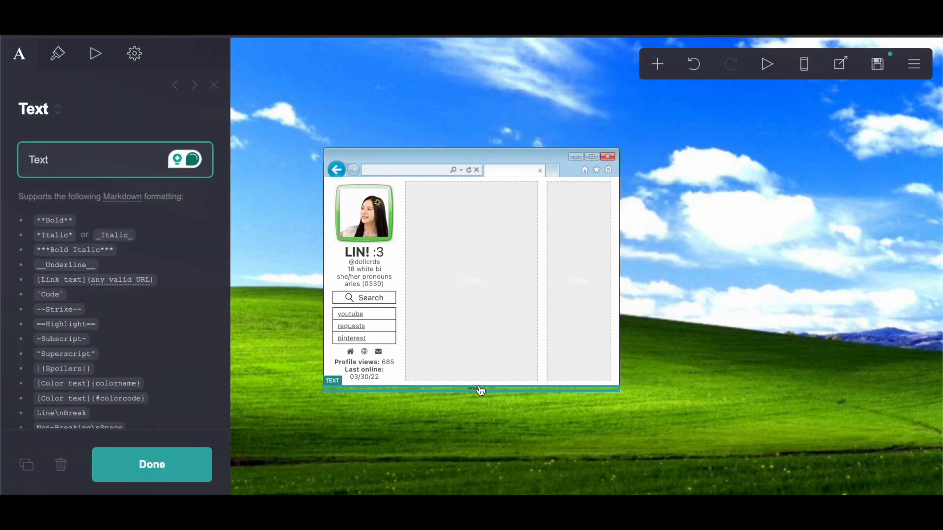
{"action": "left_click_drag", "start_coordinate": [480, 390], "coordinate": [499, 307]}
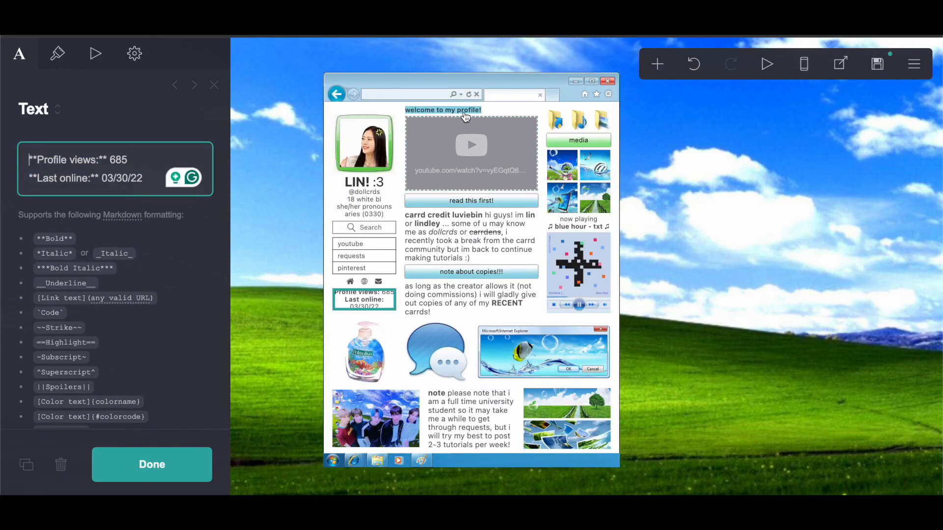
Step: Copy the full "welcome to my profile!" text, including its bold and highlight markup, from the reference page
{"action": "left_click", "coordinate": [464, 111]}
{"action": "left_click", "coordinate": [73, 159]}
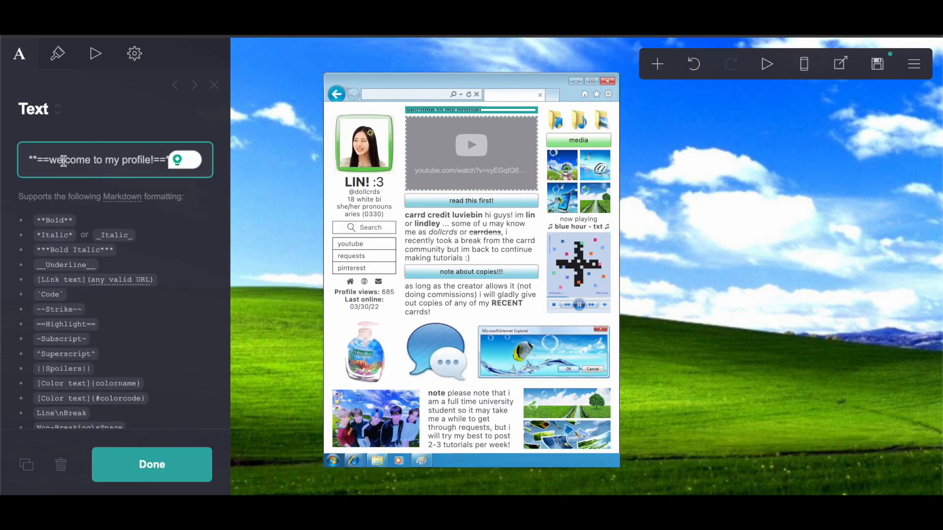
{"action": "left_click_drag", "start_coordinate": [29, 162], "coordinate": [274, 191]}
{"action": "right_click", "coordinate": [121, 160]}
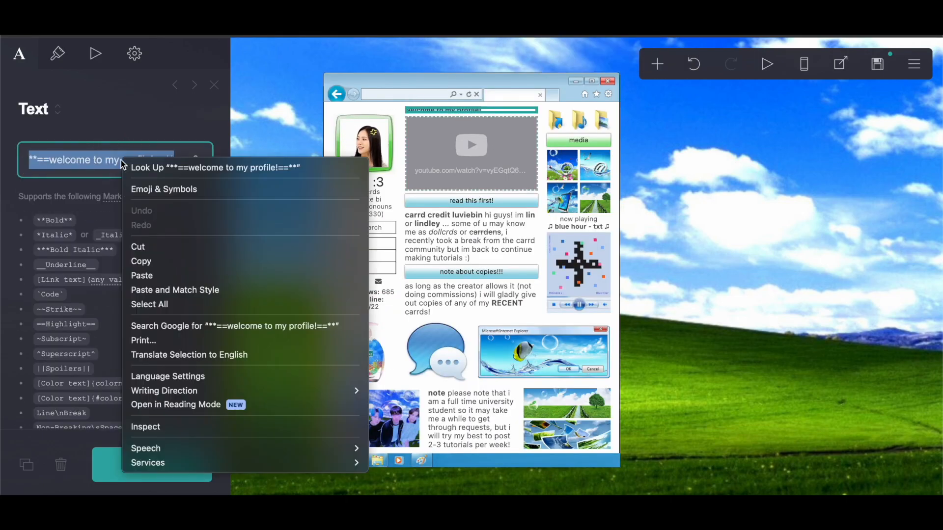
{"action": "left_click", "coordinate": [141, 261]}
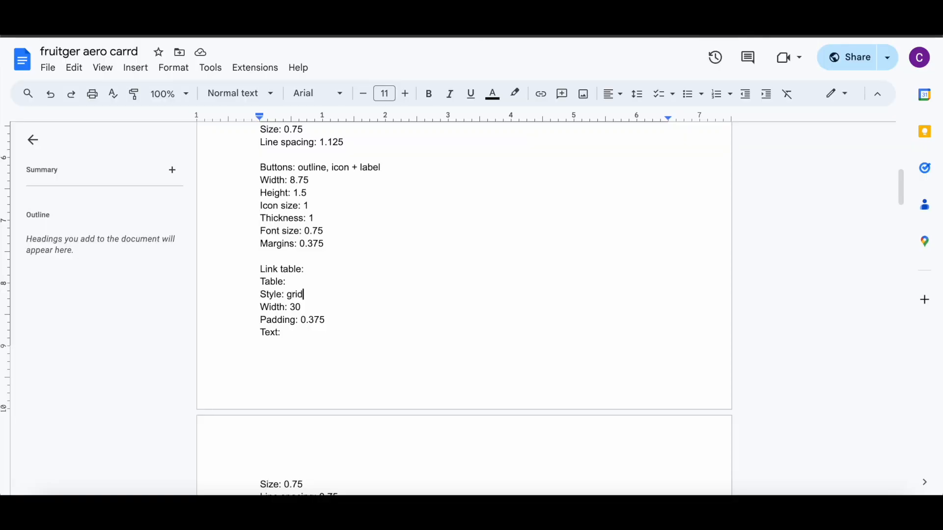
Step: Check the welcome text settings in the notes document, and replace the new second-column text with the copied heading
{"action": "scroll", "coordinate": [399, 300], "scroll_direction": "down", "scroll_amount": 5}
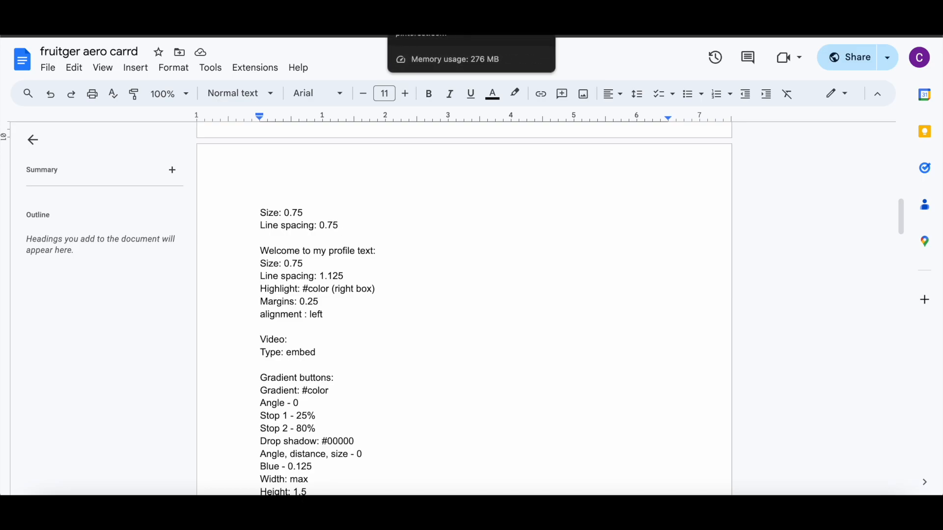
{"action": "left_click", "coordinate": [427, 10]}
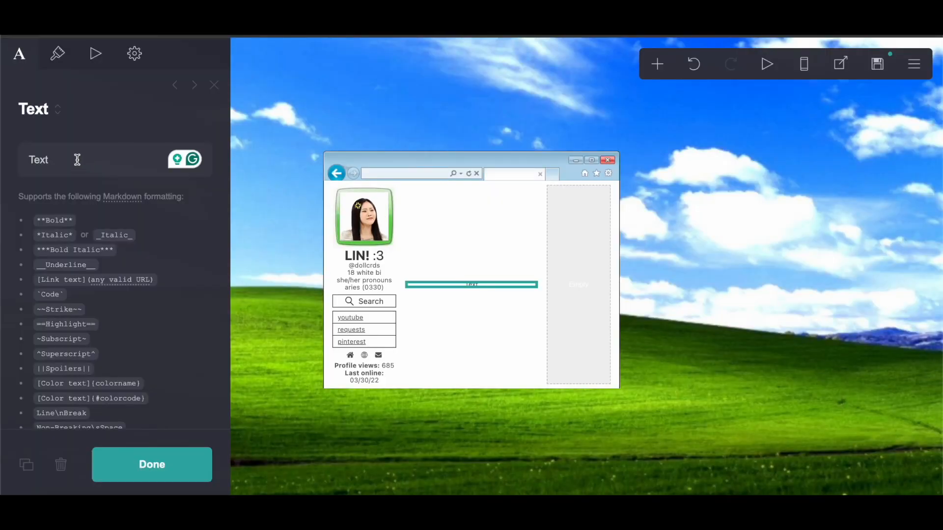
{"action": "right_click", "coordinate": [33, 164]}
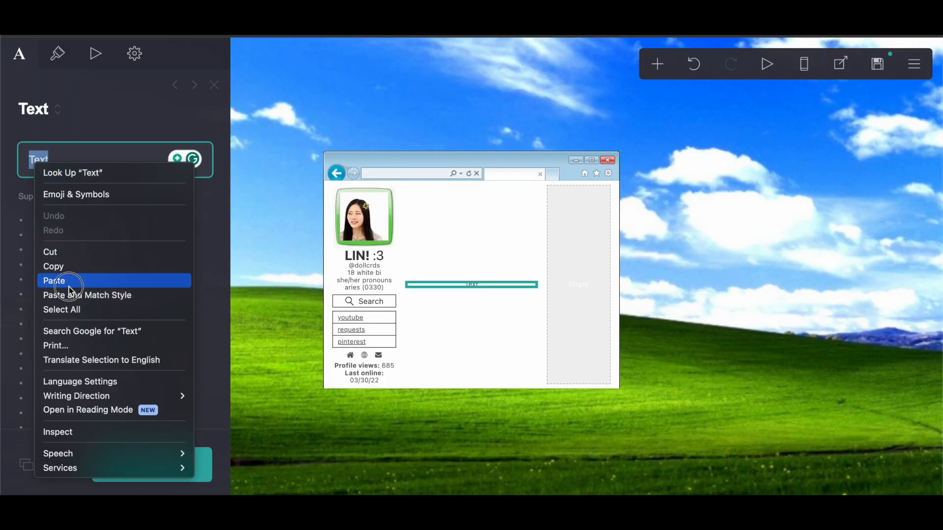
{"action": "left_click", "coordinate": [54, 280]}
Step: Align the welcome heading left and set its margins to 0.25
{"action": "left_click", "coordinate": [57, 53]}
{"action": "scroll", "coordinate": [139, 259], "scroll_direction": "down", "scroll_amount": 5}
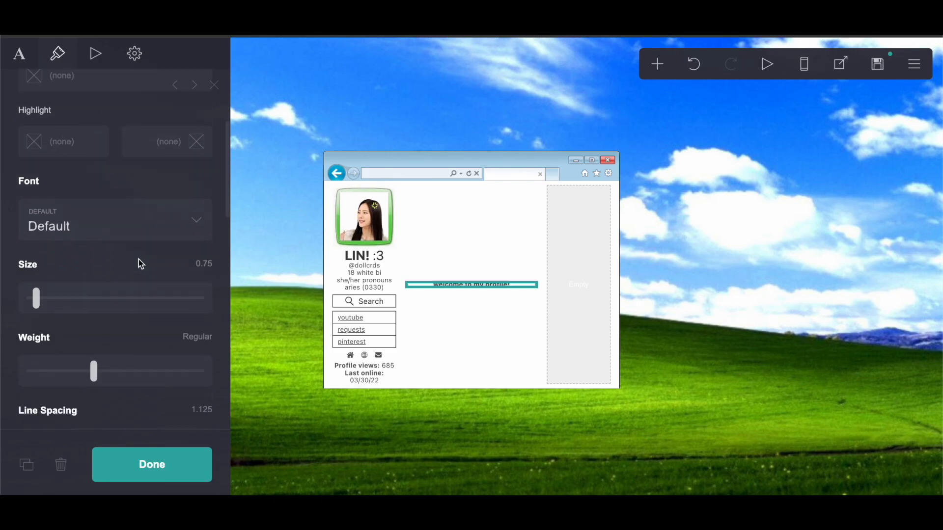
{"action": "scroll", "coordinate": [139, 259], "scroll_direction": "down", "scroll_amount": 8}
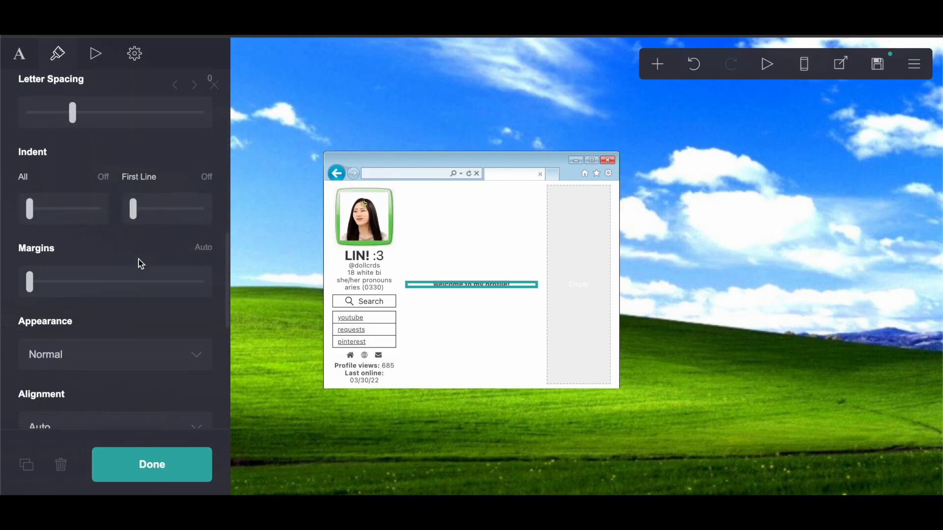
{"action": "left_click", "coordinate": [107, 290]}
{"action": "left_click", "coordinate": [96, 314]}
{"action": "scroll", "coordinate": [97, 314], "scroll_direction": "up", "scroll_amount": 1}
{"action": "left_click", "coordinate": [195, 203]}
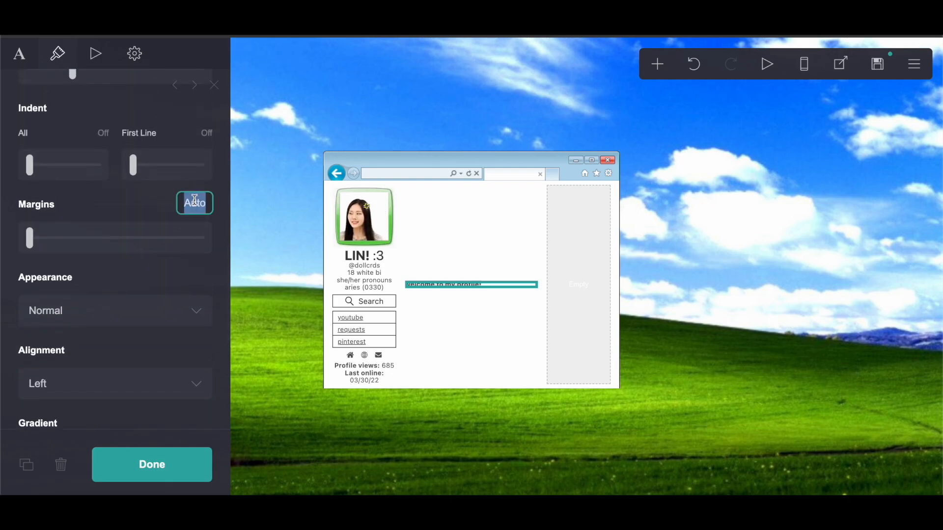
Step: Copy the highlight colour code 91D6E6 from the reference page's welcome heading
{"action": "scroll", "coordinate": [153, 242], "scroll_direction": "up", "scroll_amount": 10}
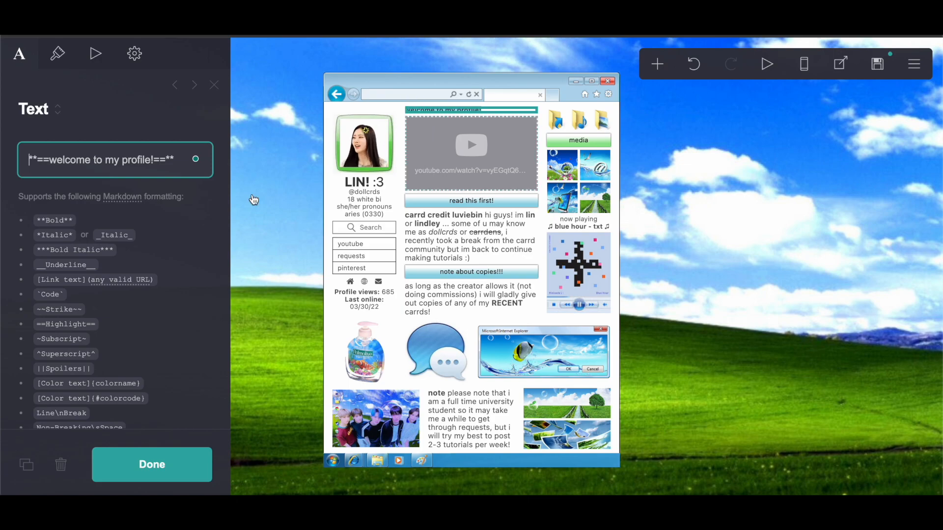
{"action": "left_click", "coordinate": [57, 53]}
{"action": "left_click", "coordinate": [195, 326]}
{"action": "left_click_drag", "start_coordinate": [178, 327], "coordinate": [141, 329]}
{"action": "right_click", "coordinate": [148, 328]}
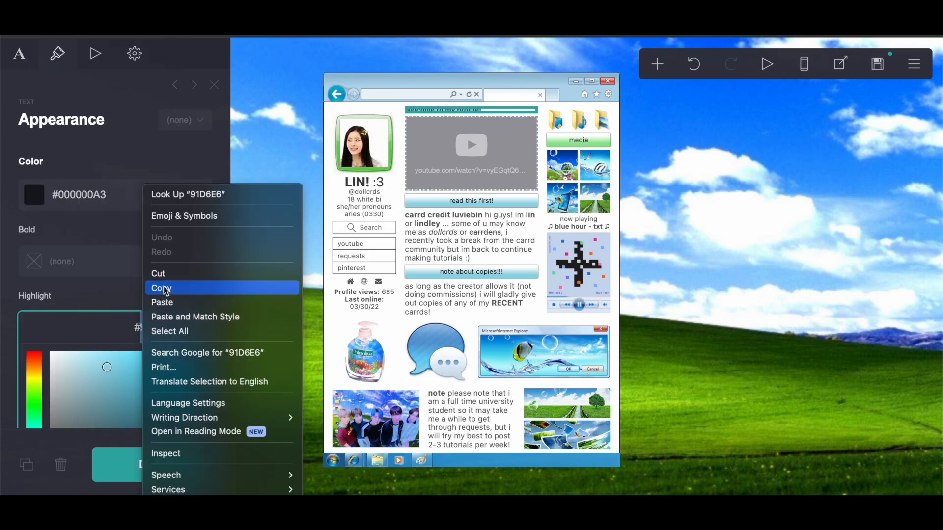
{"action": "left_click", "coordinate": [167, 287]}
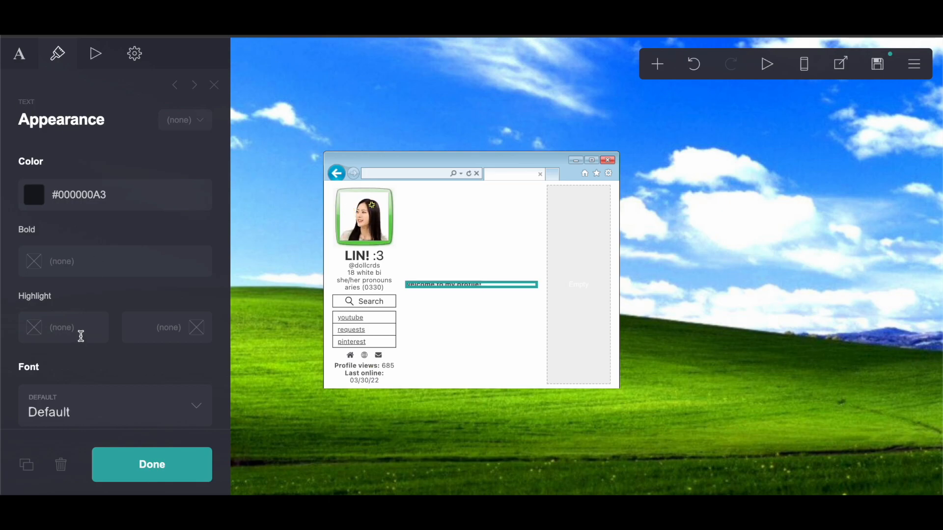
Step: Apply #91D6E6 as the new welcome heading's second highlight colour and finish editing it
{"action": "left_click", "coordinate": [81, 335]}
{"action": "left_click", "coordinate": [128, 217]}
{"action": "left_click", "coordinate": [146, 323]}
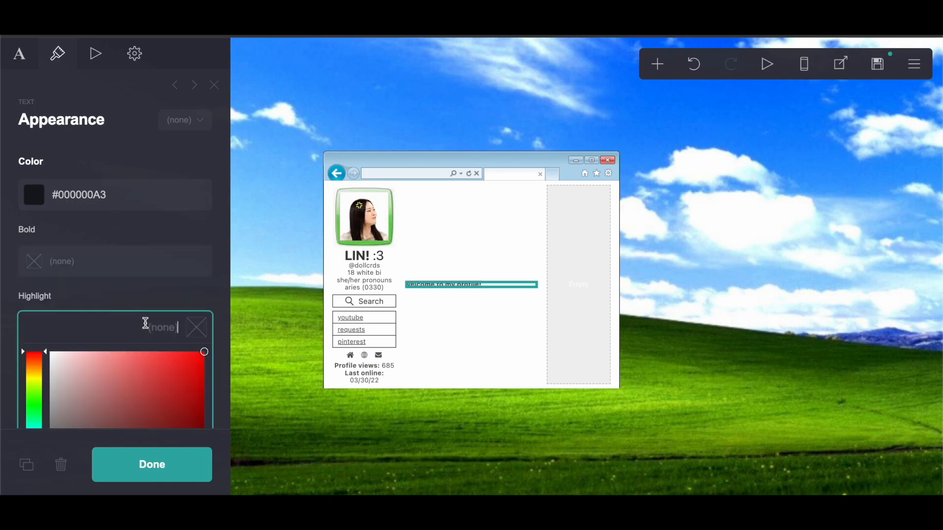
{"action": "right_click", "coordinate": [149, 329]}
{"action": "left_click", "coordinate": [170, 388]}
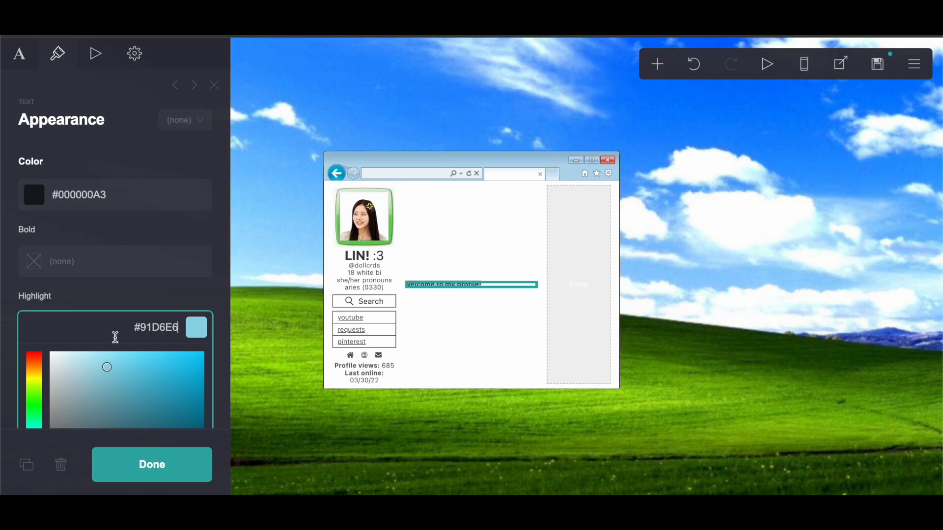
{"action": "left_click", "coordinate": [167, 464]}
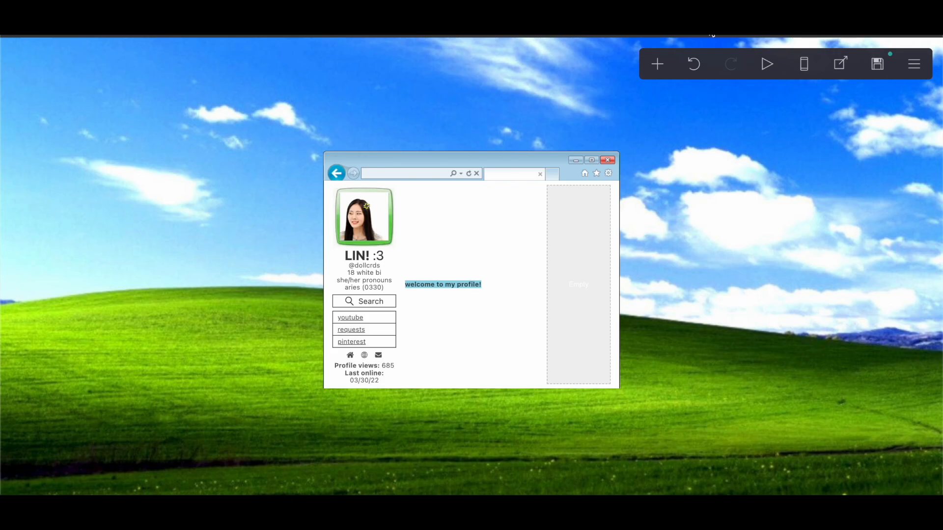
Step: Add a video element of type Embed and move it below the welcome heading in the second column
{"action": "left_click", "coordinate": [656, 66]}
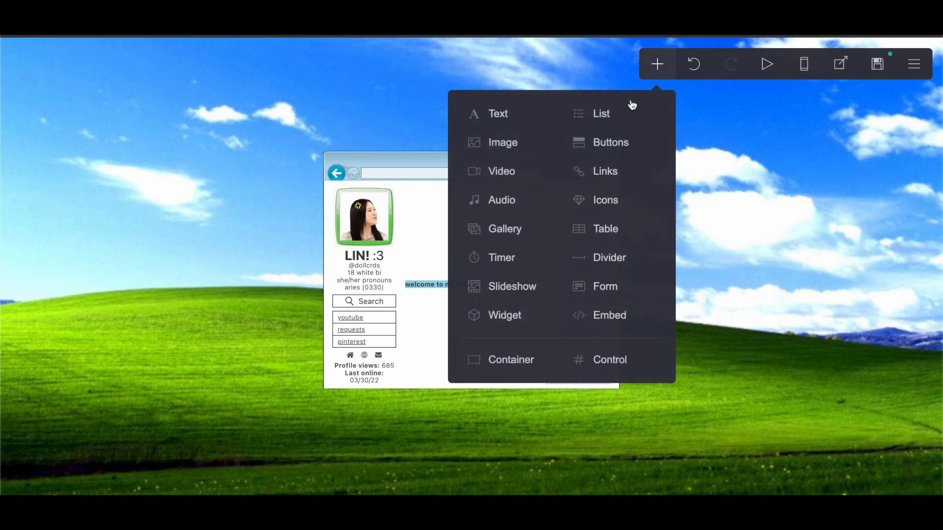
{"action": "left_click", "coordinate": [525, 179]}
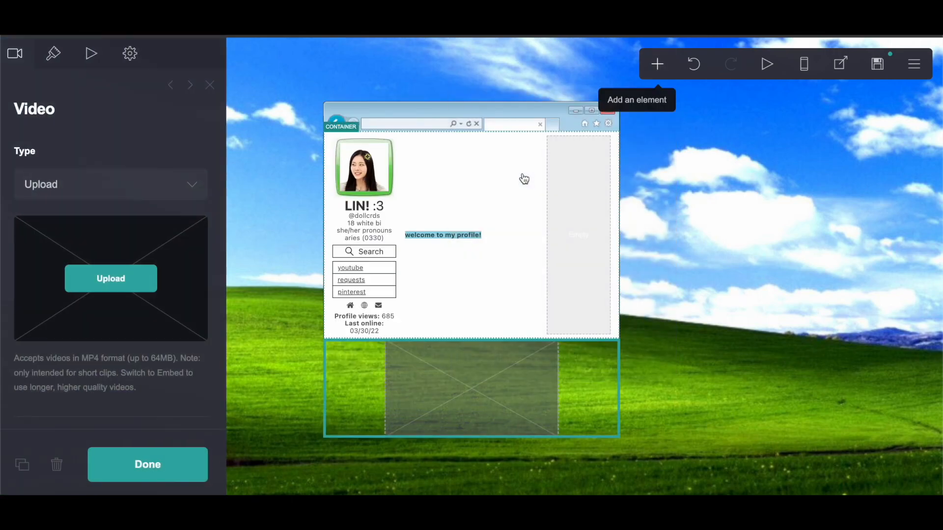
{"action": "left_click", "coordinate": [104, 187]}
{"action": "left_click", "coordinate": [593, 303]}
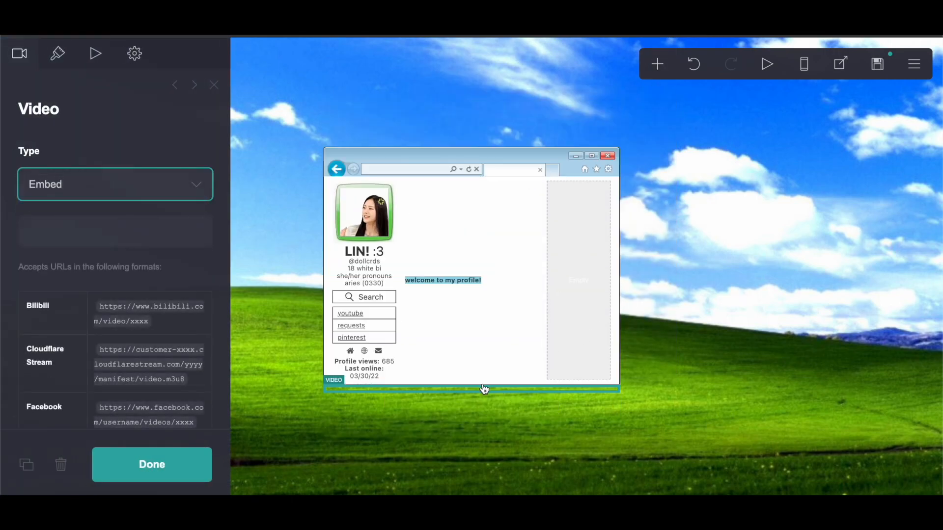
{"action": "left_click_drag", "start_coordinate": [528, 389], "coordinate": [477, 284]}
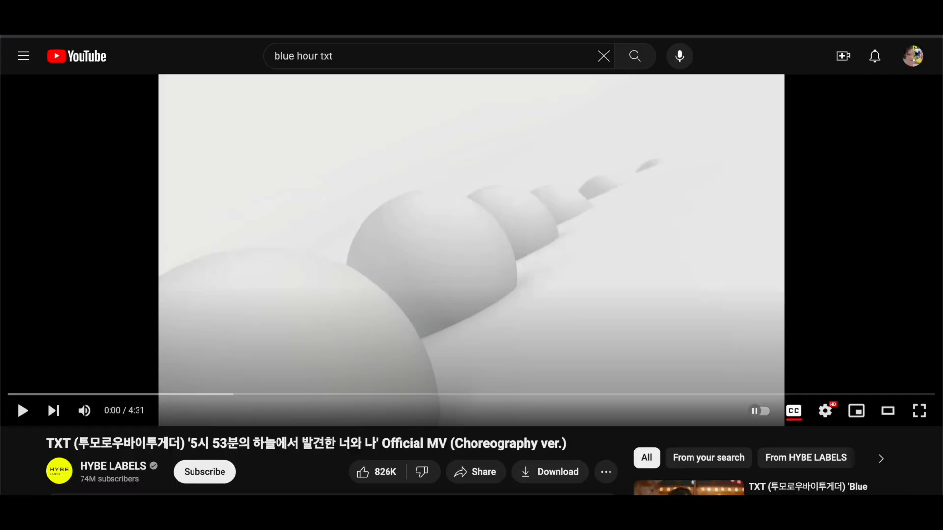
Step: Copy the address of the TXT choreography video on YouTube and paste it as the embedded video's URL
{"action": "right_click", "coordinate": [135, 35]}
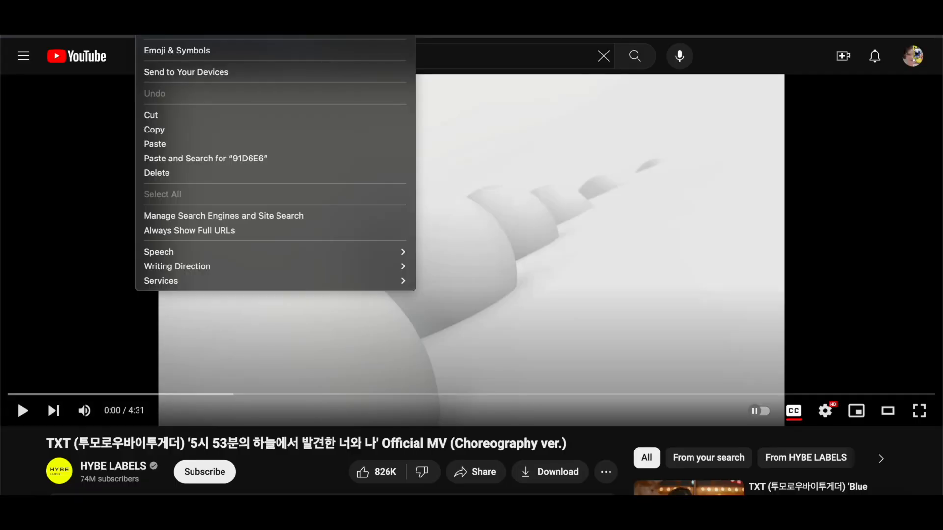
{"action": "left_click", "coordinate": [168, 130]}
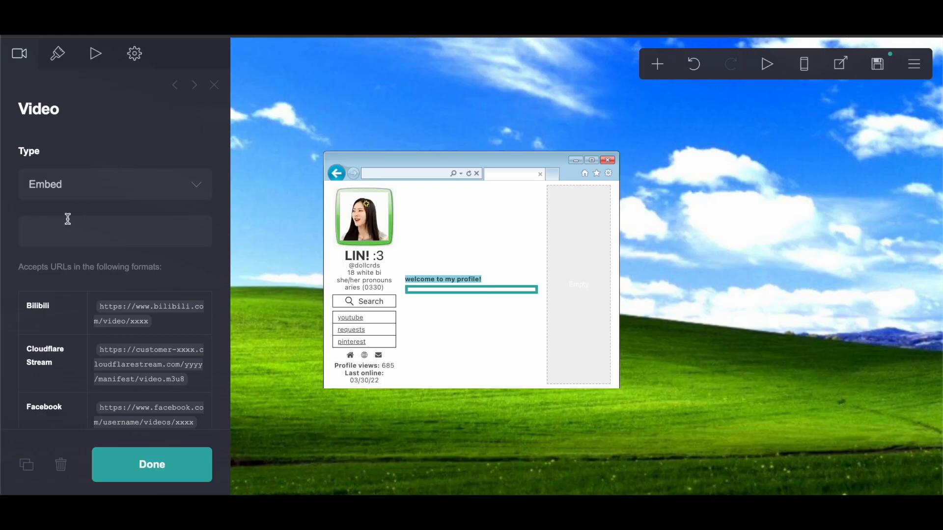
{"action": "right_click", "coordinate": [58, 226]}
{"action": "left_click", "coordinate": [74, 319]}
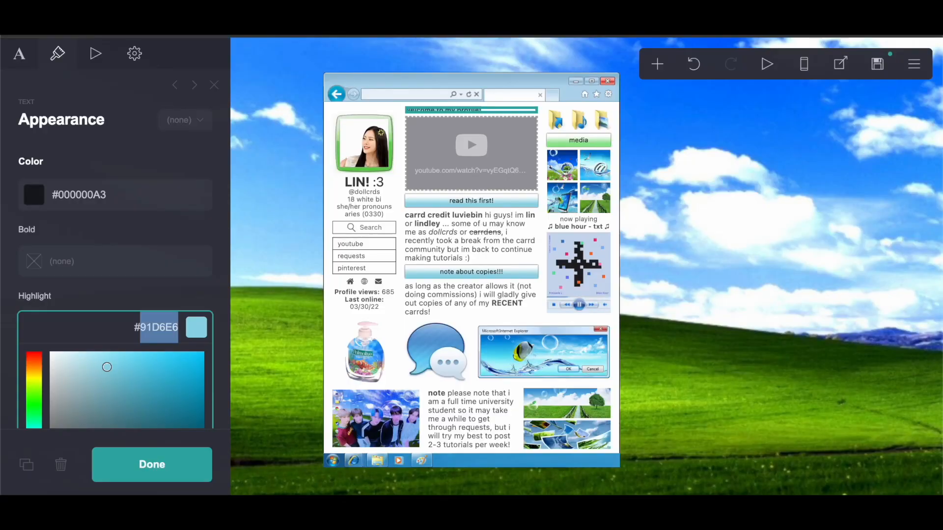
Step: Check the gradient button settings in the notes, and copy colour 91D6E6 from the reference "read this first!" button's gradient
{"action": "left_click", "coordinate": [473, 202]}
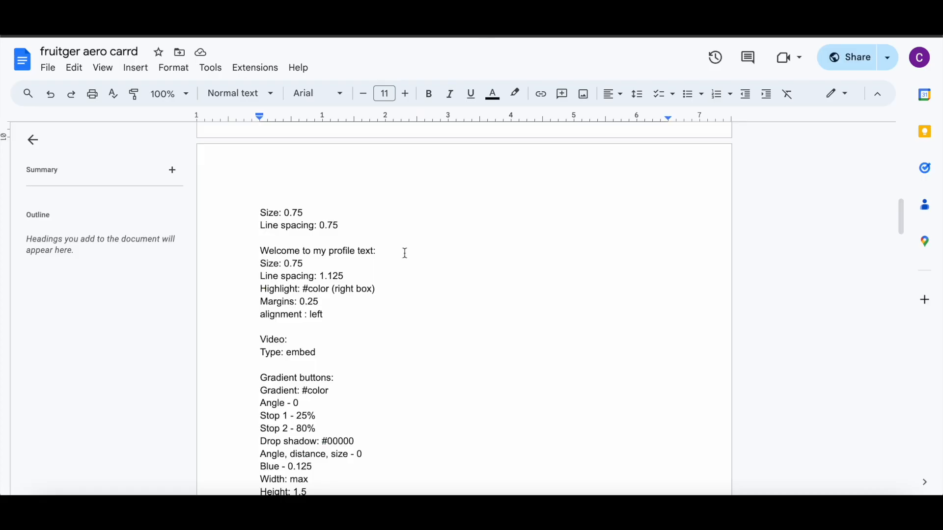
{"action": "scroll", "coordinate": [405, 253], "scroll_direction": "down", "scroll_amount": 3}
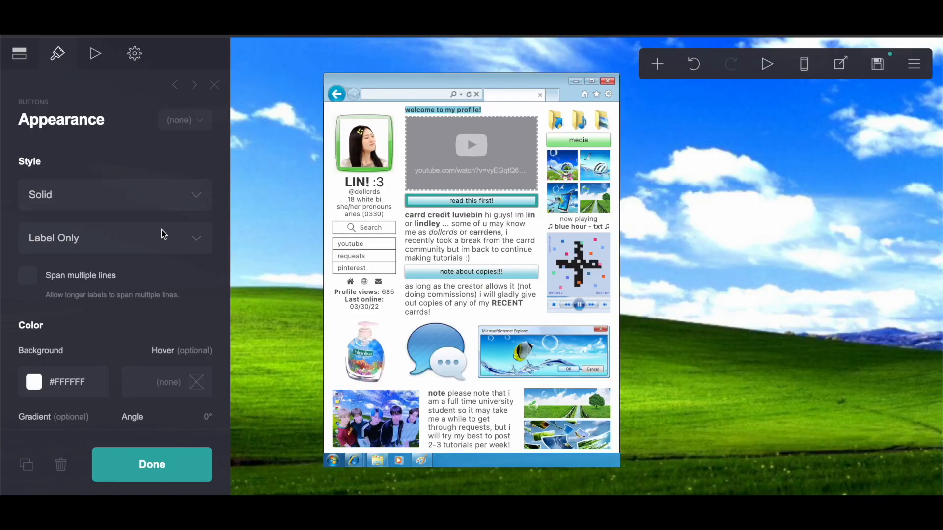
{"action": "scroll", "coordinate": [164, 234], "scroll_direction": "down", "scroll_amount": 4}
{"action": "left_click", "coordinate": [100, 271]}
{"action": "double_click", "coordinate": [61, 274]}
{"action": "right_click", "coordinate": [59, 278]}
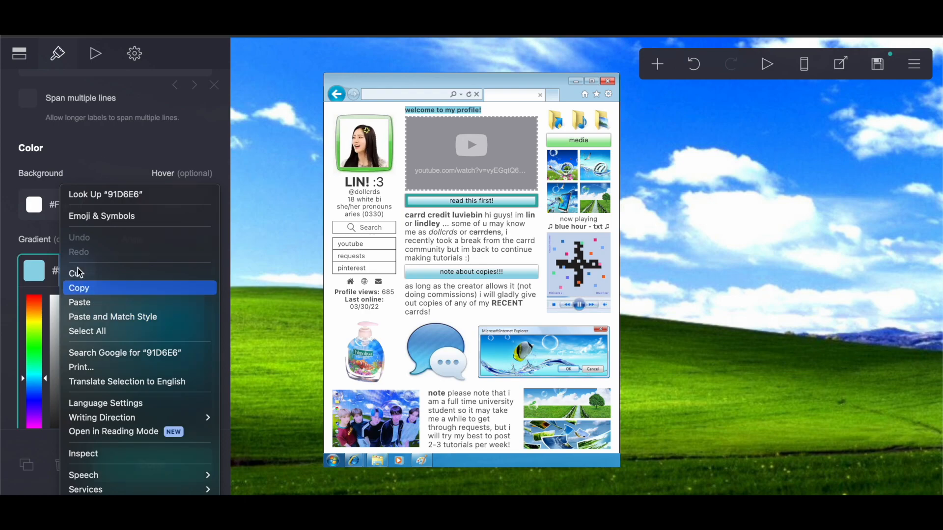
{"action": "left_click", "coordinate": [74, 288]}
{"action": "left_click", "coordinate": [109, 142]}
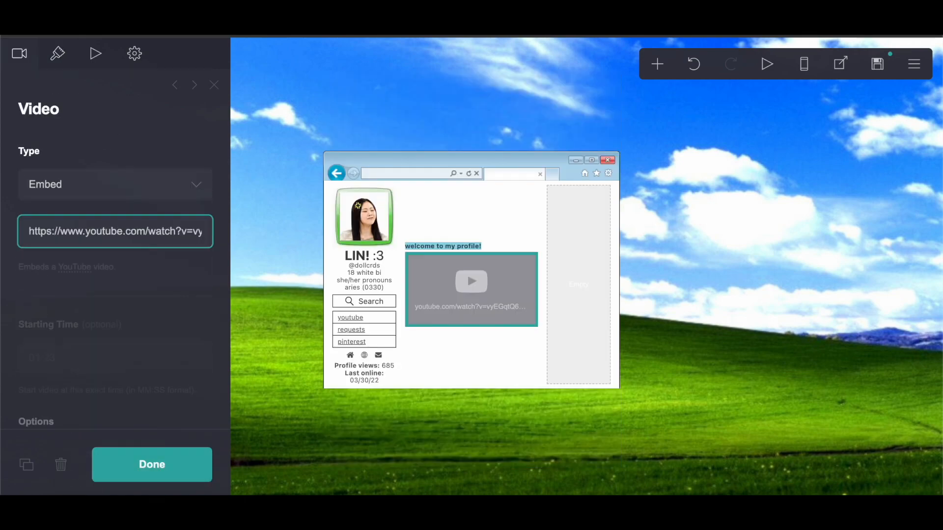
Step: Add a buttons element below the embedded video and open its appearance settings
{"action": "left_click", "coordinate": [652, 68]}
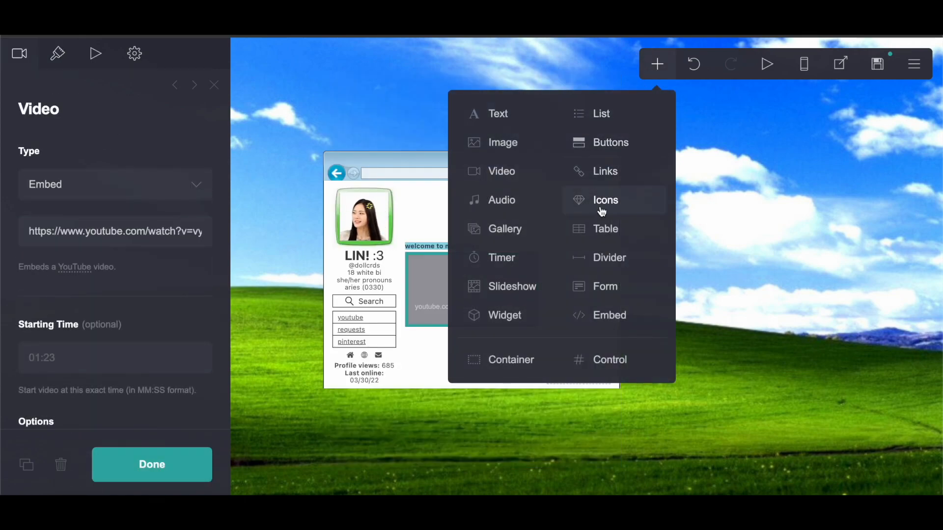
{"action": "left_click", "coordinate": [619, 140]}
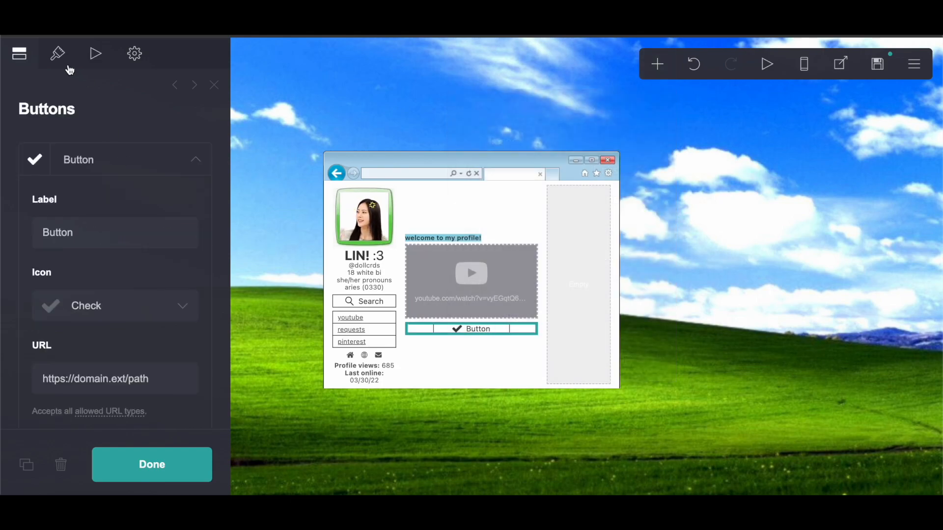
{"action": "left_click", "coordinate": [59, 55]}
Step: Set the new button's style to Solid and its content to Label Only
{"action": "scroll", "coordinate": [91, 212], "scroll_direction": "down", "scroll_amount": 3}
{"action": "scroll", "coordinate": [92, 213], "scroll_direction": "down", "scroll_amount": 1}
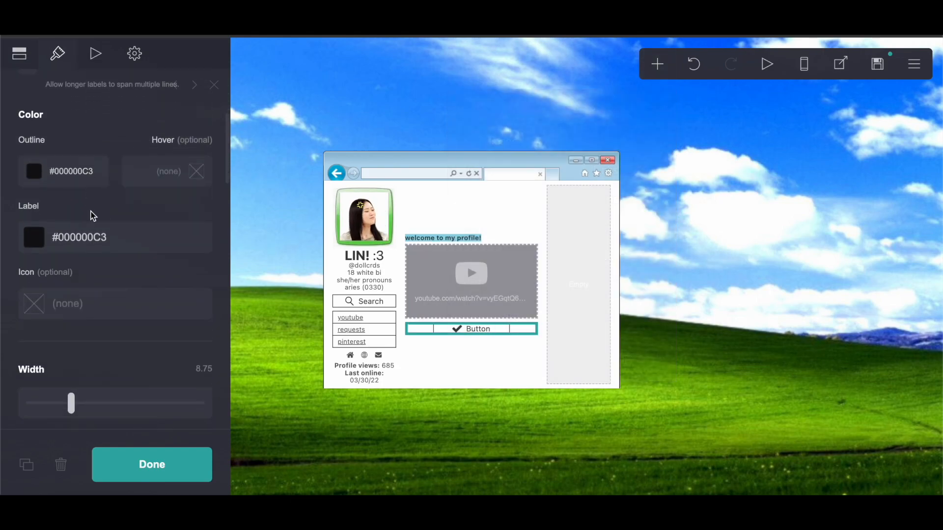
{"action": "scroll", "coordinate": [92, 216], "scroll_direction": "down", "scroll_amount": 2}
{"action": "scroll", "coordinate": [91, 213], "scroll_direction": "up", "scroll_amount": 3}
{"action": "scroll", "coordinate": [91, 212], "scroll_direction": "up", "scroll_amount": 2}
{"action": "left_click", "coordinate": [87, 140]}
{"action": "left_click", "coordinate": [90, 141]}
{"action": "left_click", "coordinate": [89, 184]}
{"action": "left_click", "coordinate": [89, 184]}
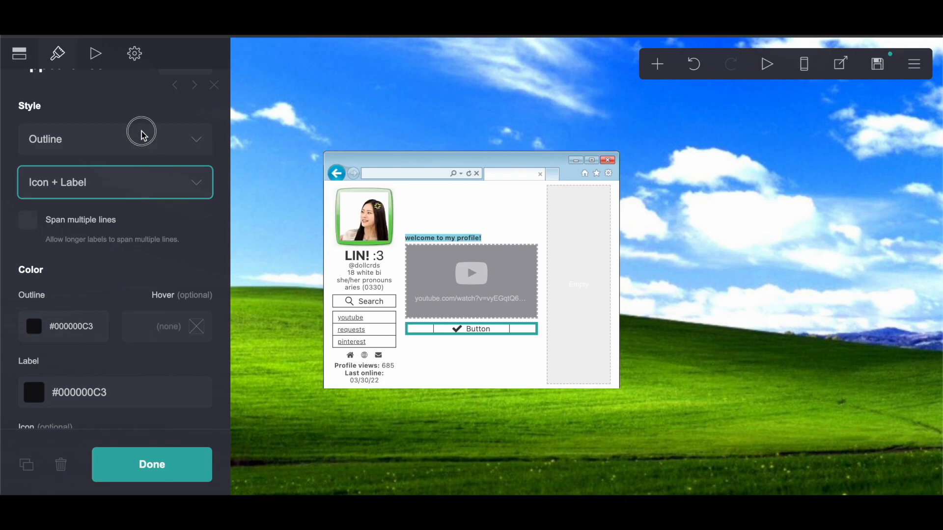
{"action": "left_click", "coordinate": [143, 135]}
{"action": "left_click", "coordinate": [141, 131]}
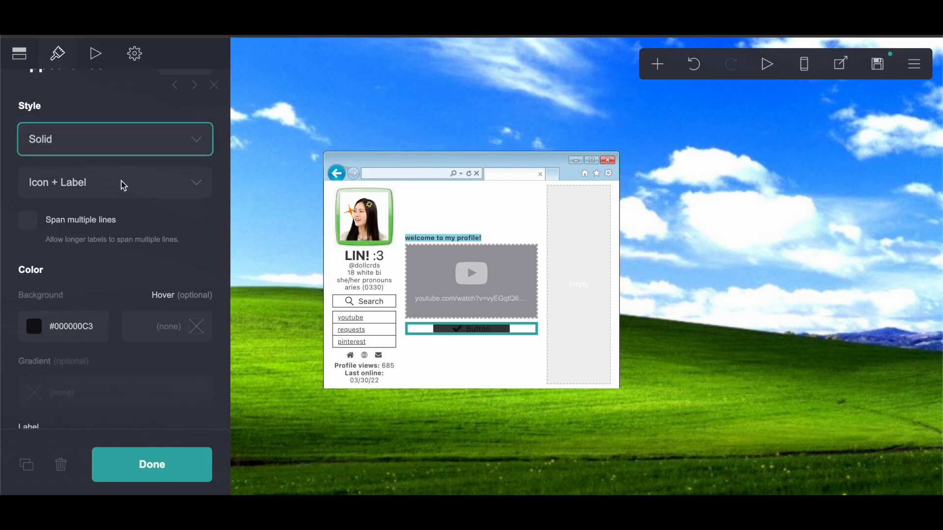
{"action": "left_click", "coordinate": [120, 183]}
{"action": "left_click", "coordinate": [120, 169]}
Step: Set the new button's gradient colour to #91D6E6 and its gradient angle to 0°
{"action": "scroll", "coordinate": [120, 169], "scroll_direction": "down", "scroll_amount": 3}
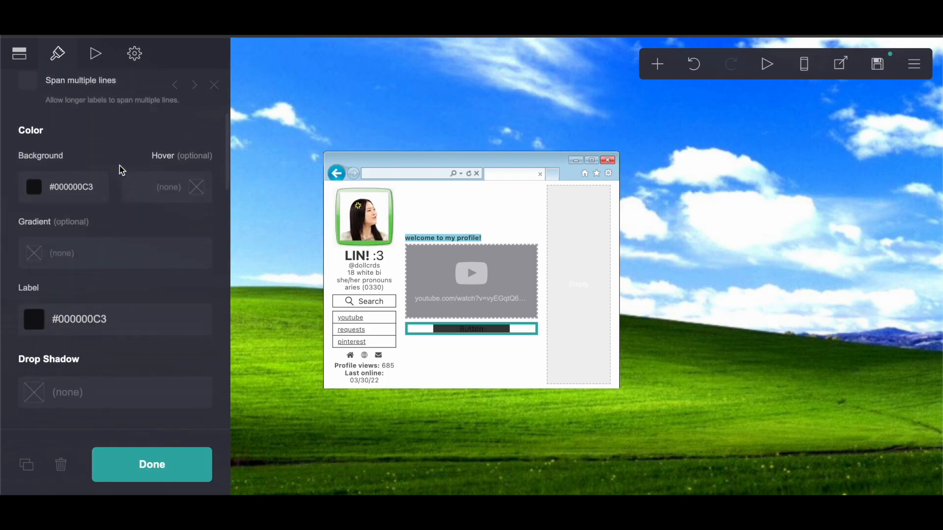
{"action": "left_click", "coordinate": [97, 251]}
{"action": "right_click", "coordinate": [96, 261]}
{"action": "left_click", "coordinate": [121, 357]}
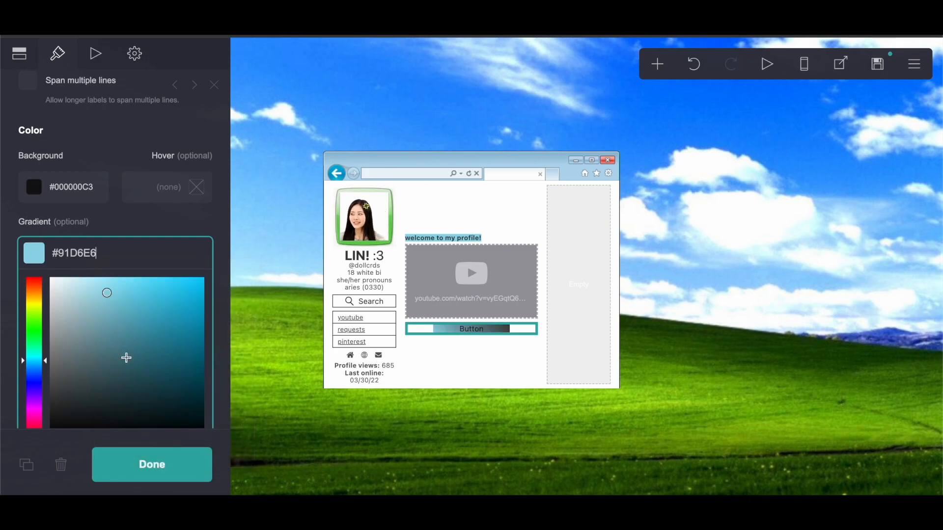
{"action": "left_click", "coordinate": [134, 221]}
{"action": "scroll", "coordinate": [182, 277], "scroll_direction": "down", "scroll_amount": 1}
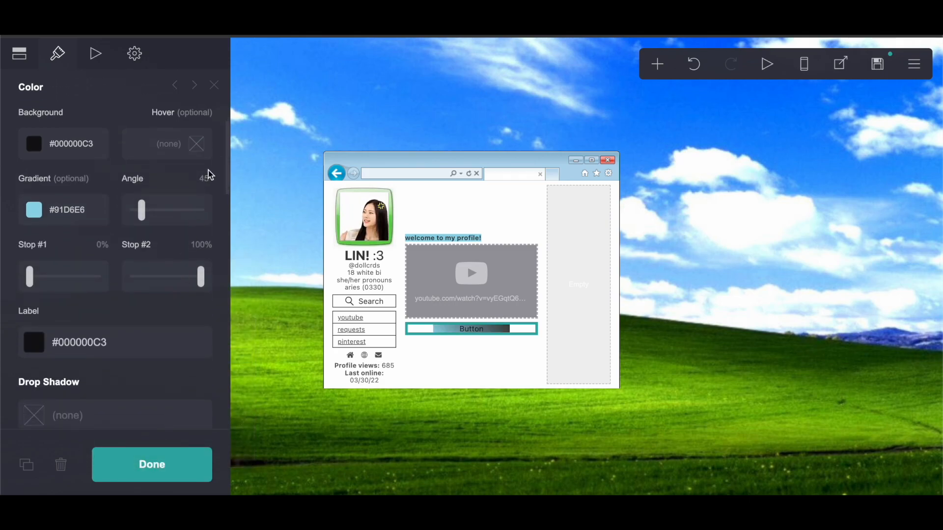
{"action": "type", "text": "0"}
{"action": "key", "text": "Return"}
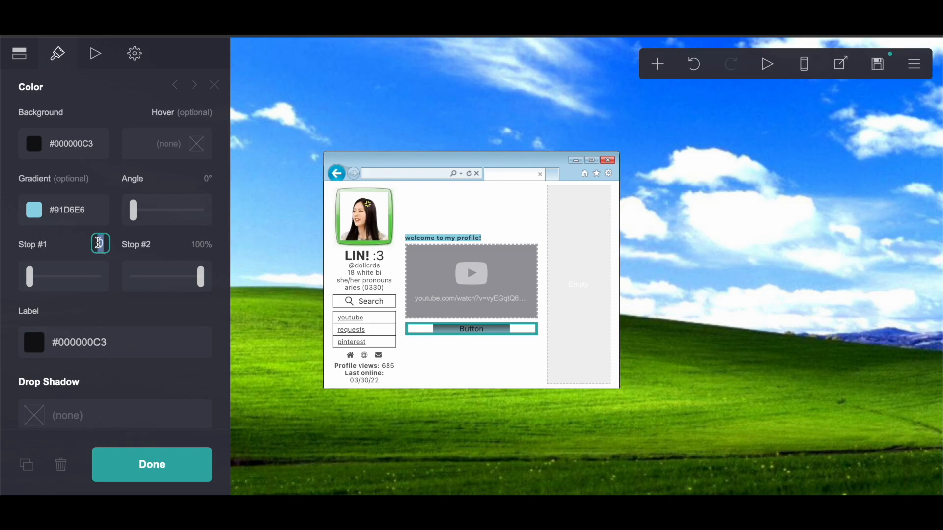
Step: Set the button gradient's first stop to 25% and its second stop to 80%
{"action": "left_click", "coordinate": [194, 243]}
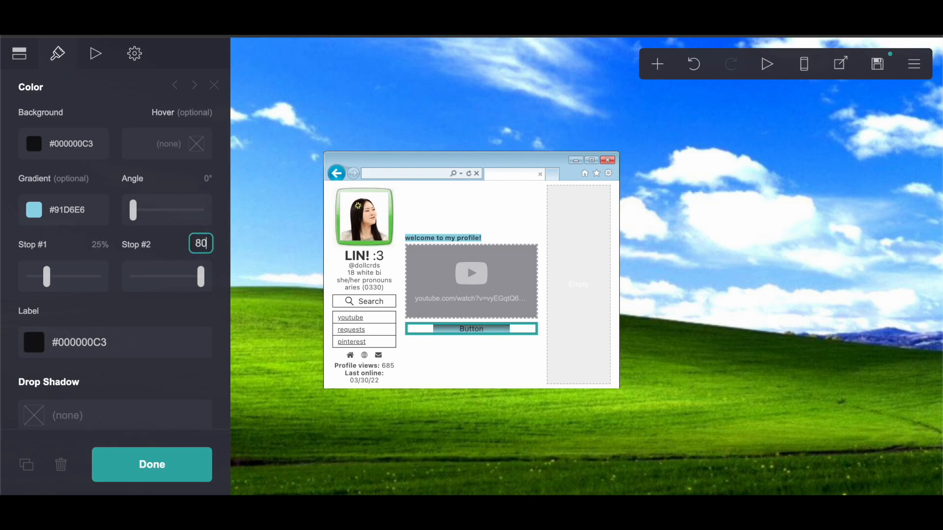
{"action": "key", "text": "Return"}
{"action": "left_click", "coordinate": [116, 344]}
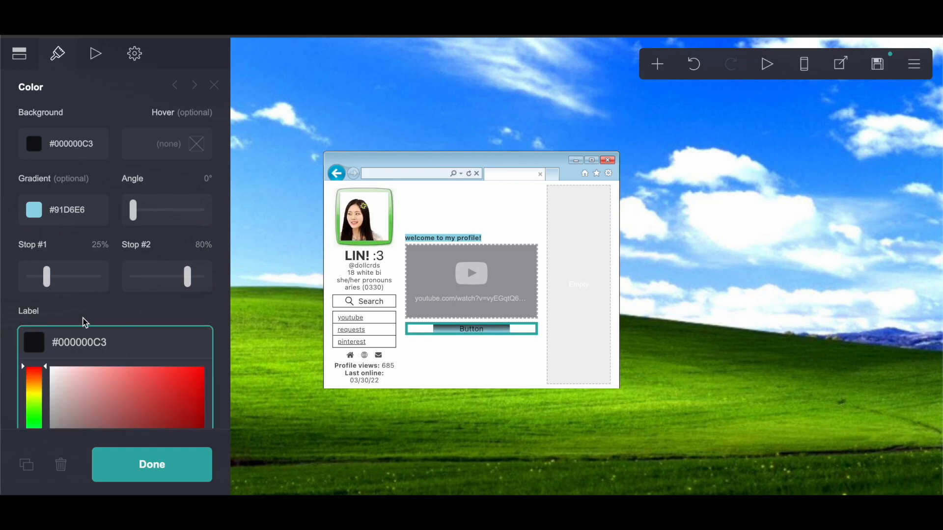
Step: Set the button's background colour to semi-transparent white #FFFFFFC3
{"action": "scroll", "coordinate": [83, 318], "scroll_direction": "down", "scroll_amount": 1}
{"action": "left_click", "coordinate": [105, 132]}
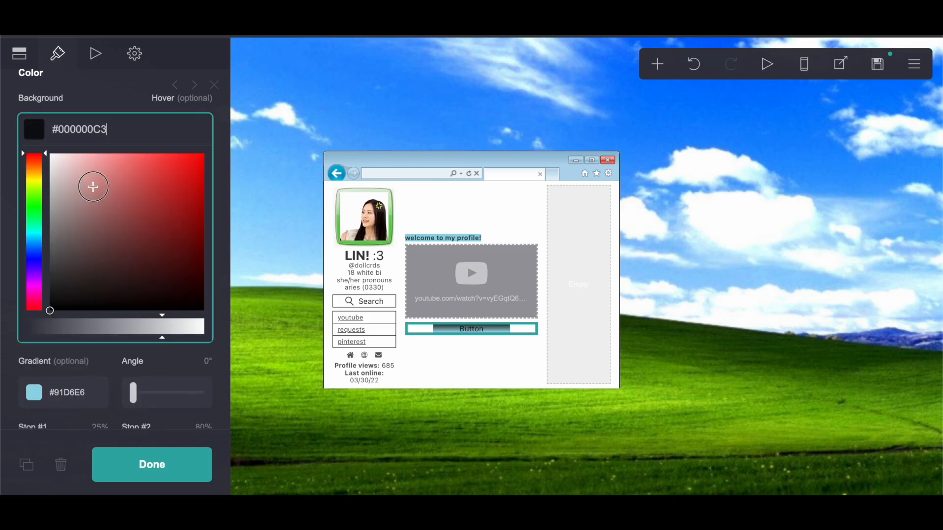
{"action": "left_click_drag", "start_coordinate": [91, 185], "coordinate": [5, 121]}
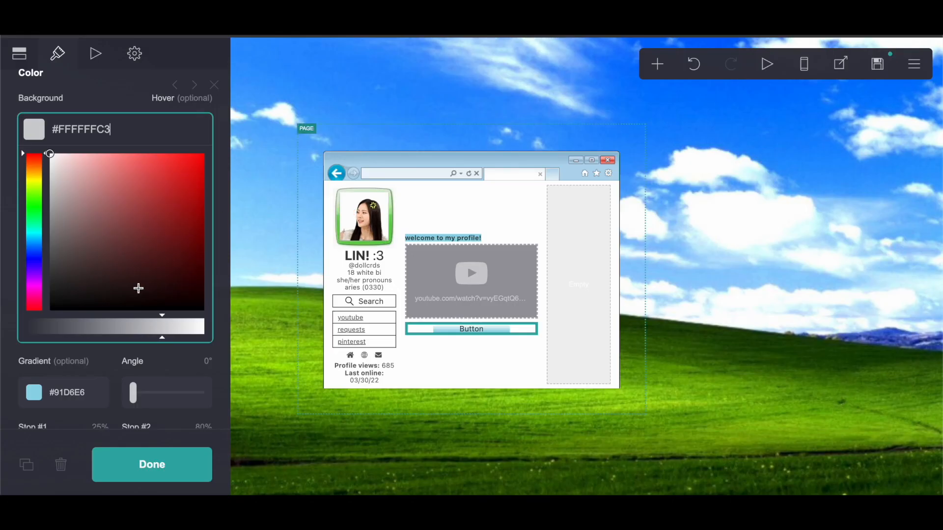
Step: Add a black #000000 drop shadow to the button
{"action": "scroll", "coordinate": [132, 302], "scroll_direction": "down", "scroll_amount": 10}
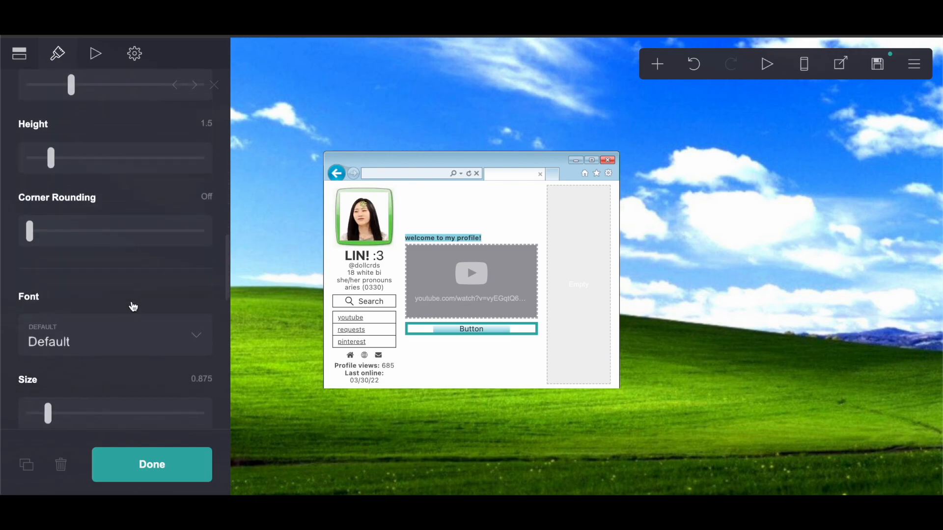
{"action": "scroll", "coordinate": [131, 302], "scroll_direction": "down", "scroll_amount": 10}
{"action": "scroll", "coordinate": [131, 301], "scroll_direction": "up", "scroll_amount": 2}
{"action": "scroll", "coordinate": [132, 302], "scroll_direction": "up", "scroll_amount": 8}
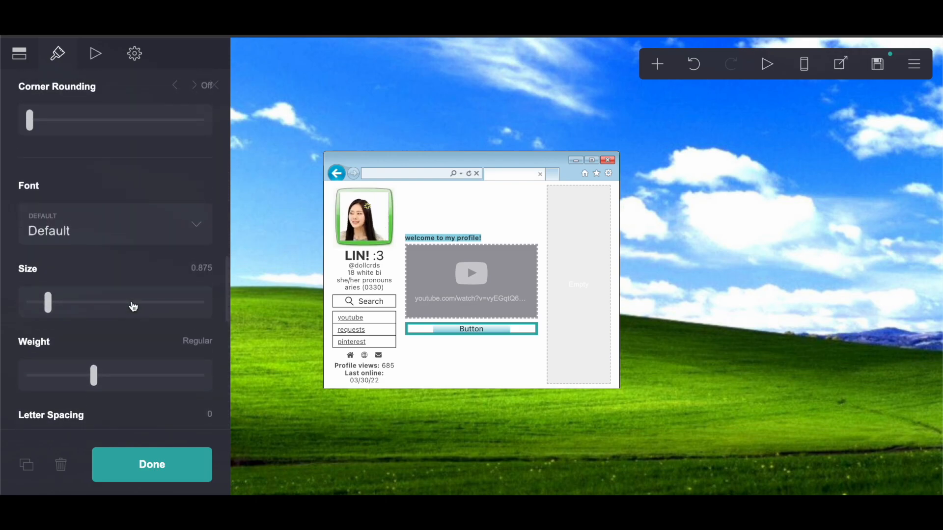
{"action": "scroll", "coordinate": [131, 301], "scroll_direction": "up", "scroll_amount": 4}
{"action": "left_click", "coordinate": [88, 248]}
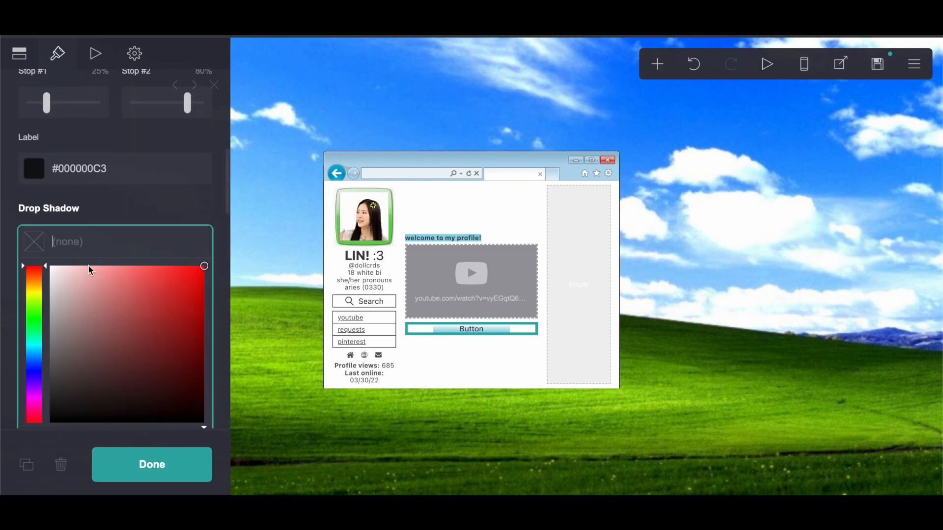
{"action": "left_click", "coordinate": [95, 220]}
Step: Set the drop shadow's angle to 0°, its distance to 0 and its blur to 0.125
{"action": "scroll", "coordinate": [95, 211], "scroll_direction": "down", "scroll_amount": 2}
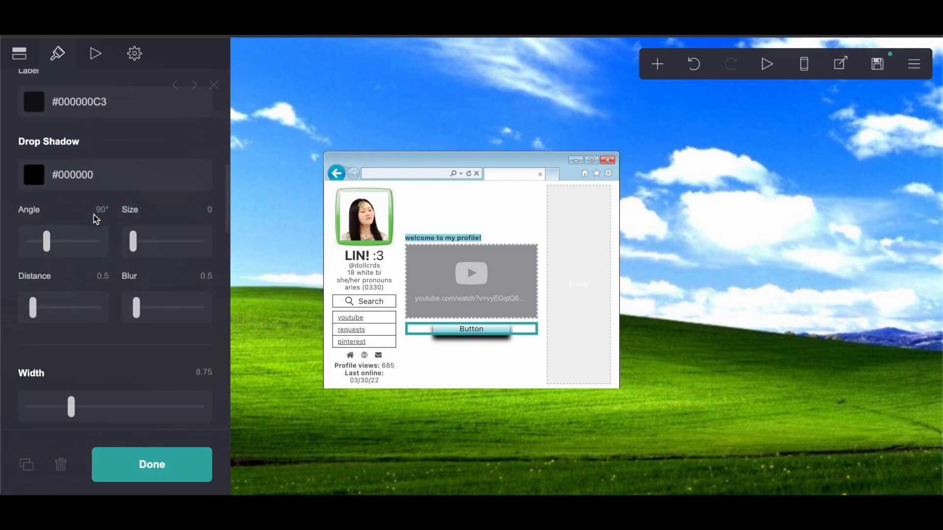
{"action": "left_click", "coordinate": [94, 258]}
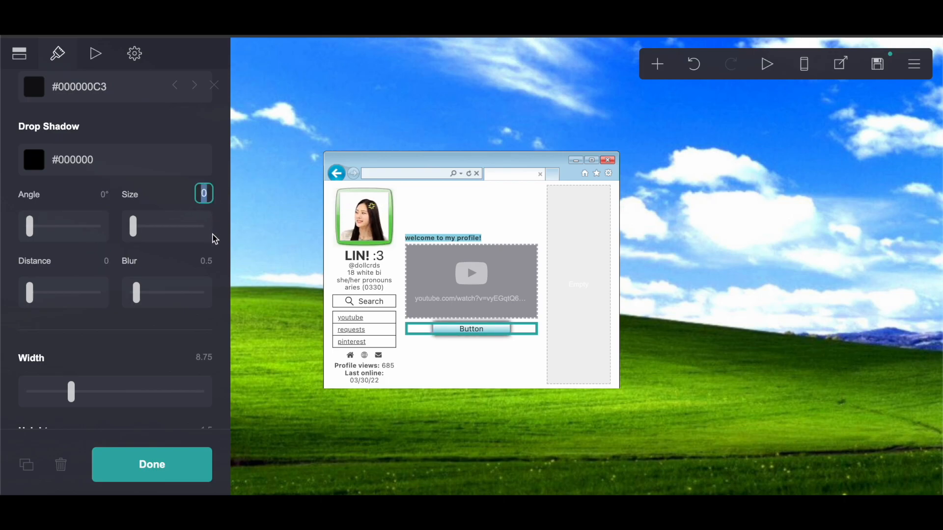
{"action": "type", "text": ".125"}
{"action": "key", "text": "Return"}
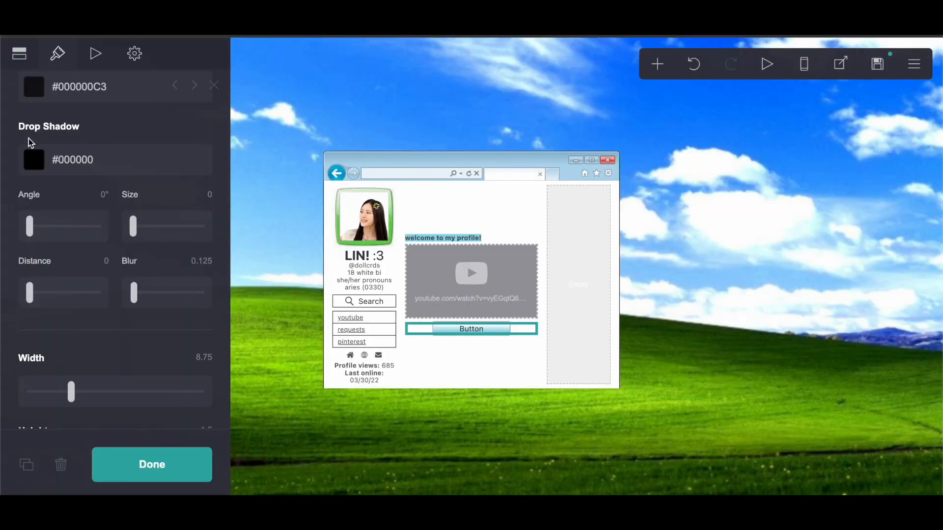
Step: Set the button's width to Max and check the remaining gradient button settings in the notes
{"action": "scroll", "coordinate": [42, 166], "scroll_direction": "up", "scroll_amount": 10}
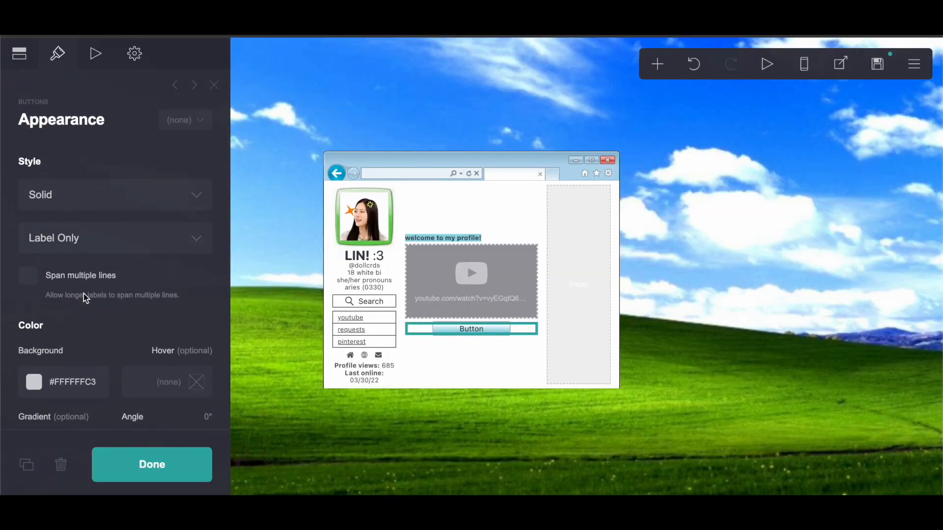
{"action": "scroll", "coordinate": [84, 294], "scroll_direction": "down", "scroll_amount": 3}
{"action": "scroll", "coordinate": [84, 294], "scroll_direction": "down", "scroll_amount": 8}
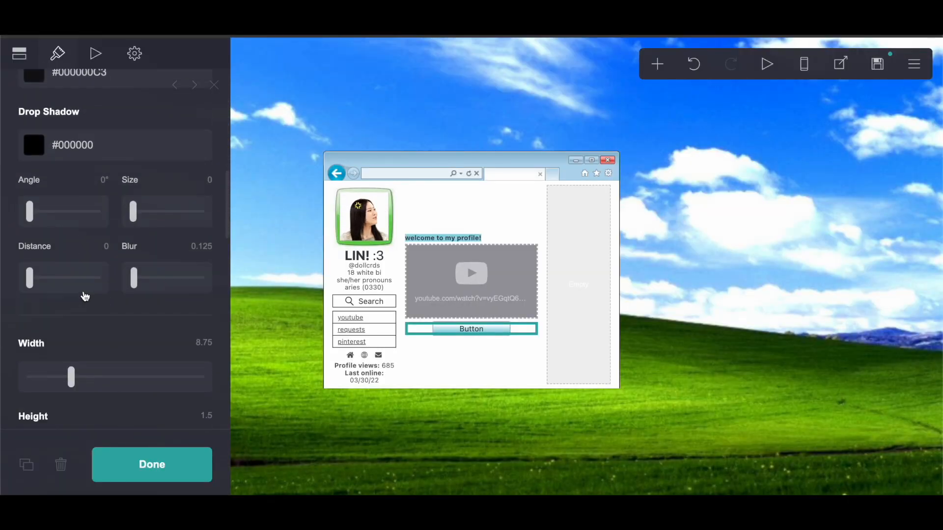
{"action": "left_click_drag", "start_coordinate": [71, 306], "coordinate": [202, 310]}
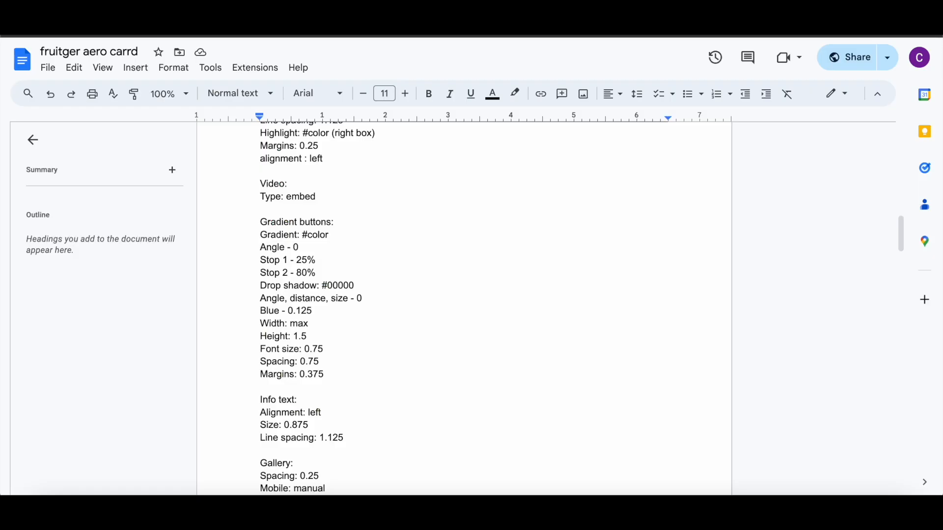
{"action": "left_click", "coordinate": [484, 5]}
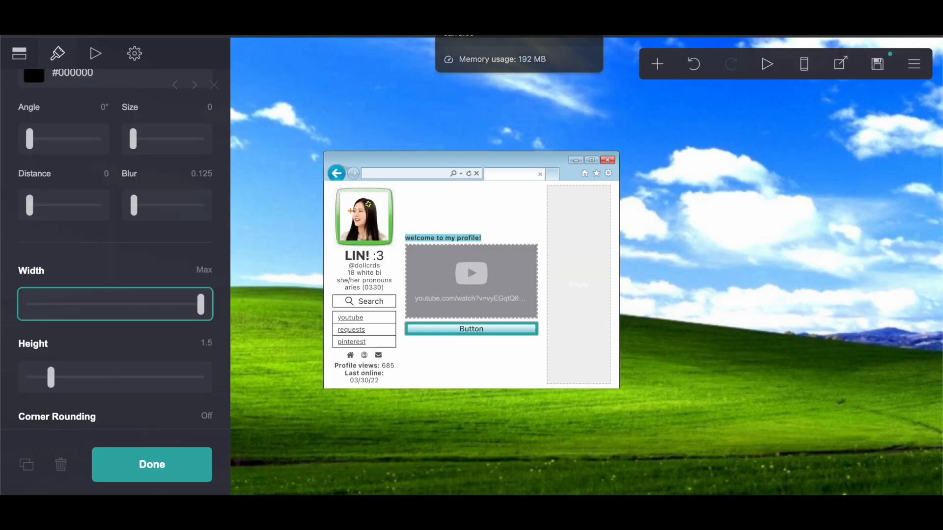
Step: Set the button's font size to 0.75 and go through its remaining appearance settings
{"action": "scroll", "coordinate": [109, 304], "scroll_direction": "down", "scroll_amount": 6}
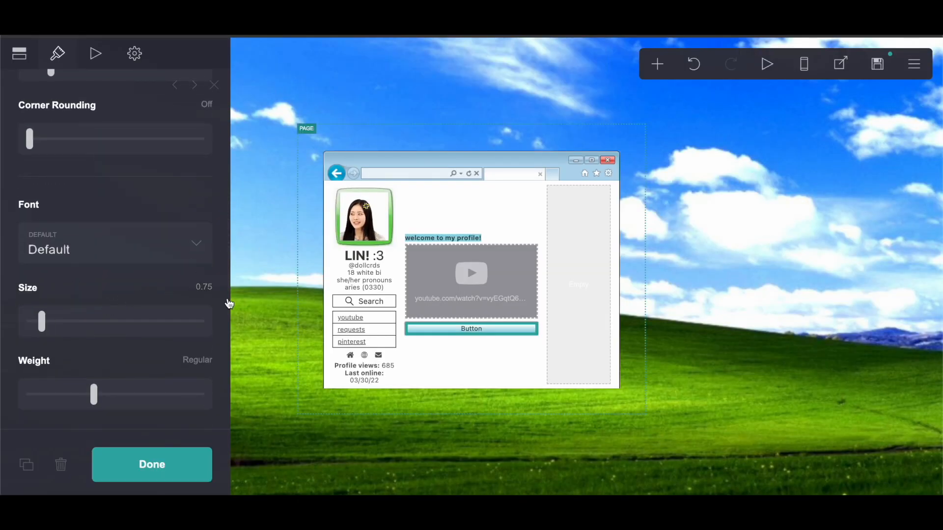
{"action": "scroll", "coordinate": [94, 329], "scroll_direction": "down", "scroll_amount": 5}
{"action": "scroll", "coordinate": [93, 329], "scroll_direction": "up", "scroll_amount": 2}
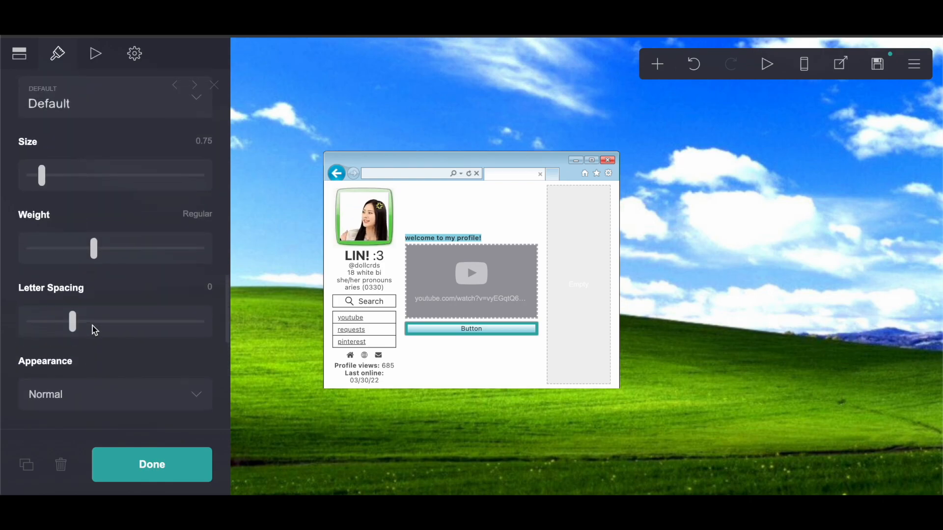
{"action": "scroll", "coordinate": [93, 329], "scroll_direction": "down", "scroll_amount": 4}
{"action": "scroll", "coordinate": [163, 341], "scroll_direction": "down", "scroll_amount": 2}
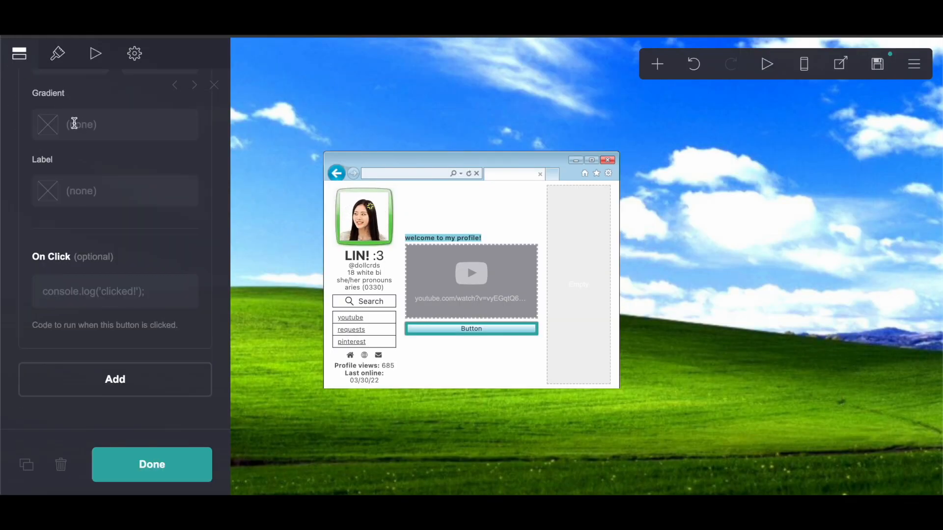
Step: Change the button's label to "read this first!"
{"action": "scroll", "coordinate": [75, 120], "scroll_direction": "up", "scroll_amount": 10}
{"action": "double_click", "coordinate": [37, 227]}
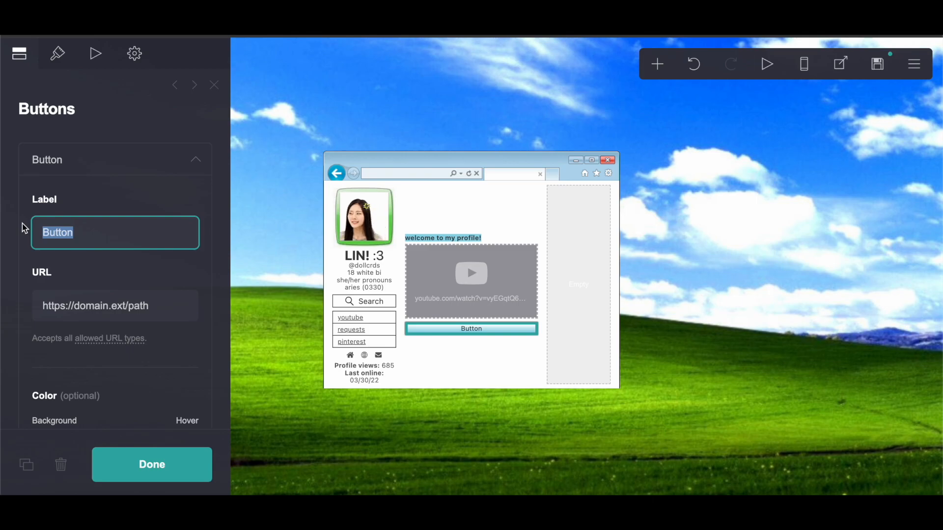
{"action": "type", "text": "rea"}
{"action": "left_click", "coordinate": [138, 268]}
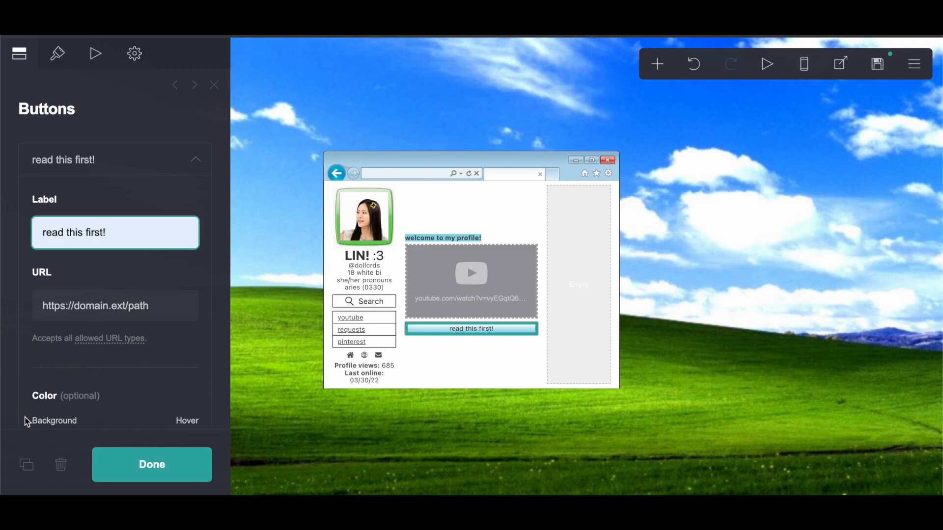
Step: Duplicate the "read this first!" button and label the copy "note about copies!!!"
{"action": "left_click", "coordinate": [30, 467]}
{"action": "triple_click", "coordinate": [35, 233]}
{"action": "type", "text": "n"}
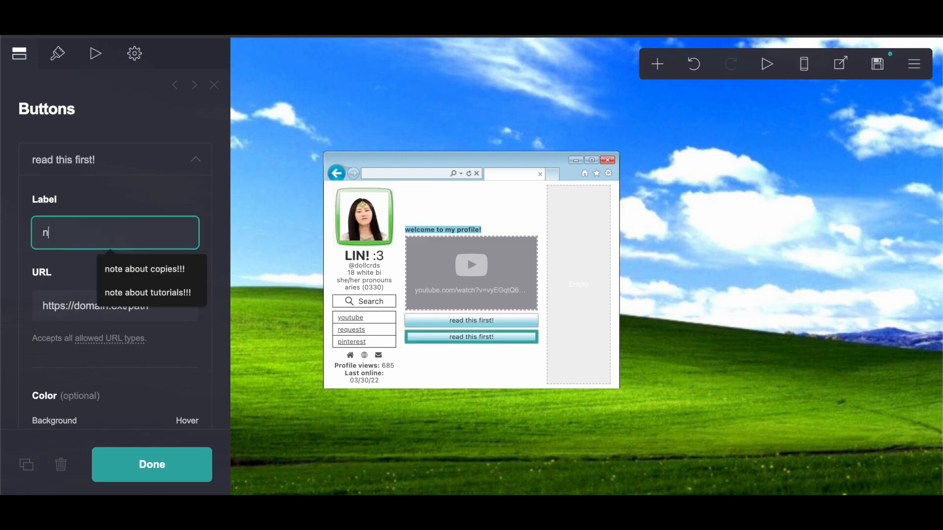
{"action": "type", "text": "ote about copies!!!"}
{"action": "left_click", "coordinate": [141, 269]}
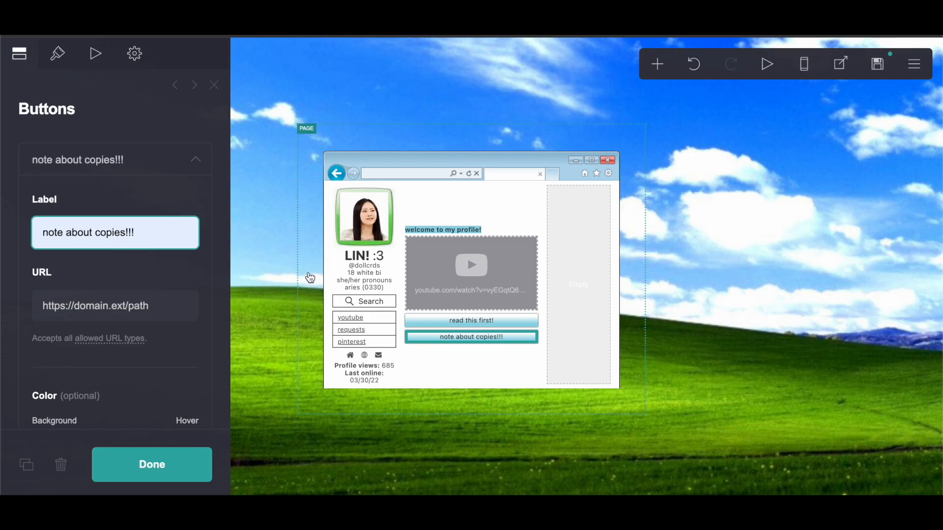
Step: Duplicate the "welcome to my profile!" text and place the copy between the two gradient buttons
{"action": "left_click", "coordinate": [478, 228]}
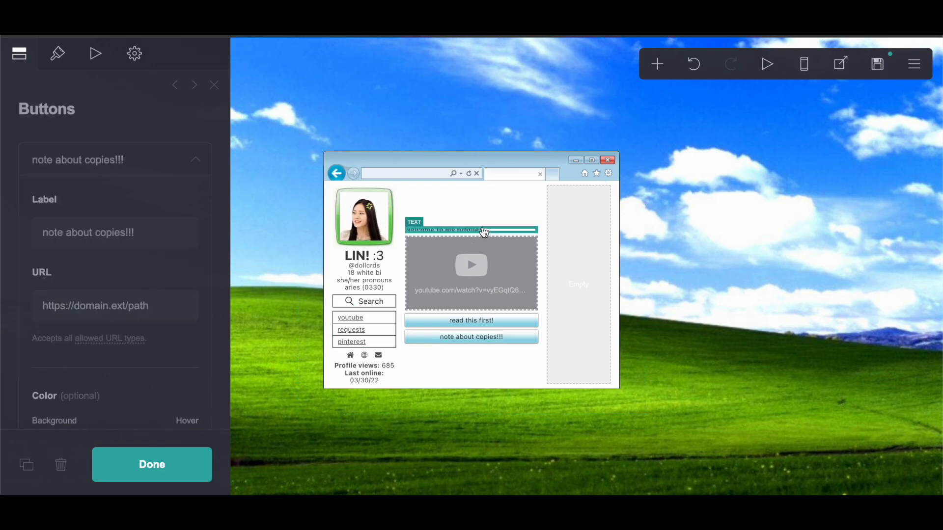
{"action": "left_click", "coordinate": [26, 464]}
{"action": "left_click_drag", "start_coordinate": [410, 208], "coordinate": [391, 213]}
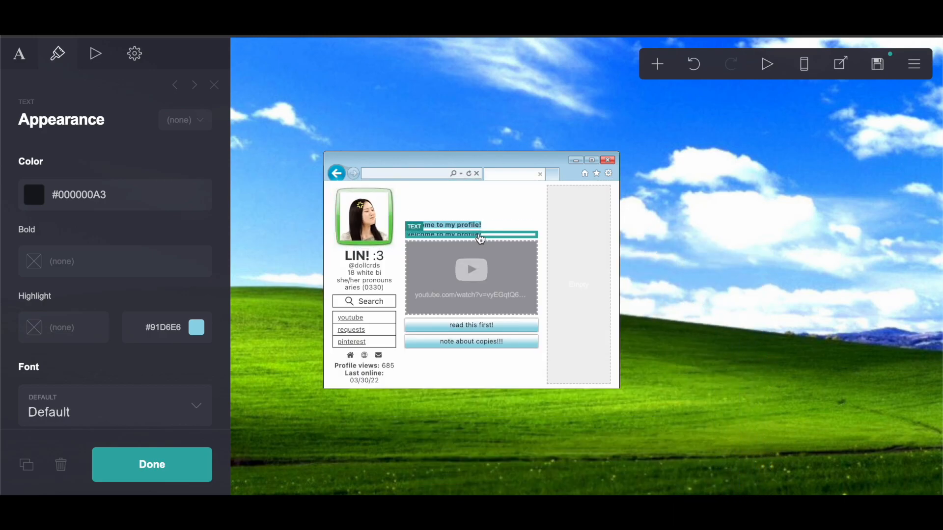
{"action": "left_click_drag", "start_coordinate": [481, 239], "coordinate": [507, 339]}
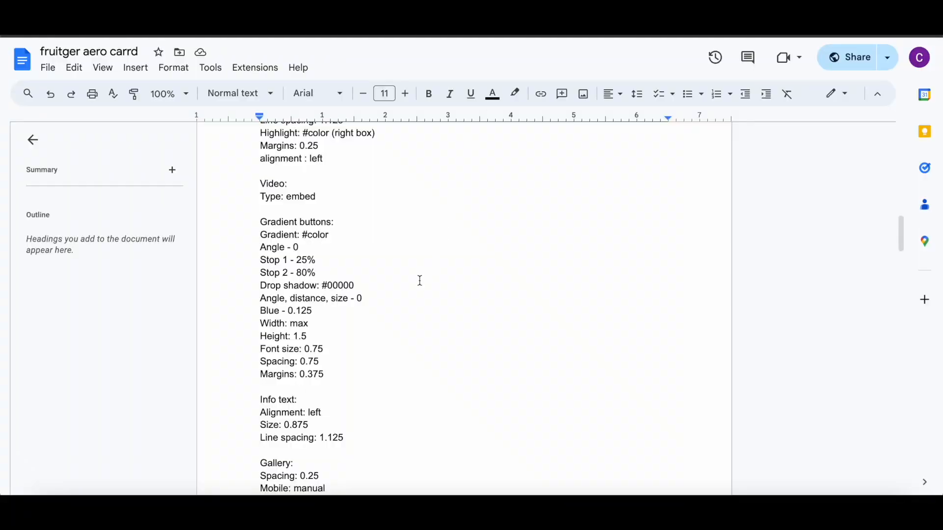
Step: Check the info text settings in the notes and set the duplicated text's size to 0.875
{"action": "scroll", "coordinate": [420, 280], "scroll_direction": "down", "scroll_amount": 2}
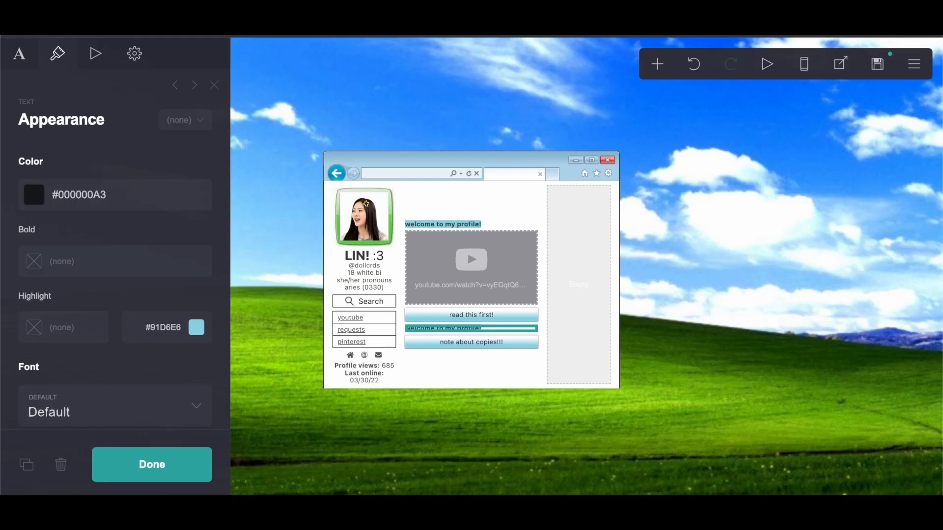
{"action": "scroll", "coordinate": [94, 264], "scroll_direction": "down", "scroll_amount": 5}
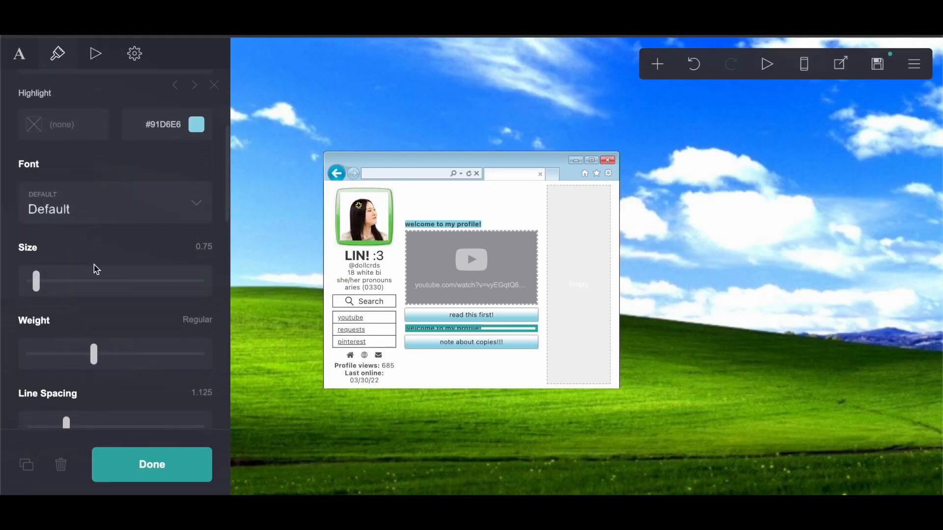
{"action": "left_click", "coordinate": [199, 178]}
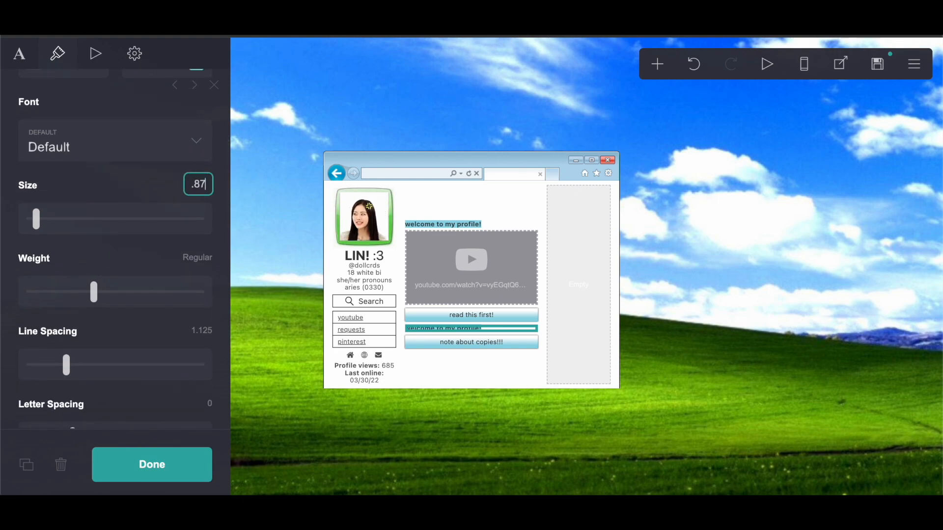
{"action": "key", "text": "Return"}
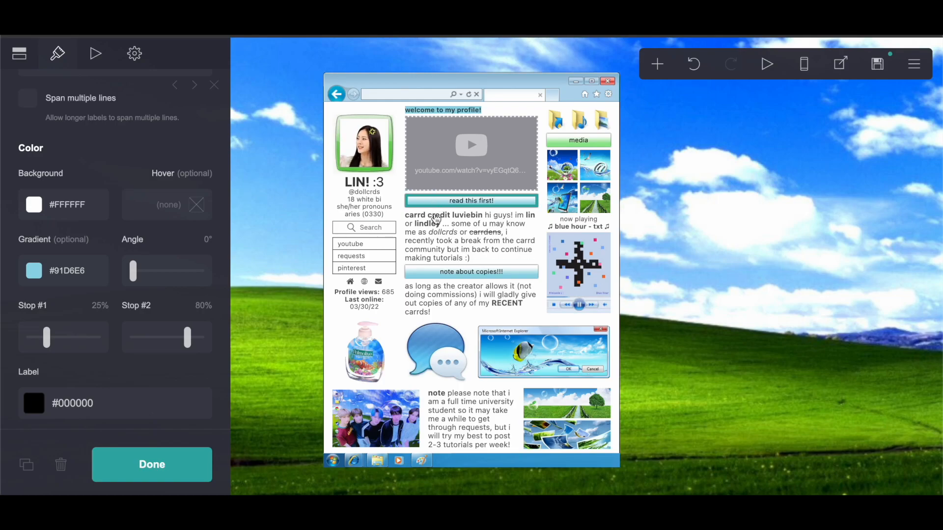
Step: Copy the whole introduction paragraph below the "read this first!" button in the reference carrd
{"action": "left_click", "coordinate": [471, 235]}
{"action": "left_click", "coordinate": [20, 53]}
{"action": "left_click", "coordinate": [177, 270]}
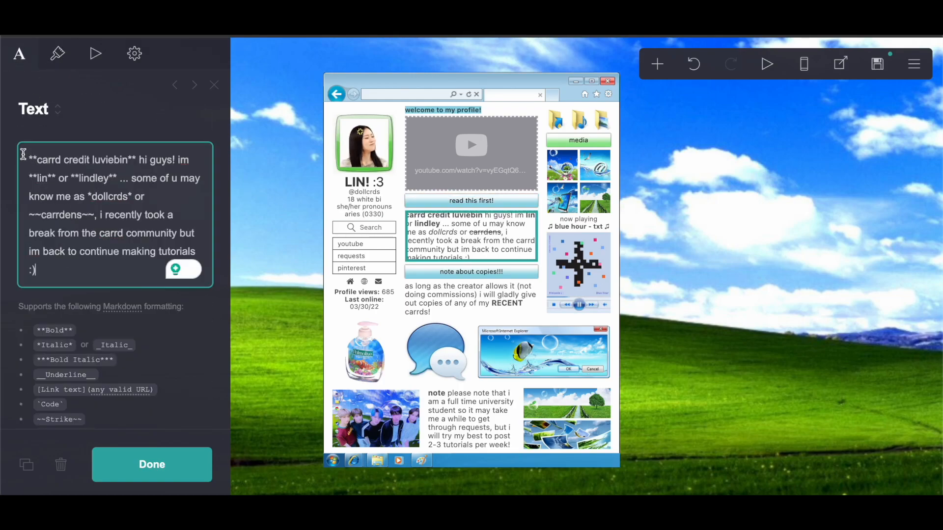
{"action": "key", "text": "super+a"}
{"action": "right_click", "coordinate": [97, 229]}
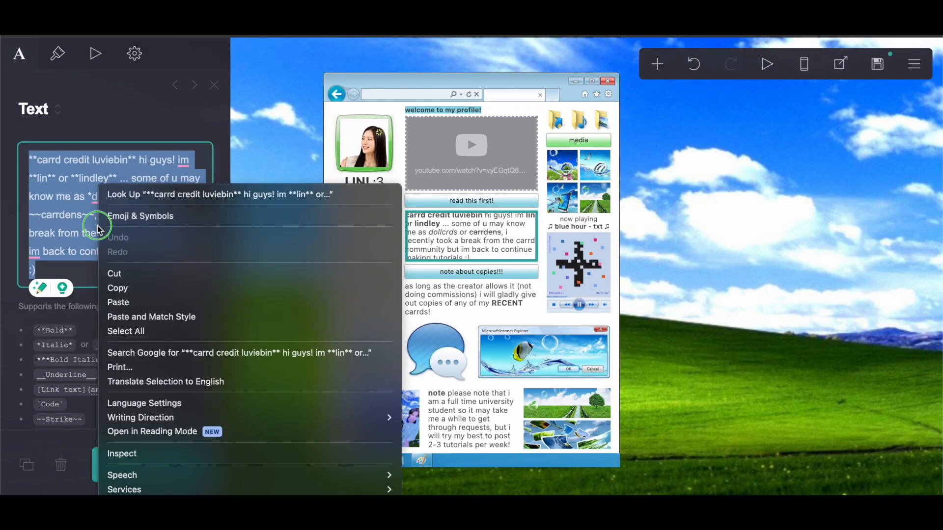
{"action": "left_click", "coordinate": [130, 289]}
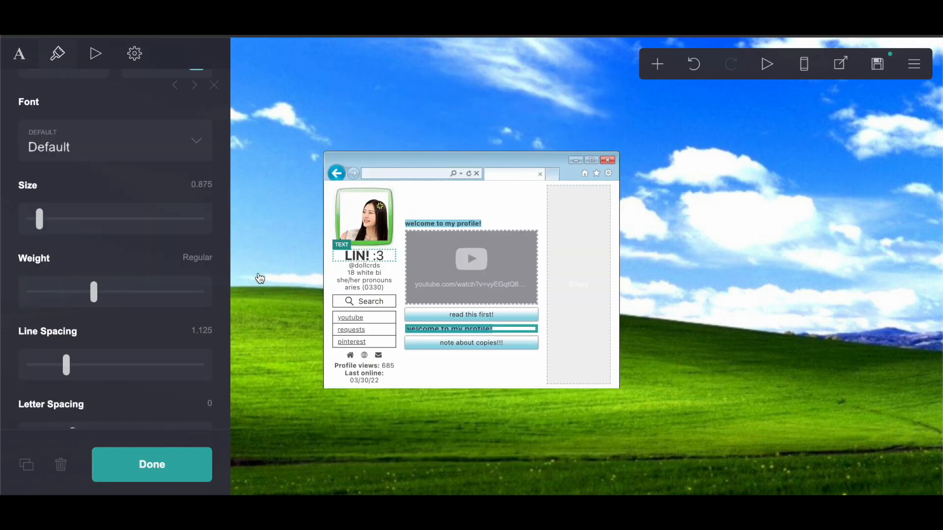
Step: Replace the duplicated heading's text with the copied introduction, and place a duplicate of it below the "note about copies!!!" button
{"action": "left_click", "coordinate": [16, 63]}
{"action": "scroll", "coordinate": [39, 120], "scroll_direction": "up", "scroll_amount": 1}
{"action": "left_click_drag", "start_coordinate": [30, 141], "coordinate": [264, 149]}
{"action": "right_click", "coordinate": [131, 143]}
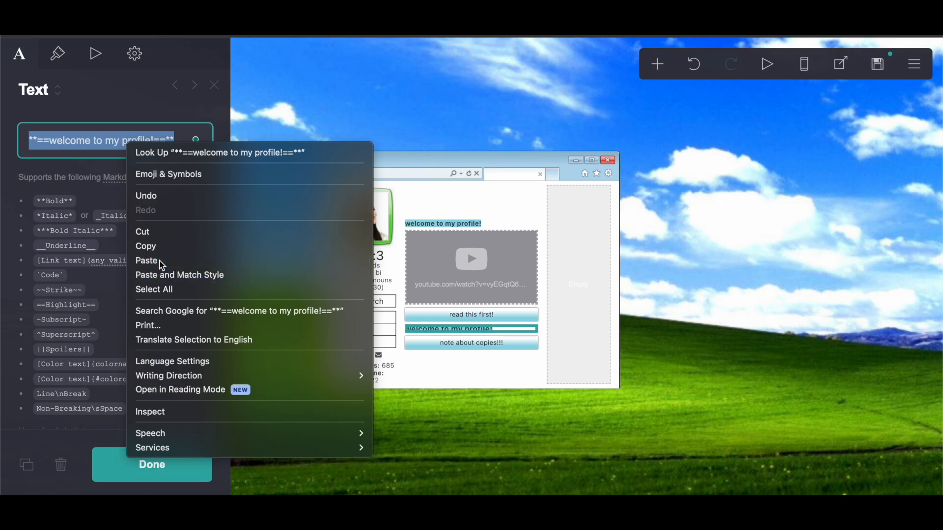
{"action": "left_click", "coordinate": [159, 259]}
{"action": "left_click", "coordinate": [26, 464]}
{"action": "left_click_drag", "start_coordinate": [439, 339], "coordinate": [471, 396]}
Step: Copy the whole paragraph below the "note about copies!!!" button in the reference carrd
{"action": "key", "text": "ctrl+a"}
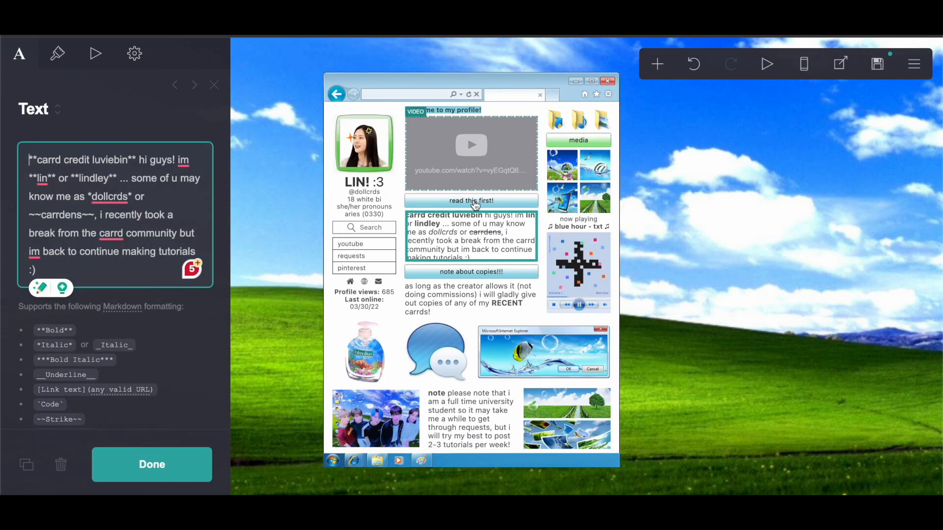
{"action": "key", "text": "ctrl+v"}
{"action": "left_click_drag", "start_coordinate": [30, 158], "coordinate": [109, 214]}
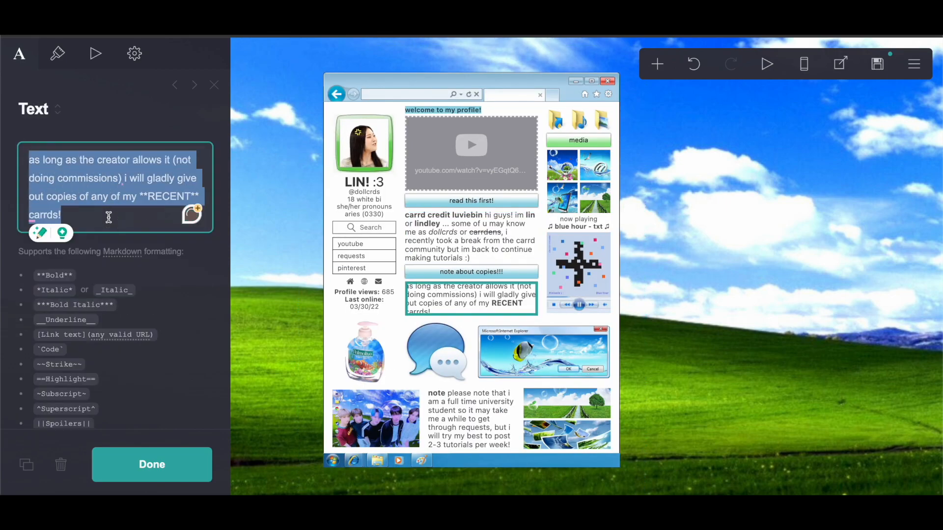
{"action": "right_click", "coordinate": [82, 215]}
{"action": "left_click", "coordinate": [119, 285]}
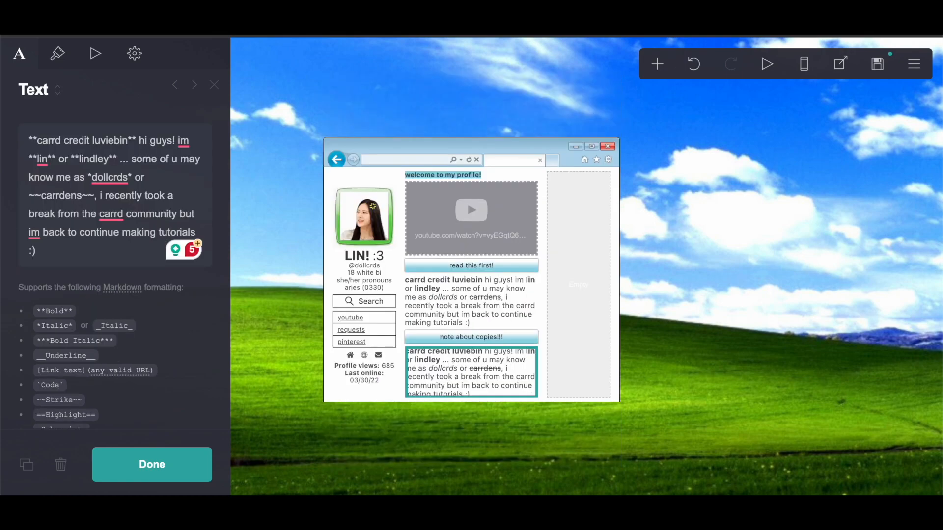
Step: Replace the duplicated text below the "note about copies!!!" button with the copied paragraph about giving out copies
{"action": "left_click_drag", "start_coordinate": [32, 150], "coordinate": [127, 311]}
{"action": "right_click", "coordinate": [78, 187]}
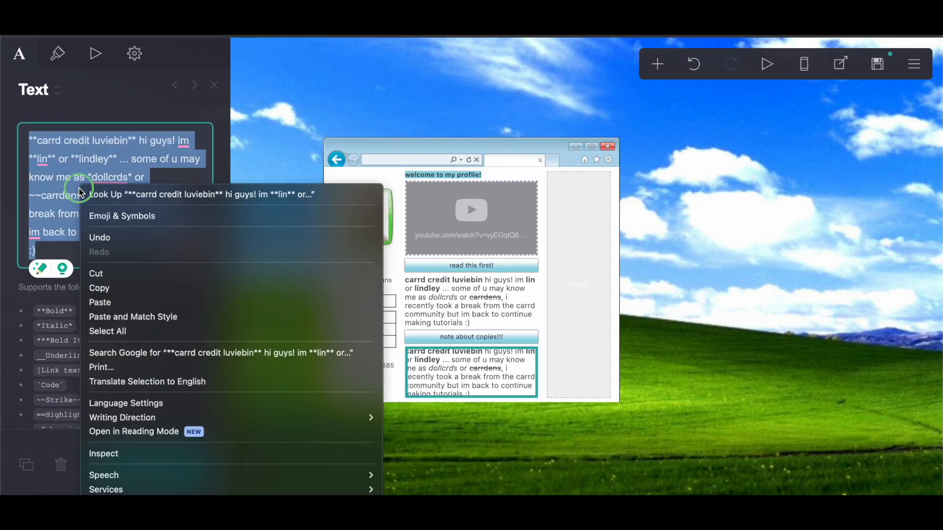
{"action": "left_click", "coordinate": [102, 305]}
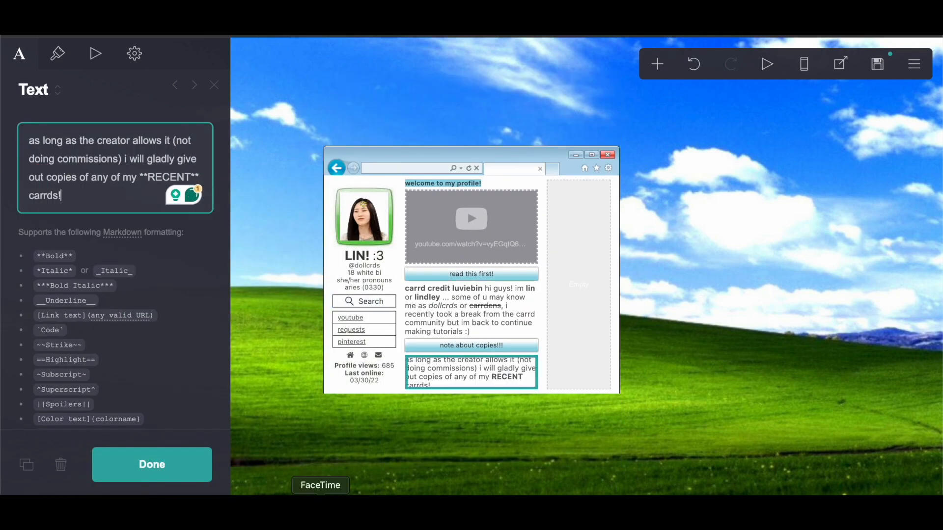
Step: Add an image element and place it in the empty third column
{"action": "left_click", "coordinate": [657, 64]}
{"action": "left_click", "coordinate": [489, 154]}
{"action": "left_click_drag", "start_coordinate": [484, 438], "coordinate": [591, 247]}
Step: Upload the three-folder picture image10.jpeg to the new image element, uncropped
{"action": "left_click", "coordinate": [162, 206]}
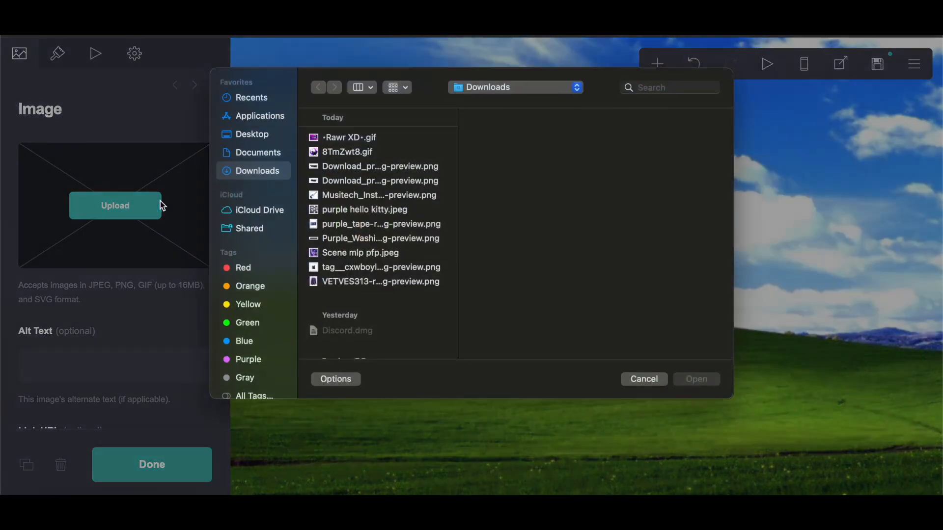
{"action": "scroll", "coordinate": [406, 292], "scroll_direction": "down", "scroll_amount": 5}
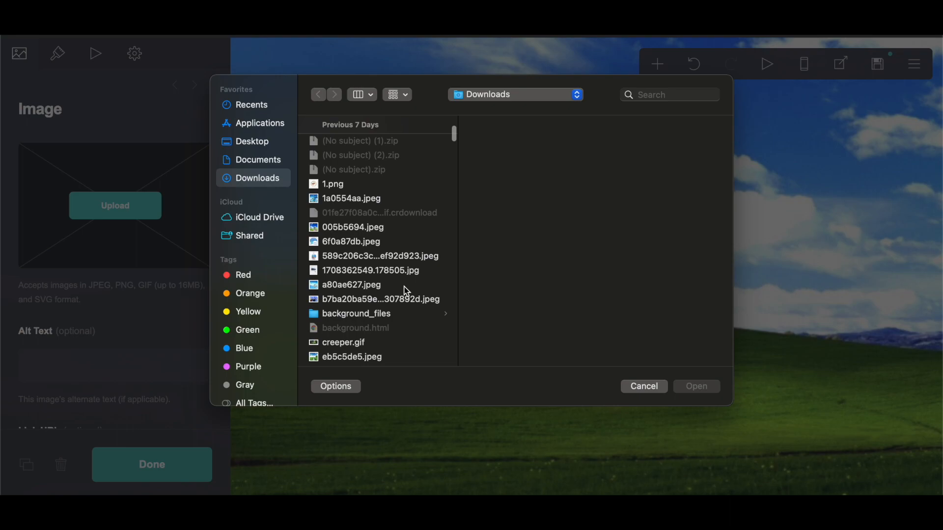
{"action": "scroll", "coordinate": [406, 292], "scroll_direction": "down", "scroll_amount": 5}
{"action": "scroll", "coordinate": [406, 291], "scroll_direction": "down", "scroll_amount": 1}
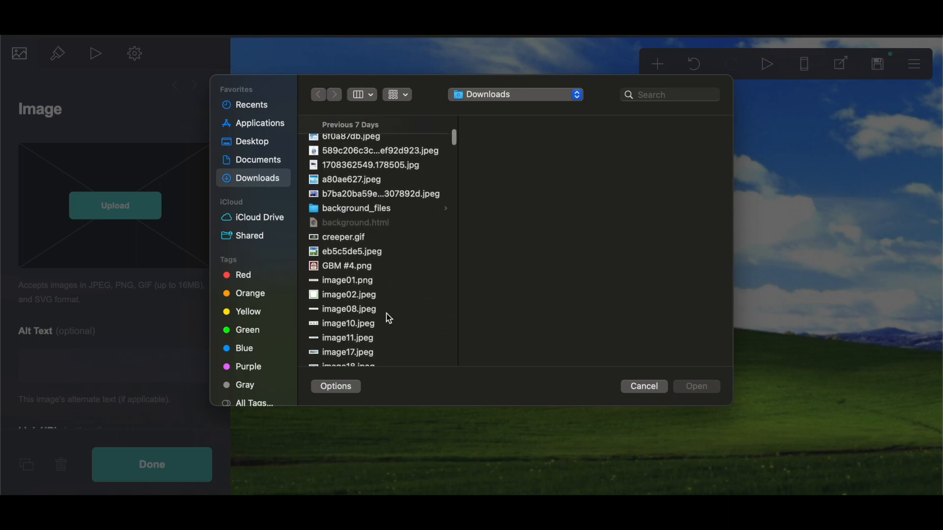
{"action": "left_click", "coordinate": [375, 325]}
{"action": "left_click", "coordinate": [680, 387]}
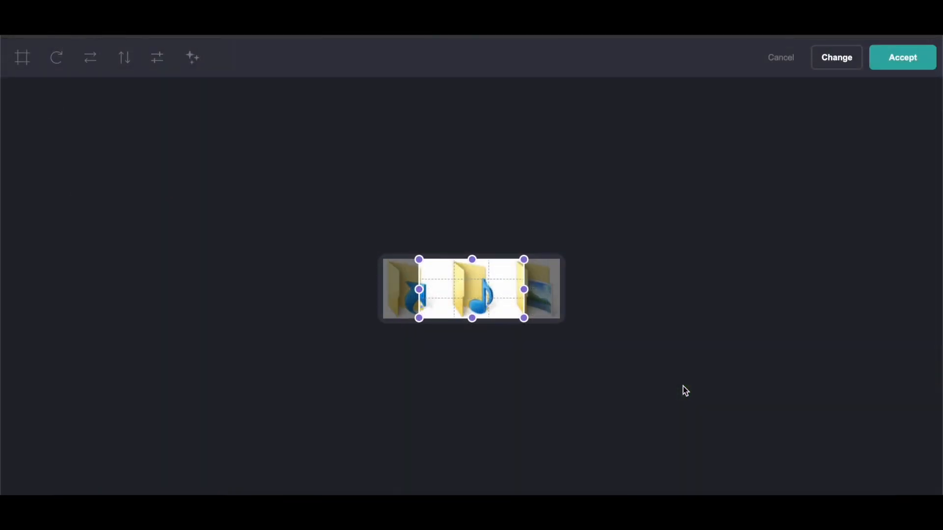
{"action": "left_click", "coordinate": [14, 55]}
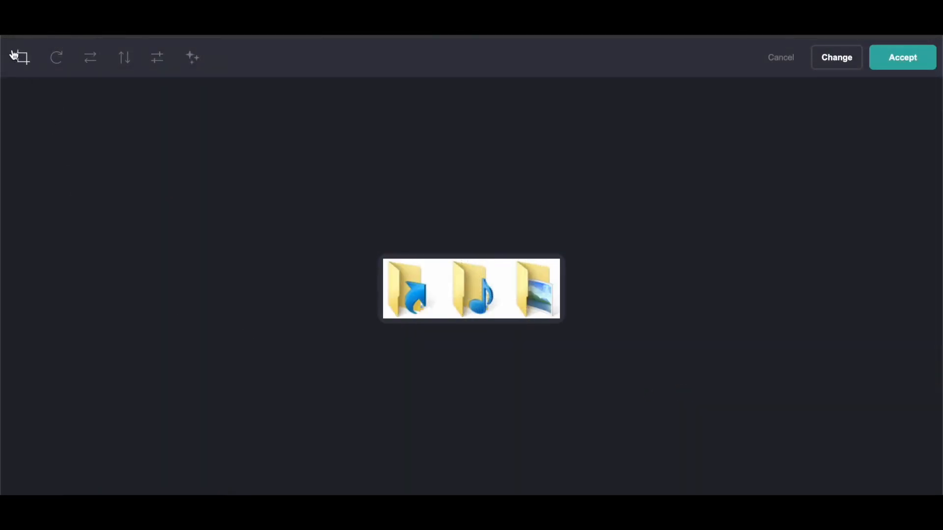
{"action": "left_click", "coordinate": [914, 73]}
Step: Duplicate the "read this first!" button and place the copy below the folder image in the third column
{"action": "left_click", "coordinate": [494, 276]}
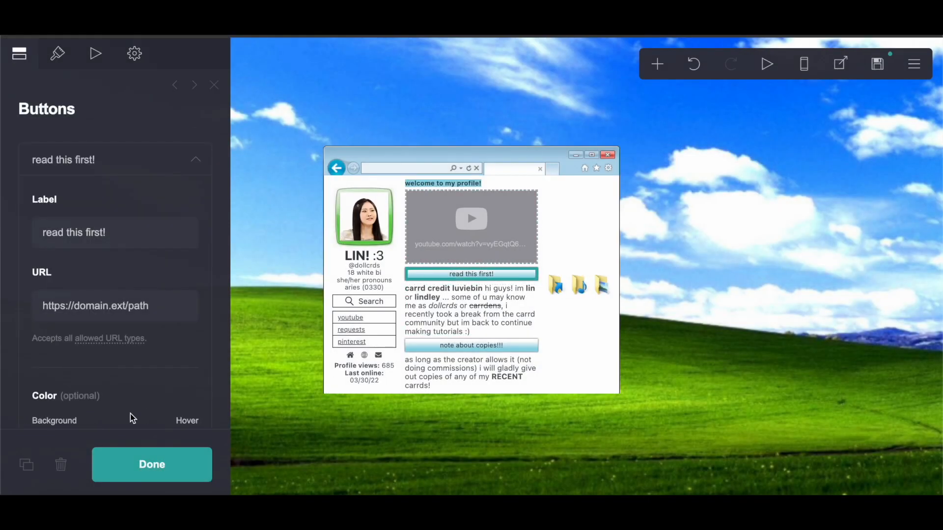
{"action": "left_click", "coordinate": [27, 464]}
{"action": "left_click_drag", "start_coordinate": [474, 284], "coordinate": [591, 301]}
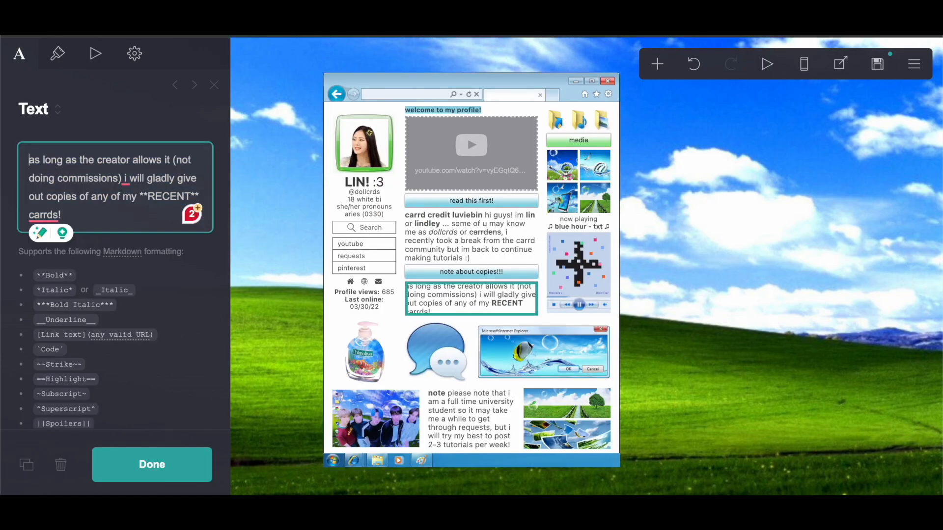
Step: Copy the gradient color value 93E691 from the green "media" button in the reference carrd
{"action": "left_click", "coordinate": [590, 141]}
{"action": "scroll", "coordinate": [90, 275], "scroll_direction": "down", "scroll_amount": 5}
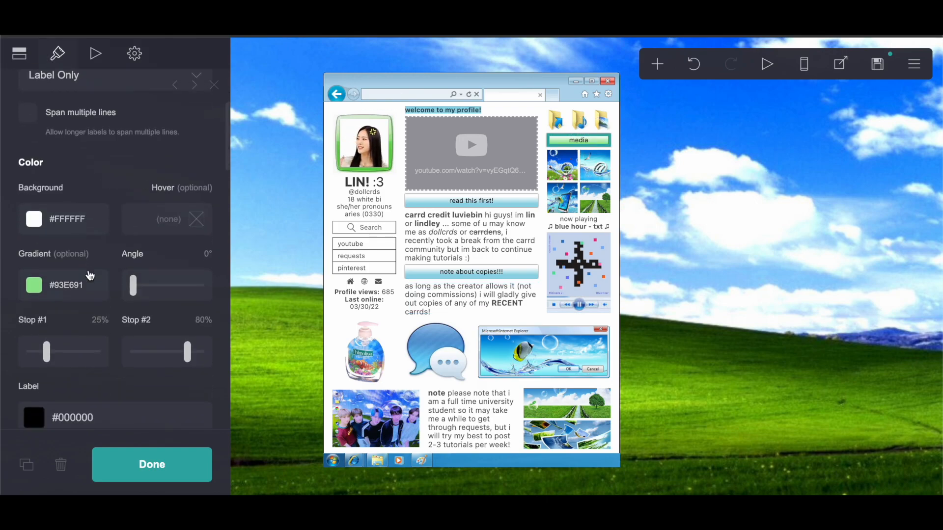
{"action": "left_click_drag", "start_coordinate": [99, 225], "coordinate": [58, 226]}
{"action": "right_click", "coordinate": [59, 225]}
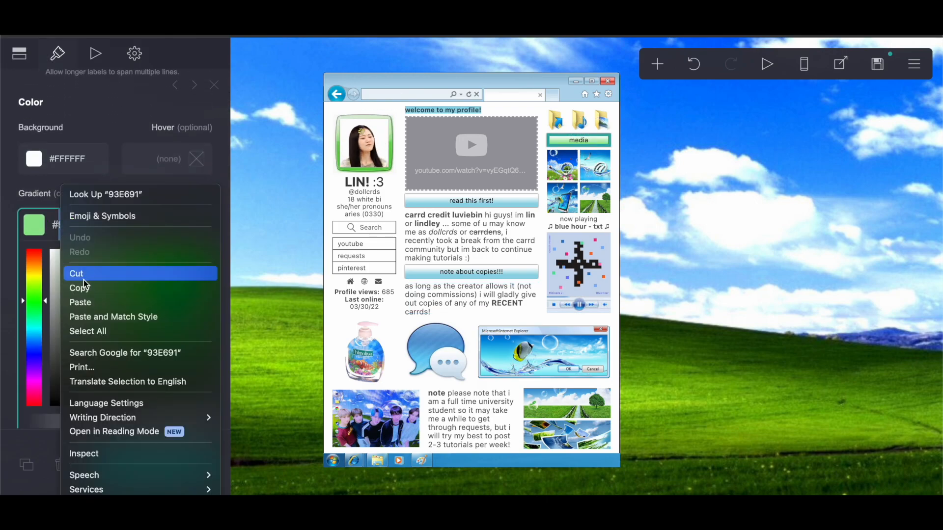
{"action": "left_click", "coordinate": [79, 288]}
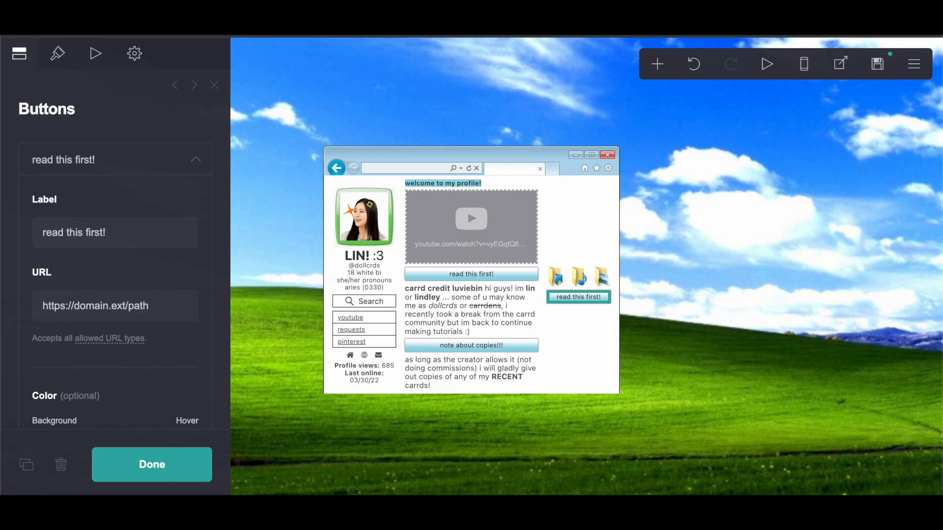
Step: Replace the duplicated button's gradient color with the copied value 93E691
{"action": "scroll", "coordinate": [122, 252], "scroll_direction": "down", "scroll_amount": 3}
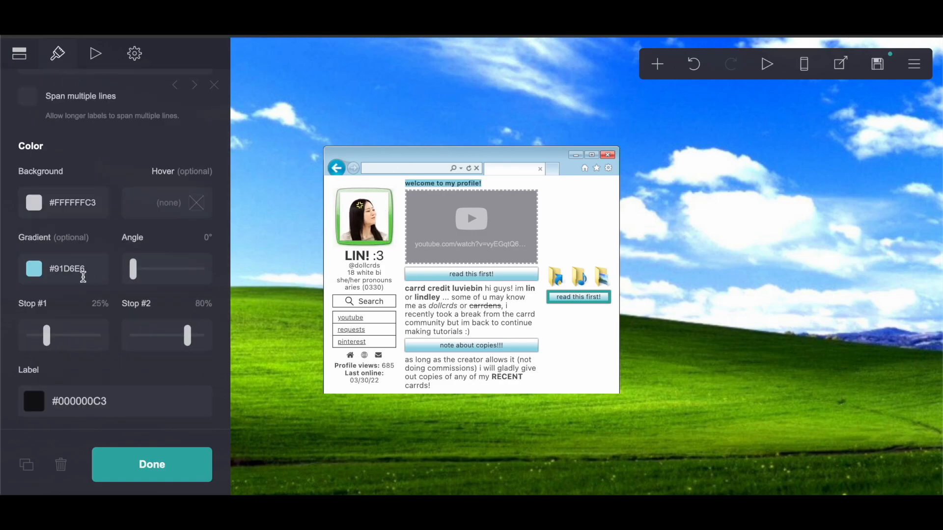
{"action": "left_click", "coordinate": [90, 270]}
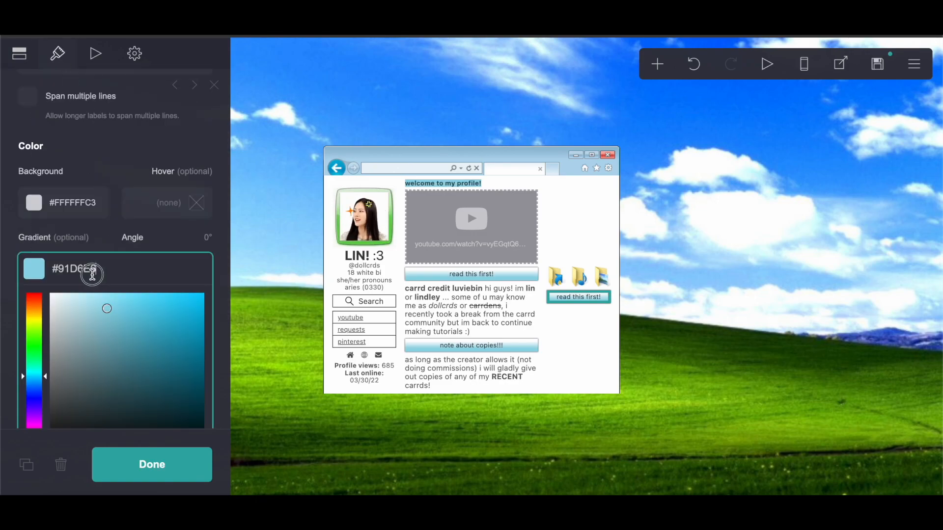
{"action": "left_click_drag", "start_coordinate": [96, 269], "coordinate": [58, 271]}
{"action": "right_click", "coordinate": [58, 271]}
{"action": "left_click", "coordinate": [71, 302]}
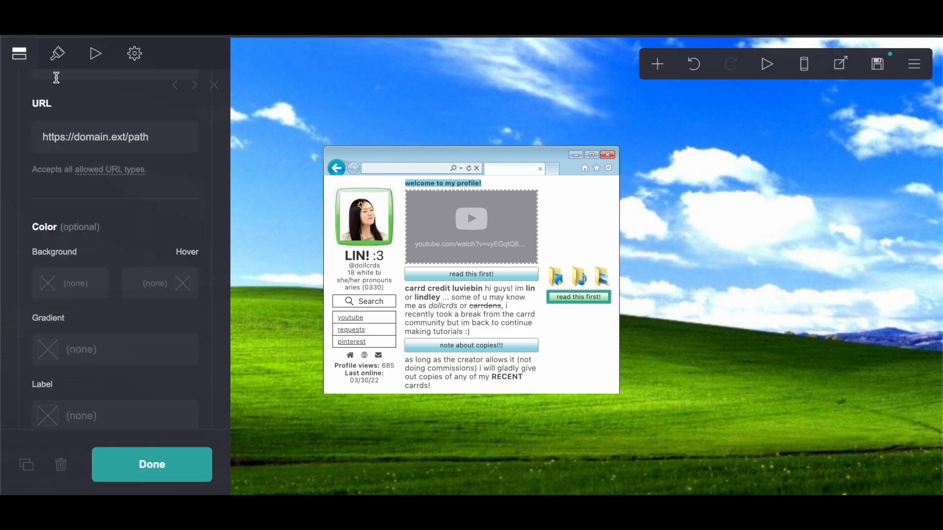
Step: Change the duplicated button's label to "media" and finish editing it
{"action": "scroll", "coordinate": [158, 131], "scroll_direction": "up", "scroll_amount": 3}
{"action": "left_click_drag", "start_coordinate": [141, 162], "coordinate": [7, 155]}
{"action": "type", "text": "media"}
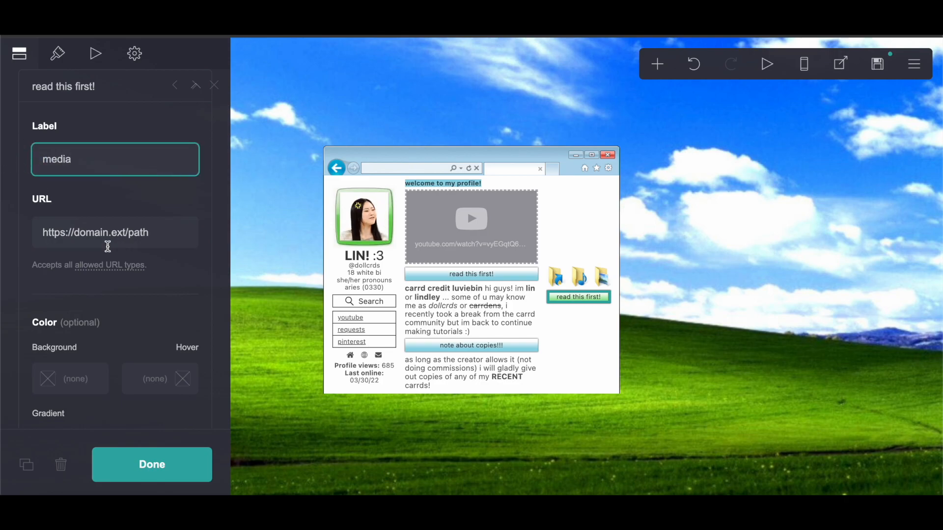
{"action": "left_click", "coordinate": [153, 464]}
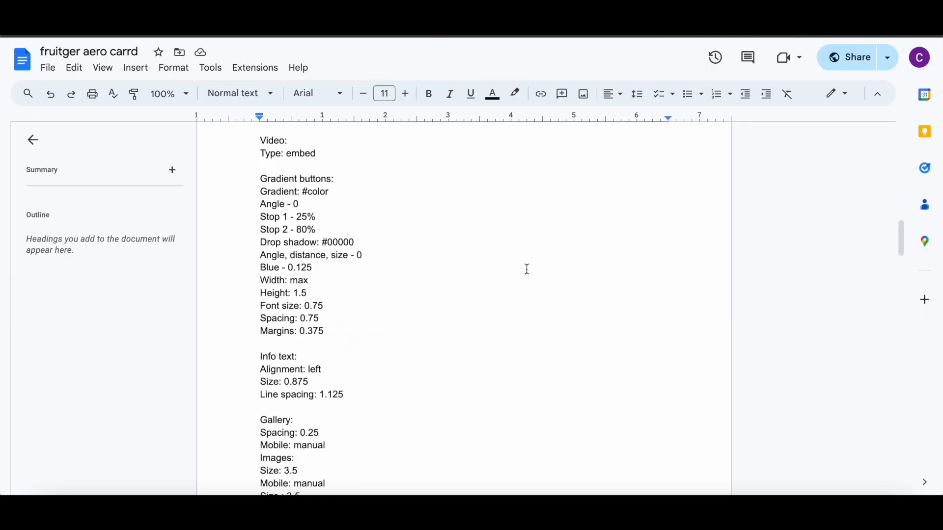
Step: Check the gallery settings in the notes, add a gallery with four image slots, and place it below the "media" button
{"action": "scroll", "coordinate": [527, 269], "scroll_direction": "down", "scroll_amount": 3}
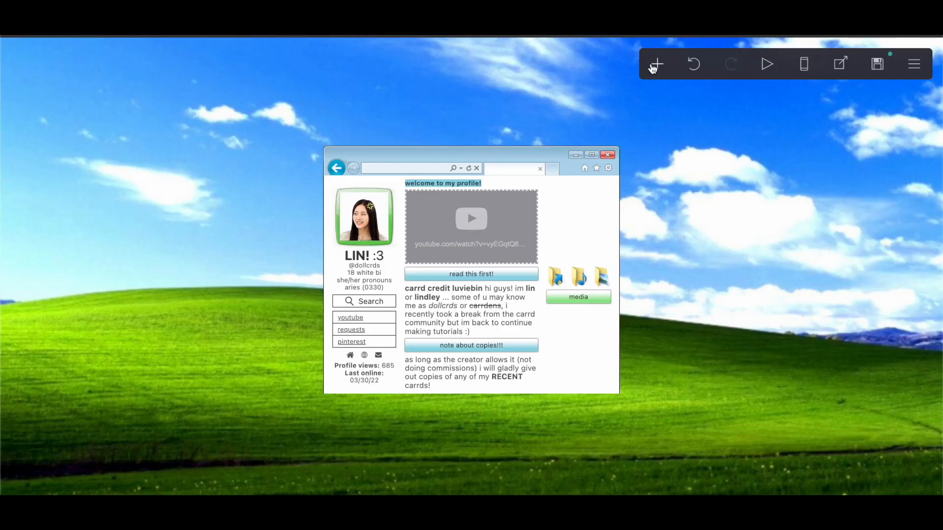
{"action": "left_click", "coordinate": [653, 69]}
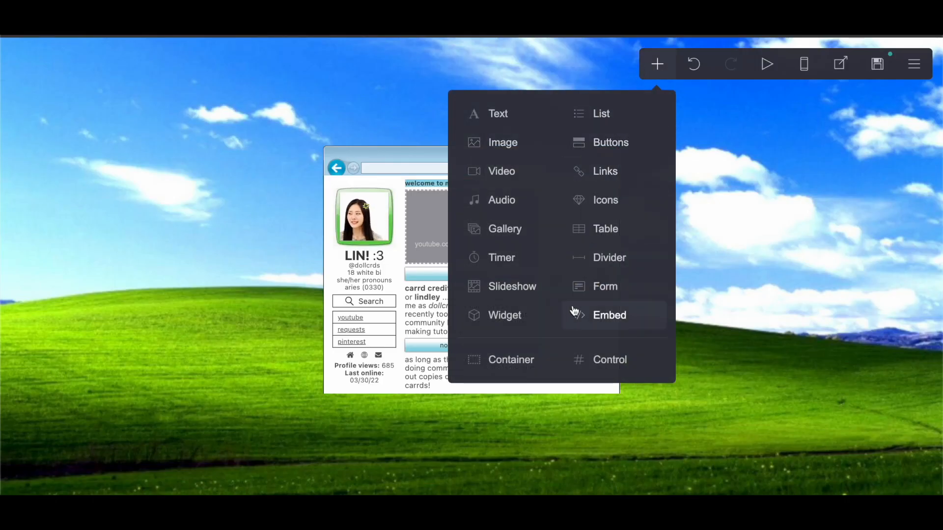
{"action": "left_click", "coordinate": [506, 227]}
{"action": "left_click", "coordinate": [110, 220]}
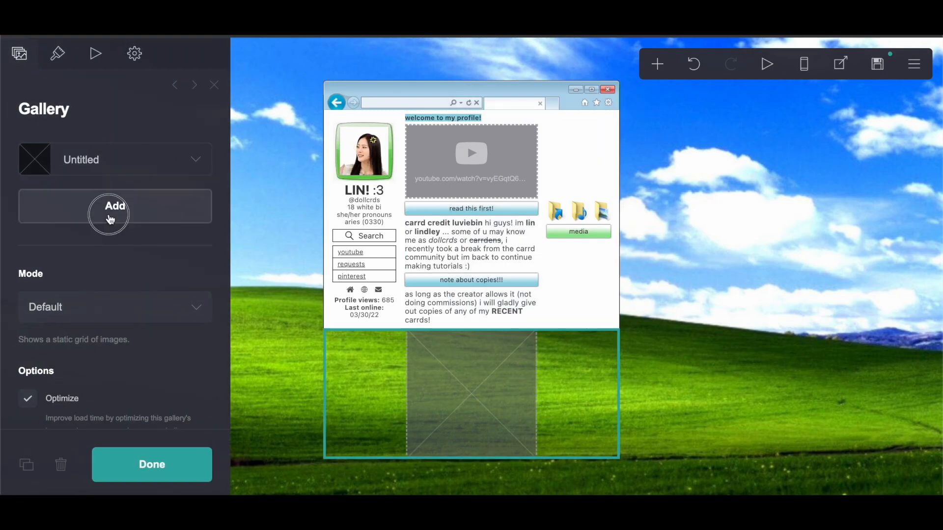
{"action": "left_click", "coordinate": [101, 204]}
{"action": "left_click", "coordinate": [99, 246]}
{"action": "left_click", "coordinate": [99, 245]}
{"action": "left_click", "coordinate": [99, 295]}
{"action": "left_click_drag", "start_coordinate": [414, 300], "coordinate": [580, 206]}
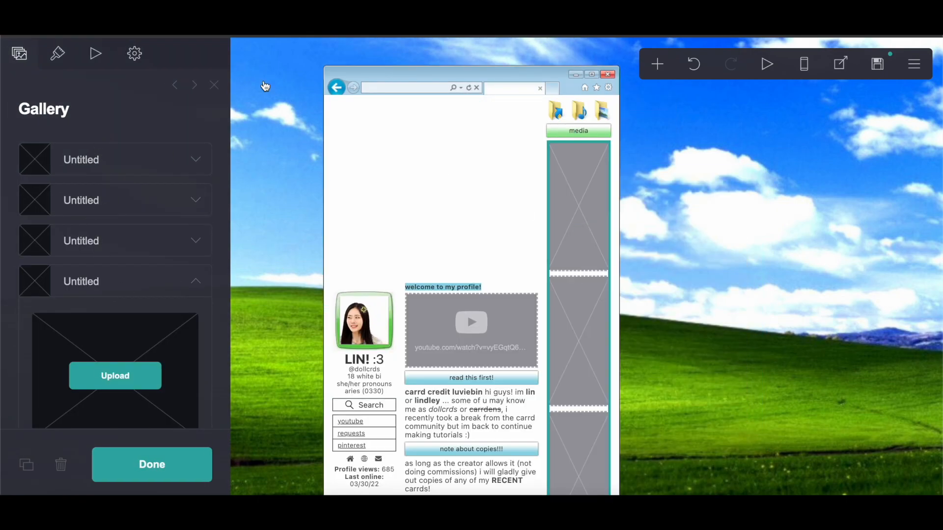
Step: Set the gallery's spacing to 0.25 and its mobile setting to manual
{"action": "left_click", "coordinate": [79, 53]}
{"action": "scroll", "coordinate": [129, 239], "scroll_direction": "down", "scroll_amount": 3}
{"action": "left_click", "coordinate": [54, 265]}
{"action": "left_click_drag", "start_coordinate": [54, 265], "coordinate": [39, 265]}
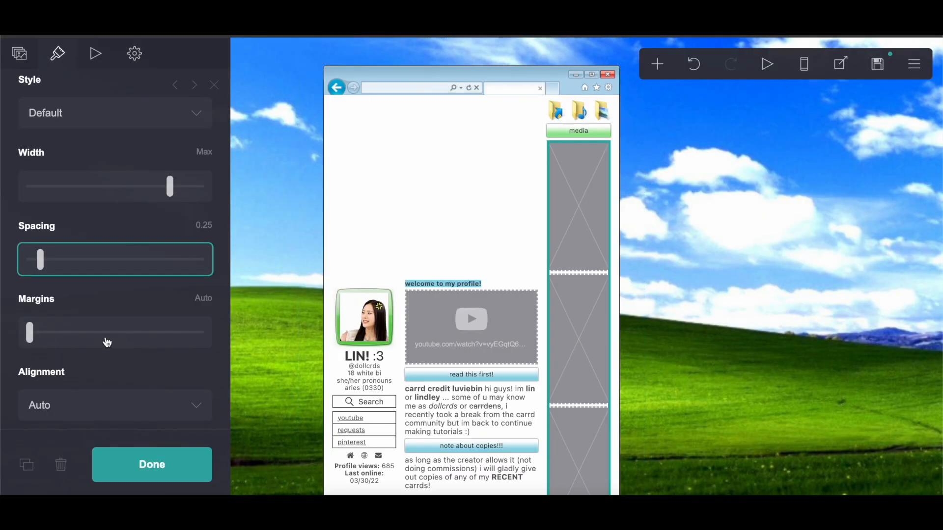
{"action": "scroll", "coordinate": [106, 339], "scroll_direction": "down", "scroll_amount": 3}
{"action": "left_click", "coordinate": [191, 349]}
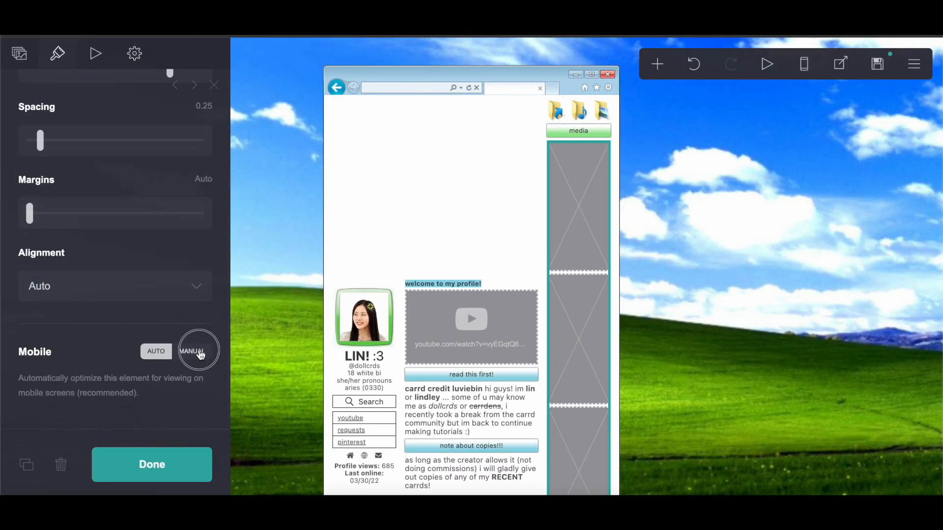
{"action": "scroll", "coordinate": [123, 246], "scroll_direction": "down", "scroll_amount": 1}
{"action": "scroll", "coordinate": [72, 74], "scroll_direction": "down", "scroll_amount": 4}
{"action": "scroll", "coordinate": [74, 180], "scroll_direction": "up", "scroll_amount": 10}
Step: Set the gallery images' size to 3.5 and their manual mobile size to 3.5
{"action": "left_click", "coordinate": [99, 161]}
{"action": "scroll", "coordinate": [102, 165], "scroll_direction": "down", "scroll_amount": 3}
{"action": "left_click", "coordinate": [207, 98]}
{"action": "type", "text": "3"}
{"action": "key", "text": "Return"}
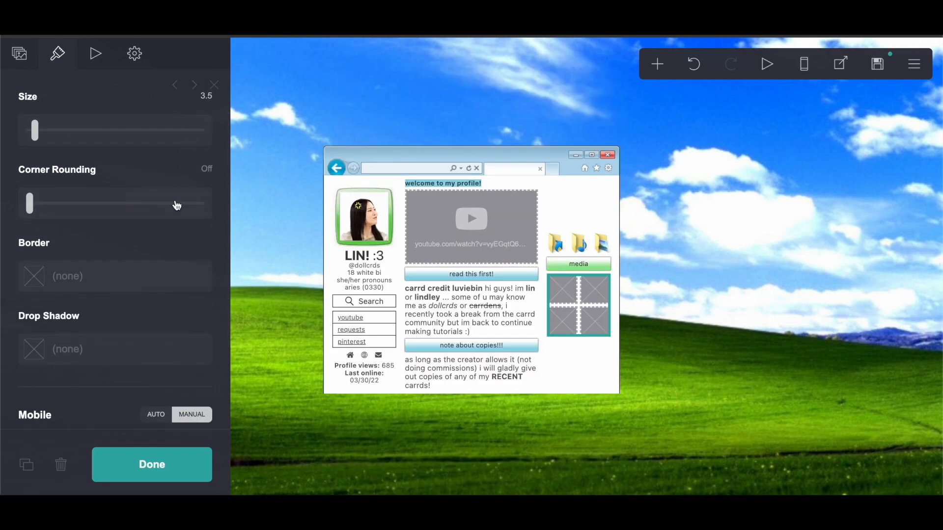
{"action": "scroll", "coordinate": [189, 207], "scroll_direction": "down", "scroll_amount": 3}
{"action": "left_click", "coordinate": [202, 350]}
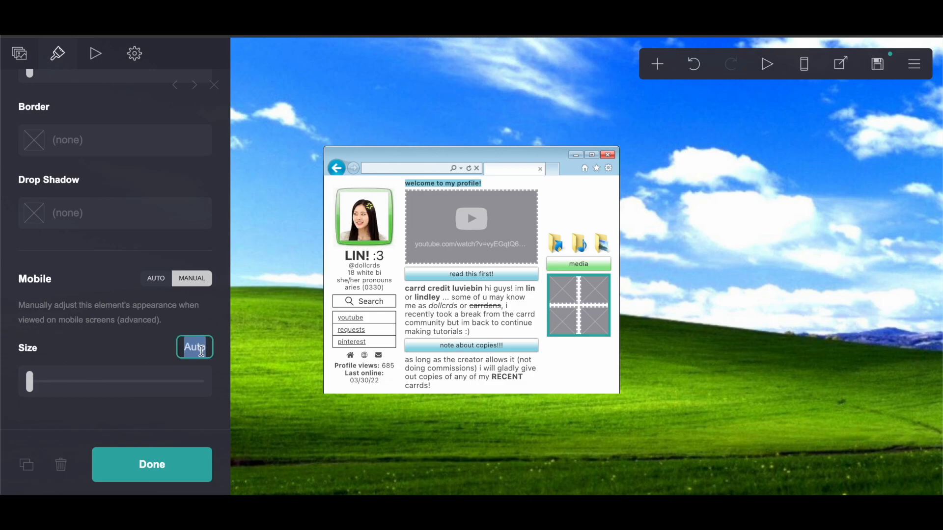
{"action": "type", "text": "3.5"}
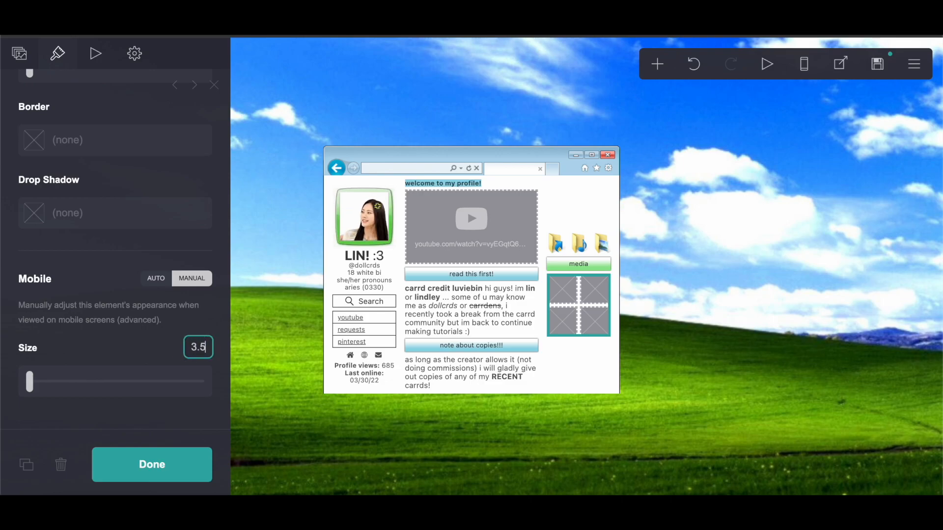
{"action": "key", "text": "Return"}
{"action": "scroll", "coordinate": [162, 275], "scroll_direction": "up", "scroll_amount": 5}
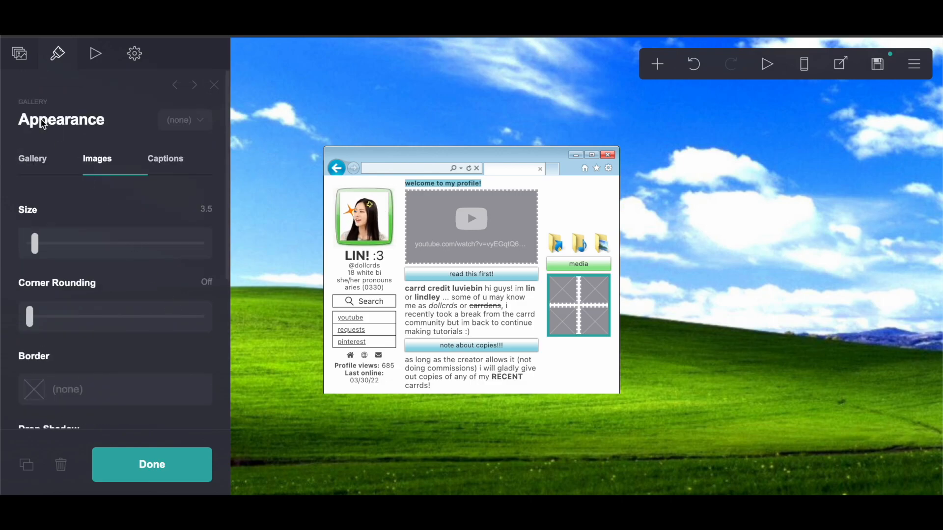
Step: Upload 005b5694.jpeg to the gallery's first image slot and accept it
{"action": "left_click", "coordinate": [19, 53]}
{"action": "left_click", "coordinate": [107, 160]}
{"action": "left_click", "coordinate": [106, 222]}
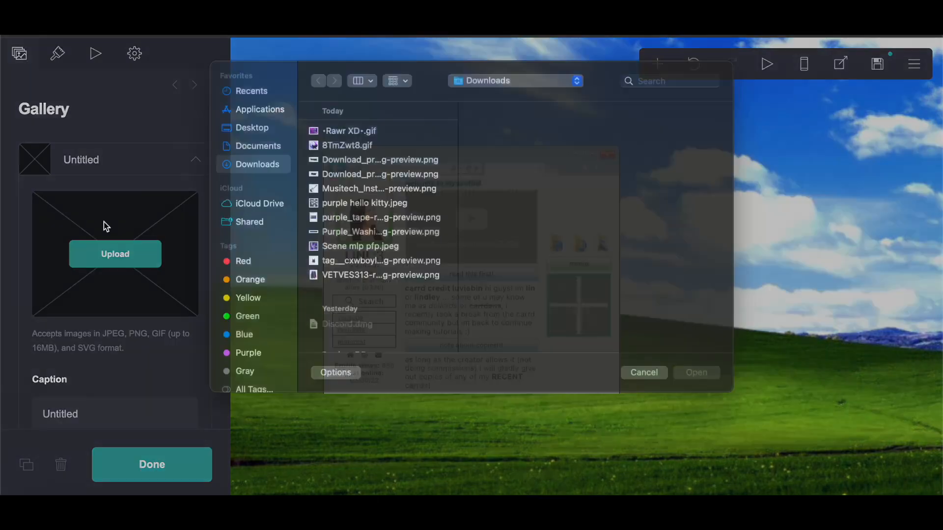
{"action": "scroll", "coordinate": [386, 222], "scroll_direction": "down", "scroll_amount": 8}
{"action": "scroll", "coordinate": [389, 224], "scroll_direction": "down", "scroll_amount": 1}
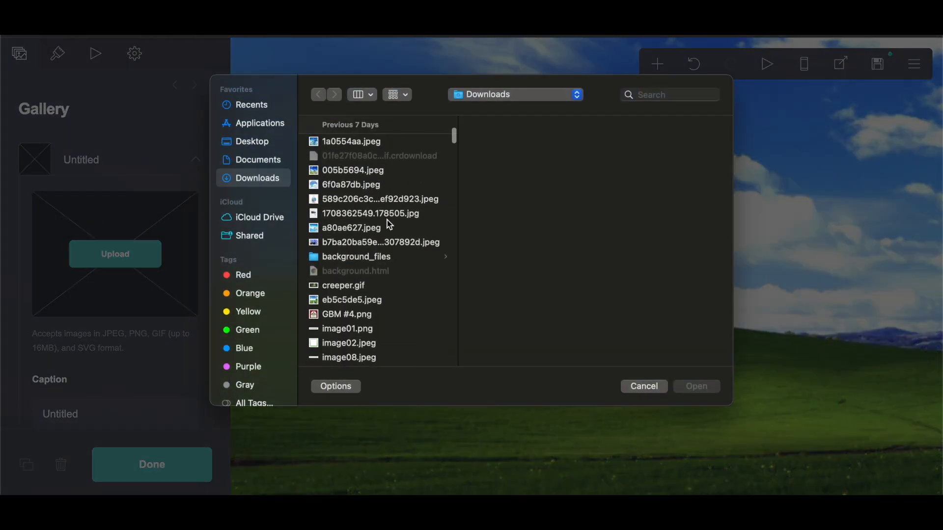
{"action": "left_click", "coordinate": [443, 170]}
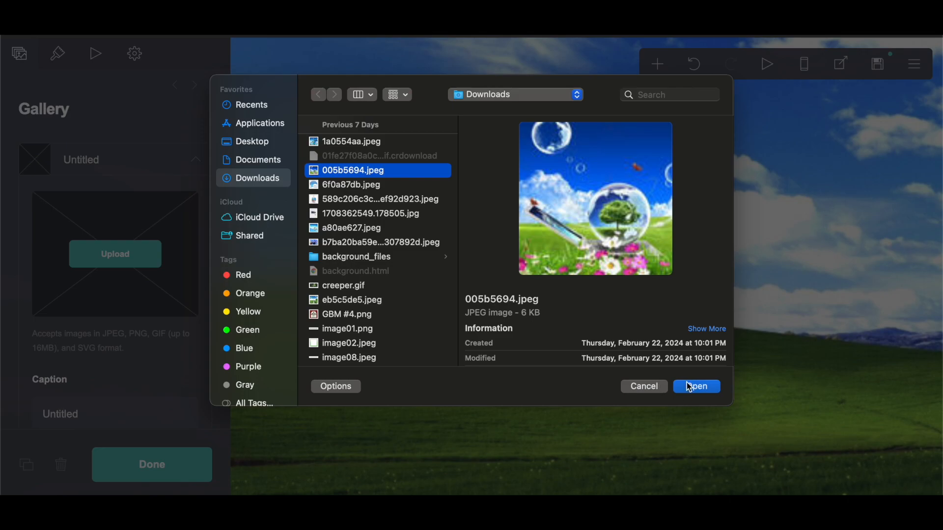
{"action": "left_click", "coordinate": [689, 388]}
{"action": "left_click", "coordinate": [897, 58]}
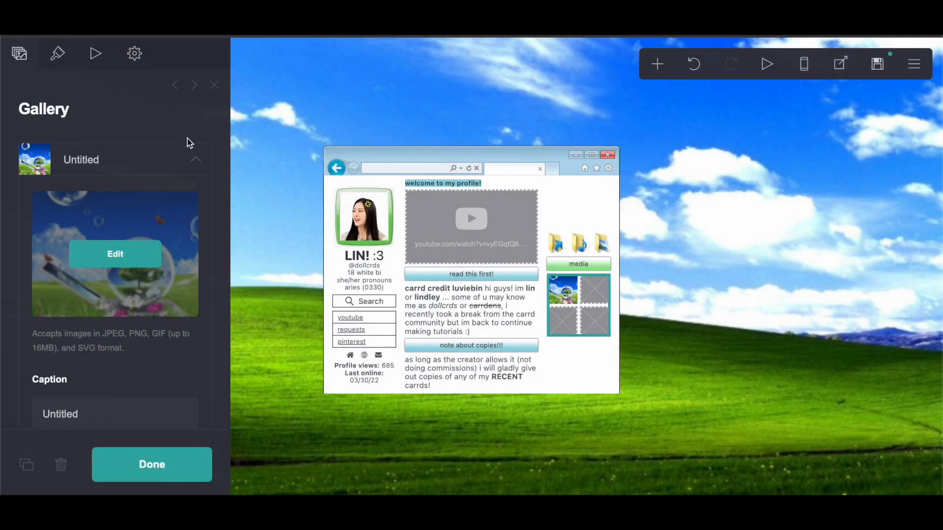
Step: Upload 1a0554aa.jpeg to the gallery's second image slot and accept it
{"action": "left_click", "coordinate": [117, 163]}
{"action": "left_click", "coordinate": [91, 207]}
{"action": "left_click", "coordinate": [101, 283]}
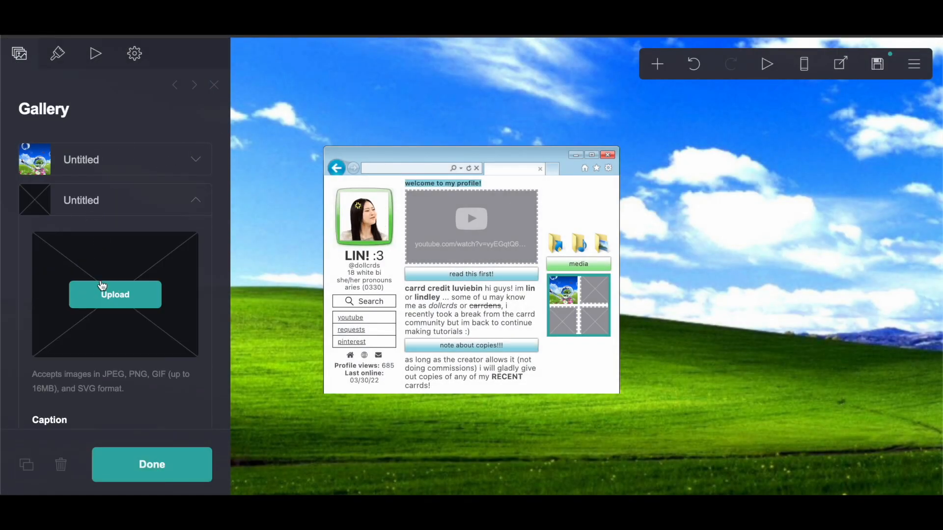
{"action": "scroll", "coordinate": [354, 277], "scroll_direction": "down", "scroll_amount": 5}
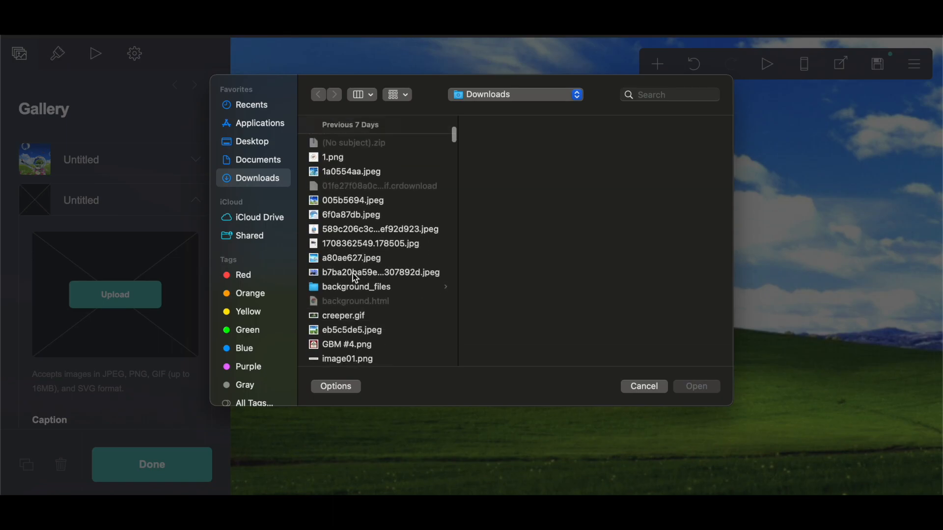
{"action": "left_click", "coordinate": [358, 172]}
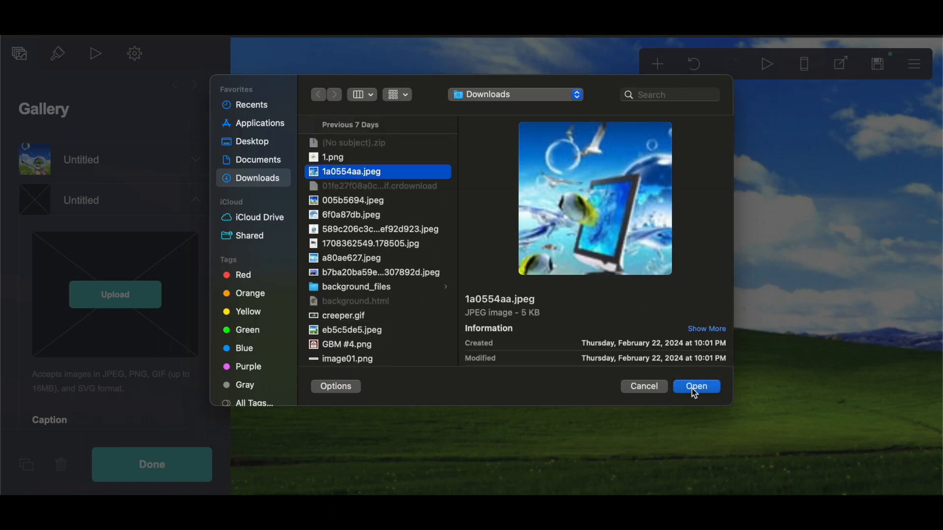
{"action": "left_click", "coordinate": [696, 387]}
{"action": "left_click", "coordinate": [892, 67]}
Step: Upload the @-sign picture to the gallery's third image slot and eb5c5de5.jpeg to the fourth, accepting both
{"action": "left_click", "coordinate": [126, 207]}
{"action": "left_click", "coordinate": [115, 242]}
{"action": "left_click", "coordinate": [104, 323]}
{"action": "scroll", "coordinate": [428, 325], "scroll_direction": "down", "scroll_amount": 5}
{"action": "scroll", "coordinate": [329, 297], "scroll_direction": "down", "scroll_amount": 5}
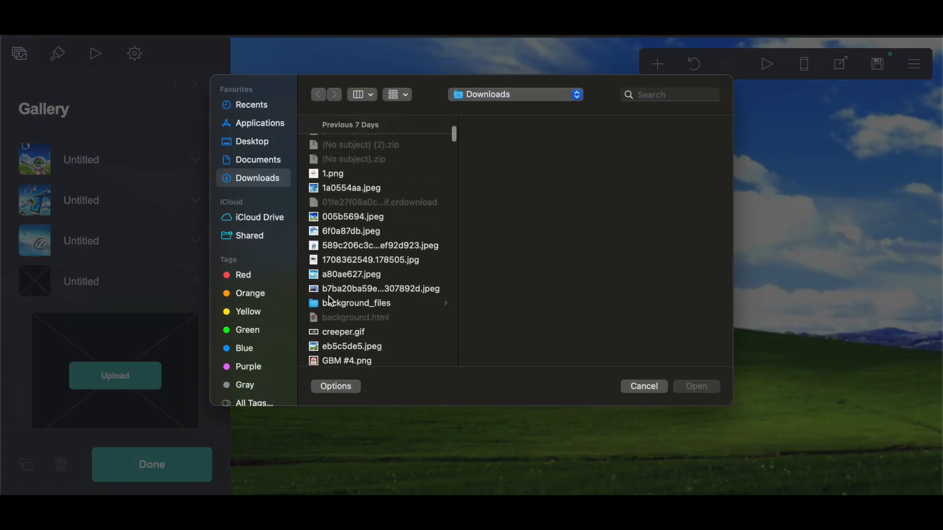
{"action": "scroll", "coordinate": [339, 232], "scroll_direction": "down", "scroll_amount": 3}
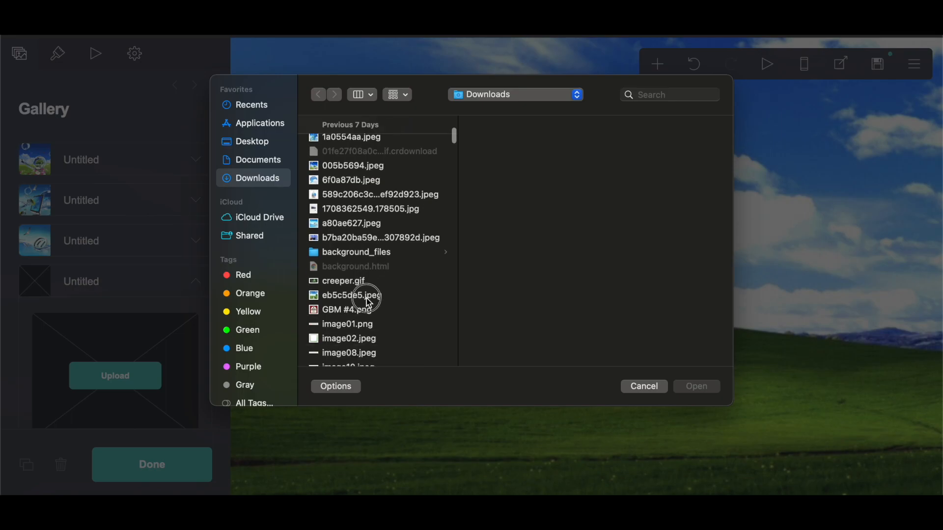
{"action": "left_click", "coordinate": [368, 296]}
{"action": "left_click", "coordinate": [706, 388]}
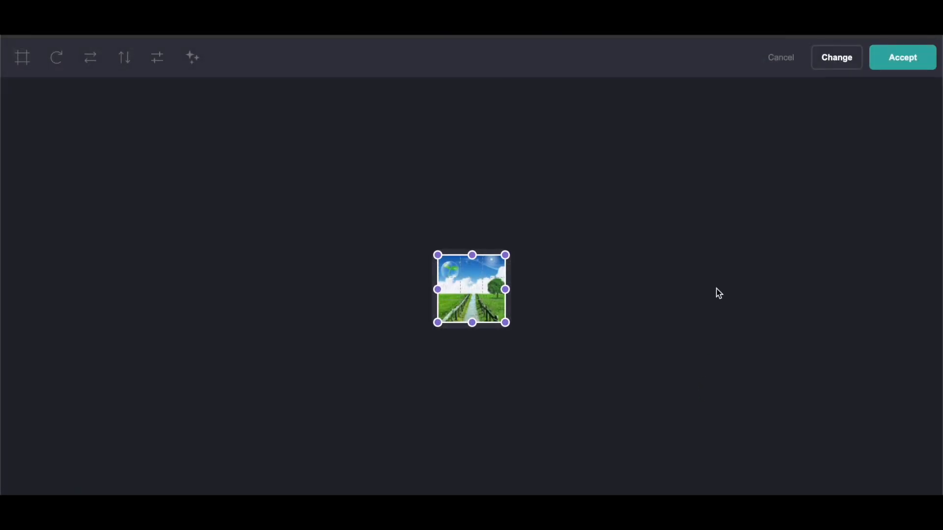
{"action": "left_click", "coordinate": [906, 57]}
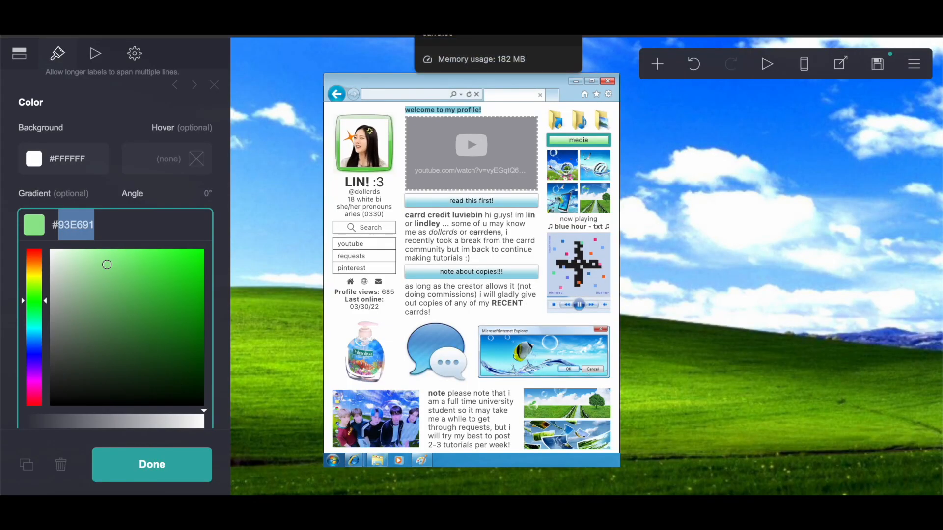
Step: Copy the two-line "now playing ♫ **blue hour - txt** ♫" text from the reference carrd
{"action": "left_click", "coordinate": [579, 222]}
{"action": "left_click", "coordinate": [579, 223]}
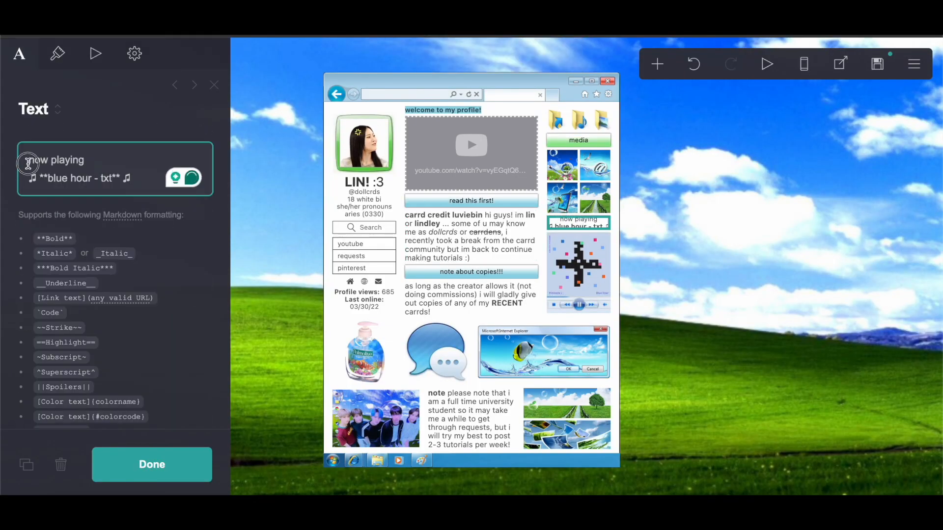
{"action": "left_click_drag", "start_coordinate": [25, 158], "coordinate": [154, 181]}
{"action": "right_click", "coordinate": [68, 183]}
{"action": "left_click", "coordinate": [110, 281]}
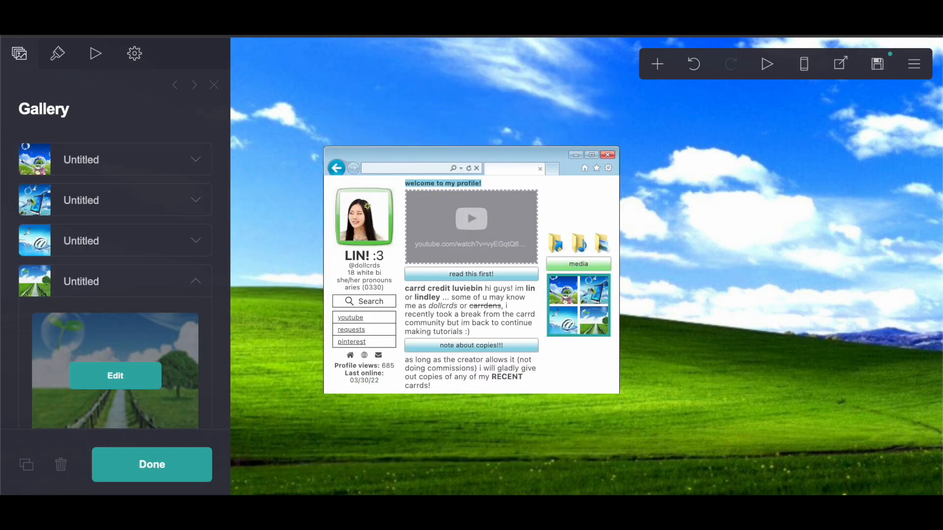
Step: Duplicate the short bio text in the first column and place the copy below the gallery in the third column
{"action": "left_click", "coordinate": [361, 277]}
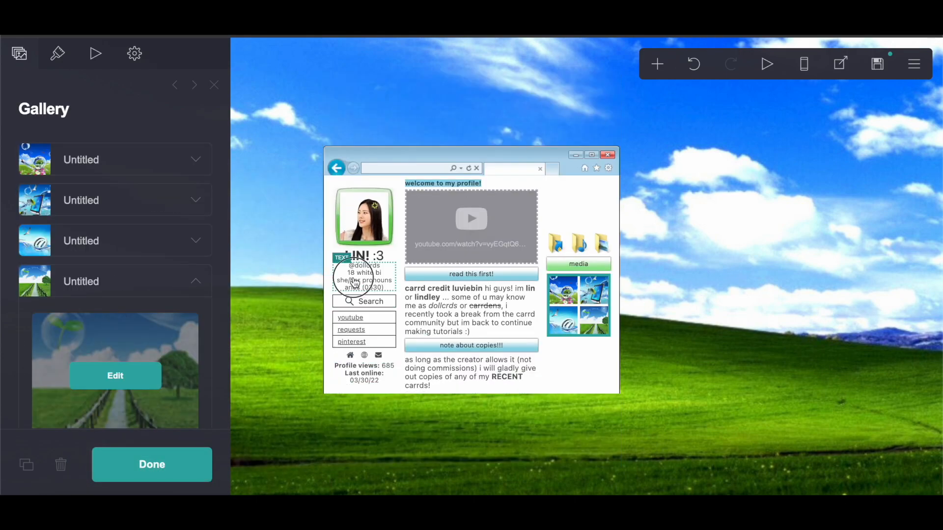
{"action": "left_click", "coordinate": [26, 465]}
{"action": "left_click_drag", "start_coordinate": [364, 291], "coordinate": [570, 327]}
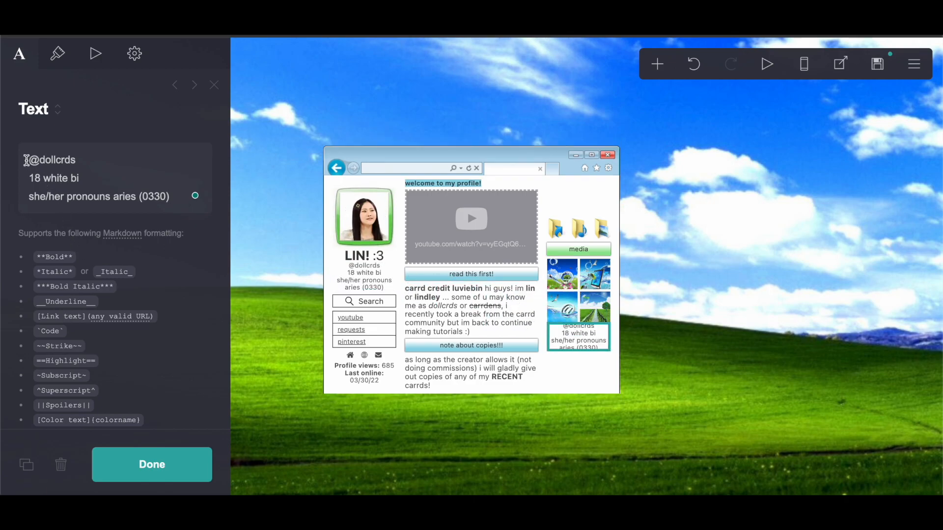
Step: Replace the duplicated text's content with the copied "now playing ♫ **blue hour - txt** ♫" lines
{"action": "left_click_drag", "start_coordinate": [26, 161], "coordinate": [225, 243]}
{"action": "right_click", "coordinate": [61, 160]}
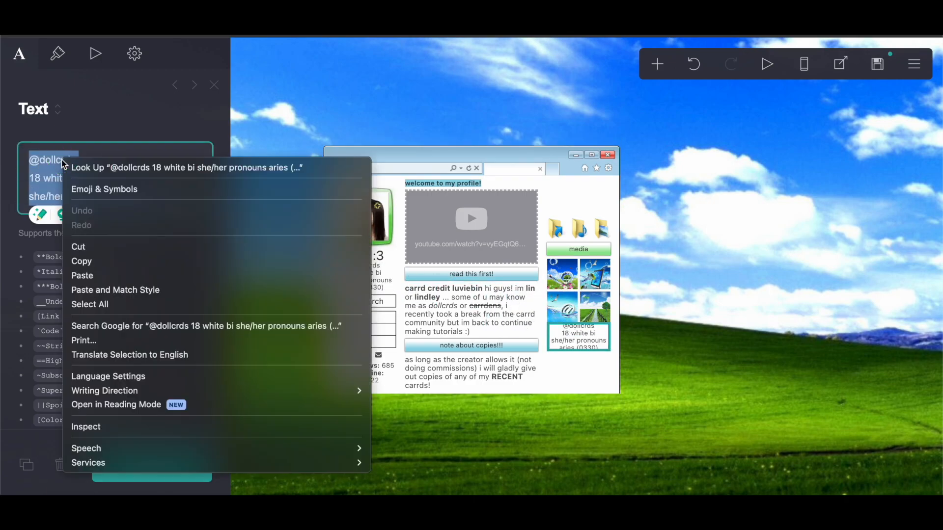
{"action": "left_click", "coordinate": [93, 276]}
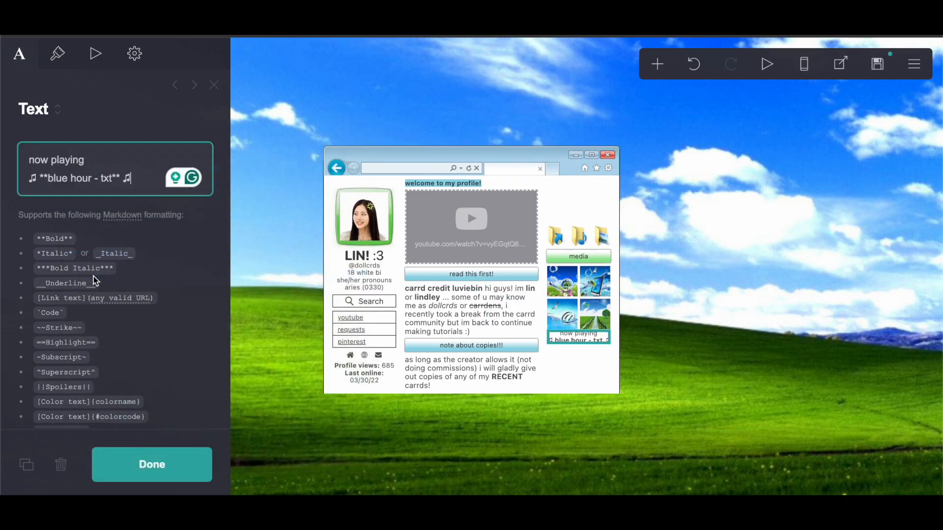
Step: Add an image below the now playing text, upload Minisode1_-_Blue_Hour.jpeg and accept it with cropping turned off
{"action": "left_click", "coordinate": [658, 63]}
{"action": "left_click", "coordinate": [523, 147]}
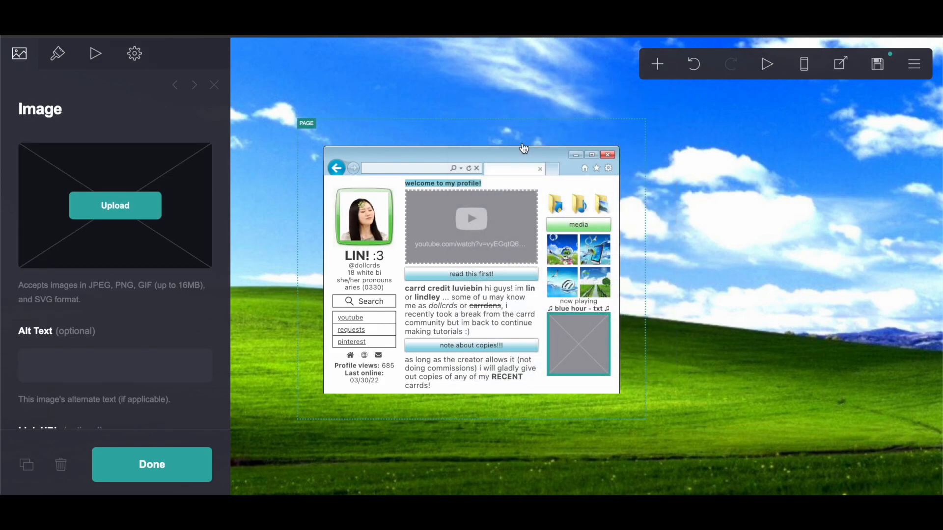
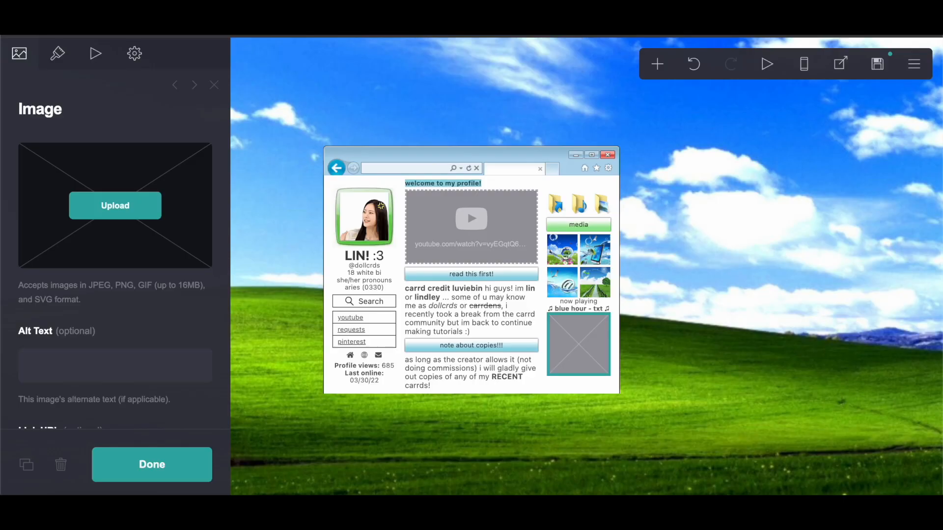
{"action": "left_click", "coordinate": [114, 211]}
{"action": "scroll", "coordinate": [389, 257], "scroll_direction": "down", "scroll_amount": 5}
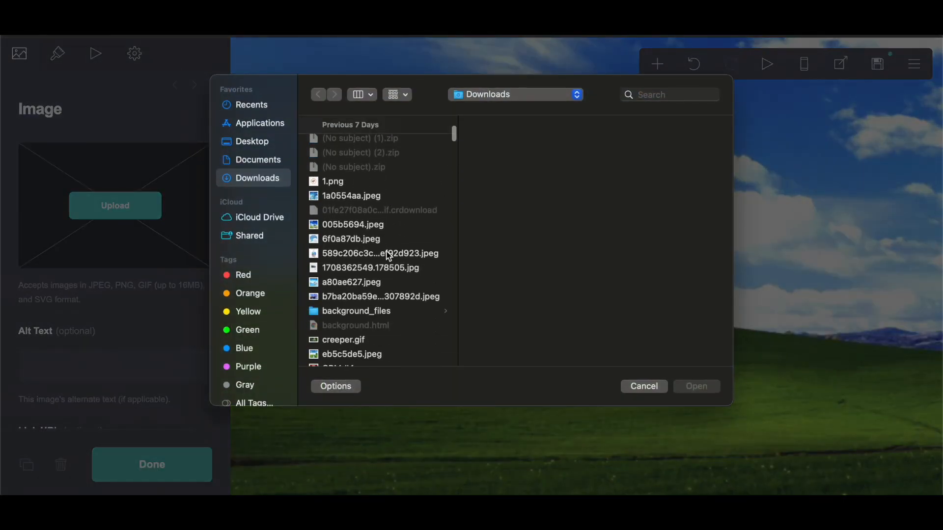
{"action": "scroll", "coordinate": [397, 293], "scroll_direction": "down", "scroll_amount": 10}
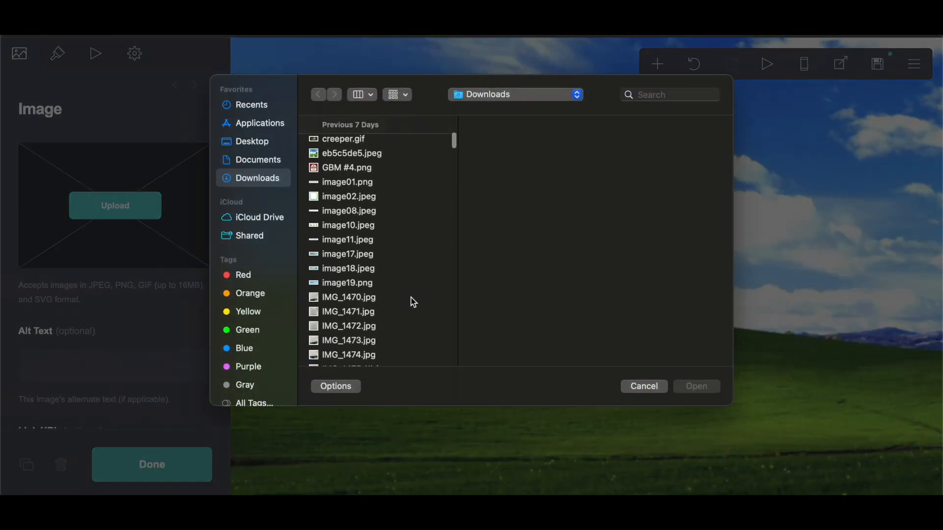
{"action": "scroll", "coordinate": [431, 321], "scroll_direction": "down", "scroll_amount": 5}
{"action": "left_click", "coordinate": [385, 248]}
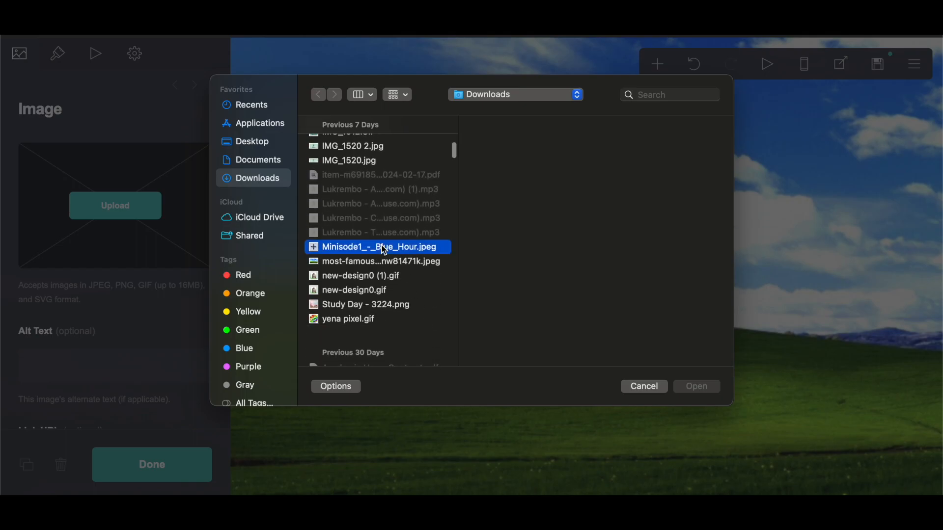
{"action": "left_click", "coordinate": [697, 387]}
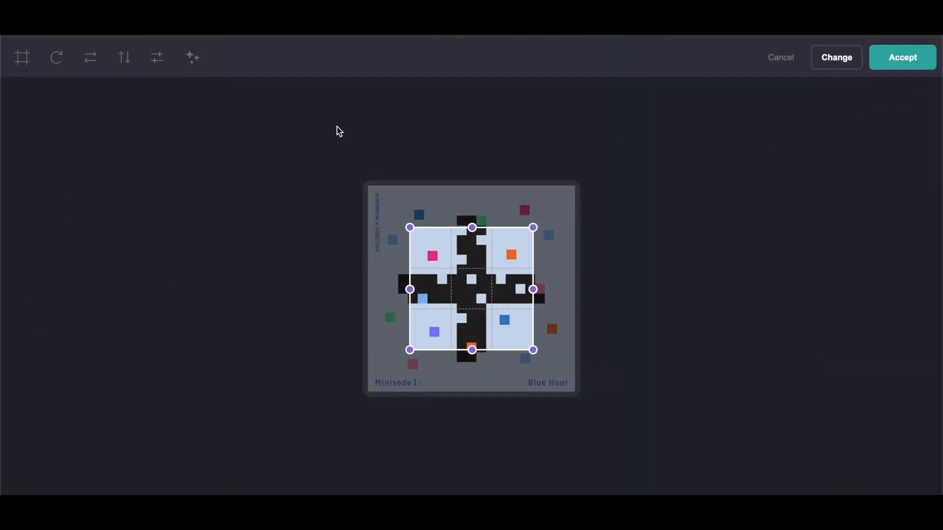
{"action": "left_click", "coordinate": [27, 57]}
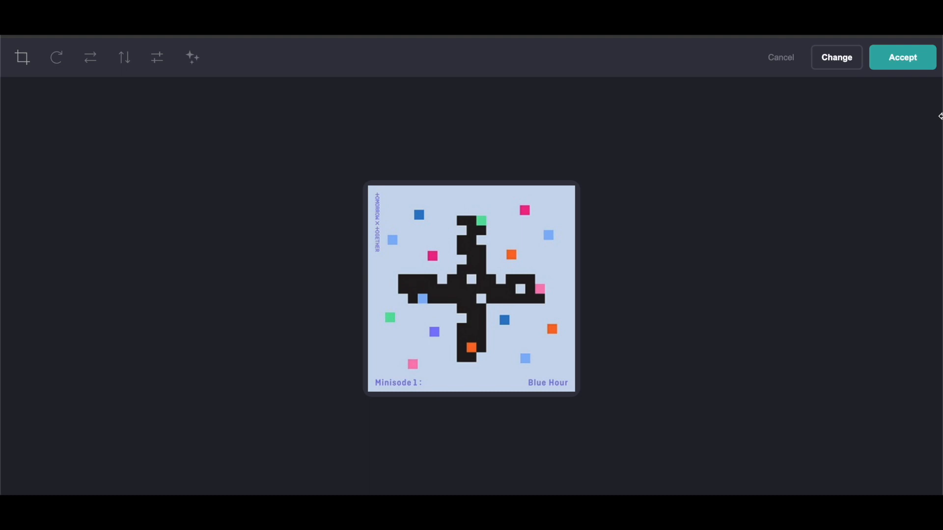
{"action": "left_click", "coordinate": [910, 61]}
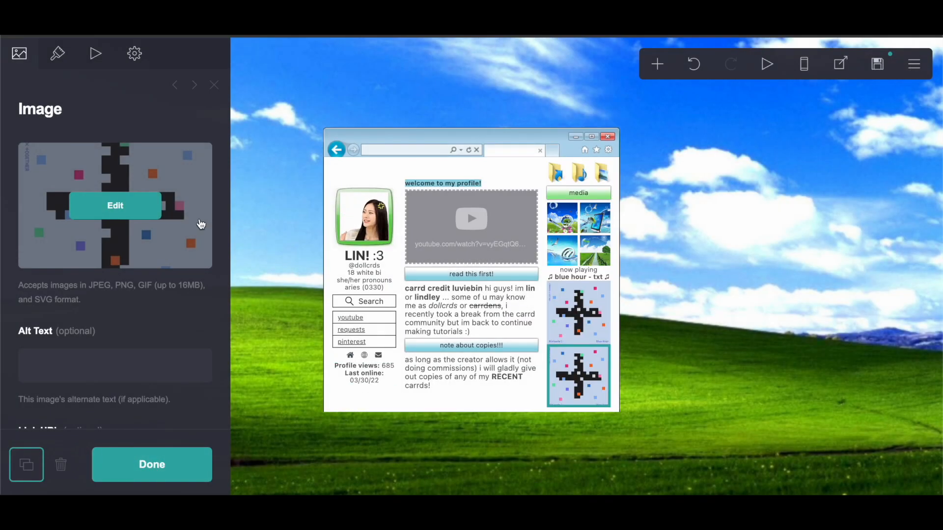
Step: Duplicate the album cover image and replace the copy's picture with image08.jpeg, accepting the change
{"action": "left_click", "coordinate": [141, 215]}
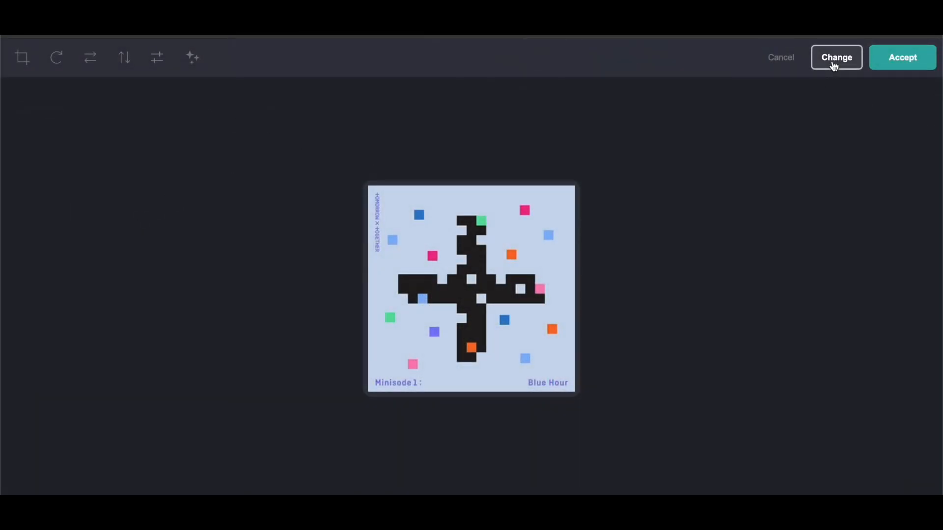
{"action": "left_click", "coordinate": [834, 64]}
{"action": "scroll", "coordinate": [437, 206], "scroll_direction": "down", "scroll_amount": 5}
{"action": "scroll", "coordinate": [441, 207], "scroll_direction": "down", "scroll_amount": 4}
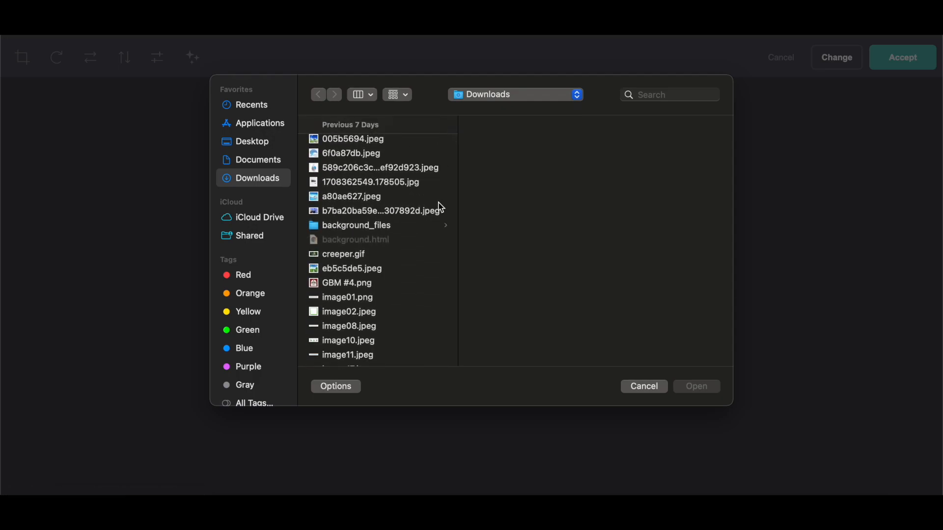
{"action": "scroll", "coordinate": [441, 208], "scroll_direction": "down", "scroll_amount": 5}
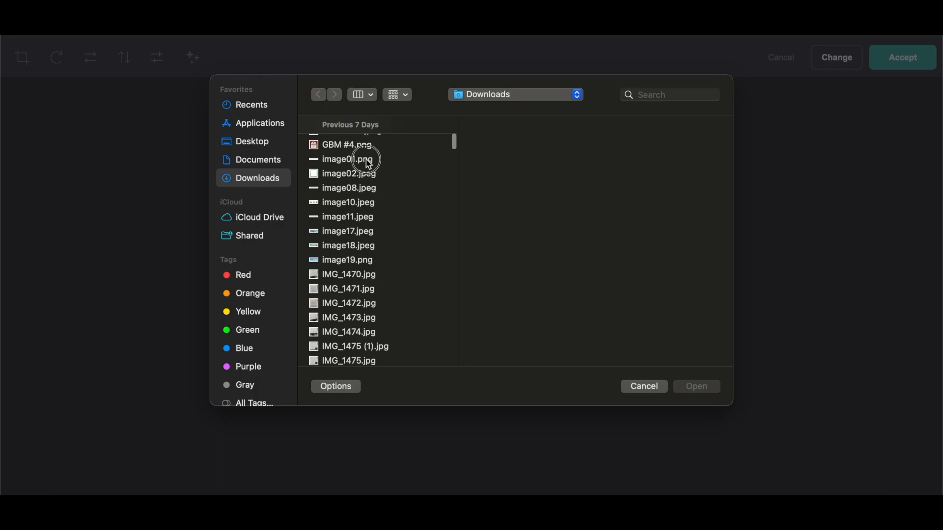
{"action": "left_click", "coordinate": [369, 163]}
{"action": "left_click", "coordinate": [361, 188]}
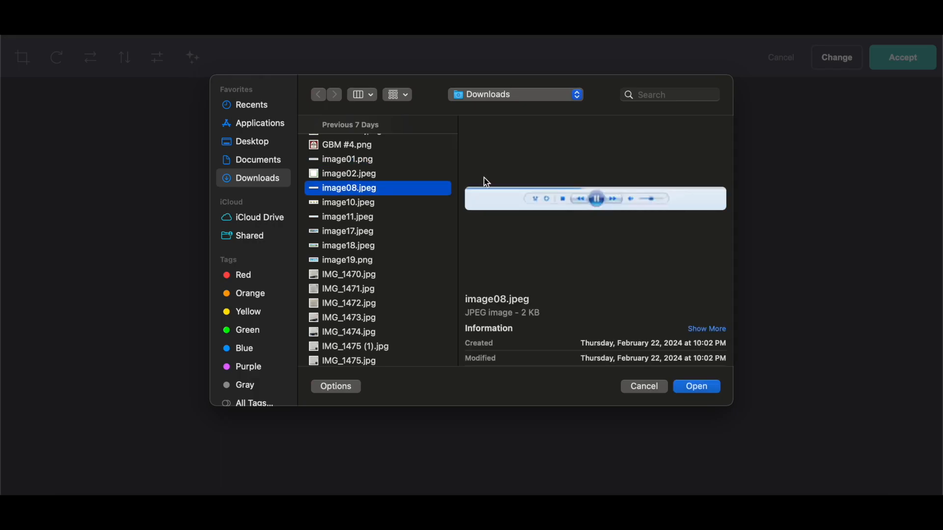
{"action": "left_click", "coordinate": [689, 390]}
{"action": "left_click", "coordinate": [900, 64]}
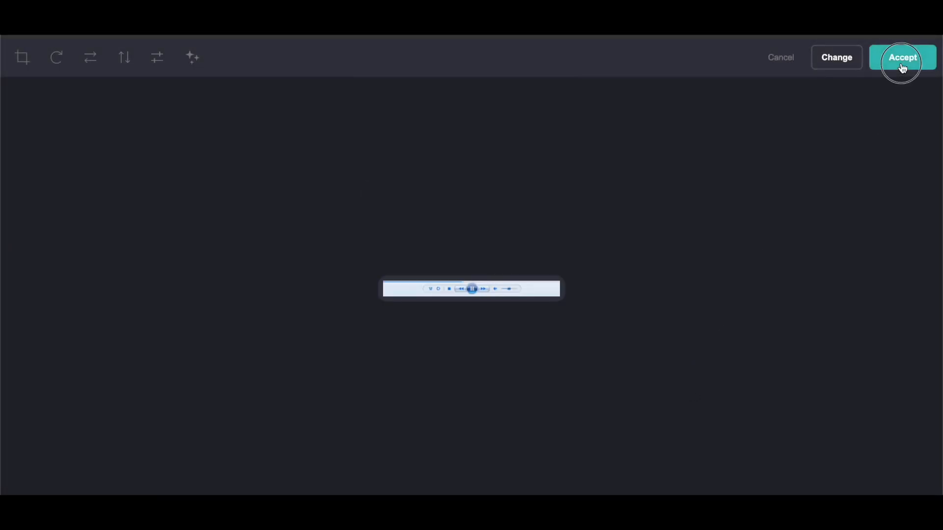
Step: Set the media player bar image's height to 2 and finish editing it
{"action": "left_click", "coordinate": [57, 53]}
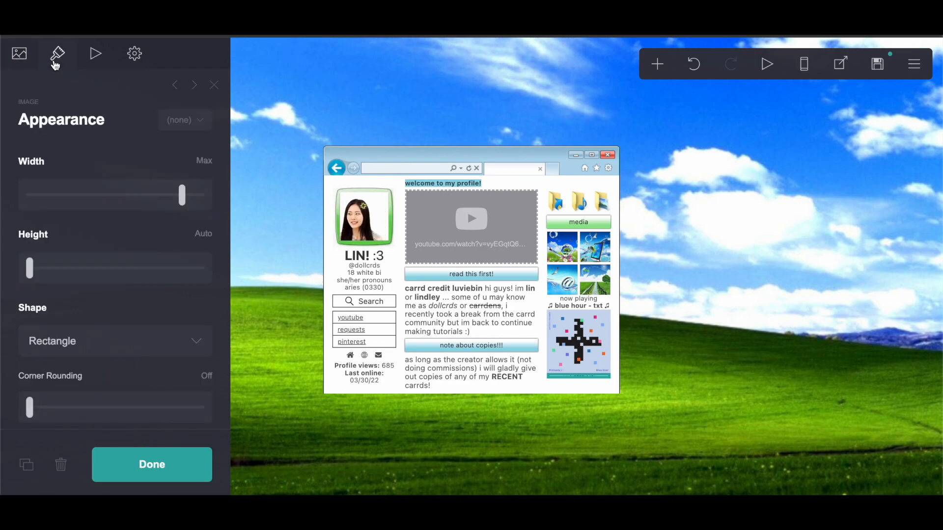
{"action": "left_click", "coordinate": [203, 233]}
{"action": "type", "text": "2"}
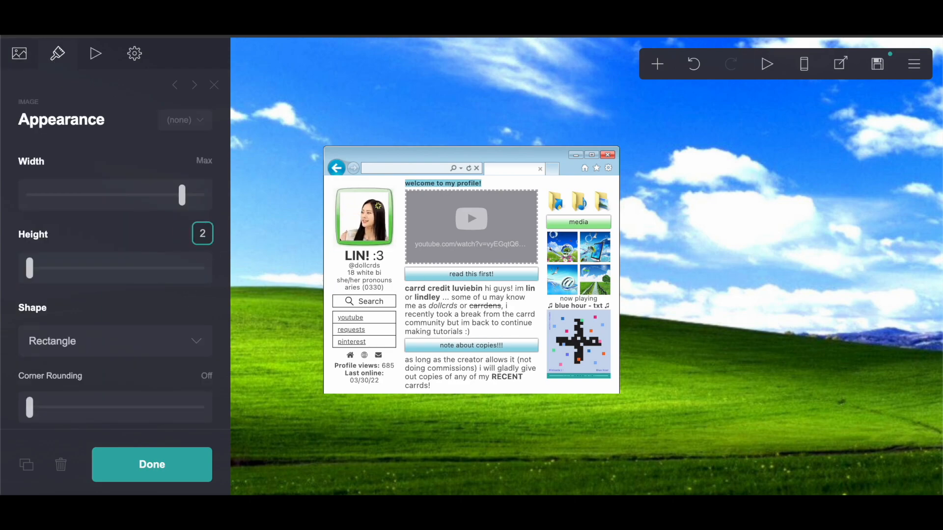
{"action": "key", "text": "Return"}
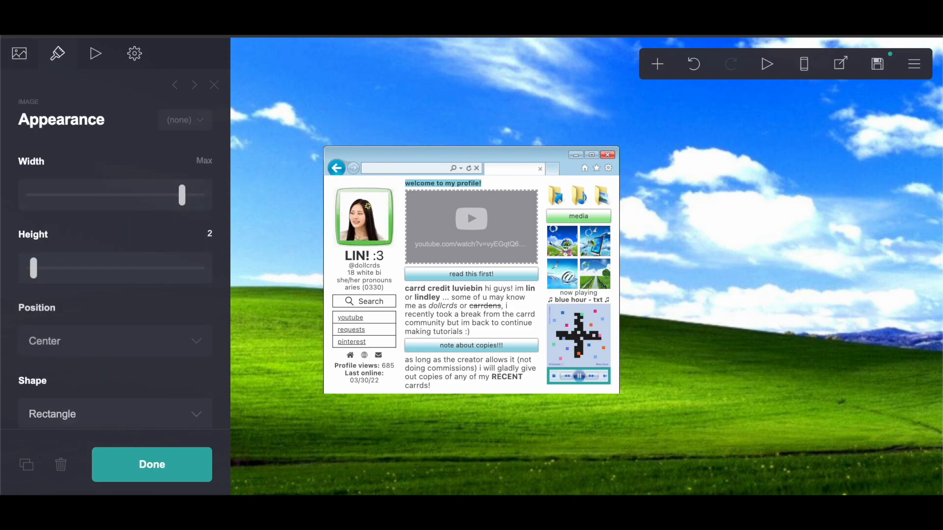
{"action": "left_click", "coordinate": [147, 474]}
Step: Add a second container below the three-column container and consult the notes document for its settings
{"action": "left_click", "coordinate": [657, 64]}
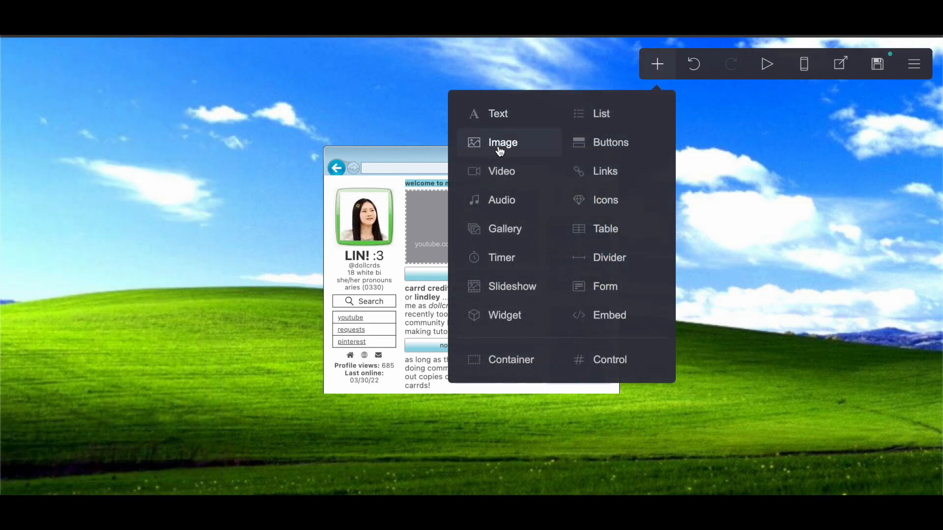
{"action": "left_click", "coordinate": [508, 357]}
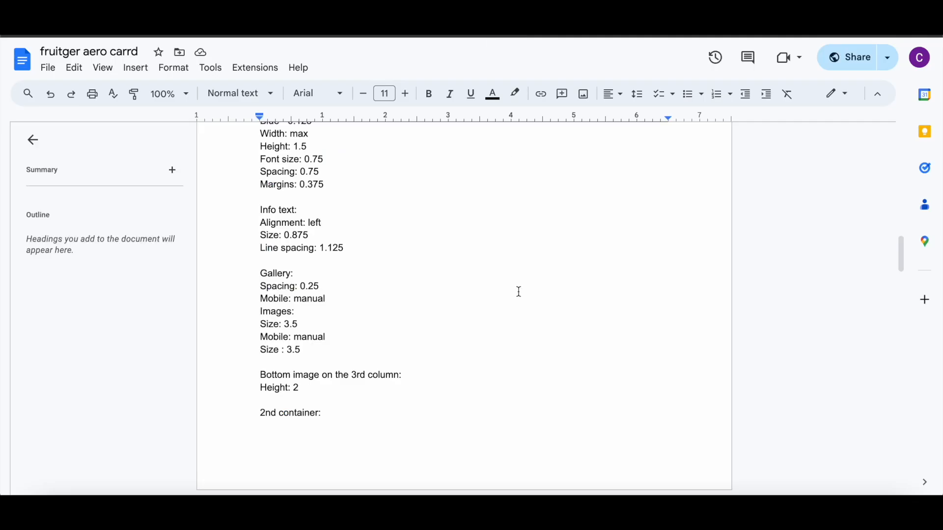
{"action": "scroll", "coordinate": [519, 292], "scroll_direction": "down", "scroll_amount": 6}
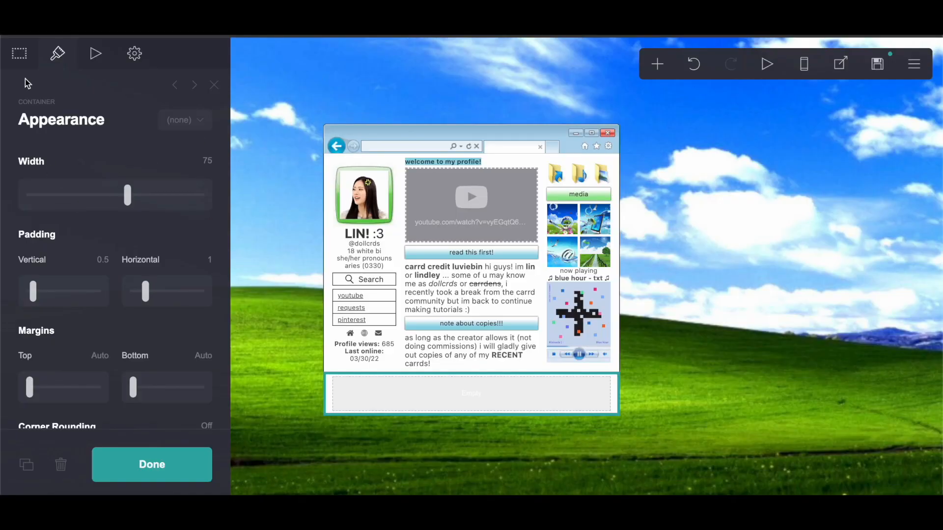
Step: Change the new container's type to Columns and set its first column's width to 25%
{"action": "left_click", "coordinate": [19, 53]}
{"action": "left_click", "coordinate": [89, 190]}
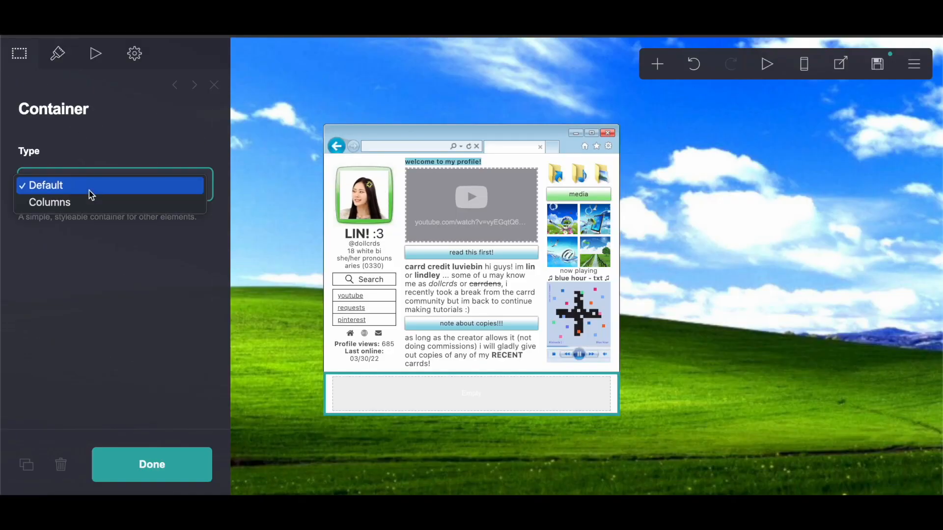
{"action": "left_click", "coordinate": [85, 214]}
{"action": "scroll", "coordinate": [84, 214], "scroll_direction": "down", "scroll_amount": 2}
{"action": "left_click_drag", "start_coordinate": [59, 248], "coordinate": [34, 248]}
{"action": "type", "text": "25"}
{"action": "key", "text": "Return"}
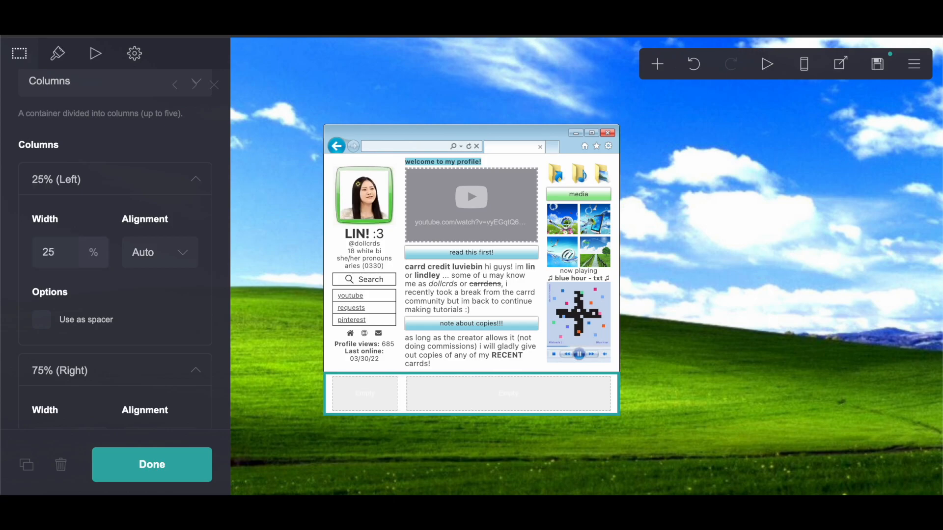
Step: Add a third column to the new container and set the middle column's width to 50%
{"action": "scroll", "coordinate": [108, 376], "scroll_direction": "down", "scroll_amount": 4}
{"action": "left_click", "coordinate": [111, 387]}
{"action": "left_click", "coordinate": [55, 288]}
{"action": "key", "text": "Return"}
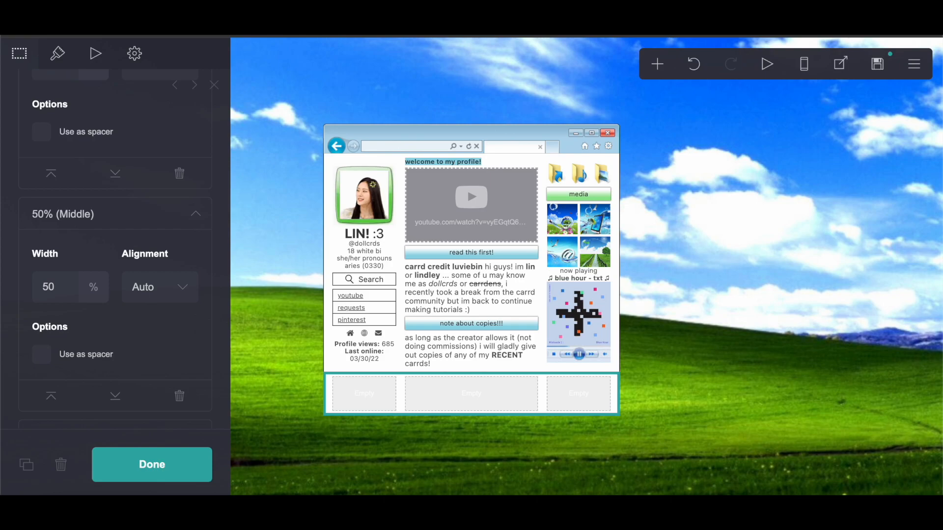
{"action": "scroll", "coordinate": [69, 272], "scroll_direction": "up", "scroll_amount": 2}
{"action": "scroll", "coordinate": [69, 272], "scroll_direction": "down", "scroll_amount": 6}
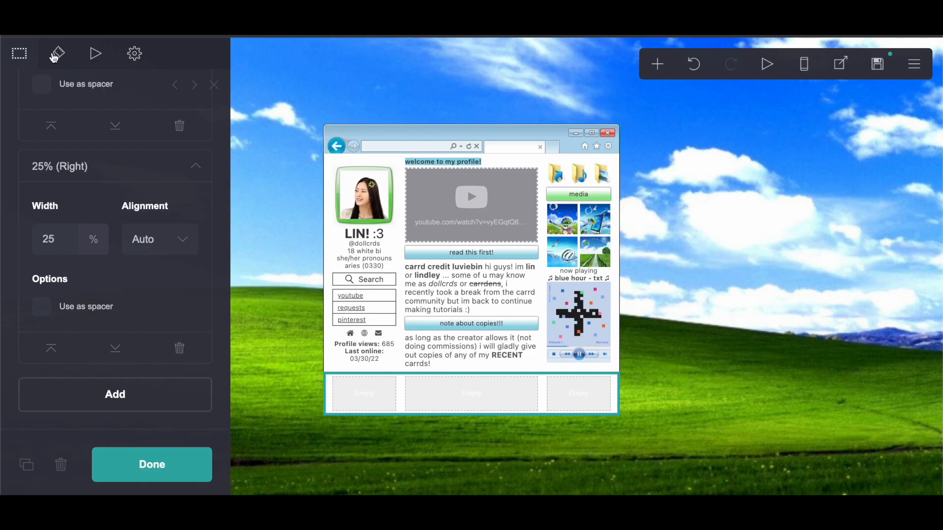
Step: Set the new three-column container's vertical padding to 0, check its remaining appearance settings and finish editing it
{"action": "left_click", "coordinate": [55, 58]}
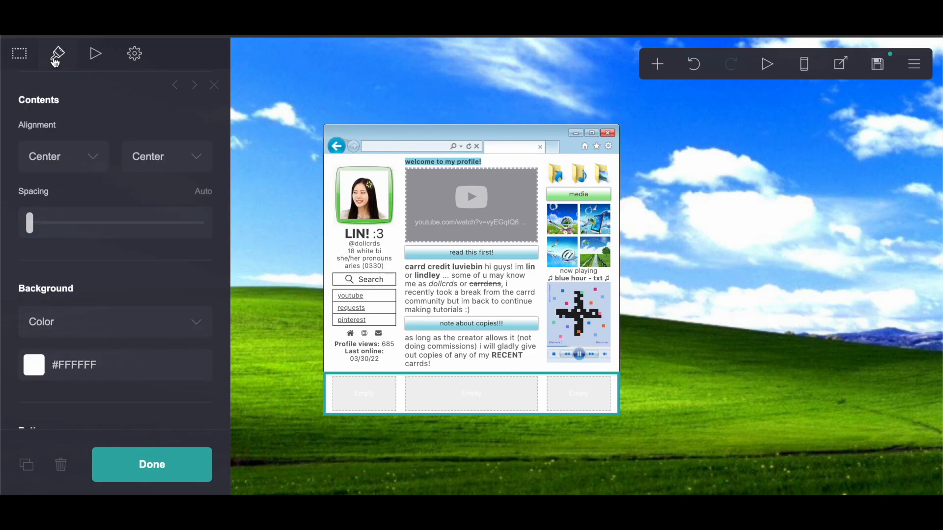
{"action": "scroll", "coordinate": [96, 182], "scroll_direction": "up", "scroll_amount": 5}
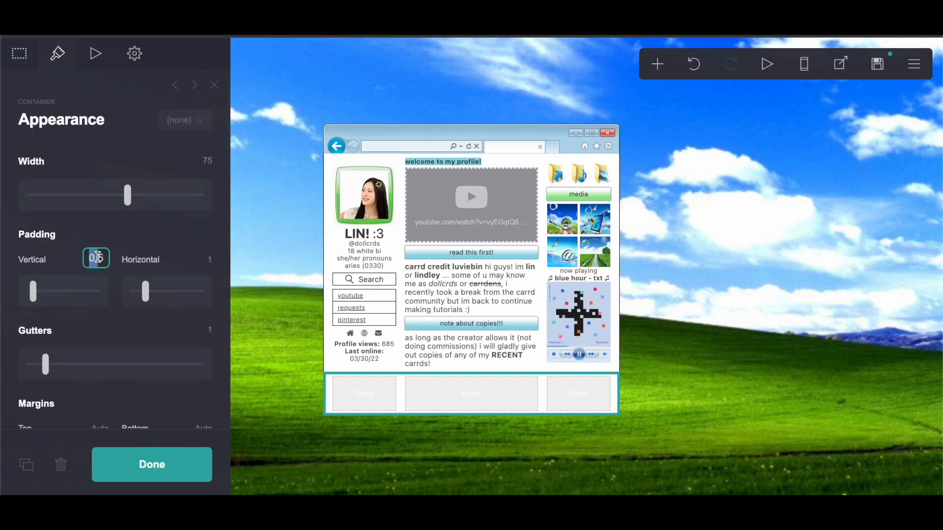
{"action": "key", "text": "BackSpace"}
{"action": "key", "text": "Return"}
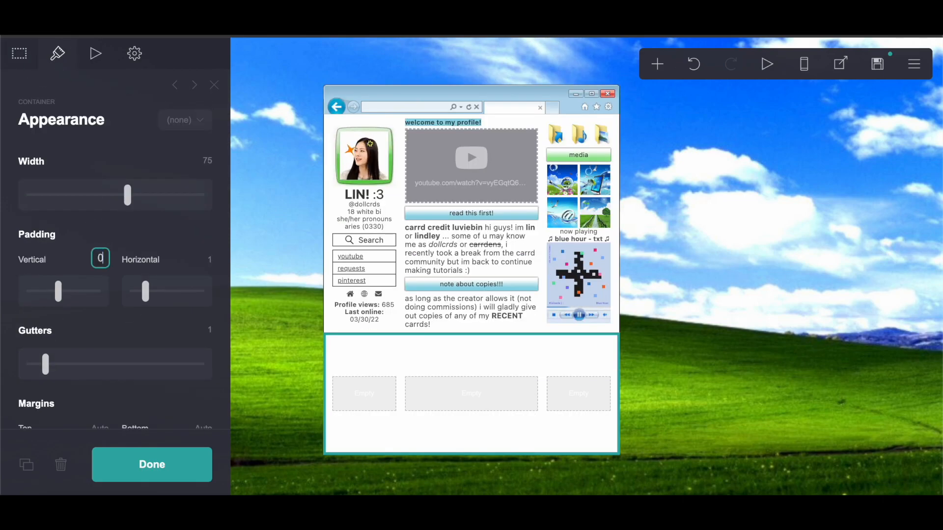
{"action": "key", "text": "Return"}
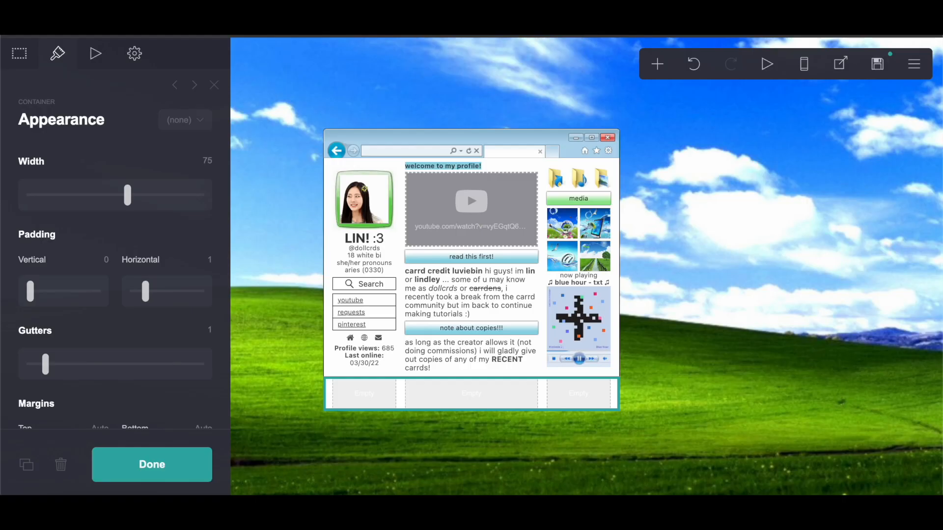
{"action": "scroll", "coordinate": [102, 178], "scroll_direction": "down", "scroll_amount": 10}
{"action": "scroll", "coordinate": [103, 178], "scroll_direction": "up", "scroll_amount": 2}
{"action": "scroll", "coordinate": [104, 179], "scroll_direction": "up", "scroll_amount": 1}
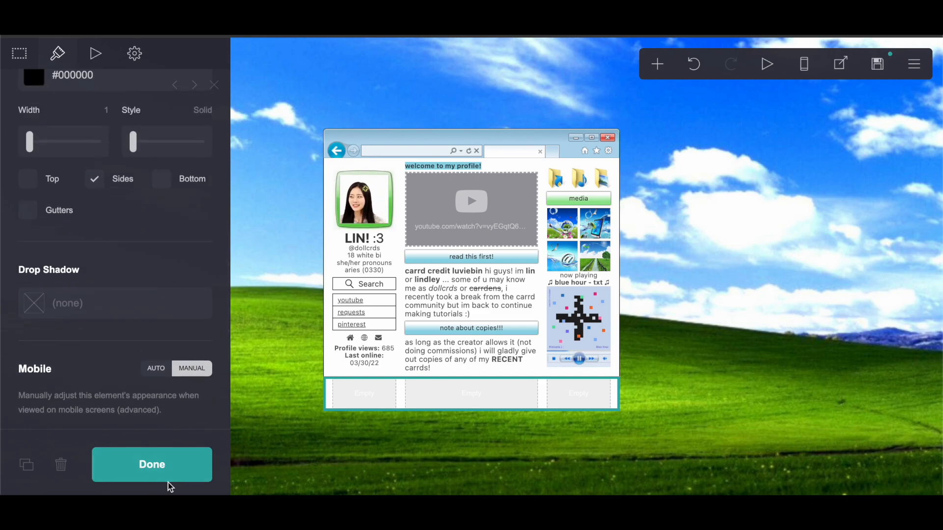
{"action": "left_click", "coordinate": [152, 464]}
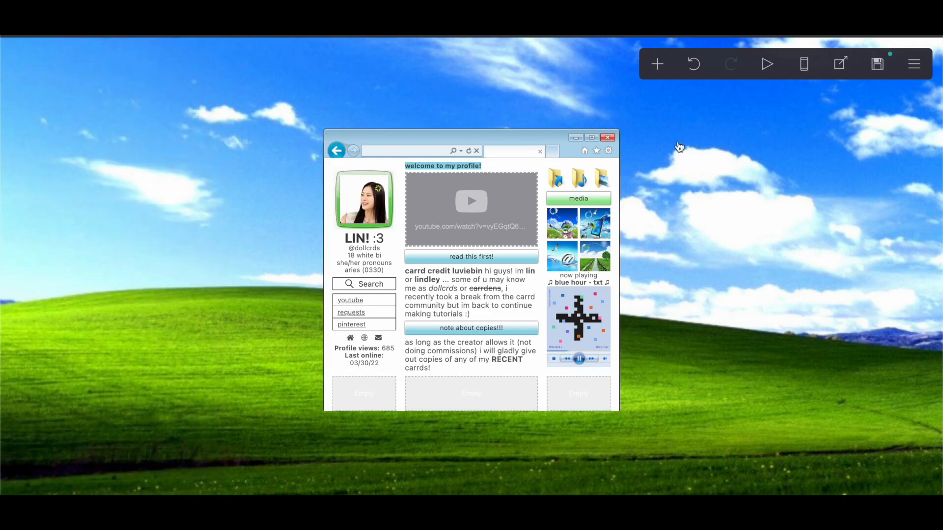
Step: Add an image element to the left column of the new container and set its height to Auto
{"action": "left_click", "coordinate": [657, 64]}
{"action": "left_click", "coordinate": [489, 192]}
{"action": "left_click_drag", "start_coordinate": [422, 413], "coordinate": [363, 394]}
{"action": "scroll", "coordinate": [67, 118], "scroll_direction": "up", "scroll_amount": 10}
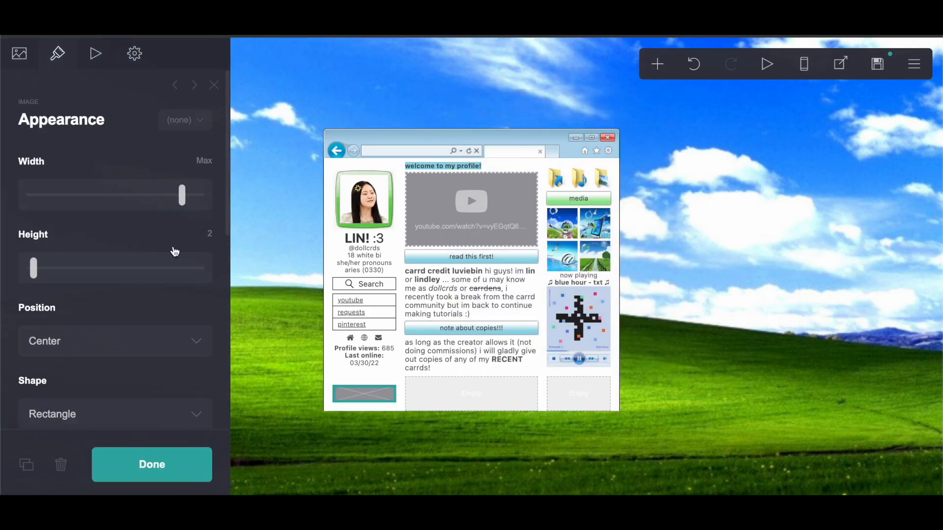
{"action": "left_click_drag", "start_coordinate": [30, 268], "coordinate": [22, 272]}
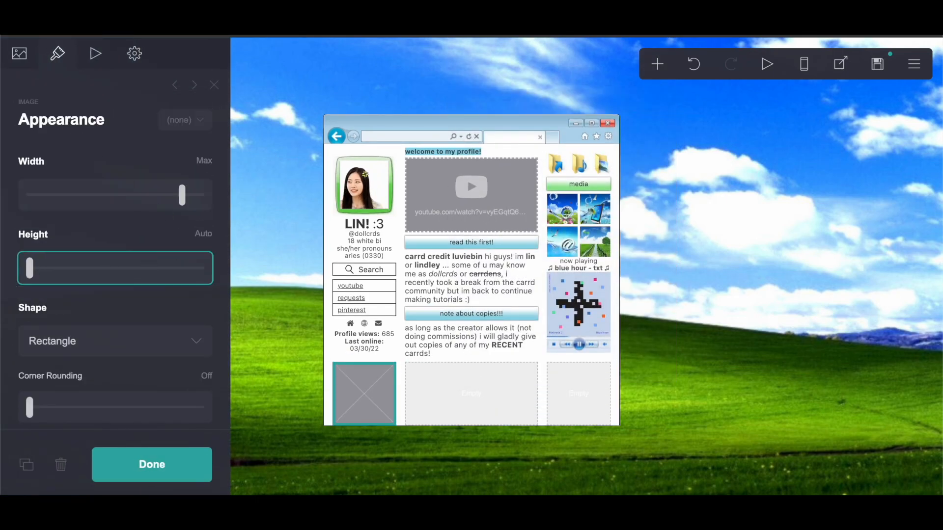
Step: Check the bottom row of the reference carrd and set the new container's right column width to 50%
{"action": "left_click", "coordinate": [528, 15]}
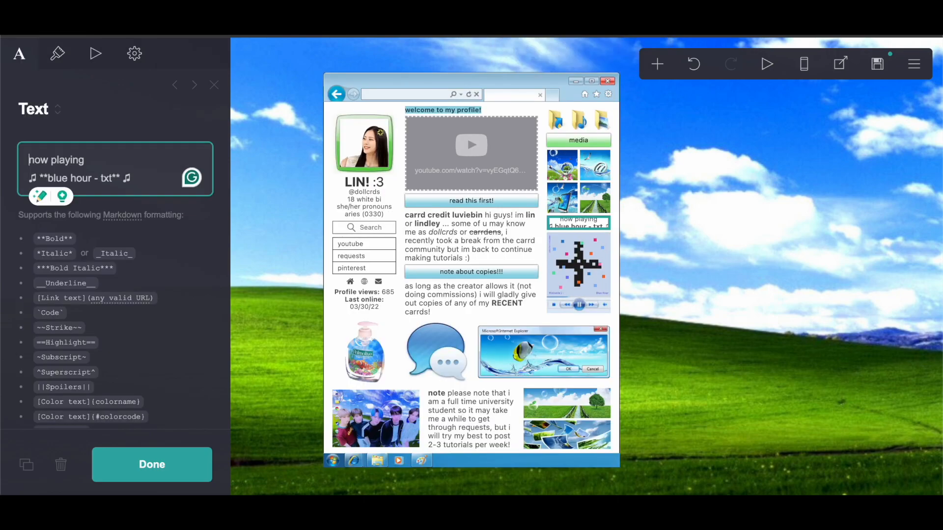
{"action": "left_click", "coordinate": [454, 15]}
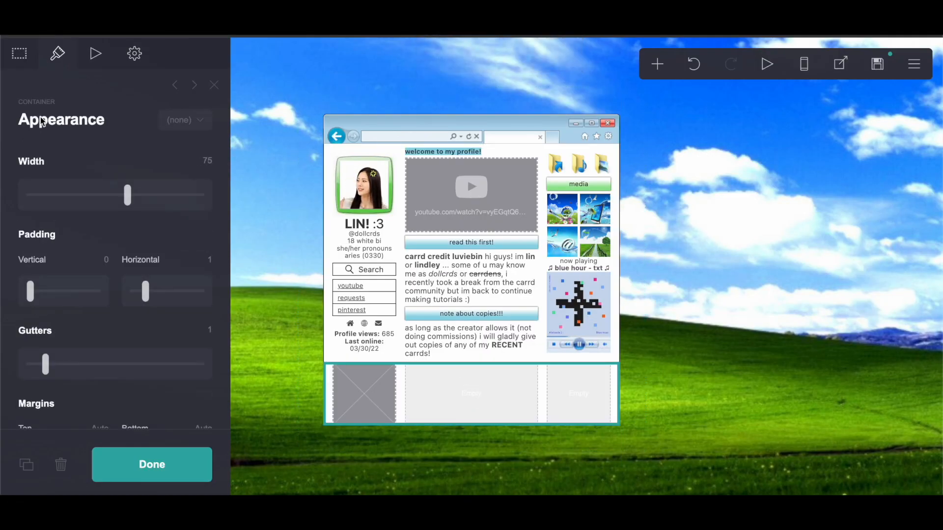
{"action": "left_click", "coordinate": [21, 54]}
{"action": "left_click", "coordinate": [78, 290]}
{"action": "left_click", "coordinate": [77, 334]}
{"action": "scroll", "coordinate": [76, 319], "scroll_direction": "down", "scroll_amount": 2}
{"action": "left_click", "coordinate": [52, 345]}
{"action": "left_click_drag", "start_coordinate": [51, 345], "coordinate": [26, 348]}
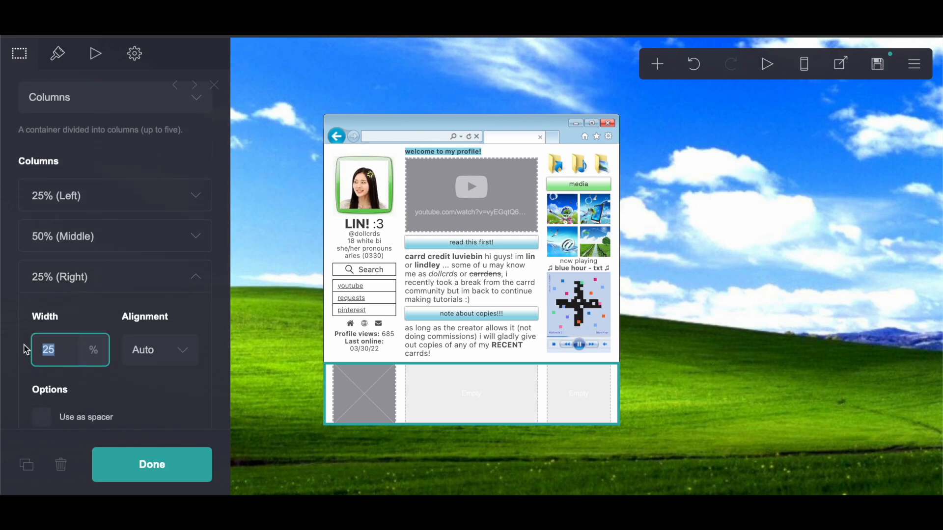
{"action": "type", "text": "50"}
{"action": "key", "text": "Return"}
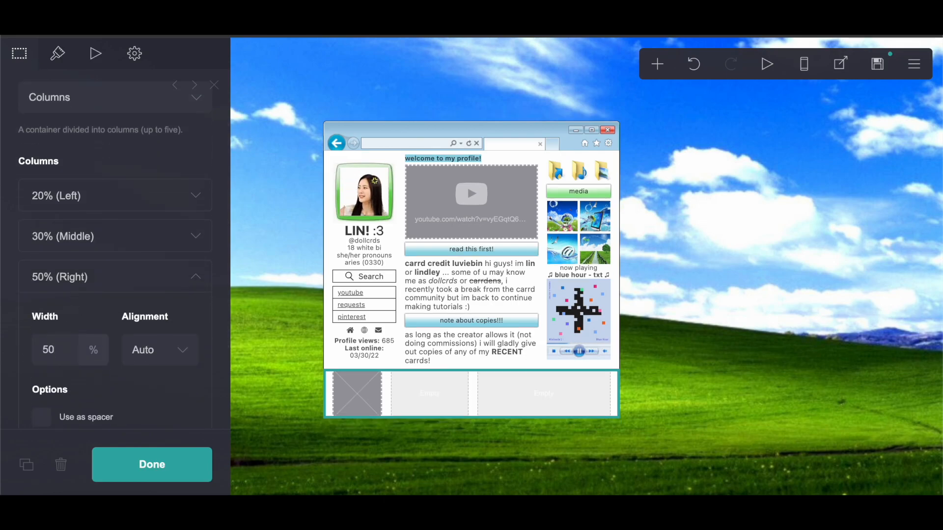
Step: Set the widths of the container's middle and left columns to 25% each
{"action": "left_click", "coordinate": [82, 244]}
{"action": "left_click", "coordinate": [51, 312]}
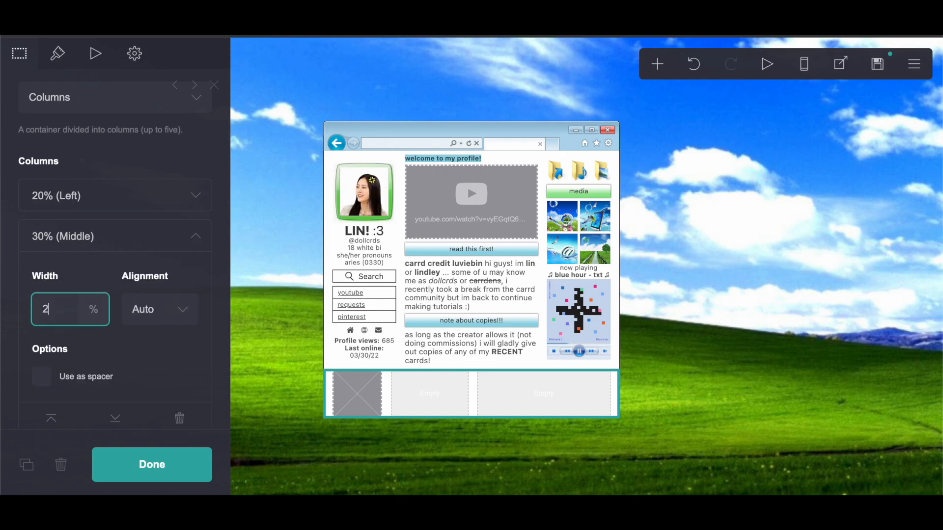
{"action": "type", "text": "25"}
{"action": "key", "text": "Return"}
{"action": "left_click", "coordinate": [61, 216]}
{"action": "left_click", "coordinate": [63, 266]}
{"action": "type", "text": "5"}
{"action": "key", "text": "Return"}
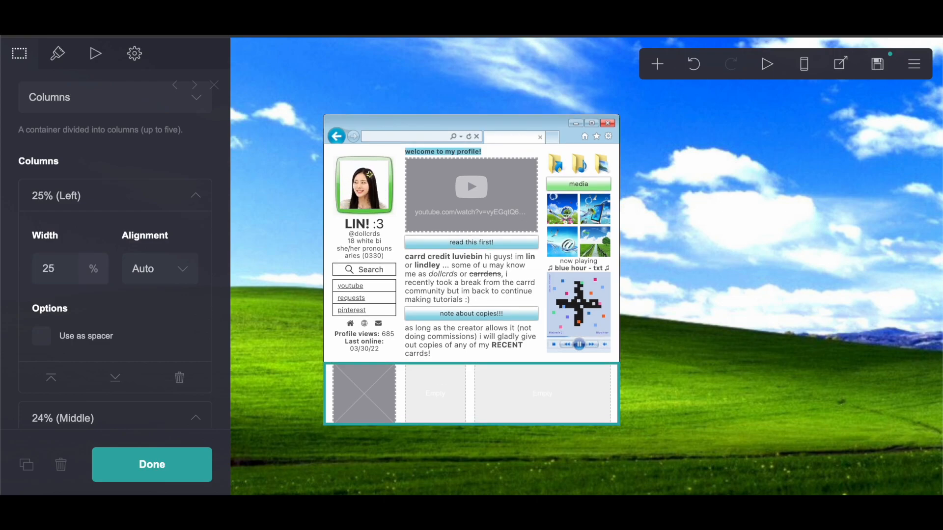
Step: Readjust the middle column's width to 25%
{"action": "left_click", "coordinate": [91, 420]}
{"action": "left_click", "coordinate": [69, 322]}
{"action": "key", "text": "BackSpace"}
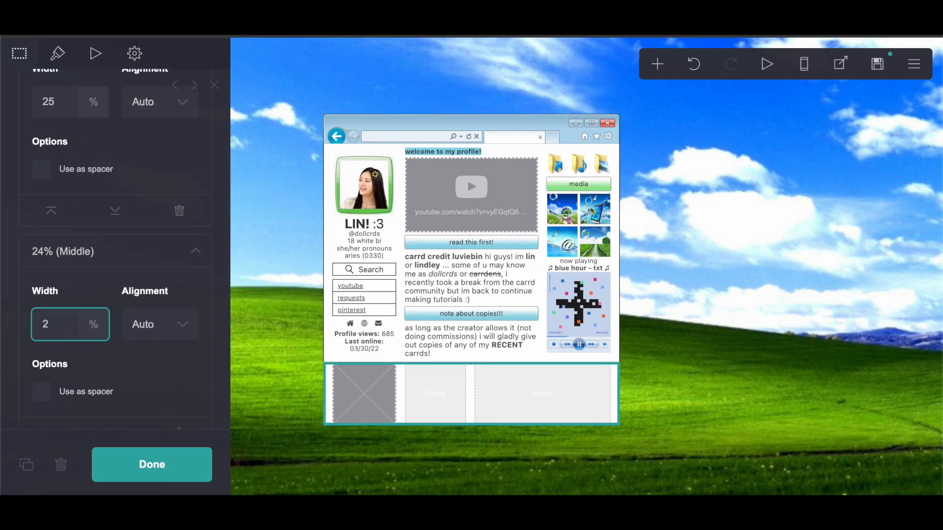
{"action": "type", "text": "5"}
{"action": "key", "text": "Return"}
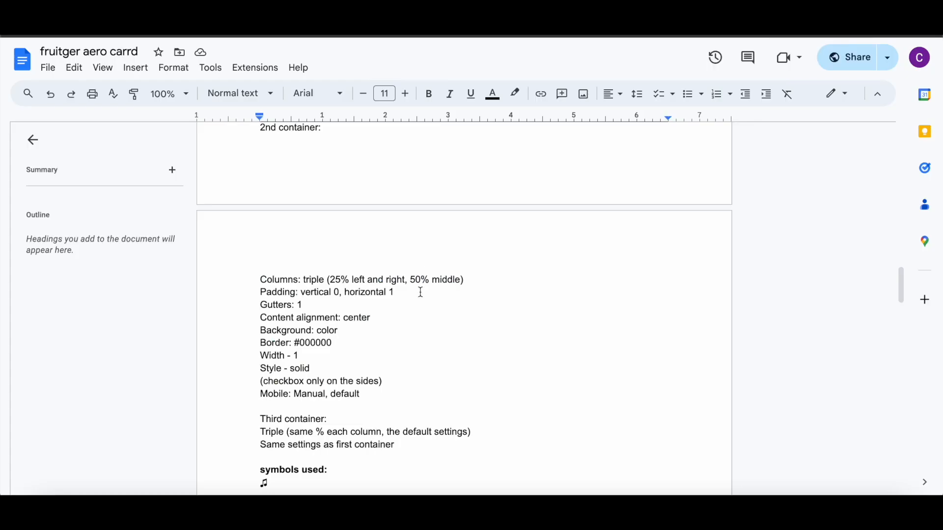
Step: In the notes document, correct the 2nd container's columns line to 25% left and middle, 50% right
{"action": "scroll", "coordinate": [421, 293], "scroll_direction": "up", "scroll_amount": 2}
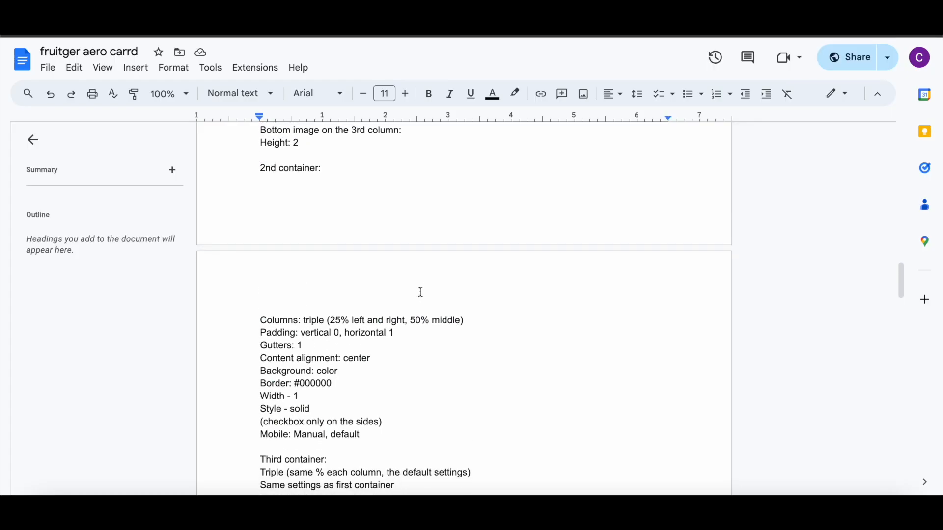
{"action": "left_click_drag", "start_coordinate": [404, 319], "coordinate": [386, 324]}
{"action": "type", "text": "middle"}
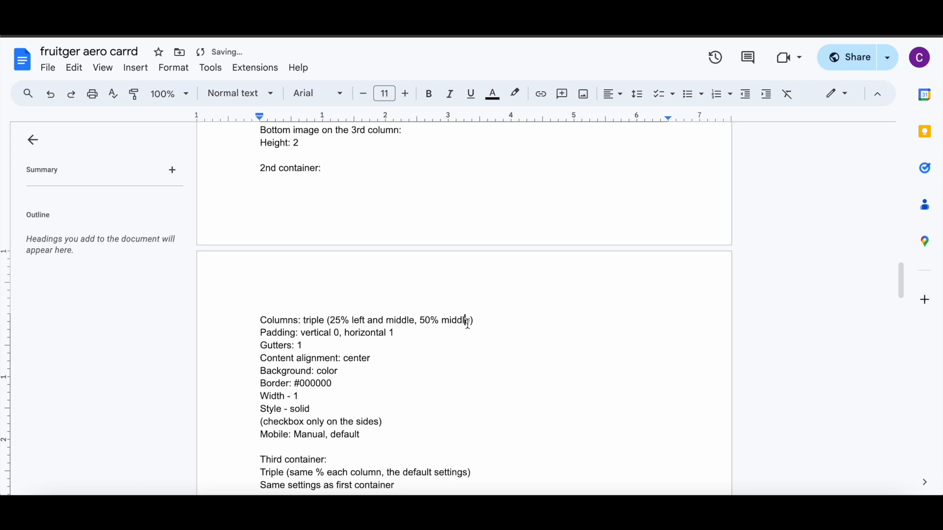
{"action": "left_click_drag", "start_coordinate": [468, 325], "coordinate": [445, 325]}
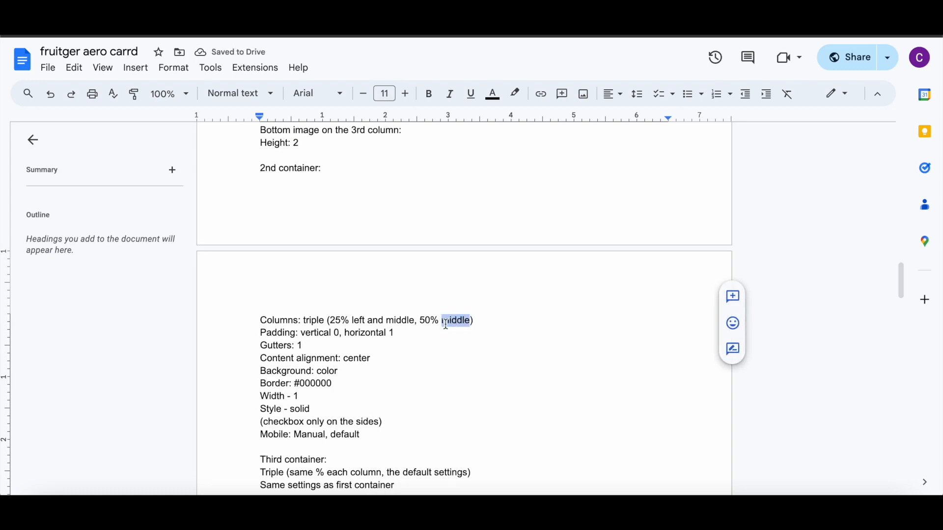
{"action": "type", "text": "righ"}
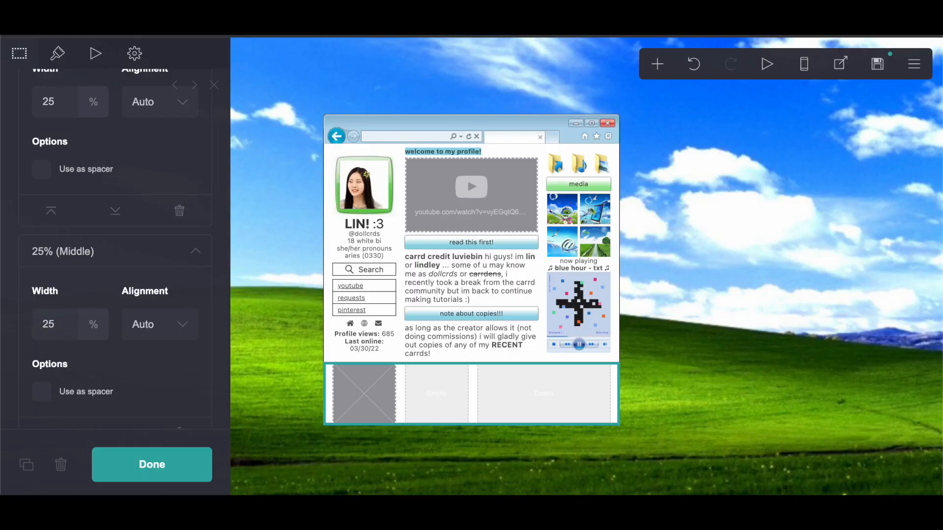
Step: Back in the Carrd editor, duplicate the left column's image twice and place the copies in the middle and right columns
{"action": "left_click", "coordinate": [364, 393]}
{"action": "left_click", "coordinate": [26, 464]}
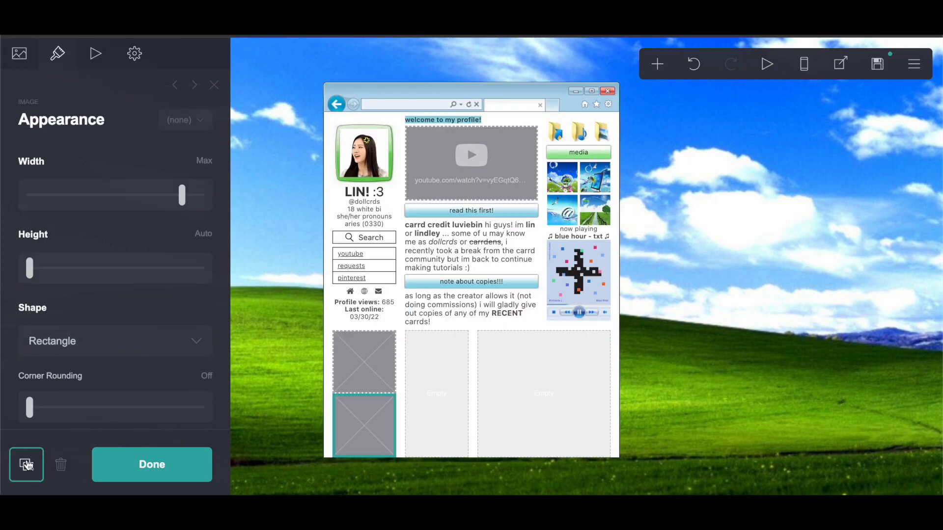
{"action": "left_click", "coordinate": [30, 464]}
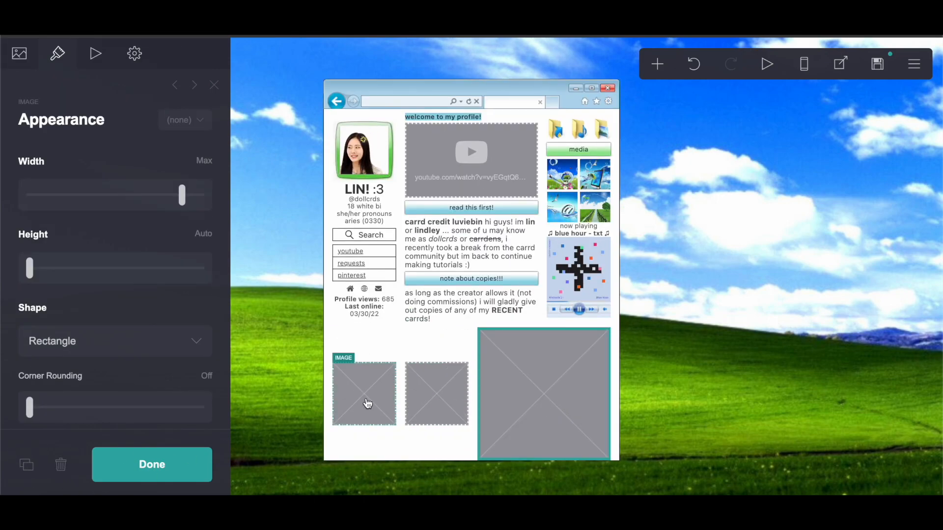
Step: Upload image19.png into the right column's image and accept it uncropped
{"action": "left_click", "coordinate": [19, 53]}
{"action": "left_click", "coordinate": [122, 208]}
{"action": "scroll", "coordinate": [411, 252], "scroll_direction": "down", "scroll_amount": 5}
{"action": "scroll", "coordinate": [414, 251], "scroll_direction": "down", "scroll_amount": 5}
{"action": "scroll", "coordinate": [414, 252], "scroll_direction": "down", "scroll_amount": 3}
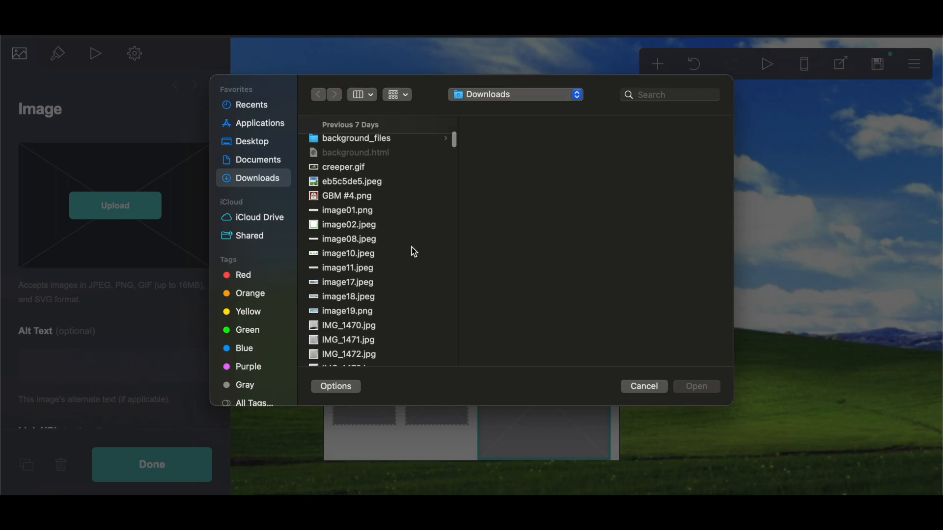
{"action": "left_click", "coordinate": [385, 314]}
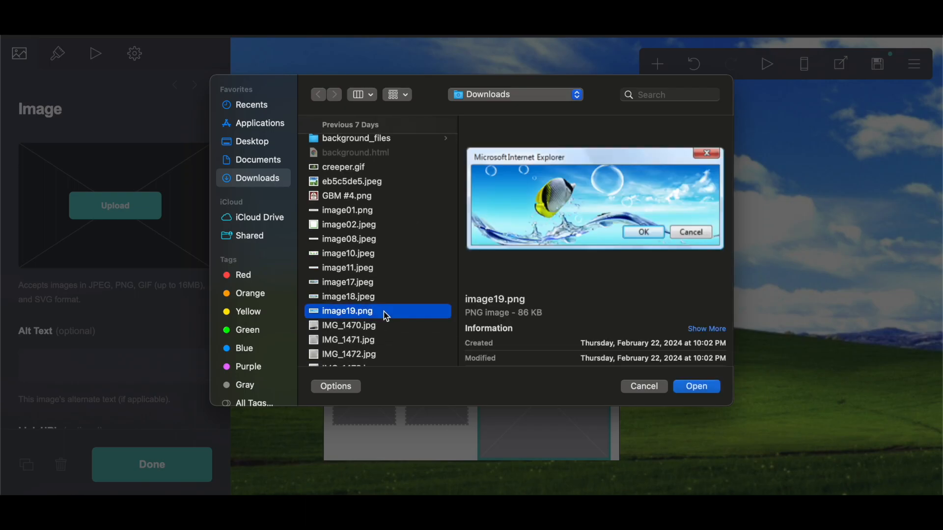
{"action": "left_click", "coordinate": [692, 388]}
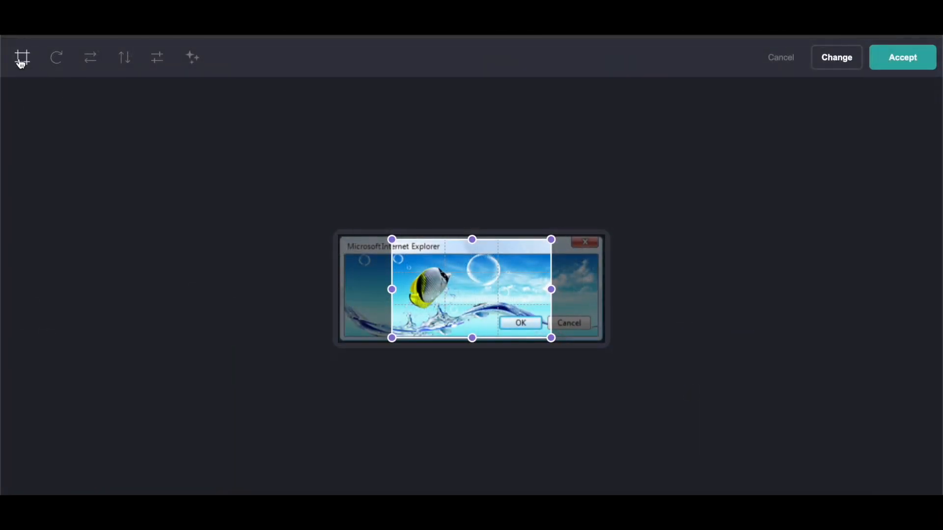
{"action": "left_click", "coordinate": [21, 61]}
{"action": "left_click", "coordinate": [877, 69]}
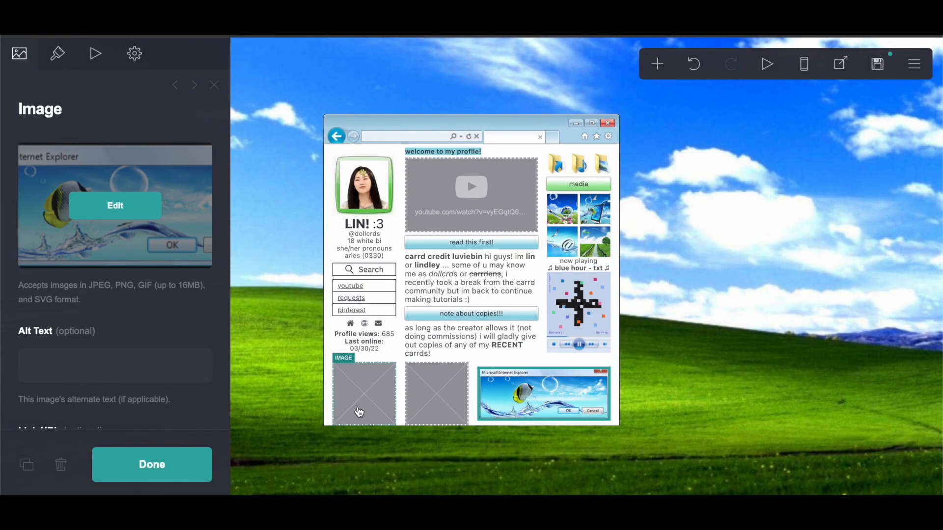
Step: Upload the Palmolive soap bottle picture into the left column's image and accept it uncropped
{"action": "left_click", "coordinate": [112, 206]}
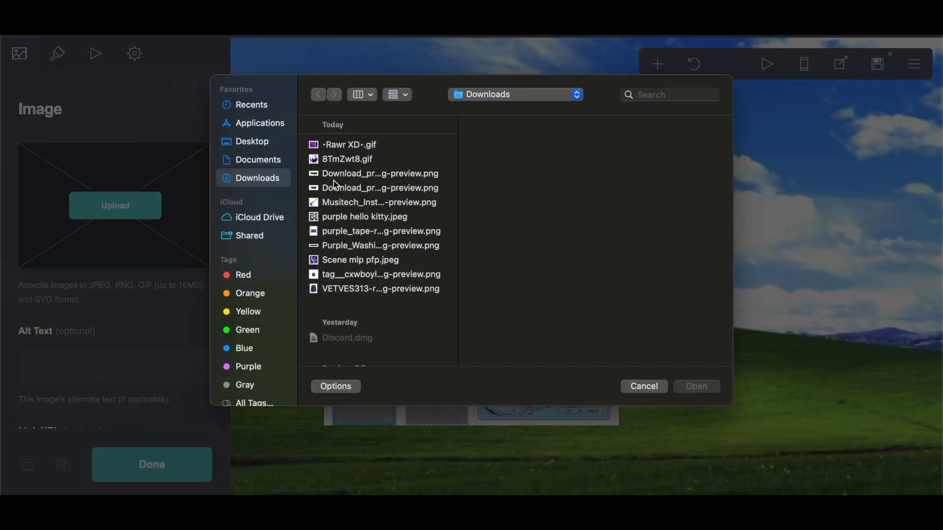
{"action": "scroll", "coordinate": [335, 183], "scroll_direction": "down", "scroll_amount": 8}
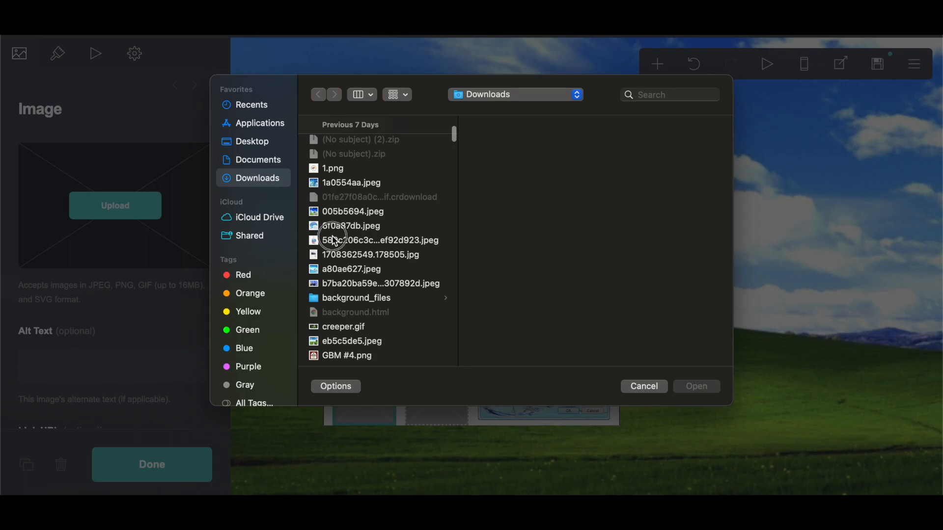
{"action": "left_click", "coordinate": [334, 240]}
{"action": "left_click", "coordinate": [696, 386]}
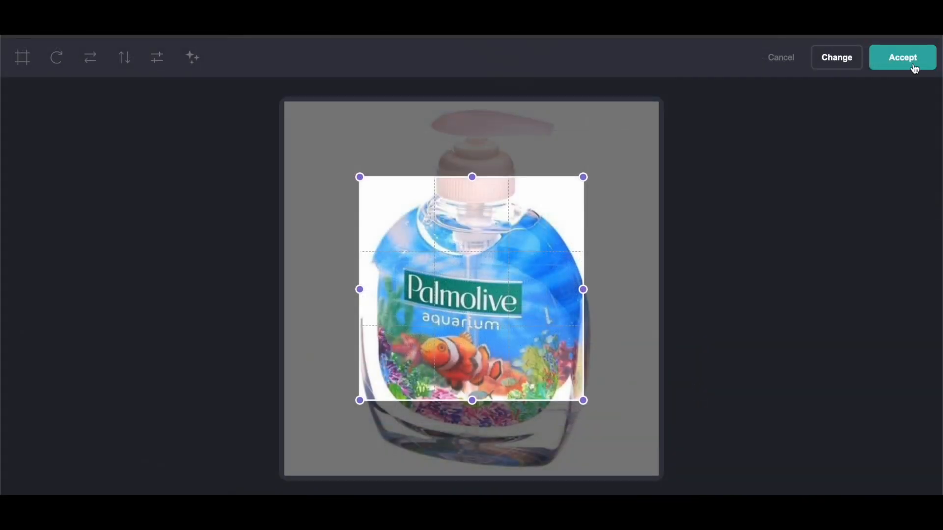
{"action": "left_click", "coordinate": [22, 57]}
{"action": "left_click", "coordinate": [923, 63]}
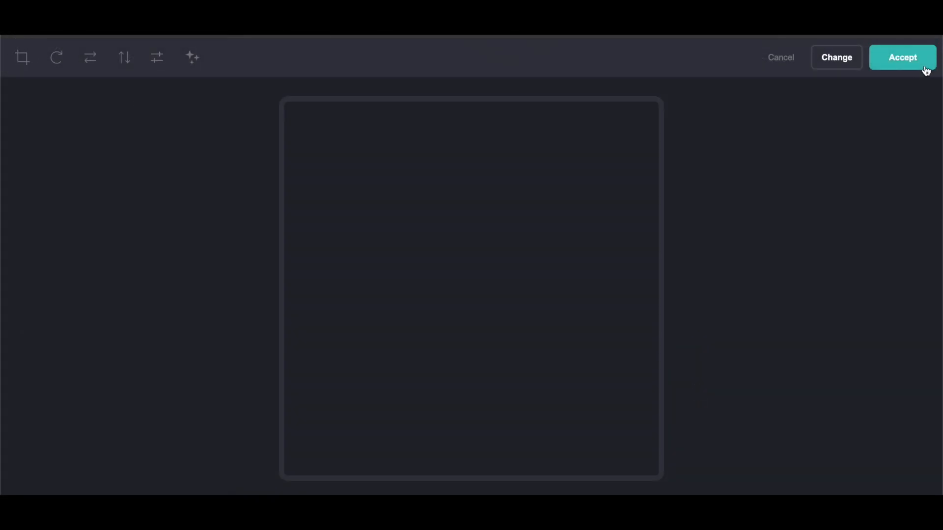
Step: Upload 6f0a87db.jpeg into the middle column's image and accept it uncropped
{"action": "left_click", "coordinate": [181, 228]}
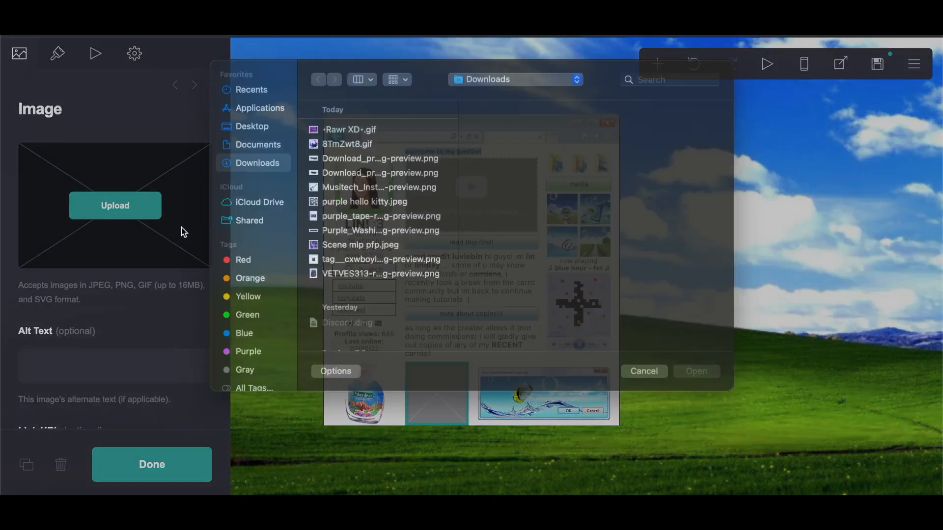
{"action": "scroll", "coordinate": [454, 325], "scroll_direction": "down", "scroll_amount": 5}
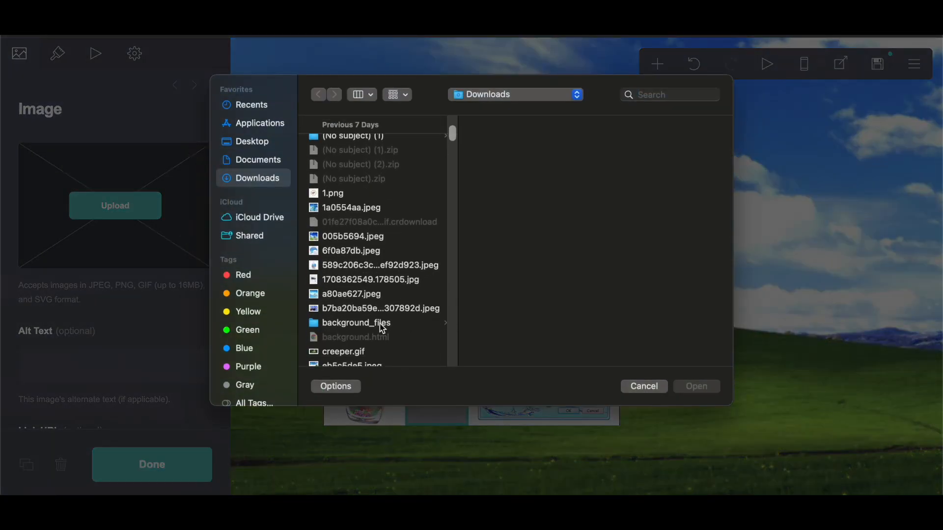
{"action": "scroll", "coordinate": [383, 328], "scroll_direction": "down", "scroll_amount": 1}
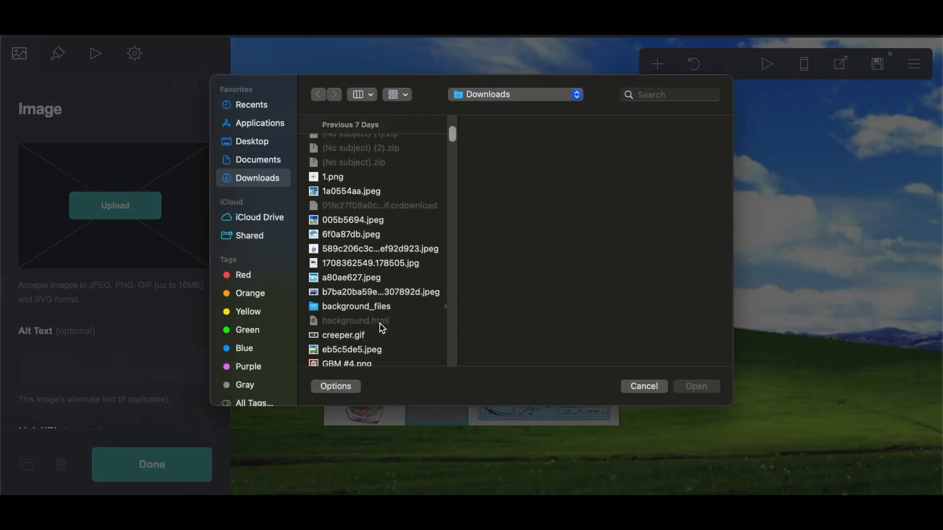
{"action": "left_click", "coordinate": [352, 230]}
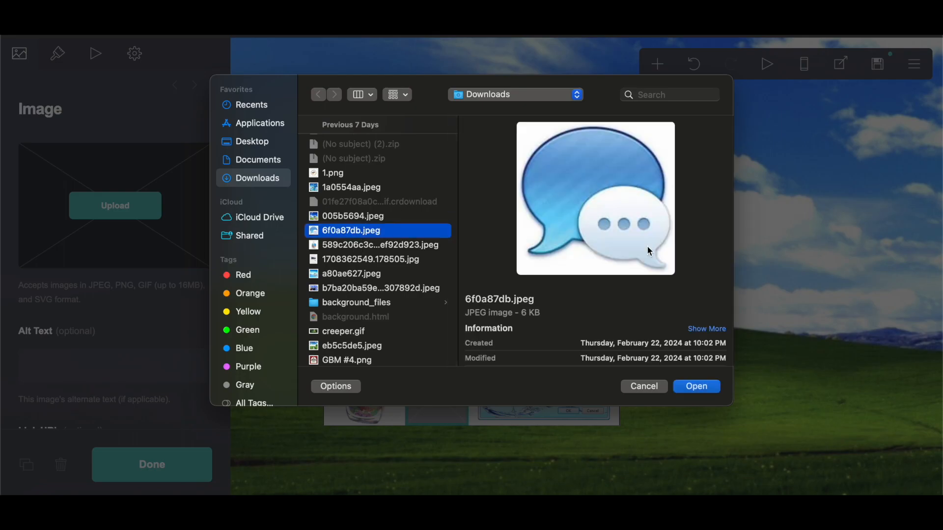
{"action": "left_click", "coordinate": [689, 385]}
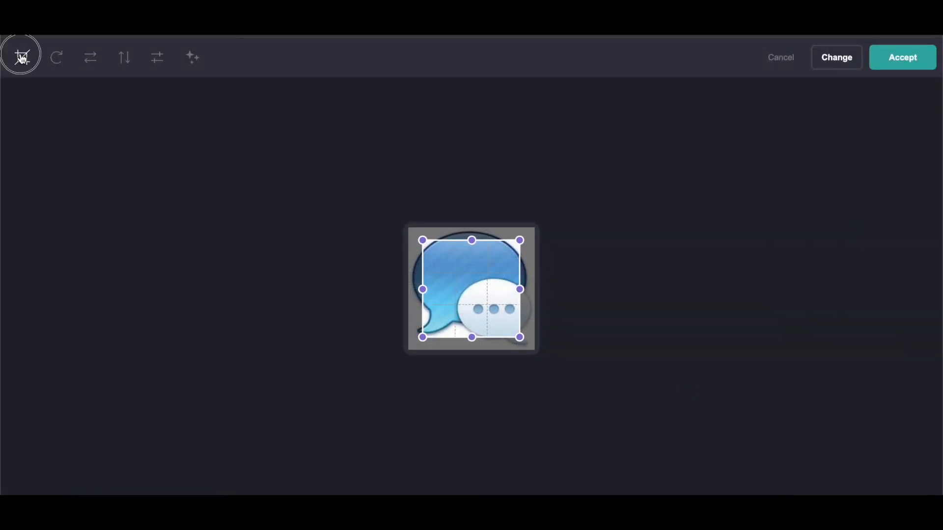
{"action": "left_click", "coordinate": [22, 58]}
{"action": "left_click", "coordinate": [913, 61]}
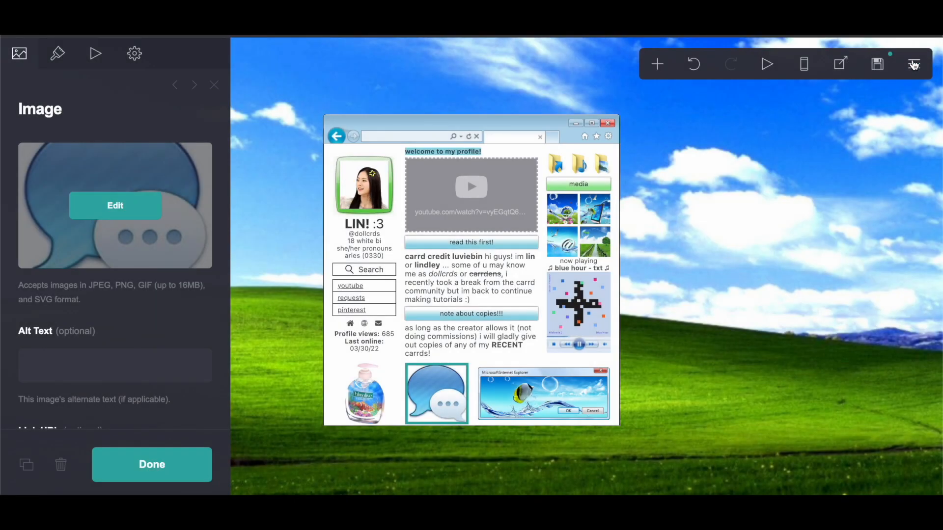
Step: Add a third container below the images, check its settings in the notes document, and divide it into three equal columns
{"action": "left_click", "coordinate": [656, 63]}
{"action": "left_click", "coordinate": [522, 358]}
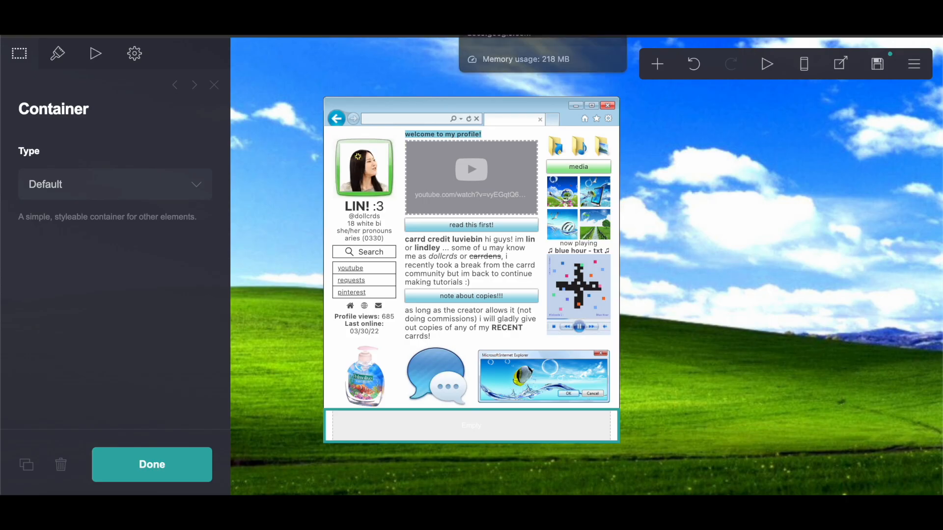
{"action": "left_click", "coordinate": [496, 10]}
{"action": "scroll", "coordinate": [432, 296], "scroll_direction": "down", "scroll_amount": 5}
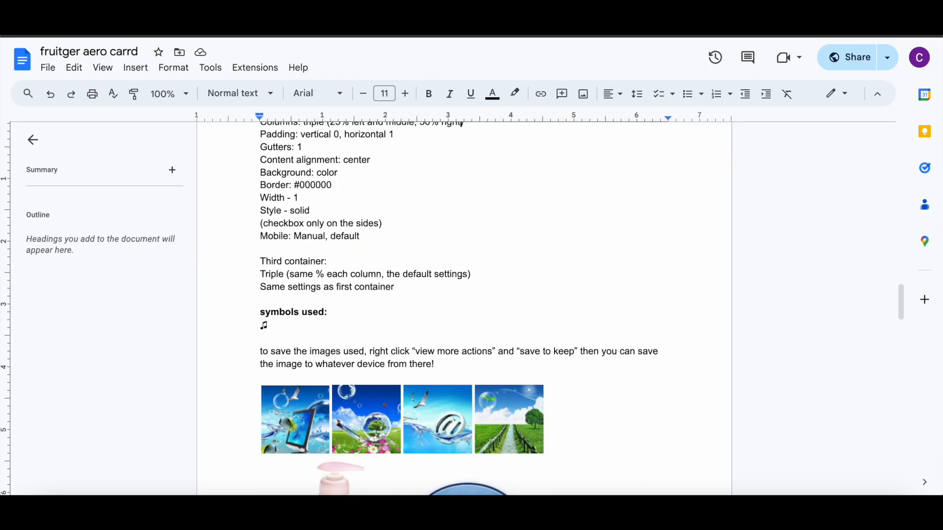
{"action": "left_click", "coordinate": [386, 15]}
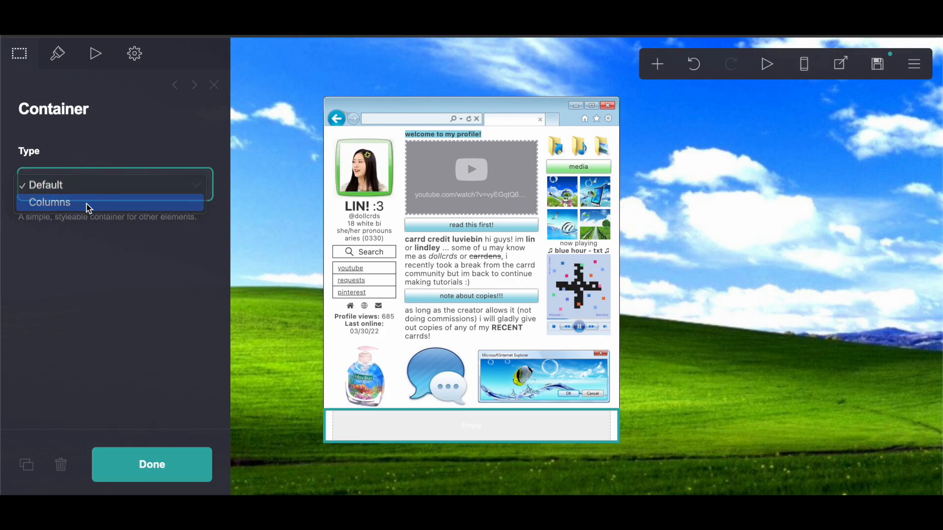
{"action": "left_click", "coordinate": [86, 205]}
{"action": "left_click", "coordinate": [74, 294]}
{"action": "left_click", "coordinate": [77, 324]}
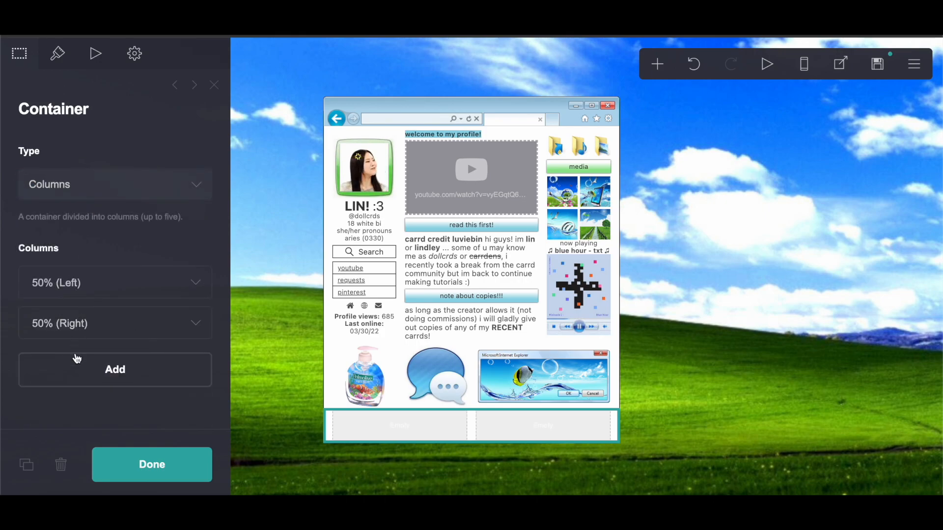
{"action": "left_click", "coordinate": [75, 361]}
Step: Set the new container's vertical padding to 0.5
{"action": "left_click", "coordinate": [57, 53]}
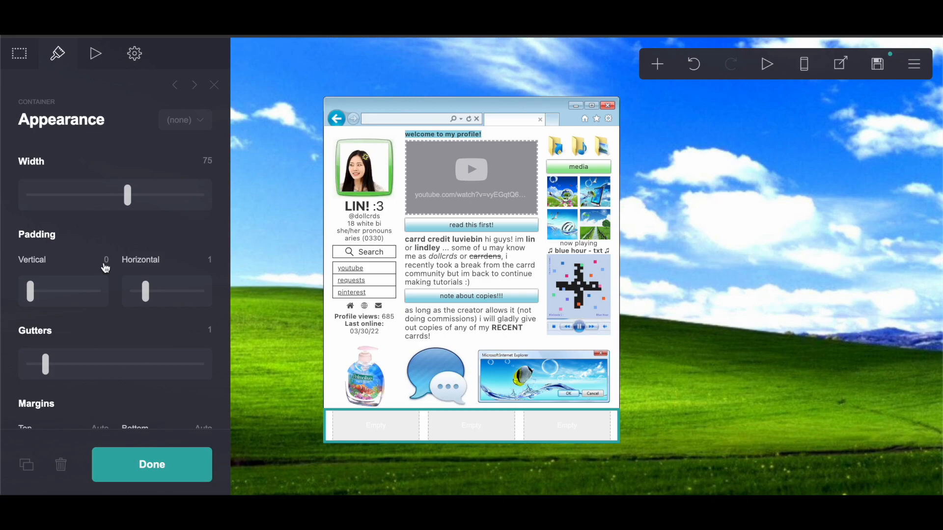
{"action": "type", "text": ".5"}
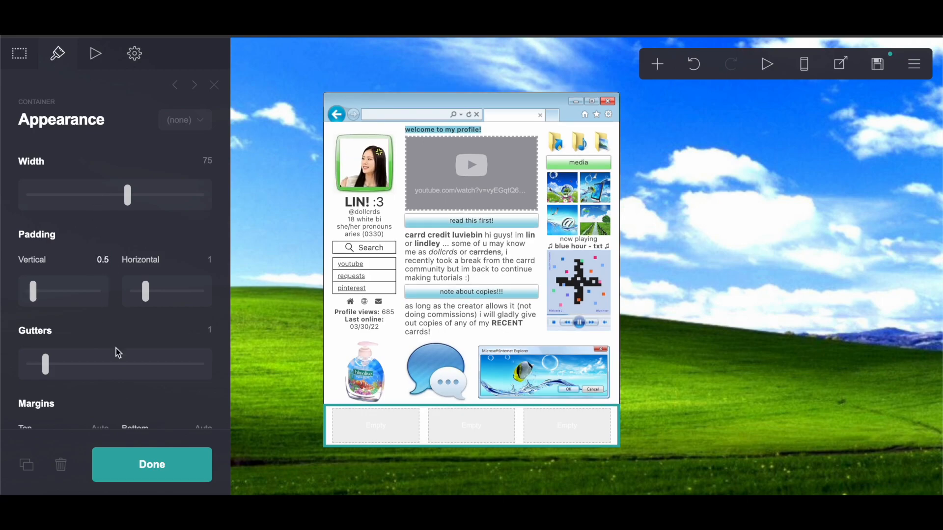
{"action": "left_click", "coordinate": [143, 476]}
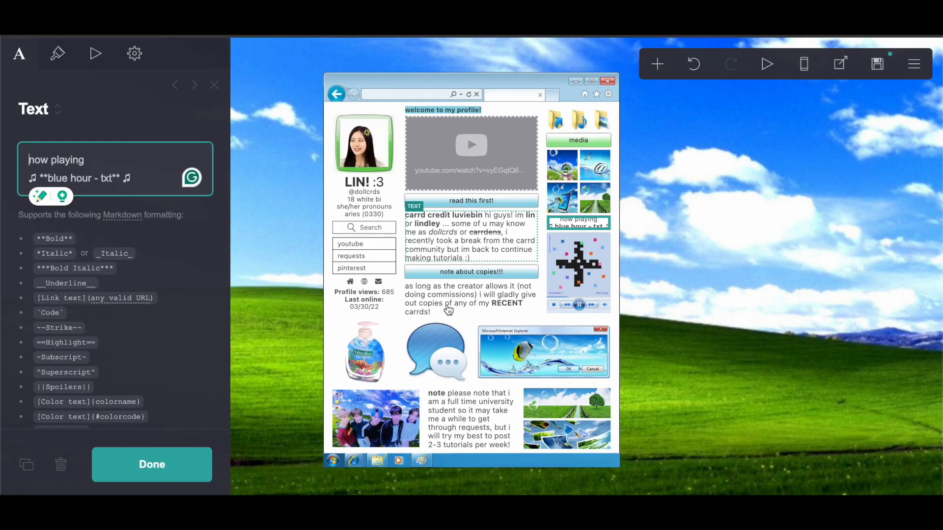
Step: In the reference carrd, copy the full note text about being a university student from the bottom middle column
{"action": "left_click", "coordinate": [466, 415]}
{"action": "left_click_drag", "start_coordinate": [26, 160], "coordinate": [155, 245]}
{"action": "right_click", "coordinate": [97, 231]}
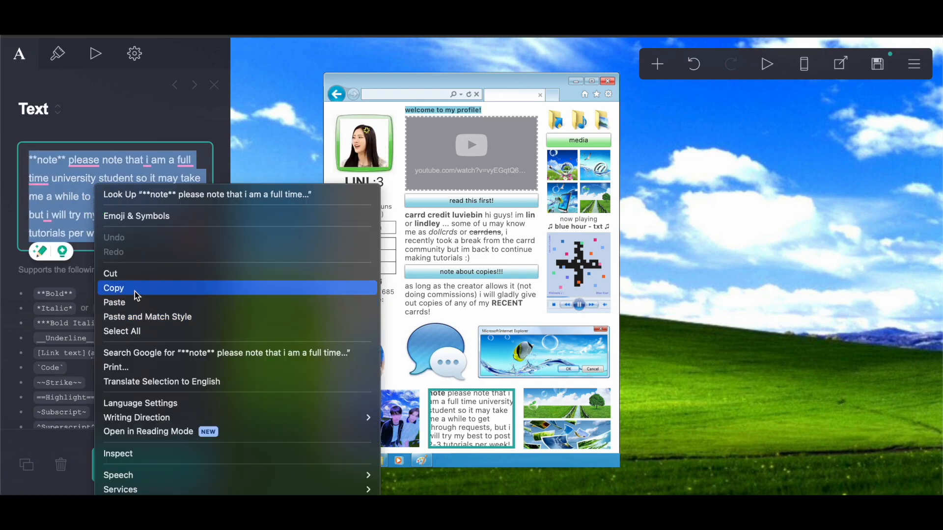
{"action": "left_click", "coordinate": [134, 290]}
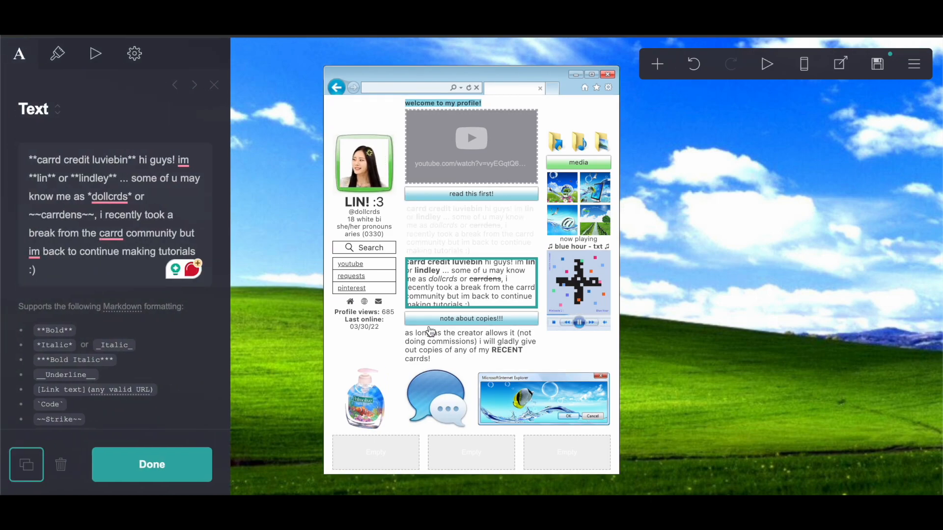
Step: Back in the new carrd, move the duplicated "carrd credit" text into the third container's middle column and replace it with the copied note
{"action": "left_click_drag", "start_coordinate": [431, 299], "coordinate": [481, 461]}
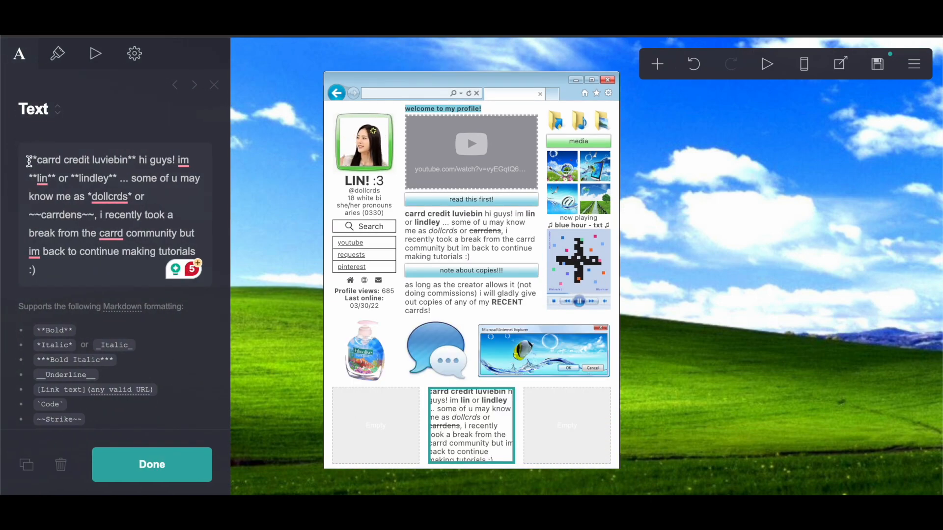
{"action": "left_click_drag", "start_coordinate": [29, 162], "coordinate": [154, 307]}
{"action": "right_click", "coordinate": [106, 213]}
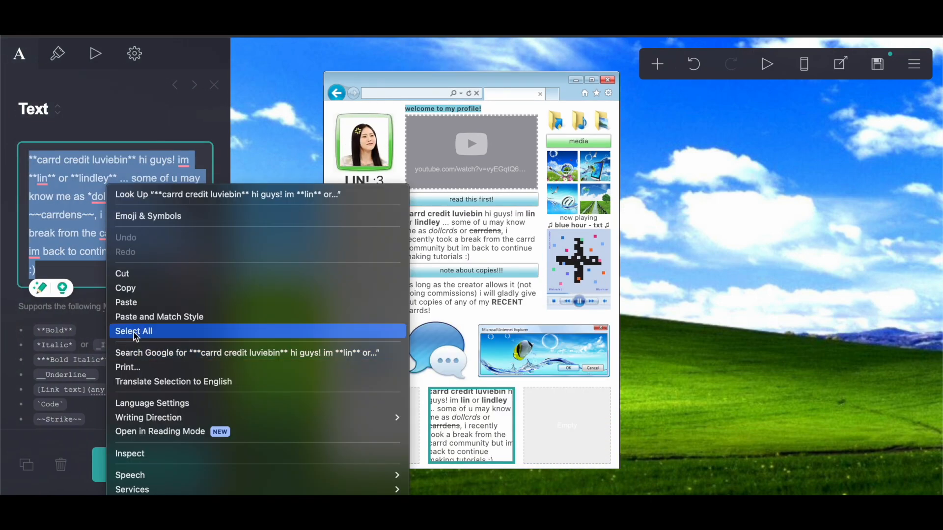
{"action": "left_click", "coordinate": [135, 302]}
Step: Add an image to the third container's left column and place two duplicates of it in the right column
{"action": "left_click", "coordinate": [657, 64]}
{"action": "left_click", "coordinate": [487, 146]}
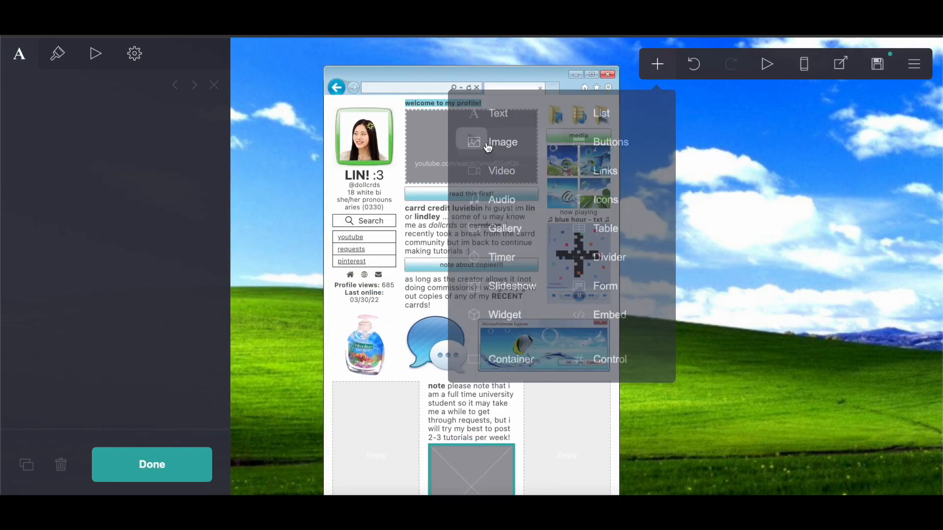
{"action": "left_click_drag", "start_coordinate": [454, 432], "coordinate": [377, 397]}
{"action": "left_click", "coordinate": [30, 467]}
{"action": "left_click_drag", "start_coordinate": [376, 478], "coordinate": [581, 381]}
{"action": "left_click", "coordinate": [26, 471]}
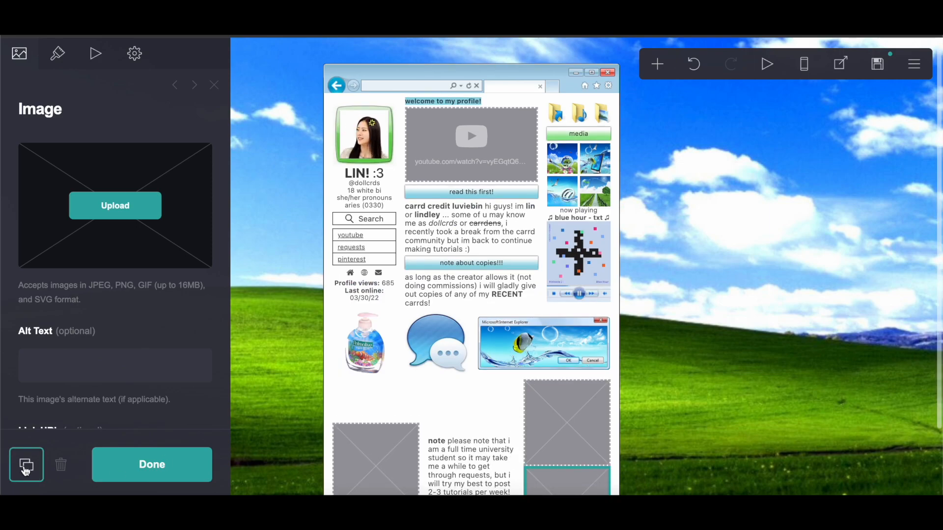
Step: Upload b7ba20ba59e874fb52adeb2c0307892d.jpeg into the third container's left image and accept it uncropped
{"action": "left_click", "coordinate": [372, 362]}
{"action": "left_click", "coordinate": [122, 214]}
{"action": "scroll", "coordinate": [340, 229], "scroll_direction": "down", "scroll_amount": 5}
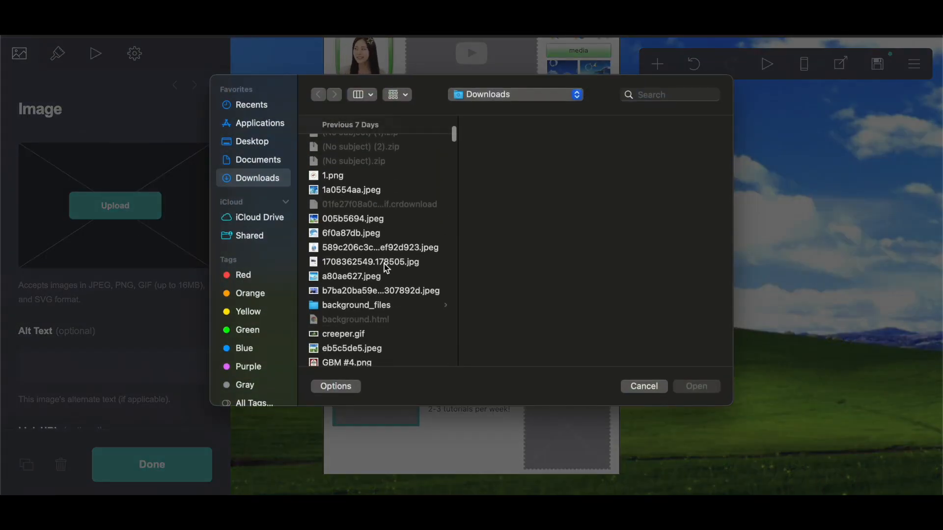
{"action": "left_click", "coordinate": [385, 292]}
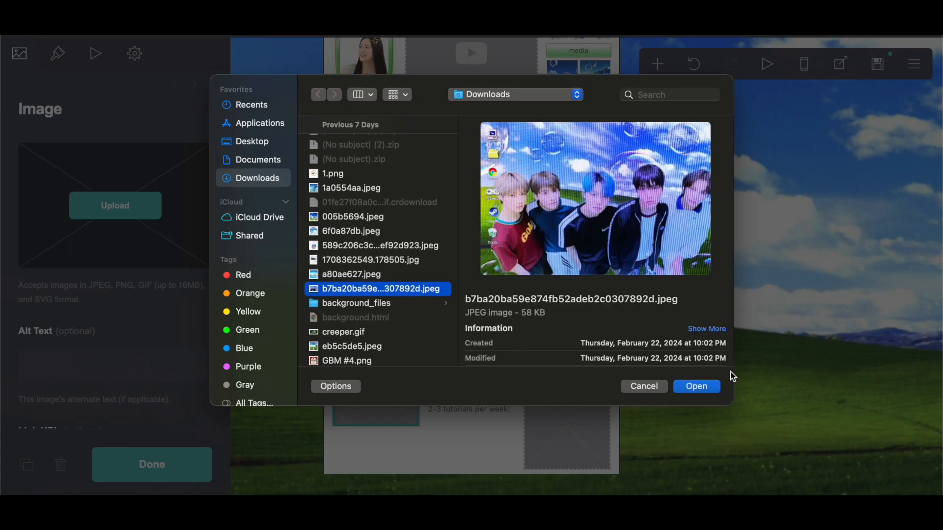
{"action": "left_click", "coordinate": [697, 387]}
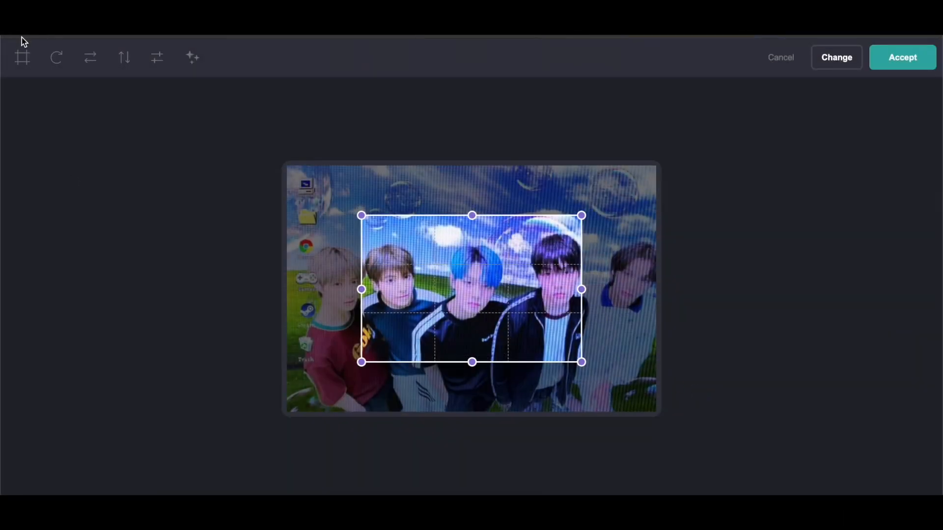
{"action": "left_click", "coordinate": [23, 57]}
{"action": "left_click", "coordinate": [24, 57]}
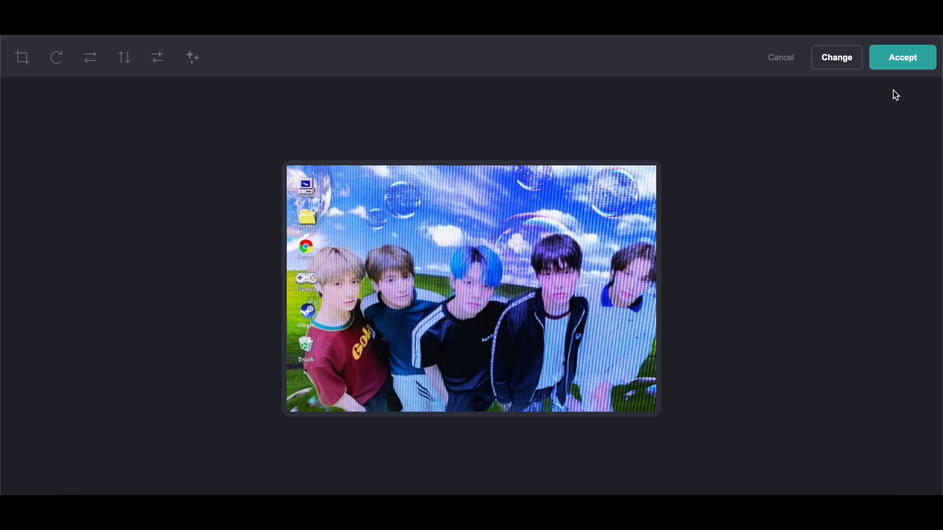
{"action": "left_click", "coordinate": [911, 61]}
Step: Upload image17.jpeg into the upper image of the third container's right column and accept it uncropped
{"action": "left_click", "coordinate": [560, 344]}
{"action": "left_click", "coordinate": [127, 205]}
{"action": "scroll", "coordinate": [409, 261], "scroll_direction": "down", "scroll_amount": 10}
{"action": "scroll", "coordinate": [411, 253], "scroll_direction": "down", "scroll_amount": 5}
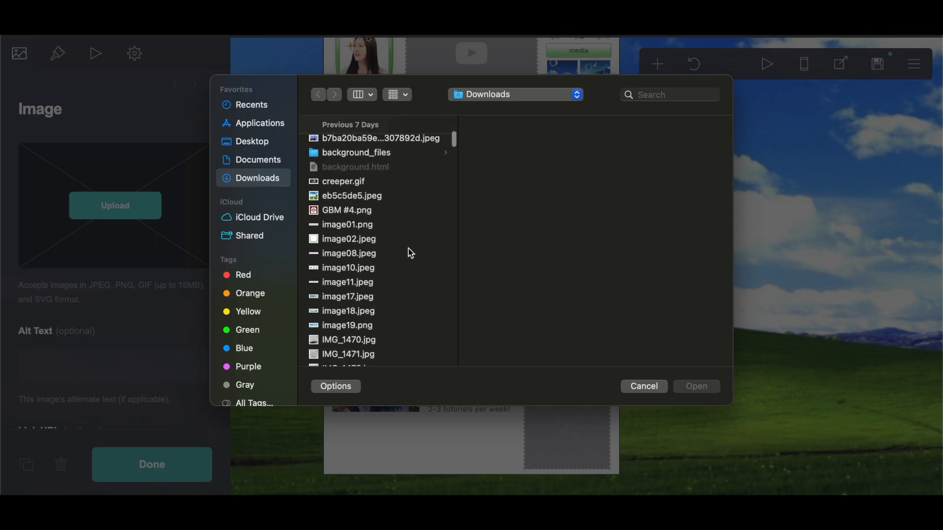
{"action": "left_click", "coordinate": [393, 233]}
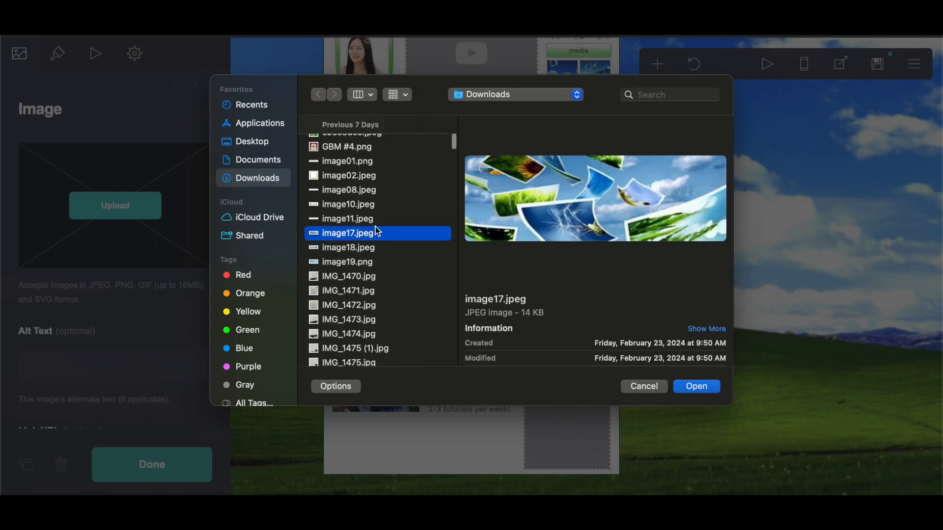
{"action": "left_click", "coordinate": [699, 386]}
{"action": "left_click", "coordinate": [28, 64]}
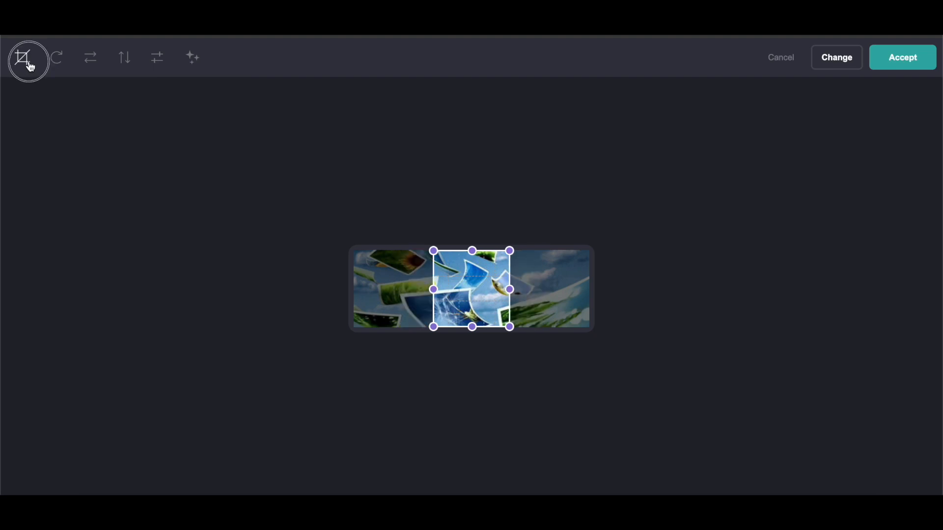
{"action": "left_click", "coordinate": [902, 61]}
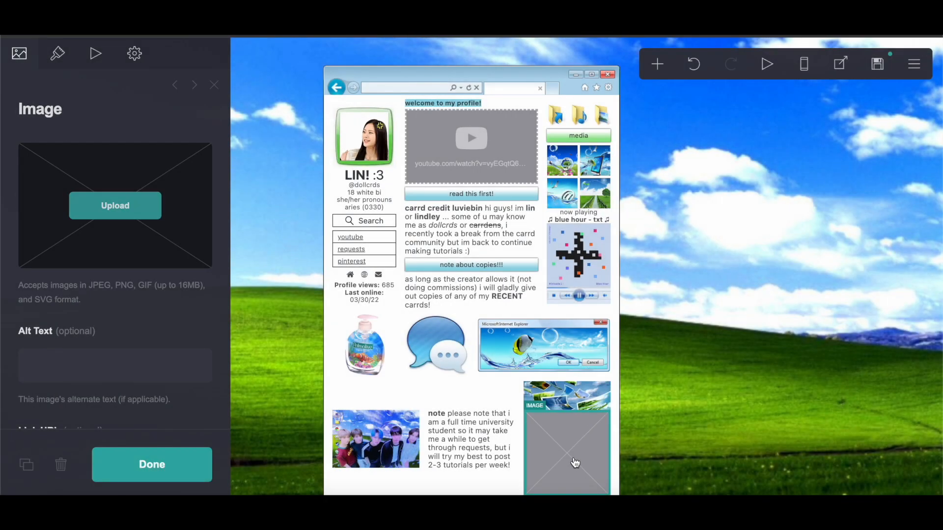
Step: Upload image18.jpeg into the lower image of the right column, accept it uncropped, and recheck the third container's notes
{"action": "left_click", "coordinate": [115, 205]}
{"action": "scroll", "coordinate": [408, 255], "scroll_direction": "down", "scroll_amount": 10}
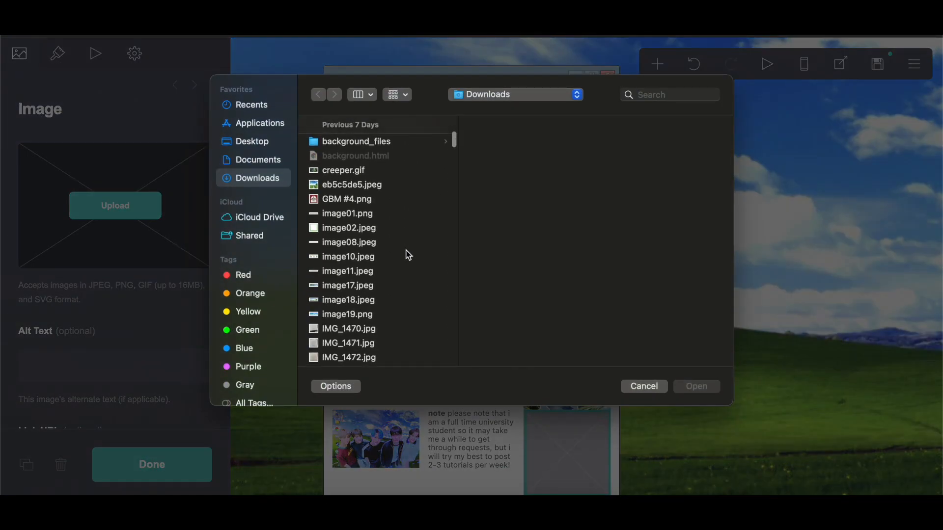
{"action": "left_click", "coordinate": [363, 301]}
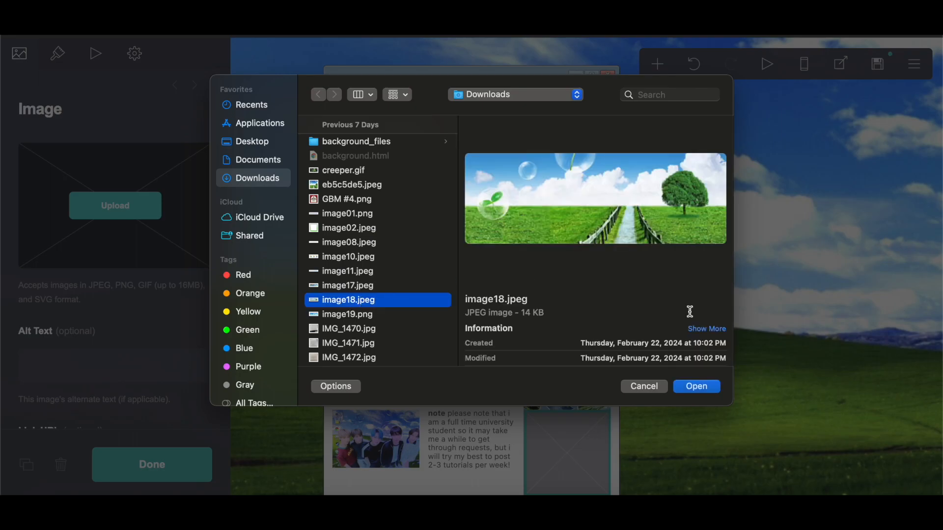
{"action": "left_click", "coordinate": [697, 387]}
{"action": "left_click", "coordinate": [21, 57]}
{"action": "left_click", "coordinate": [22, 58]}
{"action": "left_click", "coordinate": [894, 62]}
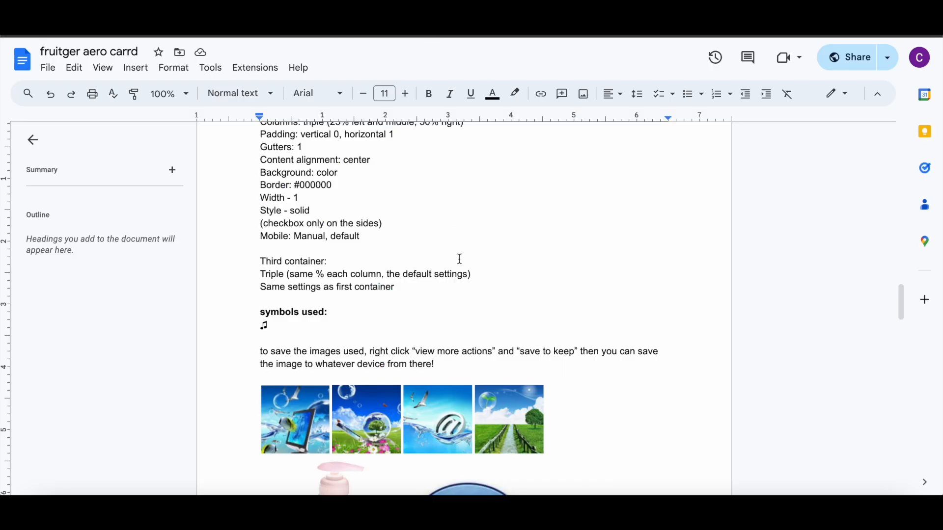
{"action": "scroll", "coordinate": [460, 259], "scroll_direction": "down", "scroll_amount": 3}
{"action": "scroll", "coordinate": [459, 257], "scroll_direction": "up", "scroll_amount": 3}
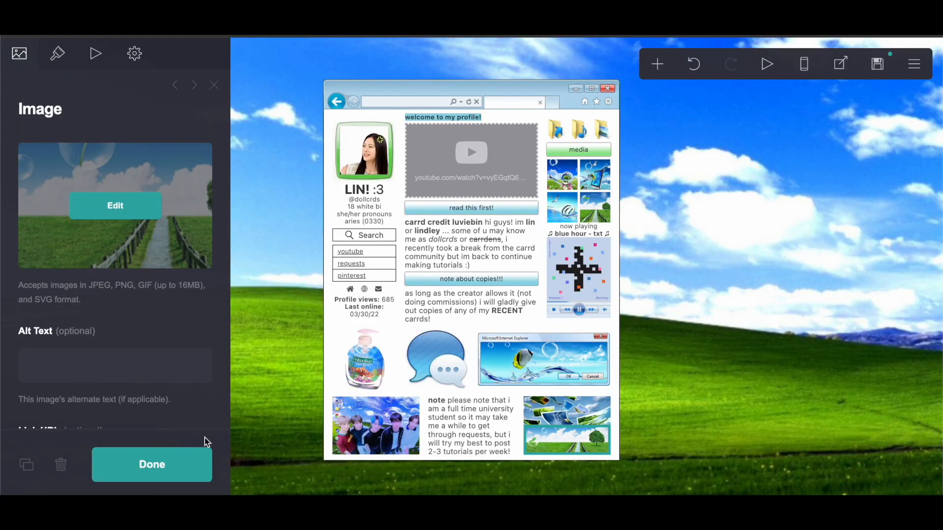
{"action": "left_click", "coordinate": [162, 462]}
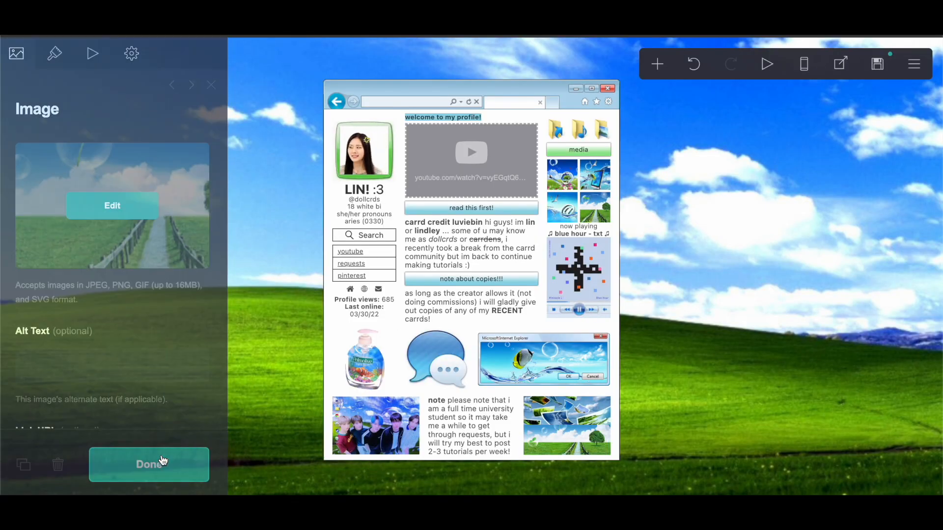
Step: Set the margins of the right column's upper image to 0.375
{"action": "left_click", "coordinate": [579, 412]}
{"action": "left_click", "coordinate": [58, 54]}
{"action": "scroll", "coordinate": [102, 326], "scroll_direction": "down", "scroll_amount": 3}
{"action": "scroll", "coordinate": [102, 324], "scroll_direction": "down", "scroll_amount": 3}
{"action": "left_click", "coordinate": [35, 338]}
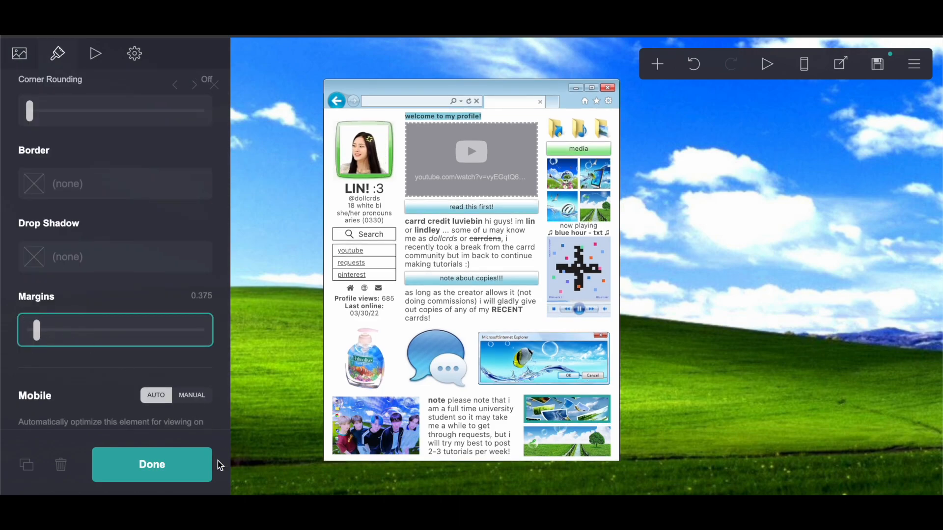
{"action": "left_click", "coordinate": [206, 465]}
Step: Add an image element below the third container, upload image11.jpeg into it and accept it uncropped
{"action": "left_click", "coordinate": [658, 64]}
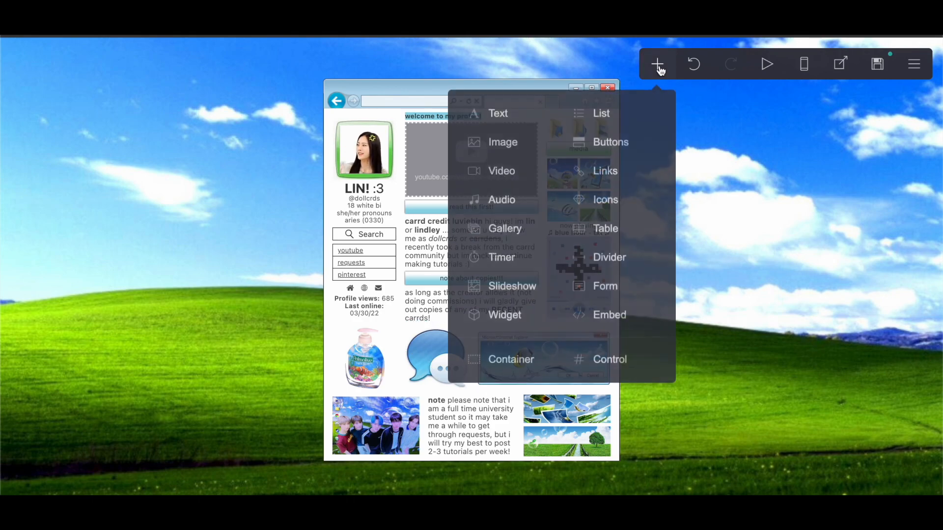
{"action": "left_click", "coordinate": [521, 143]}
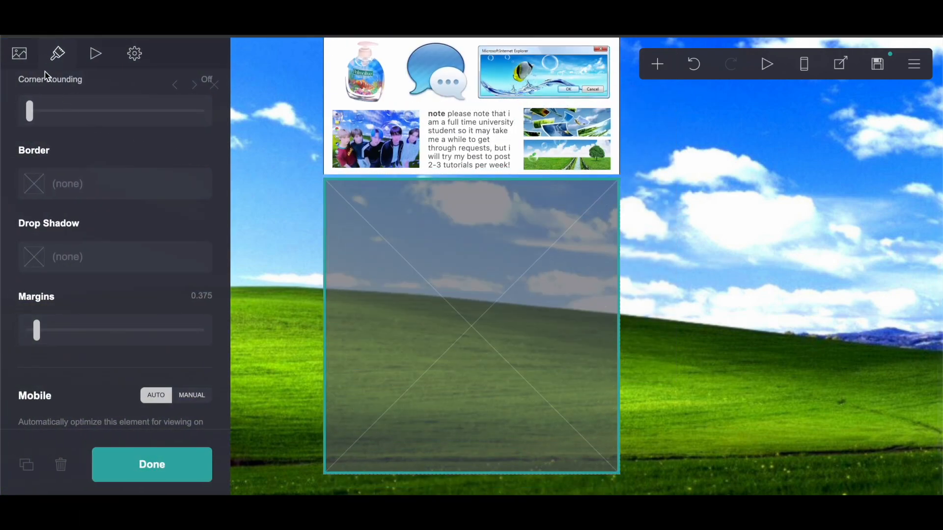
{"action": "scroll", "coordinate": [68, 135], "scroll_direction": "up", "scroll_amount": 5}
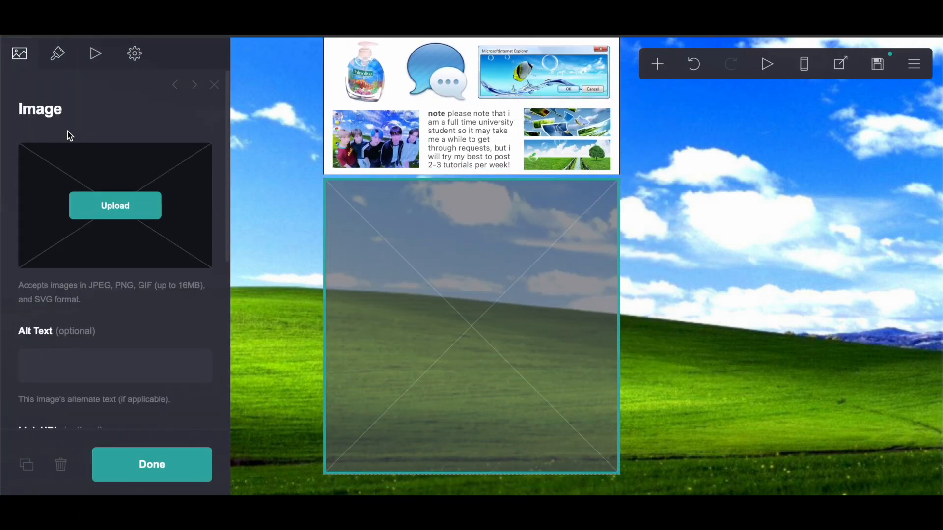
{"action": "left_click", "coordinate": [105, 205]}
{"action": "scroll", "coordinate": [374, 240], "scroll_direction": "down", "scroll_amount": 10}
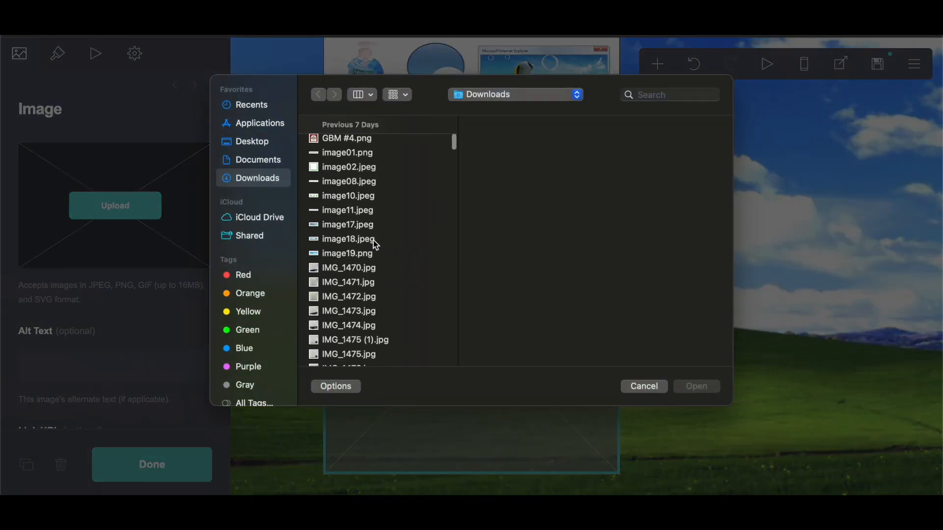
{"action": "left_click", "coordinate": [366, 211]}
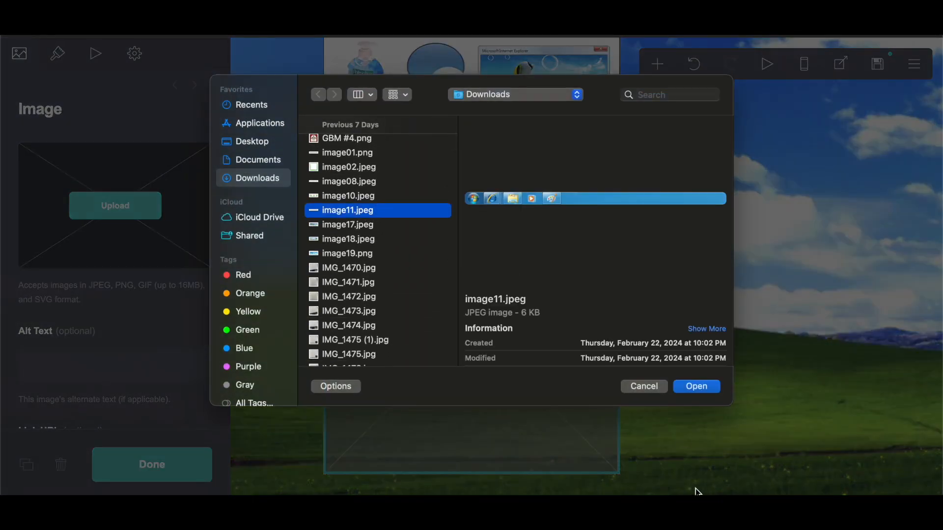
{"action": "left_click", "coordinate": [682, 388]}
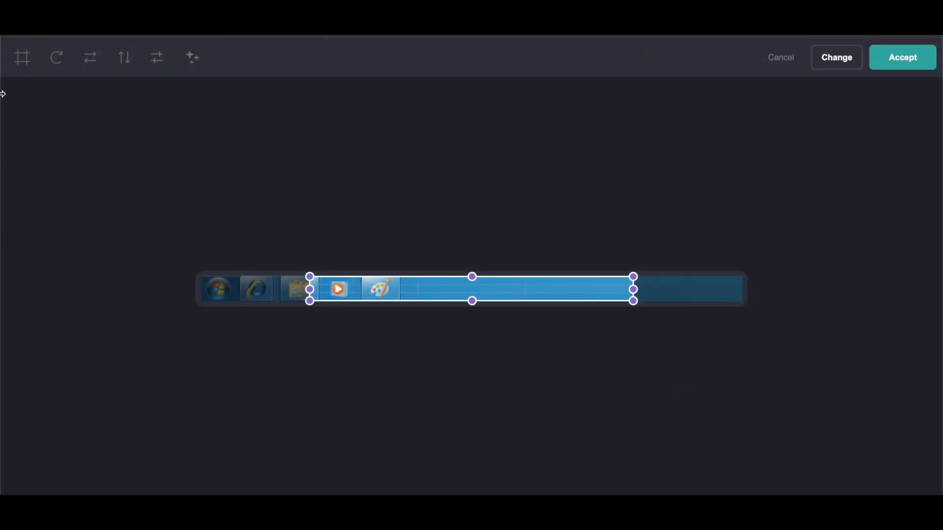
{"action": "left_click", "coordinate": [14, 55]}
{"action": "left_click", "coordinate": [902, 58]}
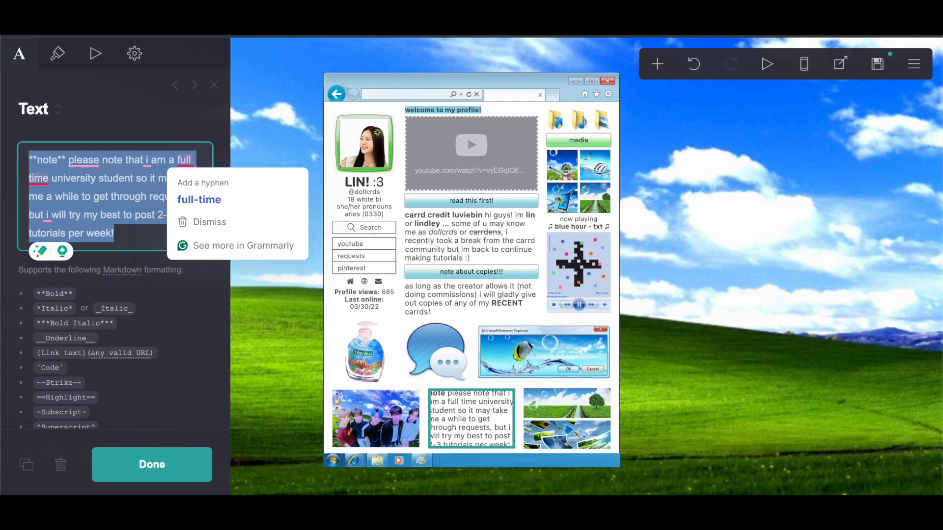
Step: Check the reference carrd, and review the third container's padding, margins, background, border and mobile settings
{"action": "left_click", "coordinate": [29, 160]}
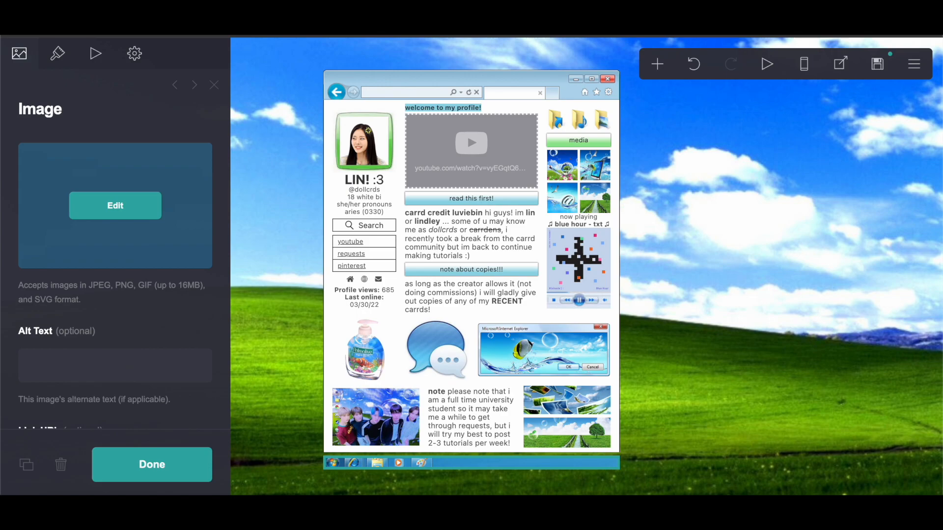
{"action": "left_click", "coordinate": [740, 152]}
{"action": "left_click", "coordinate": [436, 381]}
{"action": "scroll", "coordinate": [84, 275], "scroll_direction": "down", "scroll_amount": 10}
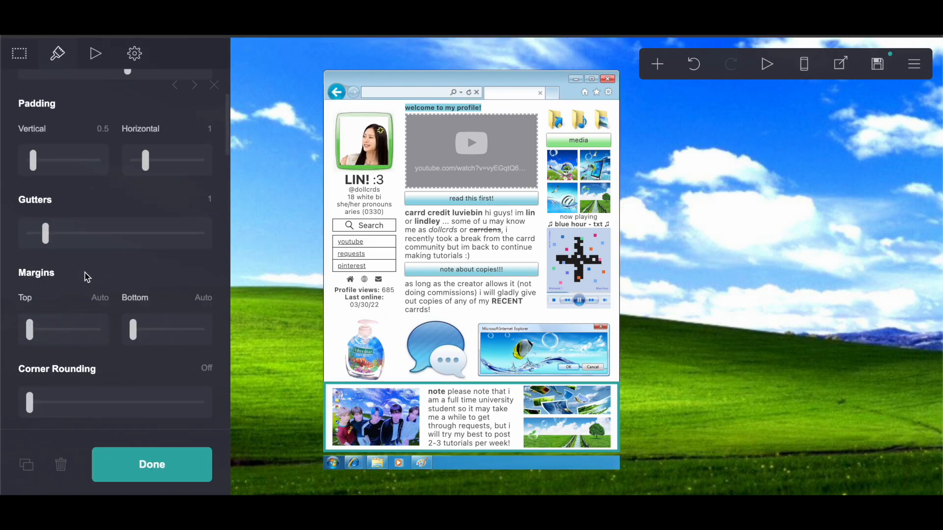
{"action": "scroll", "coordinate": [108, 273], "scroll_direction": "down", "scroll_amount": 10}
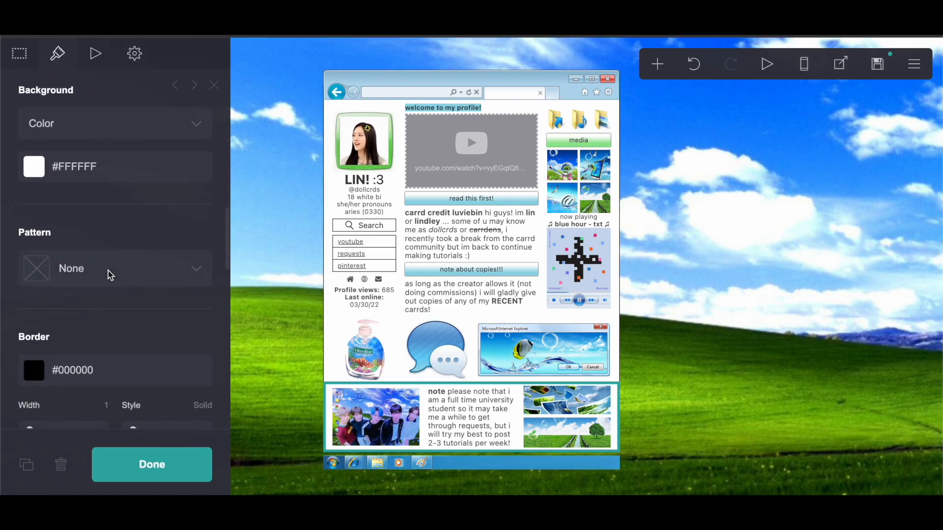
{"action": "scroll", "coordinate": [109, 275], "scroll_direction": "down", "scroll_amount": 5}
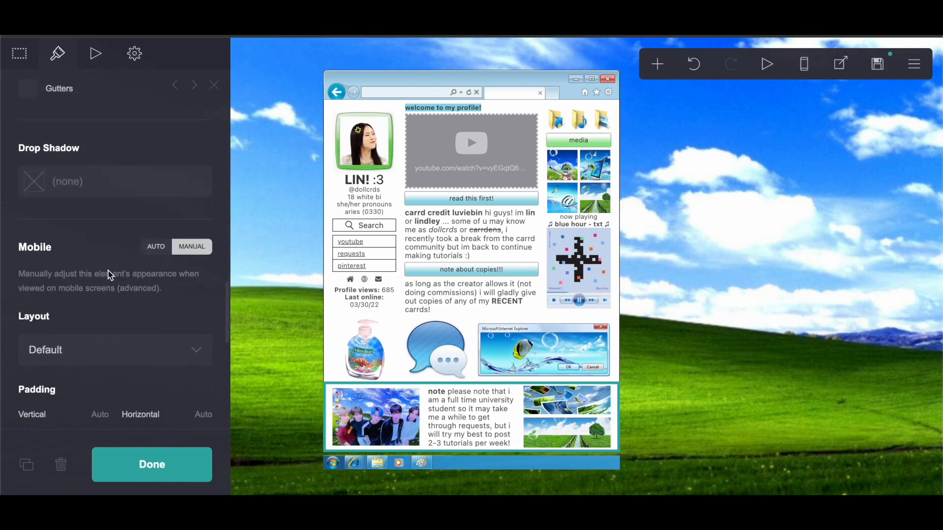
Step: Set the bottom taskbar image's margins to 0 and finish editing the image
{"action": "left_click", "coordinate": [387, 464]}
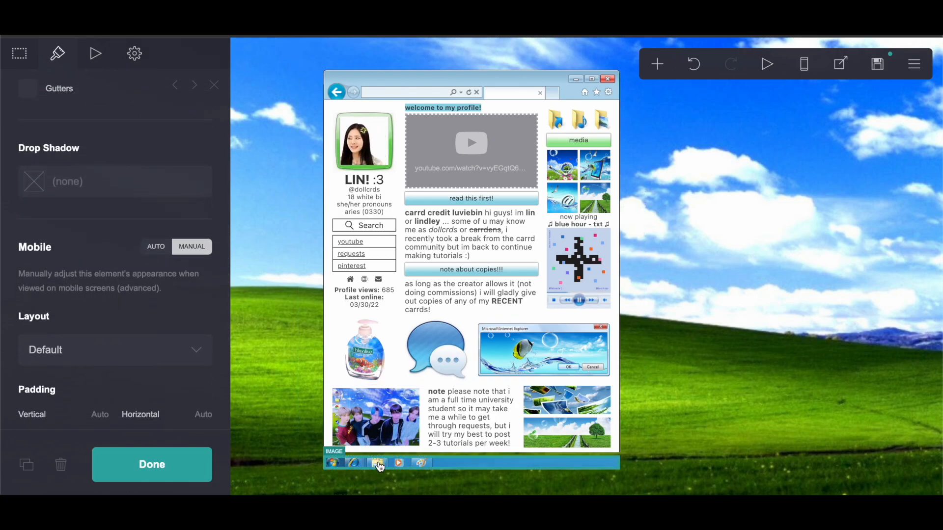
{"action": "left_click", "coordinate": [58, 53]}
{"action": "scroll", "coordinate": [169, 386], "scroll_direction": "down", "scroll_amount": 5}
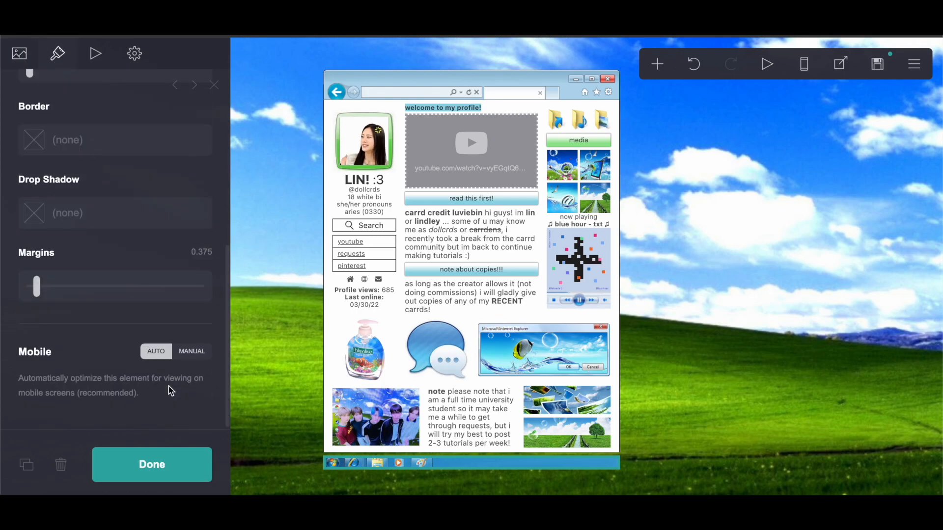
{"action": "left_click", "coordinate": [202, 252]}
{"action": "type", "text": "0"}
{"action": "key", "text": "Return"}
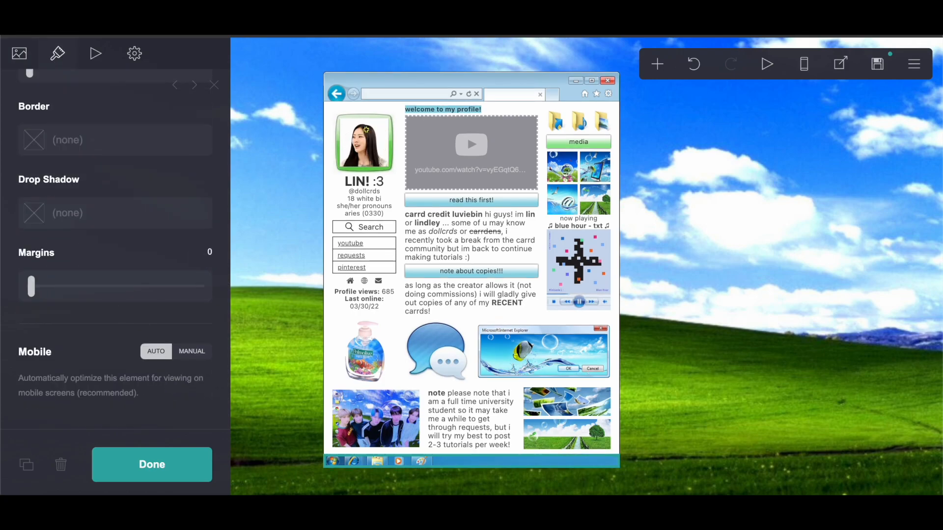
{"action": "left_click", "coordinate": [131, 469]}
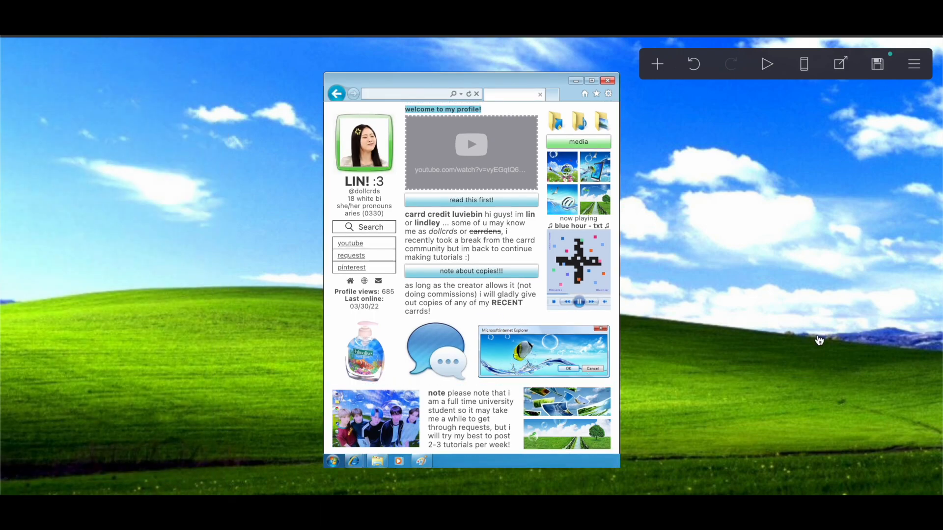
Step: Publish the changes to the existing zjnfjbdvf.carrd.co URL and open the published site
{"action": "left_click", "coordinate": [914, 64]}
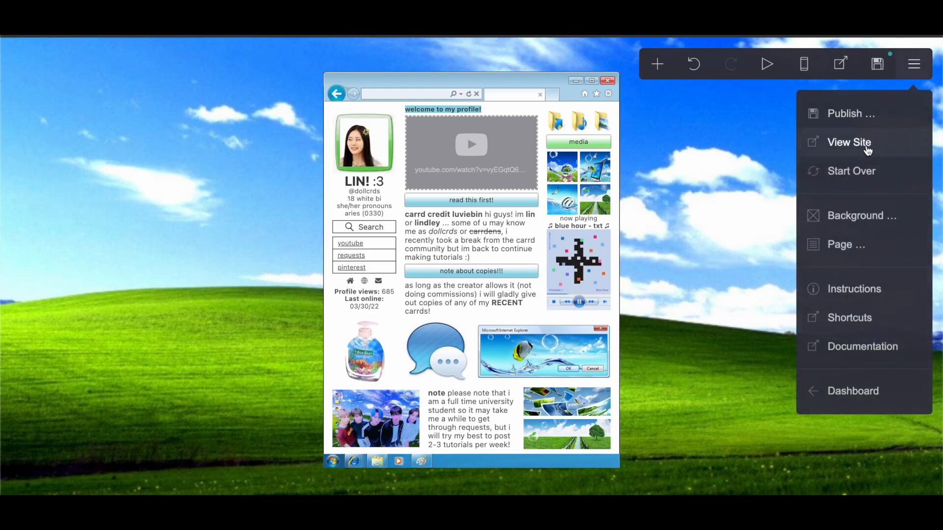
{"action": "left_click", "coordinate": [844, 112]}
{"action": "scroll", "coordinate": [90, 422], "scroll_direction": "down", "scroll_amount": 5}
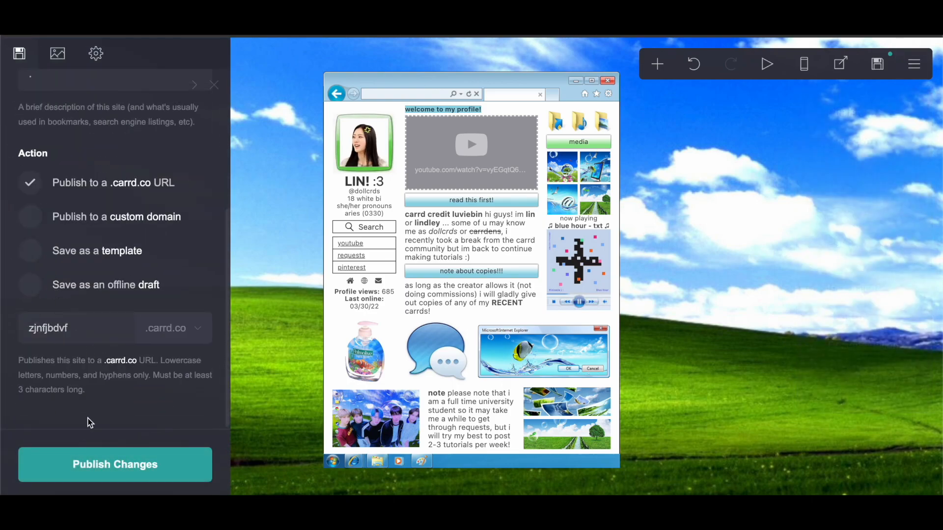
{"action": "left_click", "coordinate": [67, 469]}
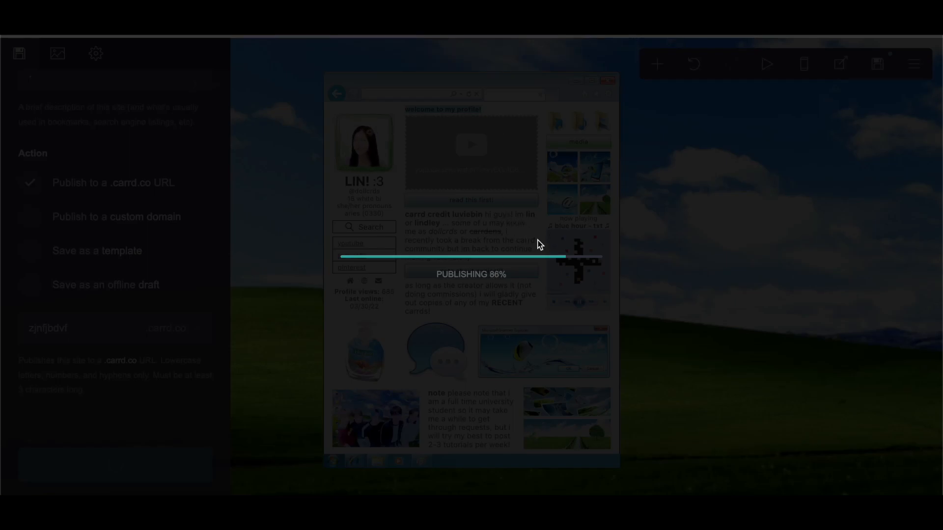
{"action": "left_click", "coordinate": [559, 307]}
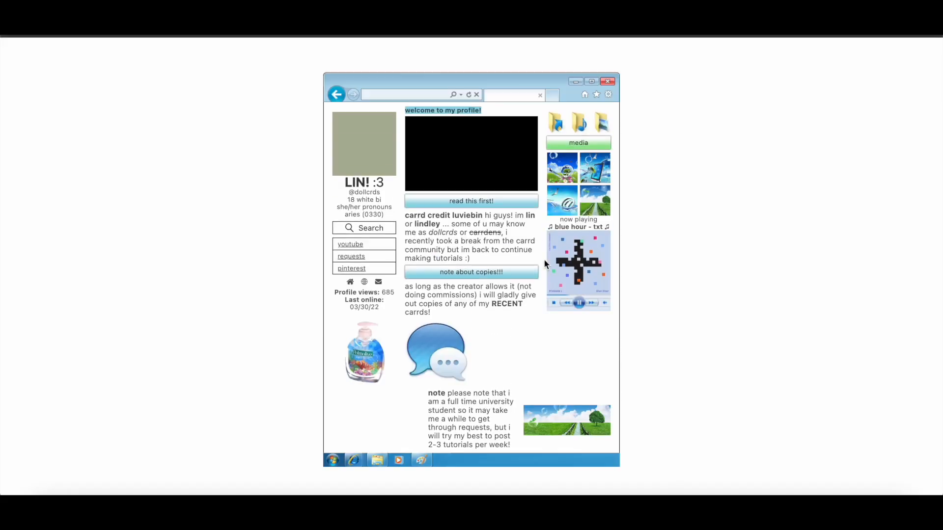